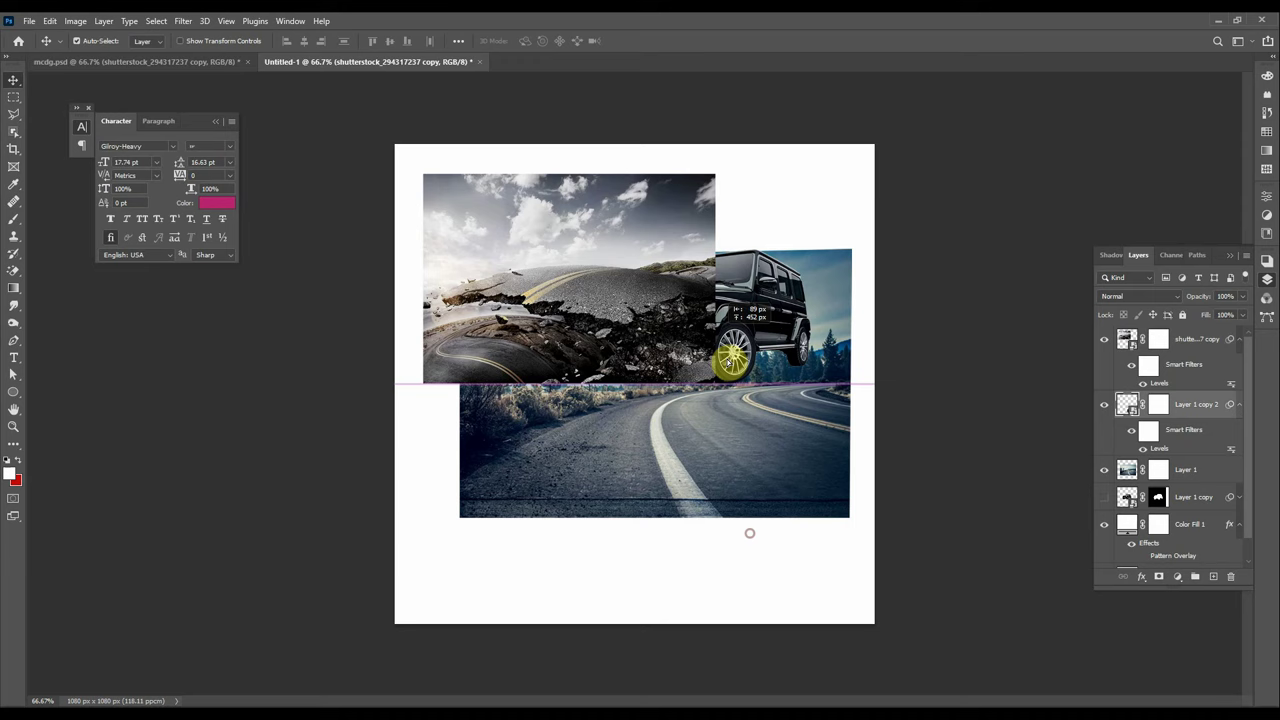
- Position the car on the forest road and place the broken-asphalt photo over the road photo
left_click_drag(791, 503, 699, 488)
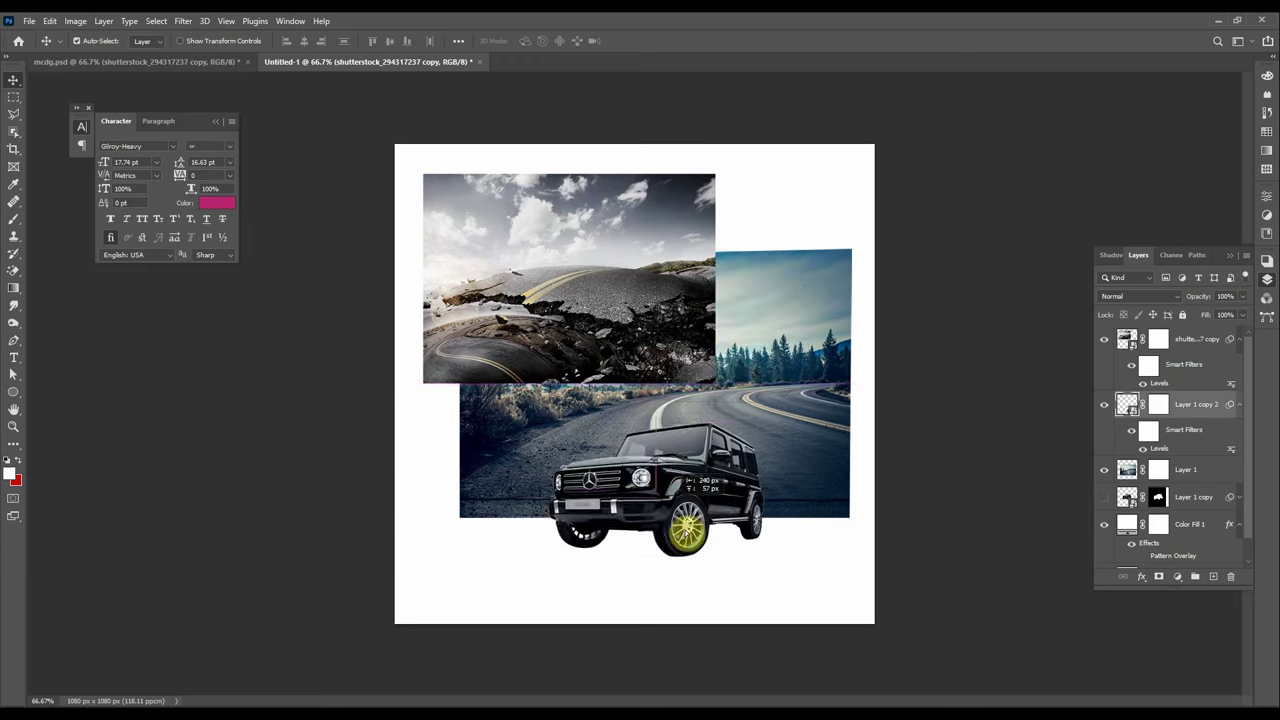
left_click_drag(553, 337, 609, 315)
mouse_move(800, 386)
left_mouse_down()
mouse_move(660, 383)
mouse_move(737, 409)
left_mouse_up()
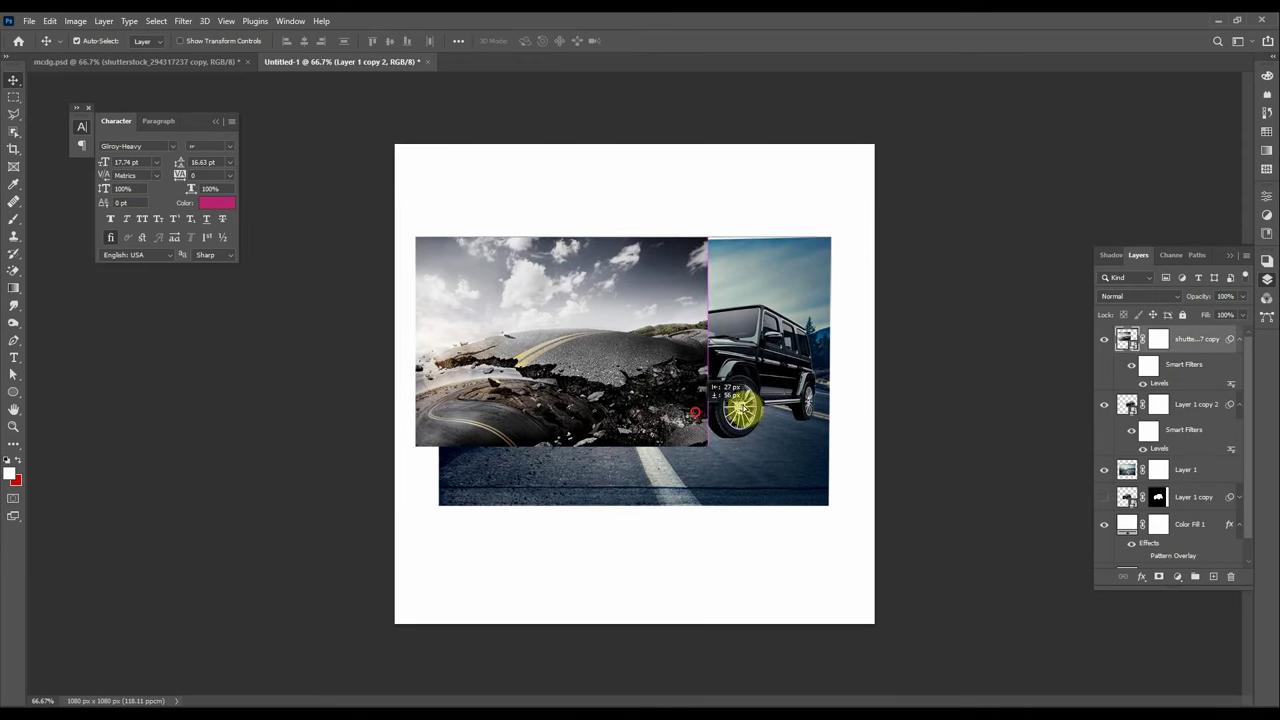
left_click(1104, 339)
mouse_move(621, 337)
left_mouse_down()
mouse_move(678, 428)
mouse_move(656, 408)
mouse_move(666, 442)
left_mouse_up()
left_click(752, 405)
left_click(1104, 339)
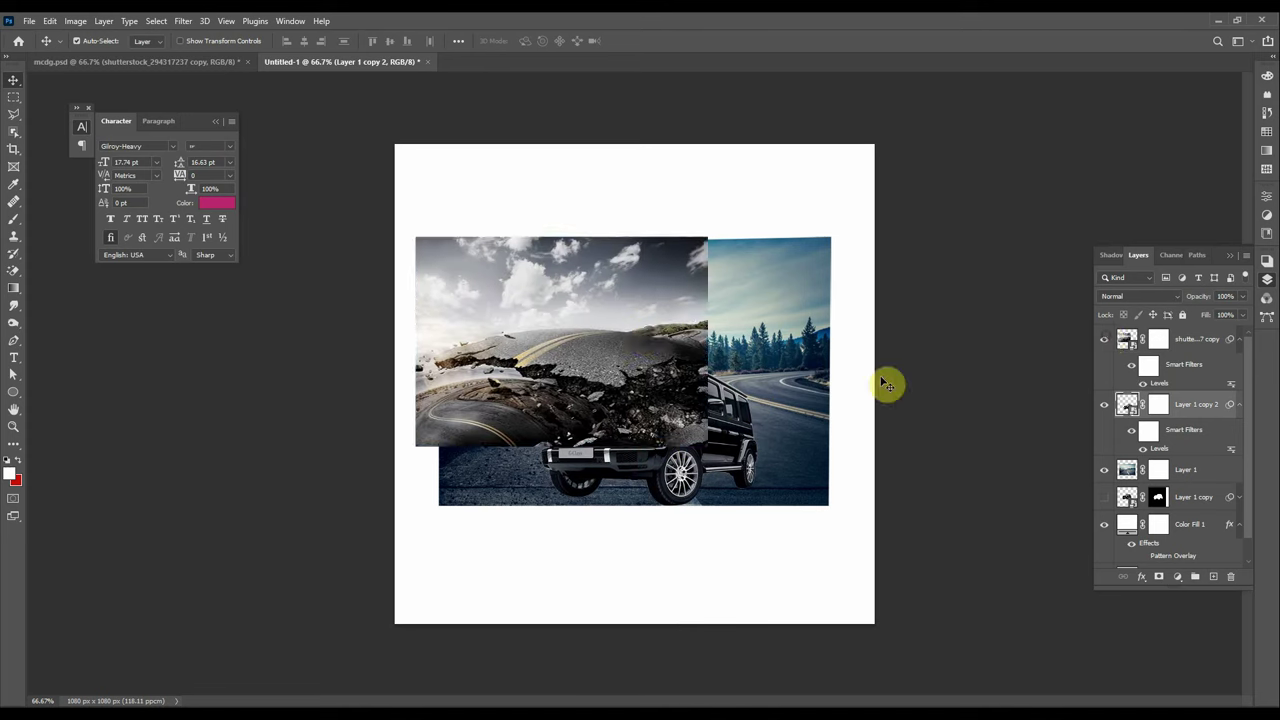
left_click_drag(638, 299, 724, 404)
- Scale the asphalt image to 130% and move it down-left over the road scene
key("ctrl+t")
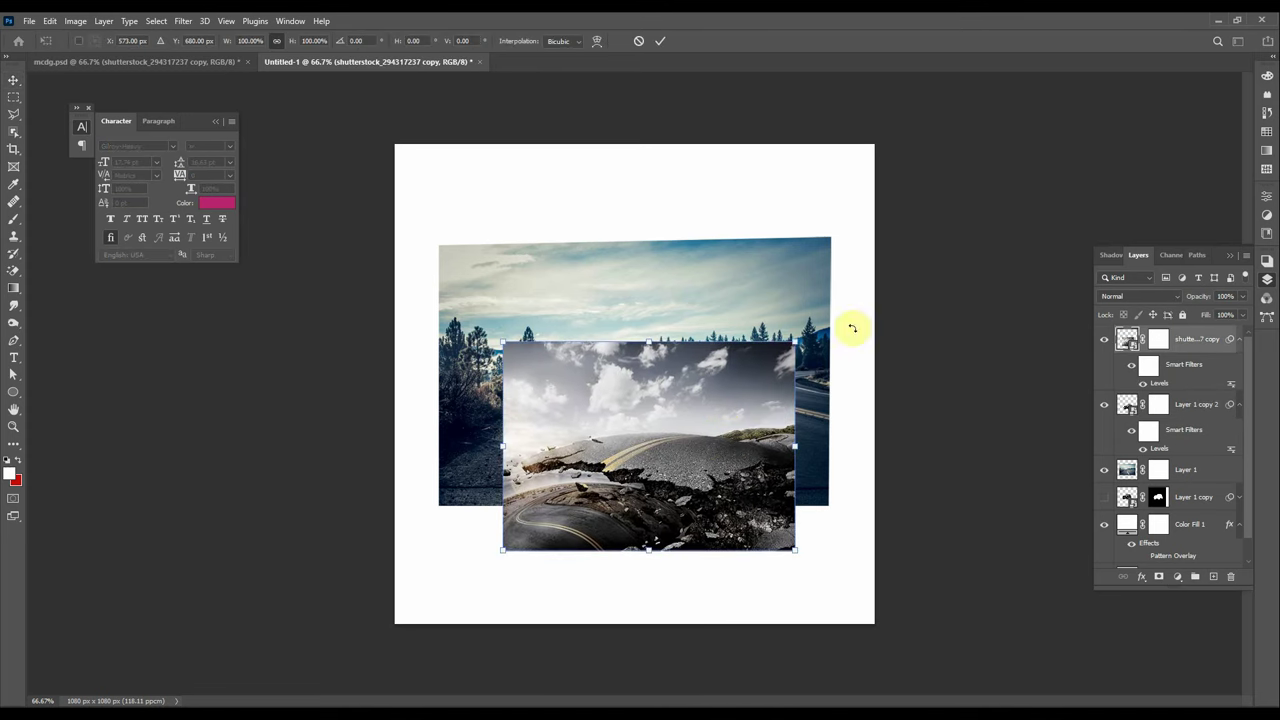
left_click_drag(795, 342, 860, 266)
left_click_drag(793, 379, 712, 403)
left_click(660, 45)
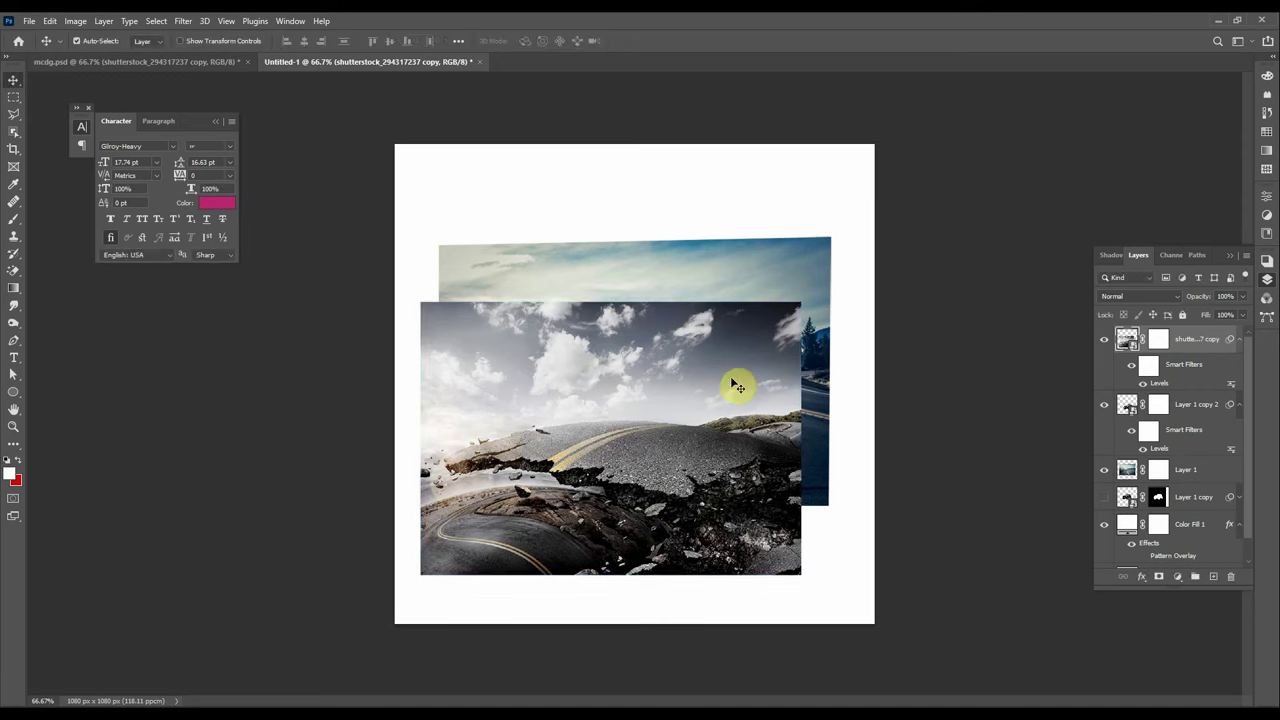
left_click(1158, 339)
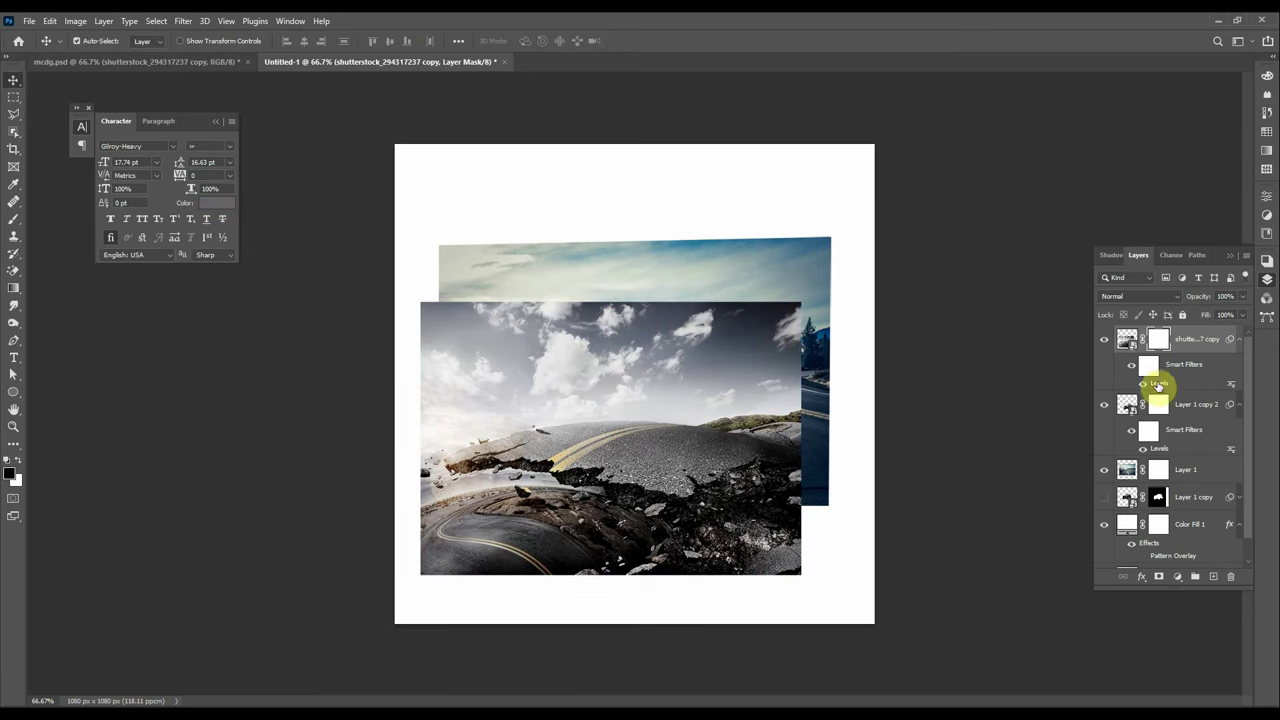
- Paint black at 100% opacity on the asphalt layer's mask to hide its sky
left_click(1158, 385)
key("b")
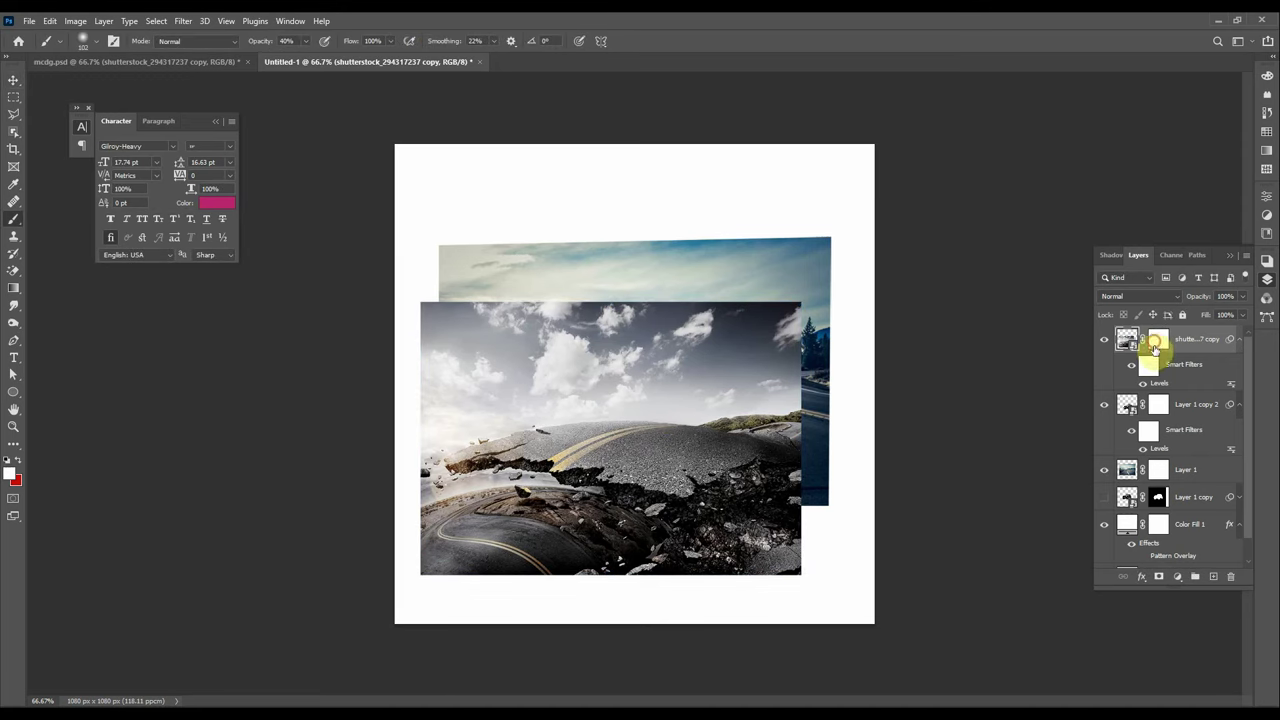
left_click(1155, 345)
scroll(706, 371, "up", 3)
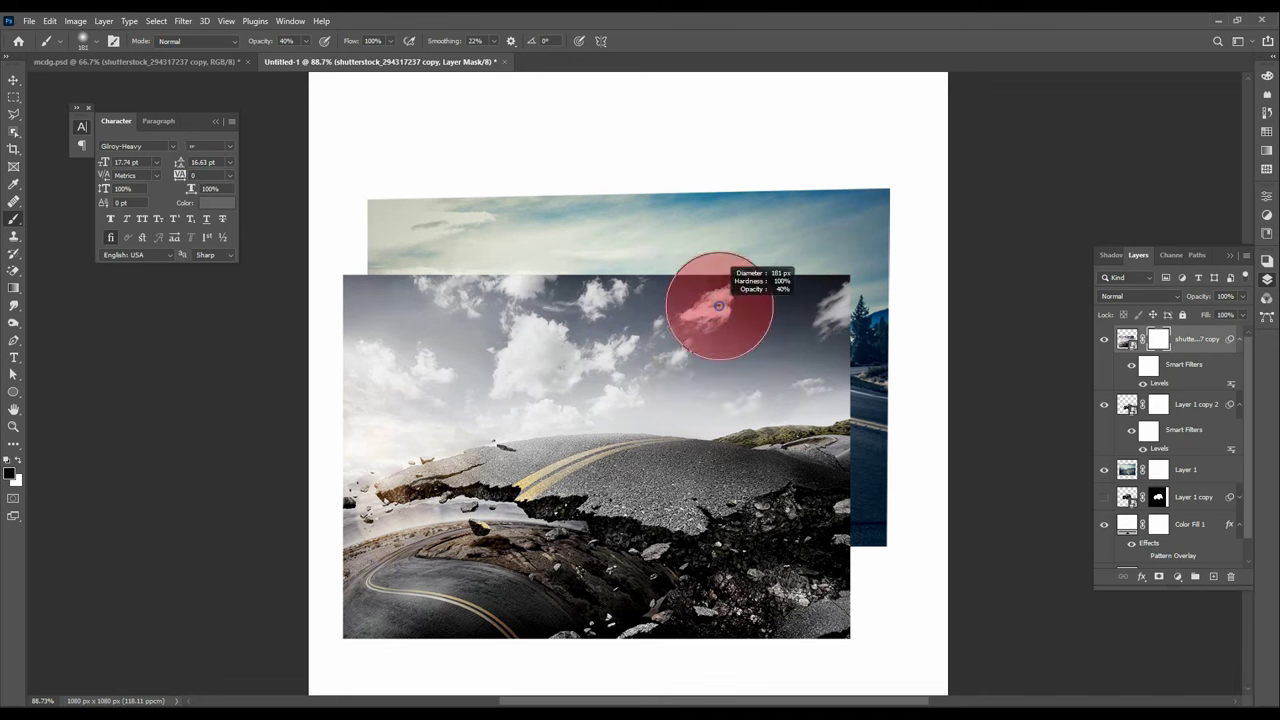
left_click_drag(262, 40, 300, 40)
mouse_move(797, 351)
left_mouse_down()
mouse_move(510, 305)
mouse_move(346, 366)
mouse_move(863, 377)
mouse_move(785, 415)
left_mouse_up()
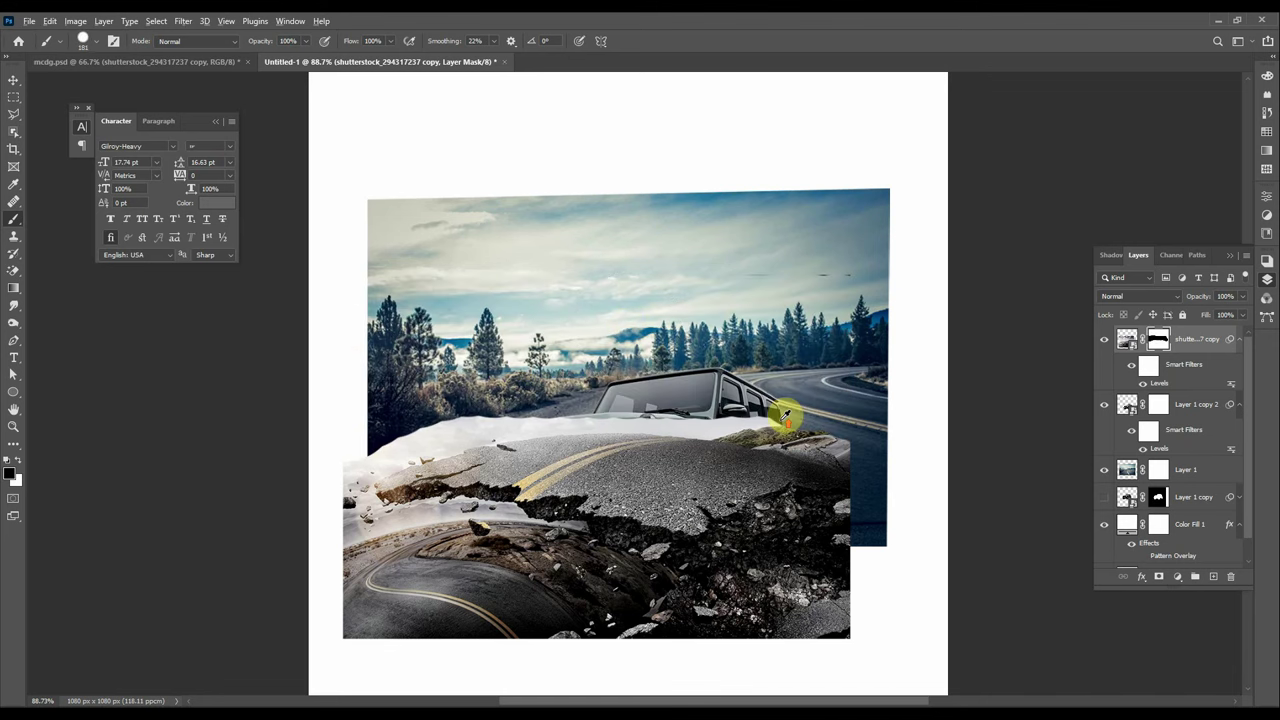
scroll(785, 413, "down", 3)
right_click(14, 133)
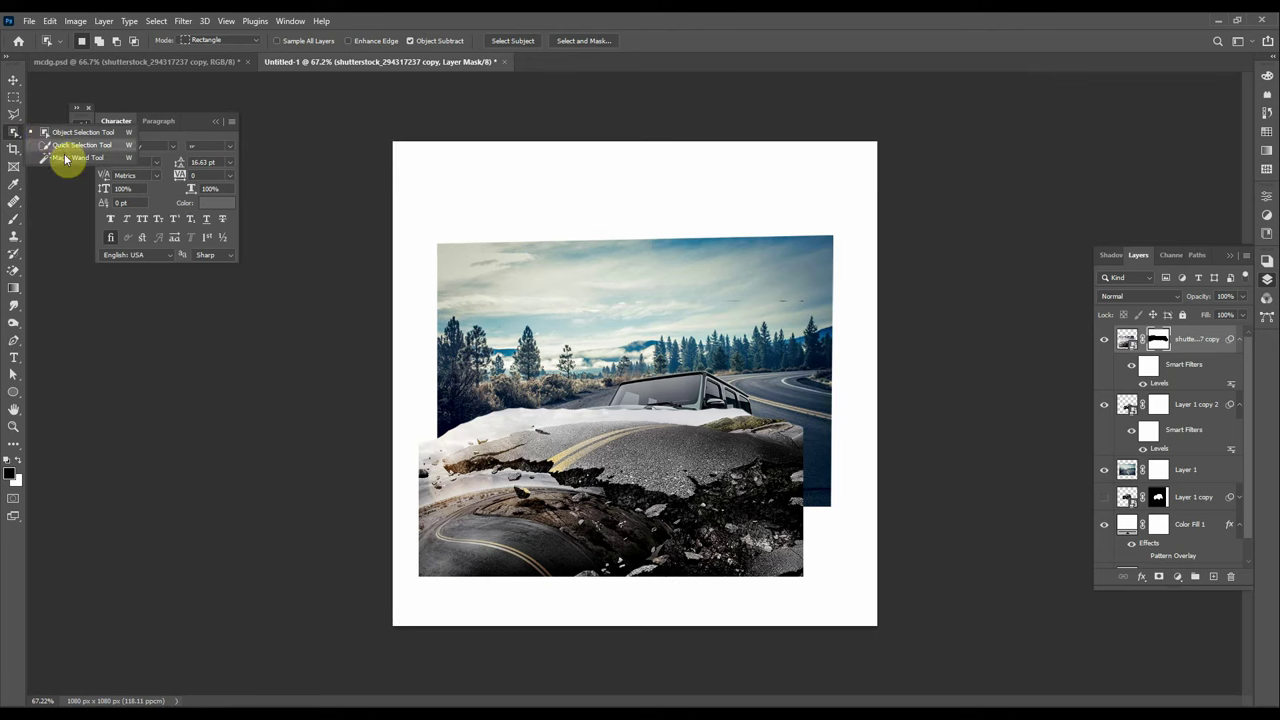
- Select the white snow strip with the Magic Wand and fill it black in the mask
left_click(66, 157)
left_click(1158, 339)
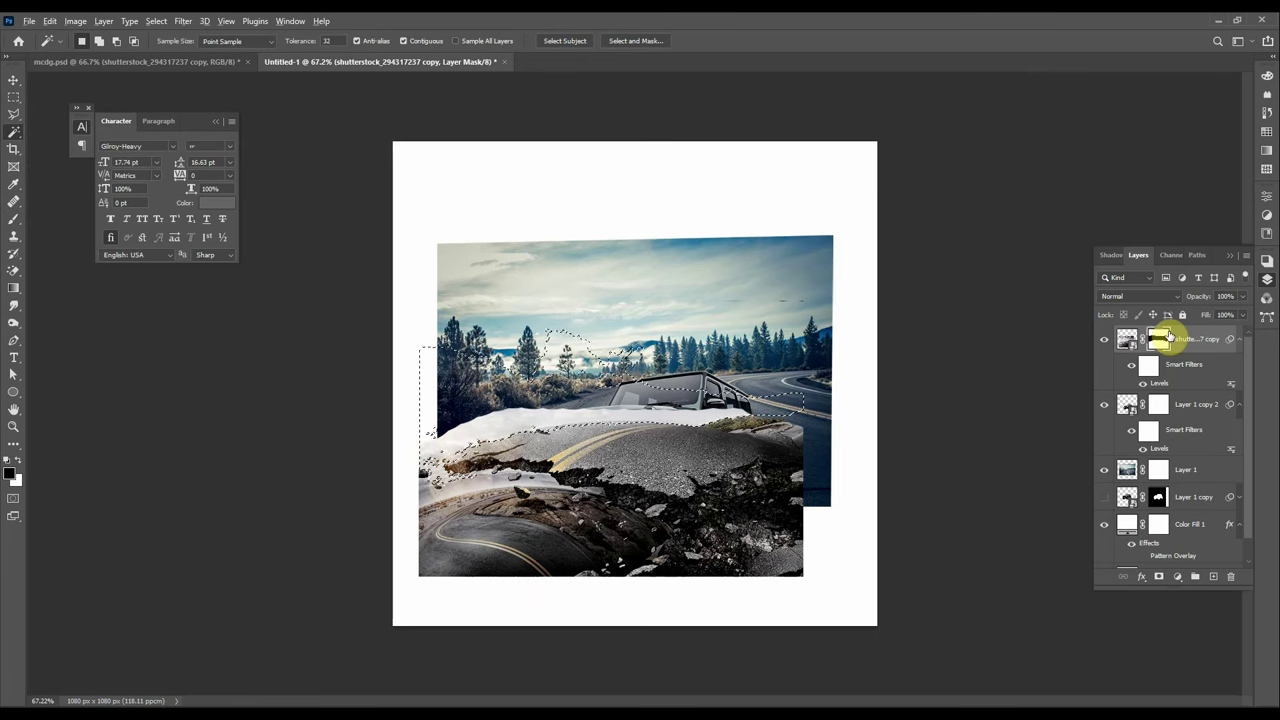
key("alt+BackSpace")
- Select three lower road areas, fill them black in the mask, and deselect
left_click(507, 525)
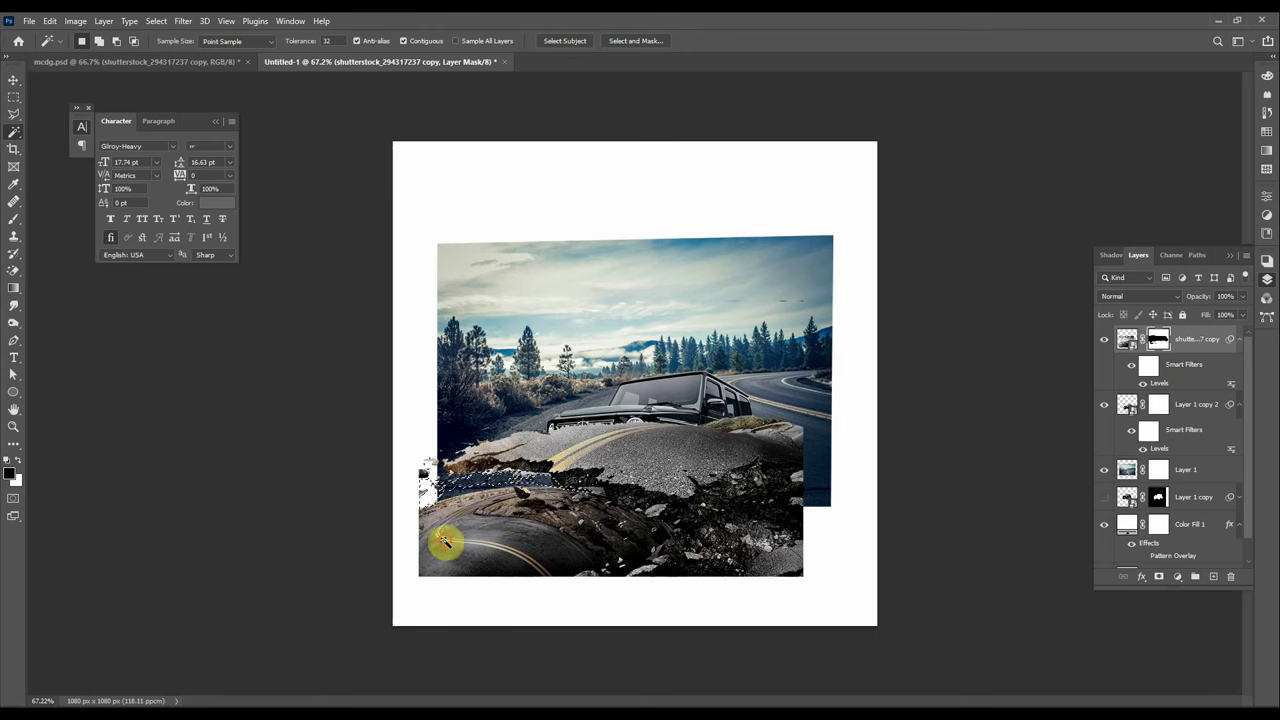
left_click(751, 534, "shift")
left_click(649, 534, "shift")
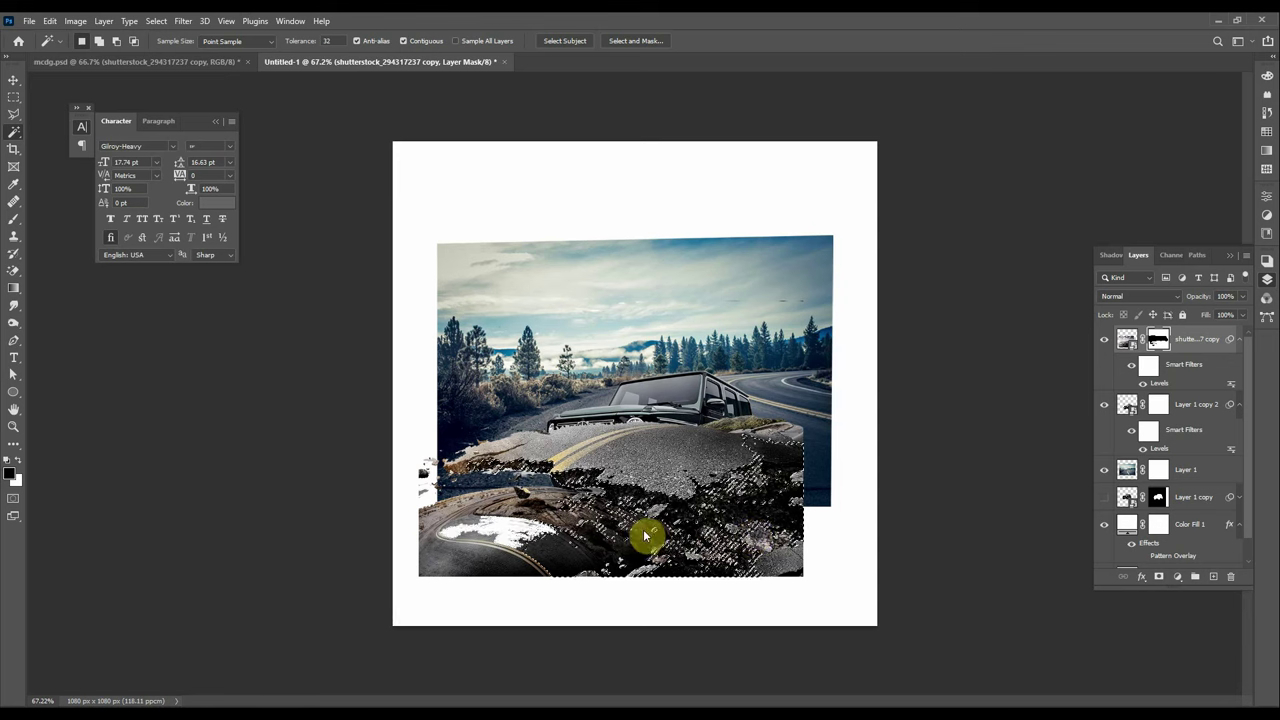
key("alt+BackSpace")
key("ctrl+d")
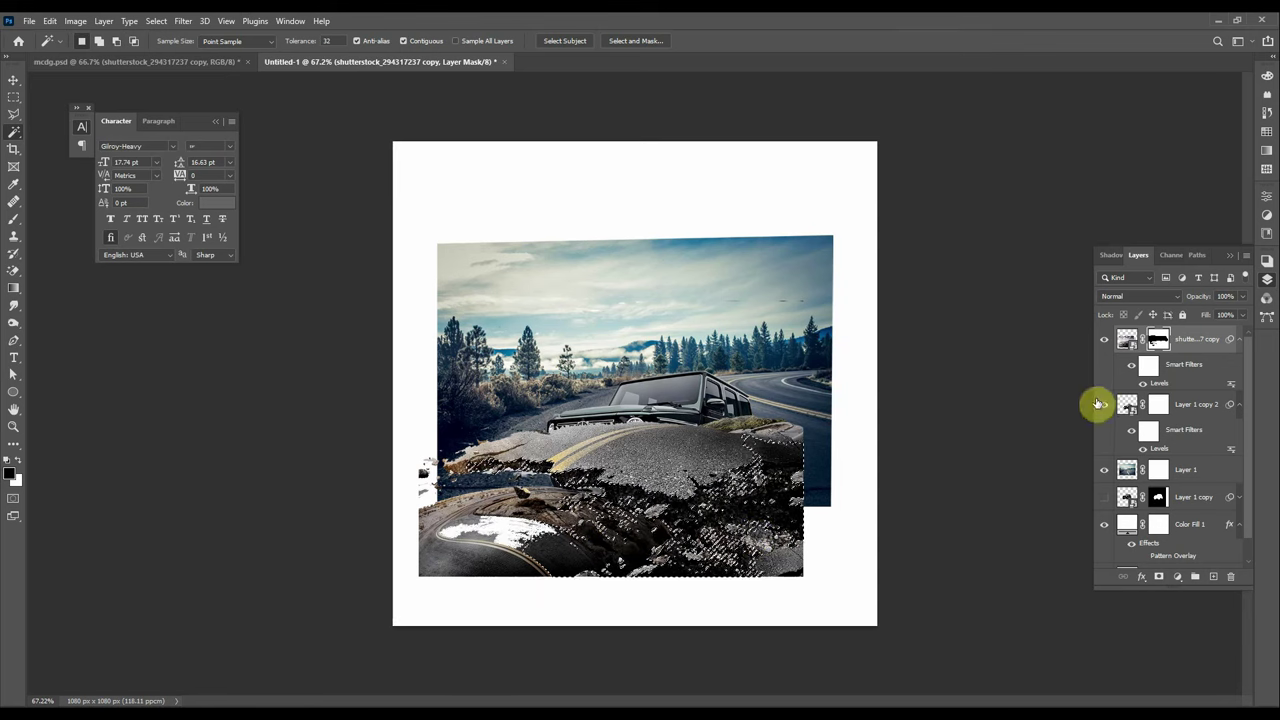
- Paint the asphalt mask with a hard round brush along the road's cracked left edge
key("b")
scroll(484, 432, "up", 3)
scroll(543, 514, "up", 2)
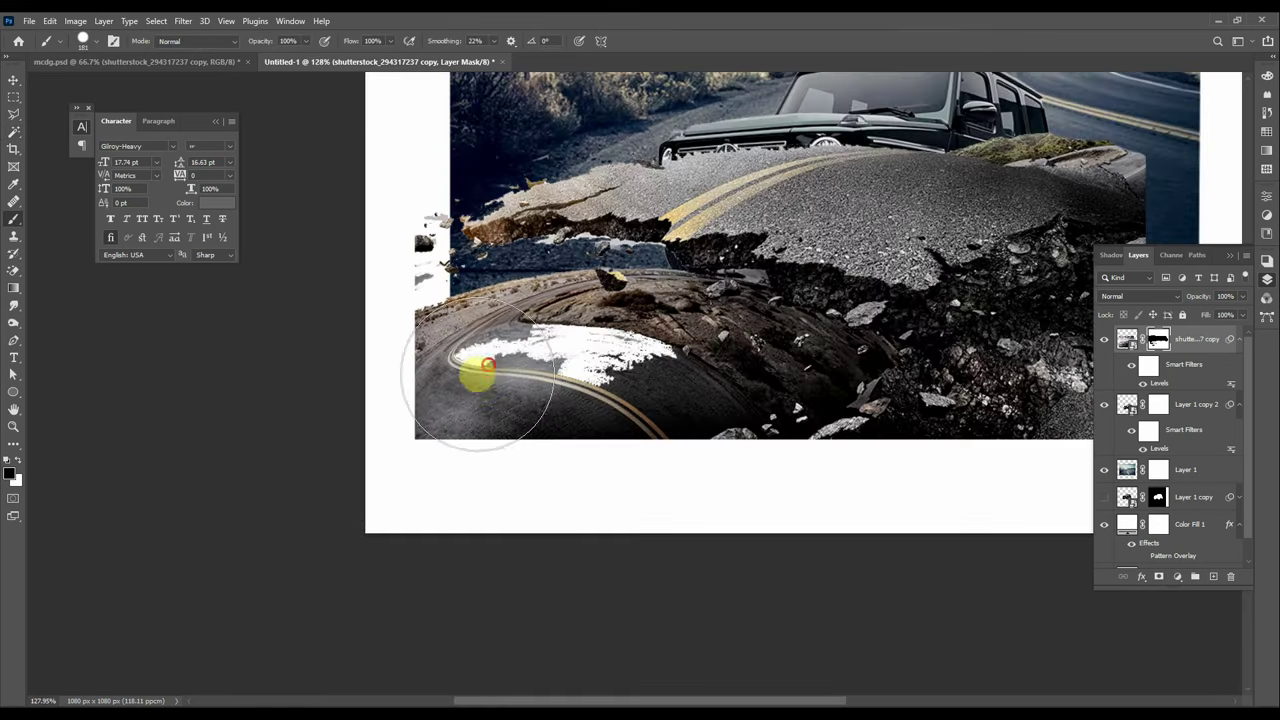
left_click_drag(491, 360, 418, 296)
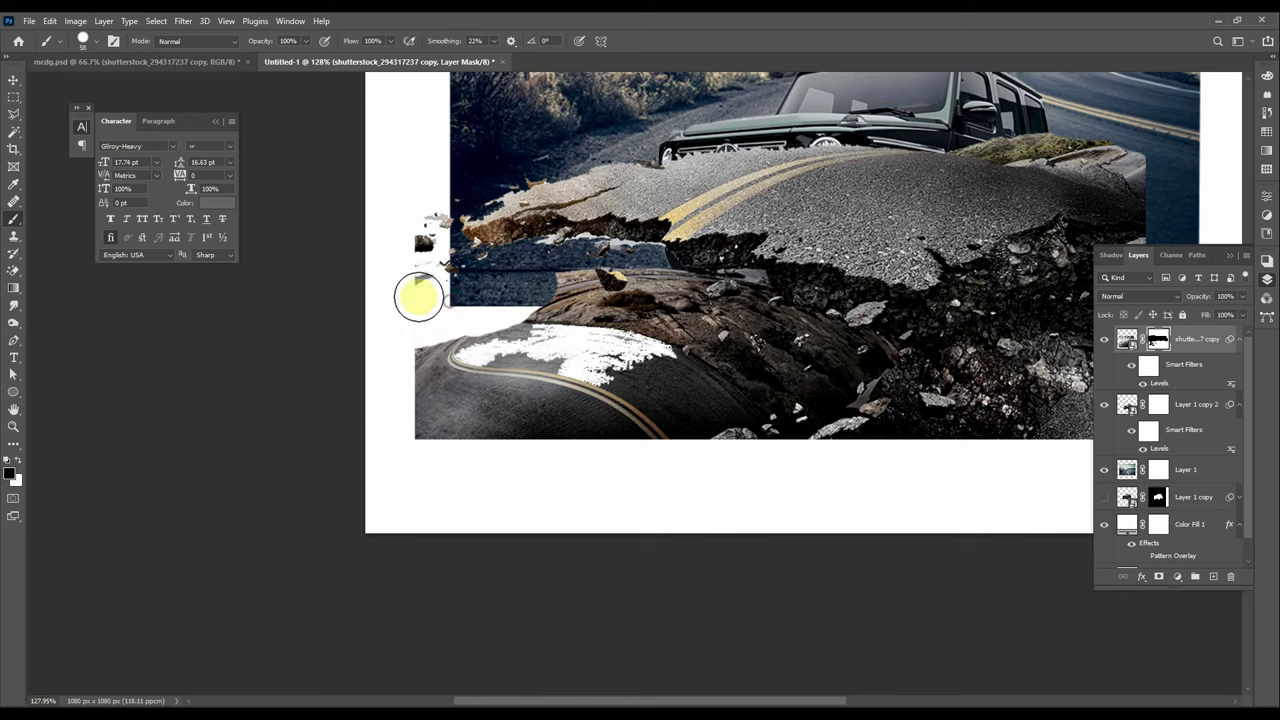
mouse_move(550, 215)
left_mouse_down()
mouse_move(576, 336)
mouse_move(360, 408)
mouse_move(634, 386)
mouse_move(493, 547)
left_mouse_up()
mouse_move(437, 432)
left_mouse_down()
mouse_move(457, 414)
mouse_move(543, 434)
left_mouse_up()
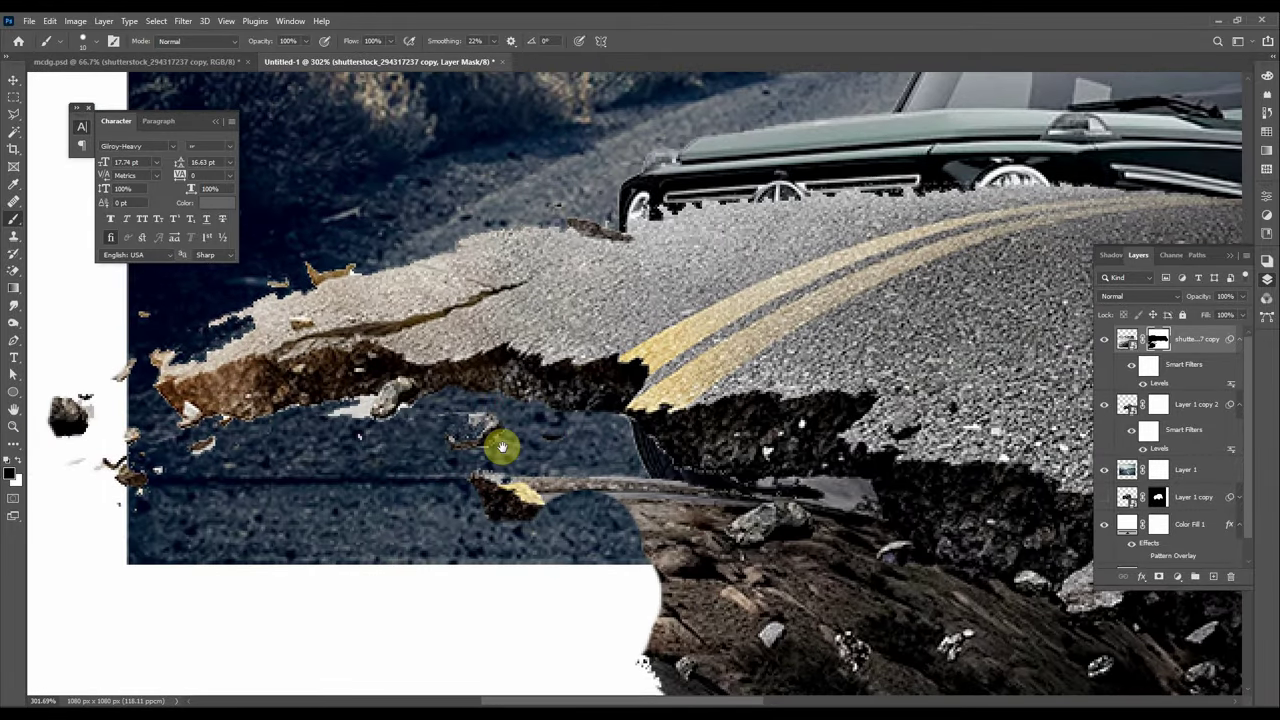
left_click_drag(383, 428, 650, 398)
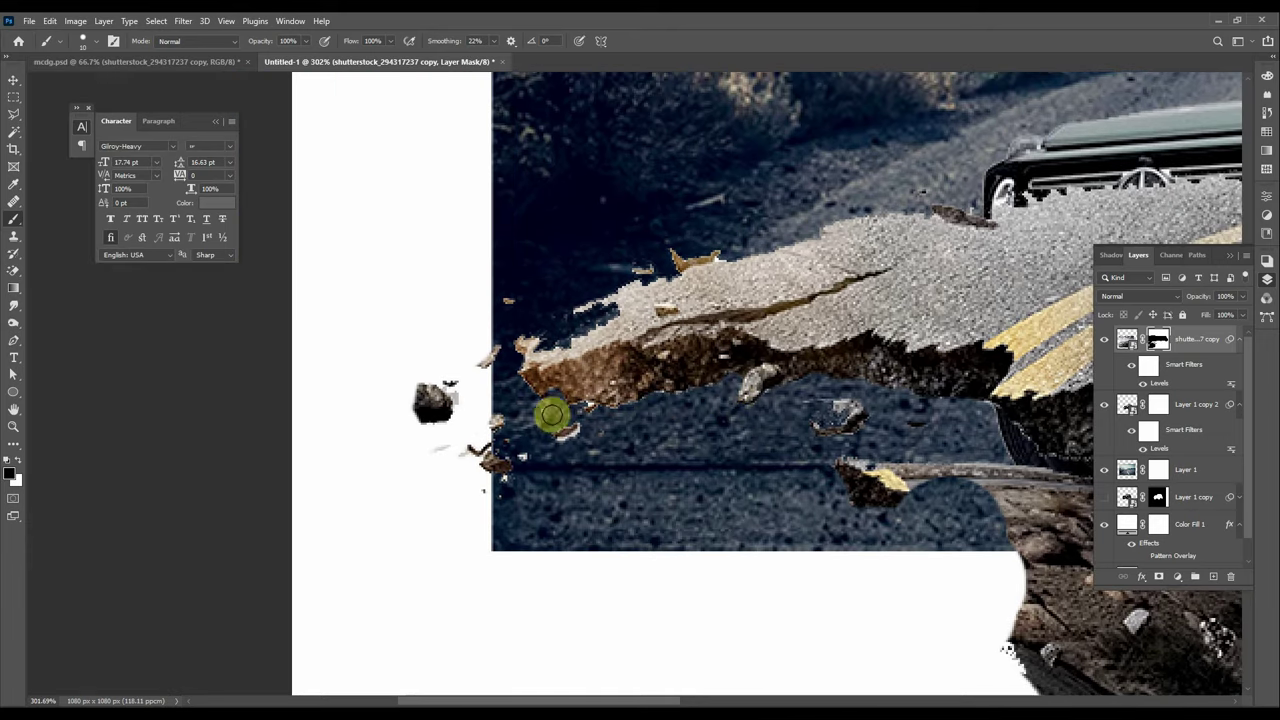
left_click_drag(656, 461, 630, 431)
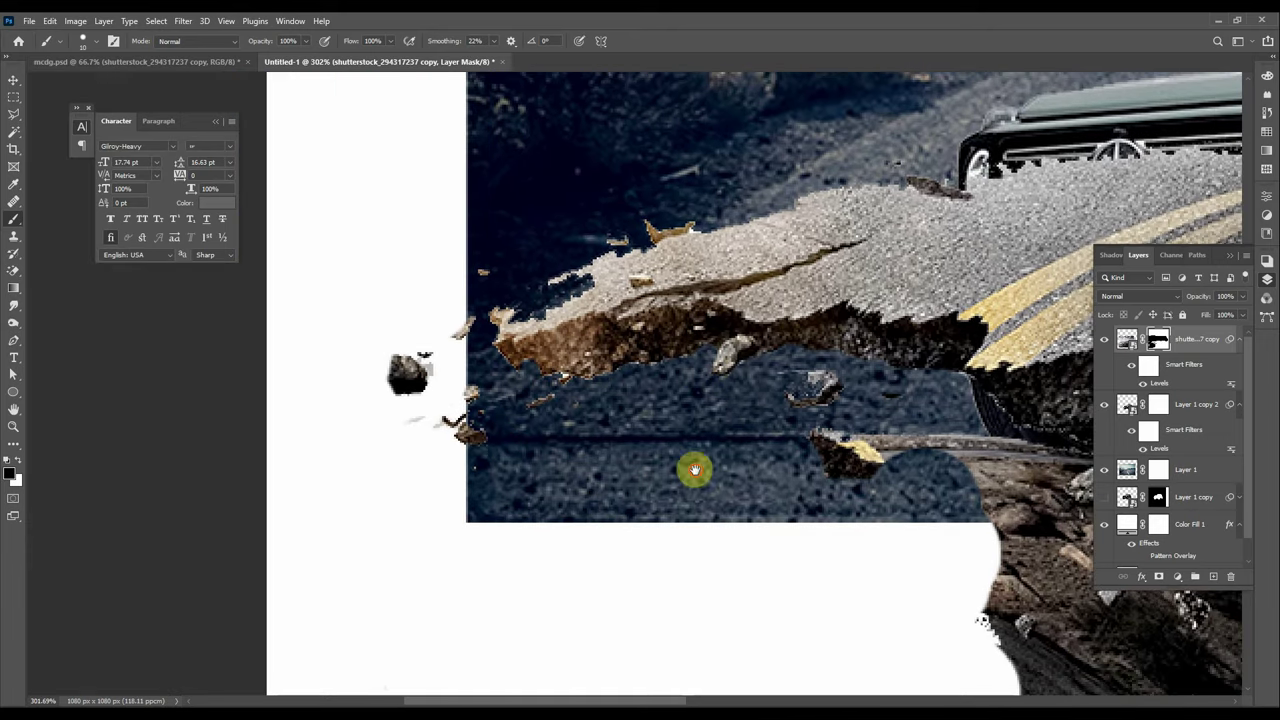
left_click_drag(695, 470, 571, 409)
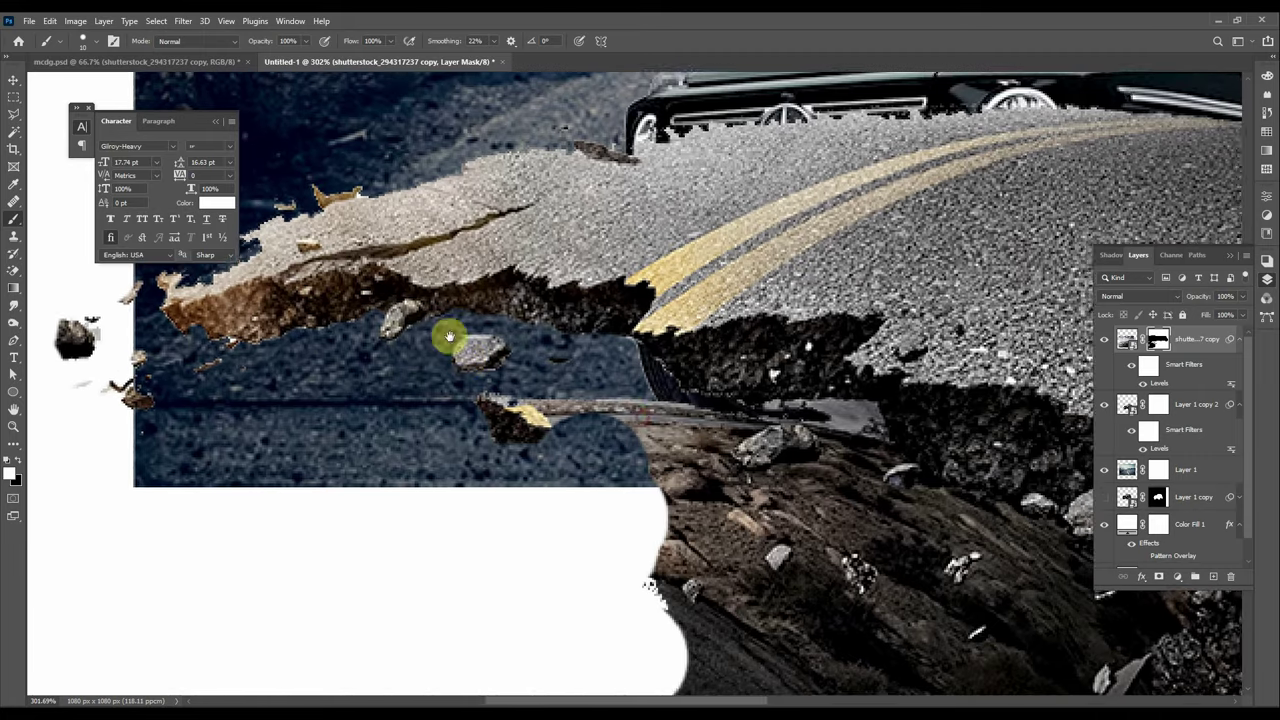
left_click_drag(477, 361, 362, 289)
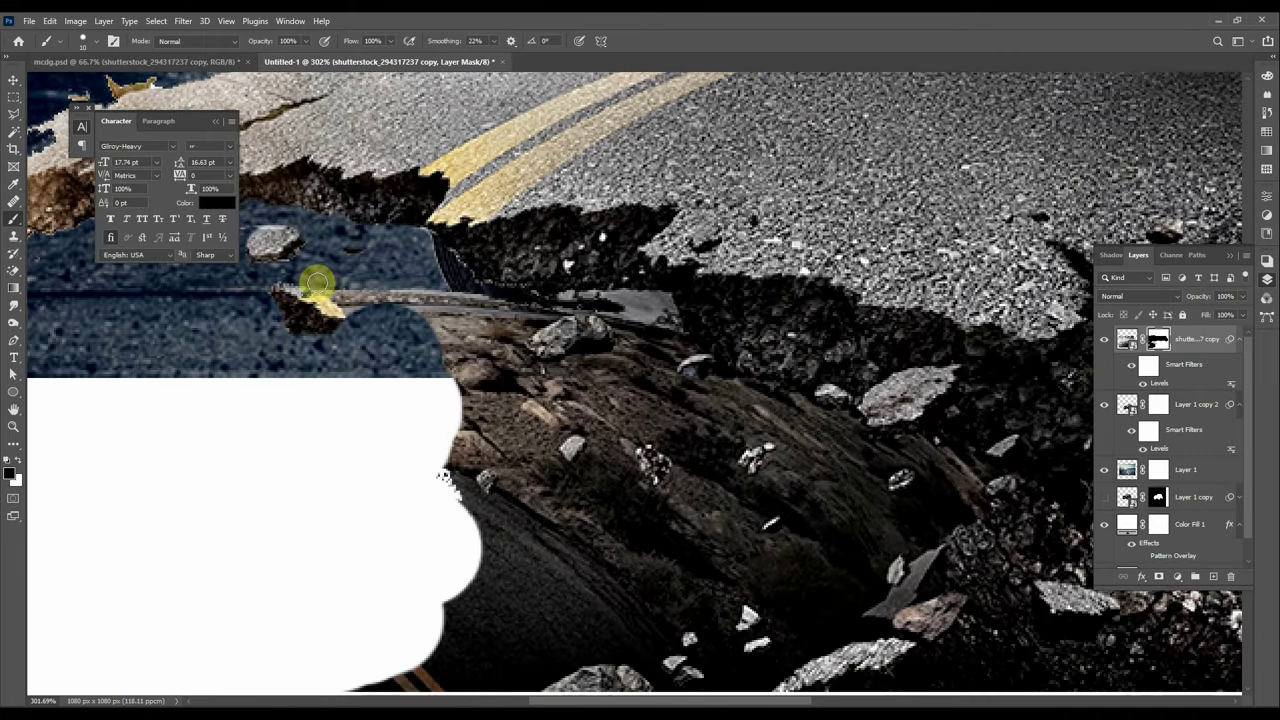
mouse_move(437, 303)
left_mouse_down()
mouse_move(480, 360)
mouse_move(491, 323)
mouse_move(509, 414)
mouse_move(492, 425)
mouse_move(519, 410)
left_mouse_up()
scroll(492, 425, "down", 2)
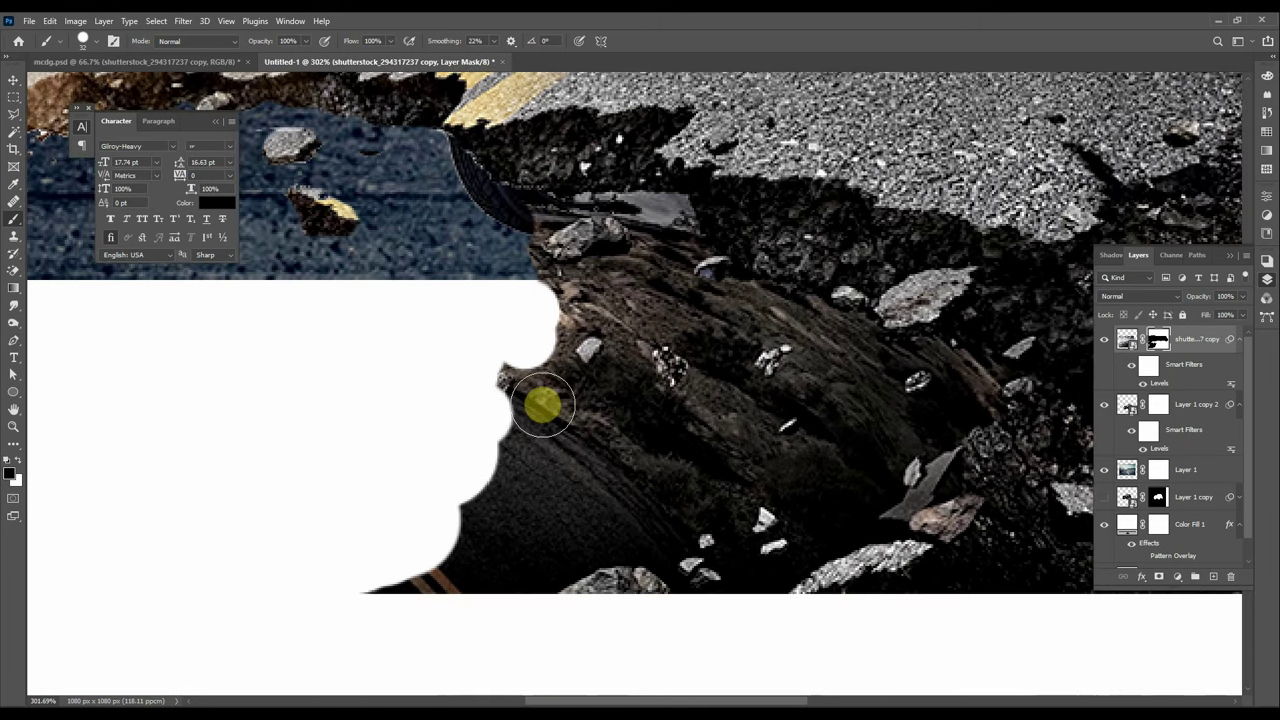
- Touch up the mask along the rock edges, removing the white halo around the rock
key("ctrl+0")
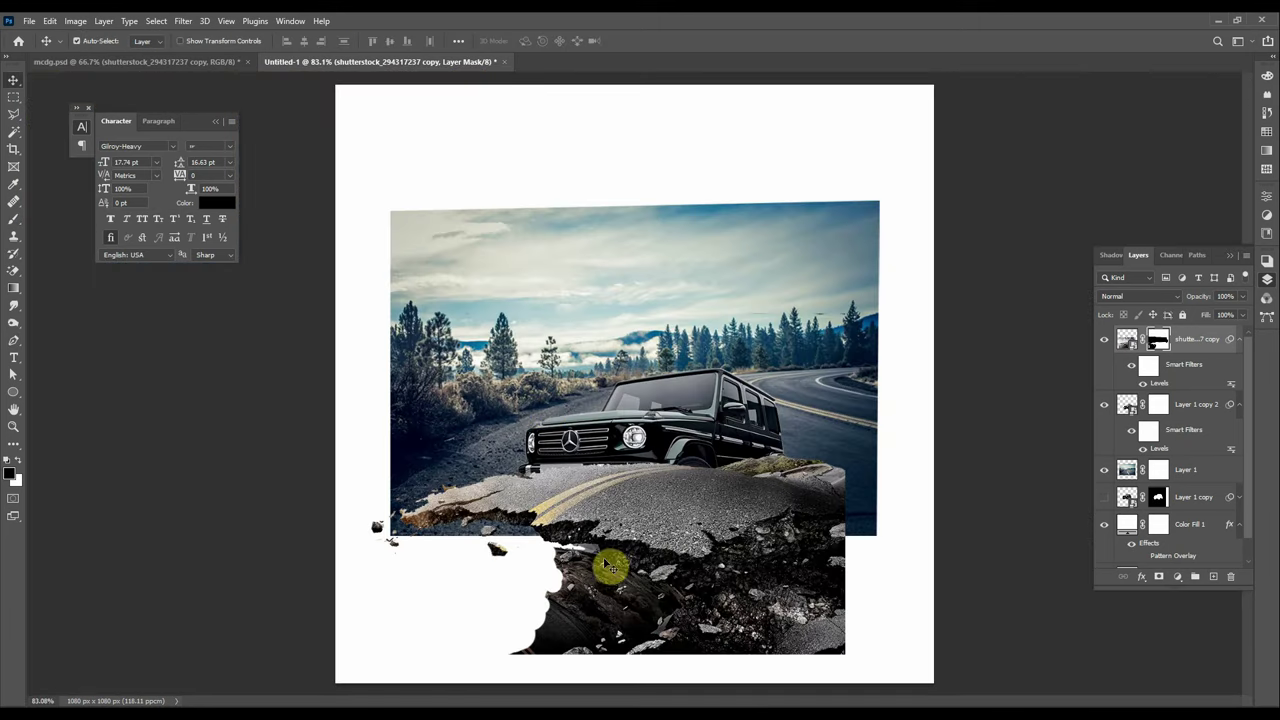
mouse_move(670, 481)
left_mouse_down()
mouse_move(713, 481)
mouse_move(480, 486)
left_mouse_up()
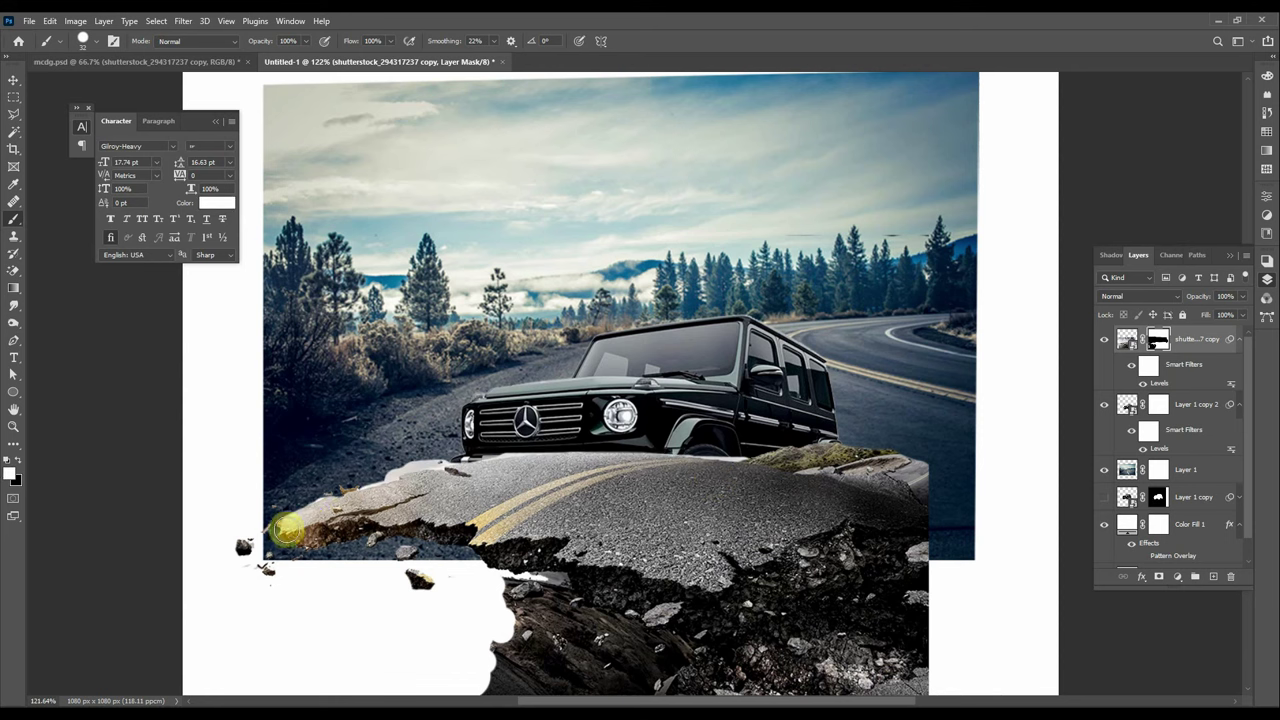
scroll(262, 531, "up", 3)
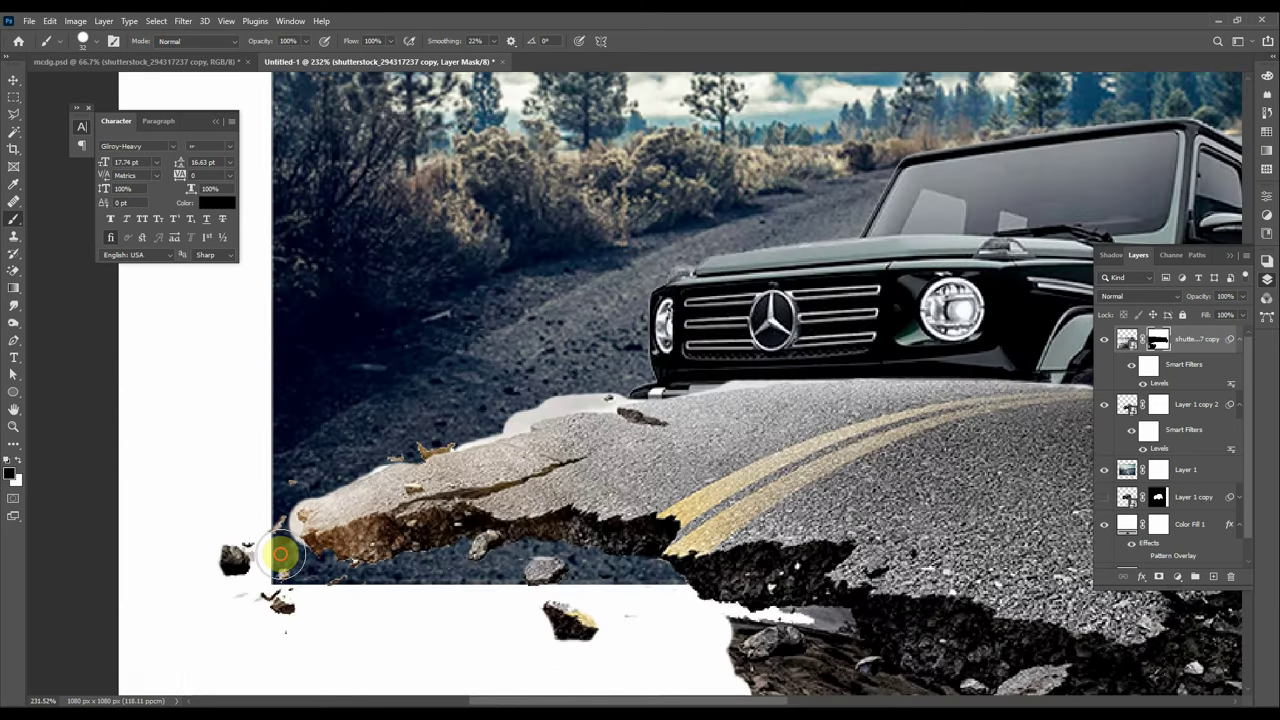
mouse_move(287, 487)
left_mouse_down()
mouse_move(476, 412)
mouse_move(700, 350)
left_mouse_up()
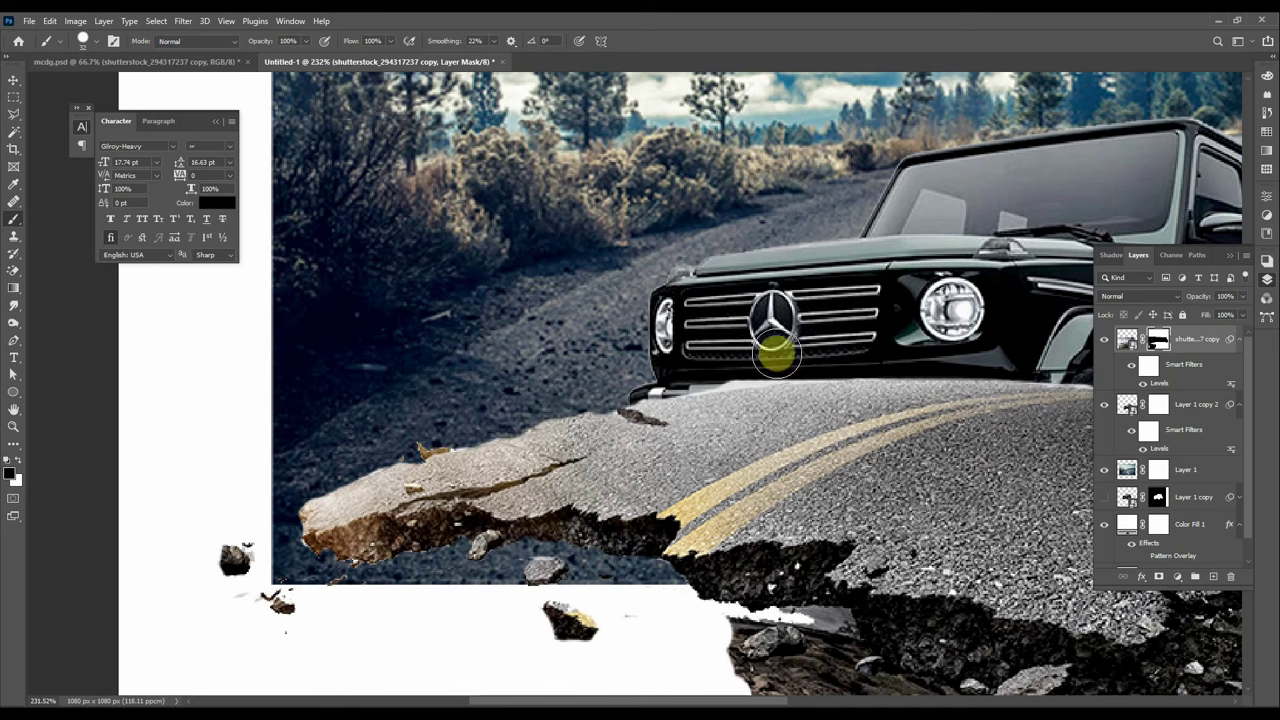
scroll(743, 528, "down", 3)
scroll(727, 430, "up", 4)
left_click_drag(584, 368, 601, 349)
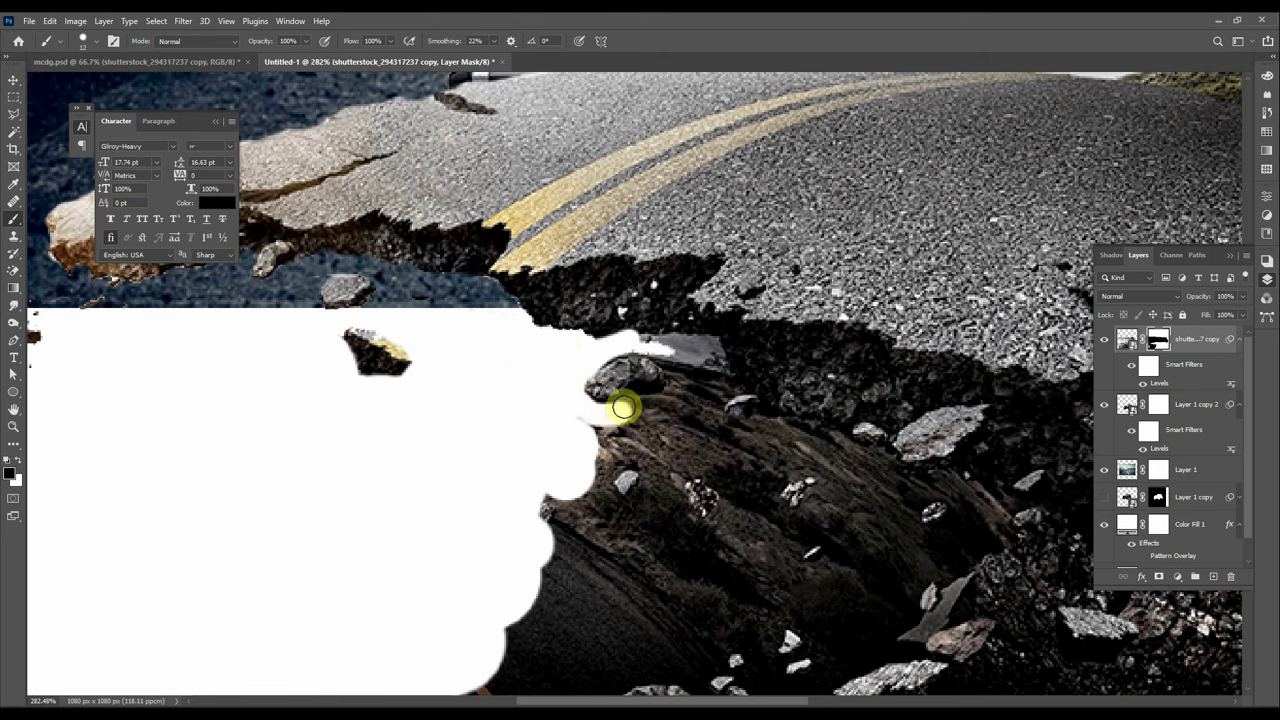
left_click_drag(678, 362, 667, 355)
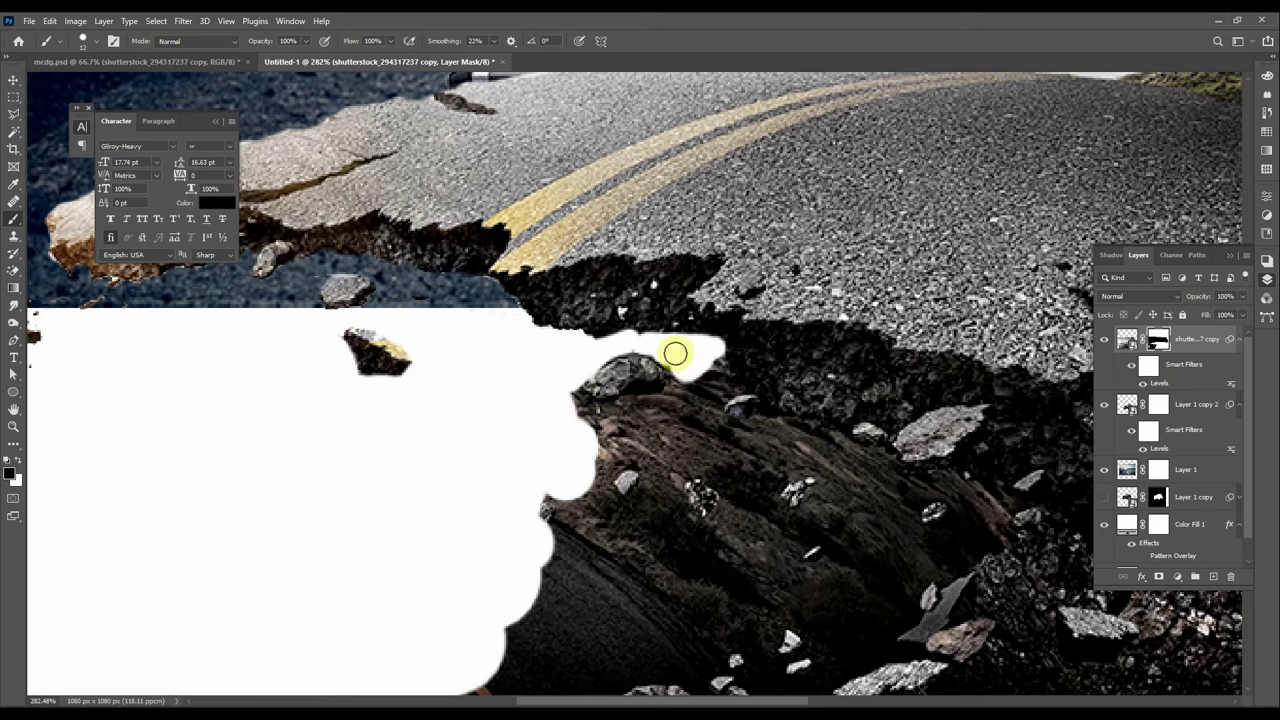
right_click(675, 353)
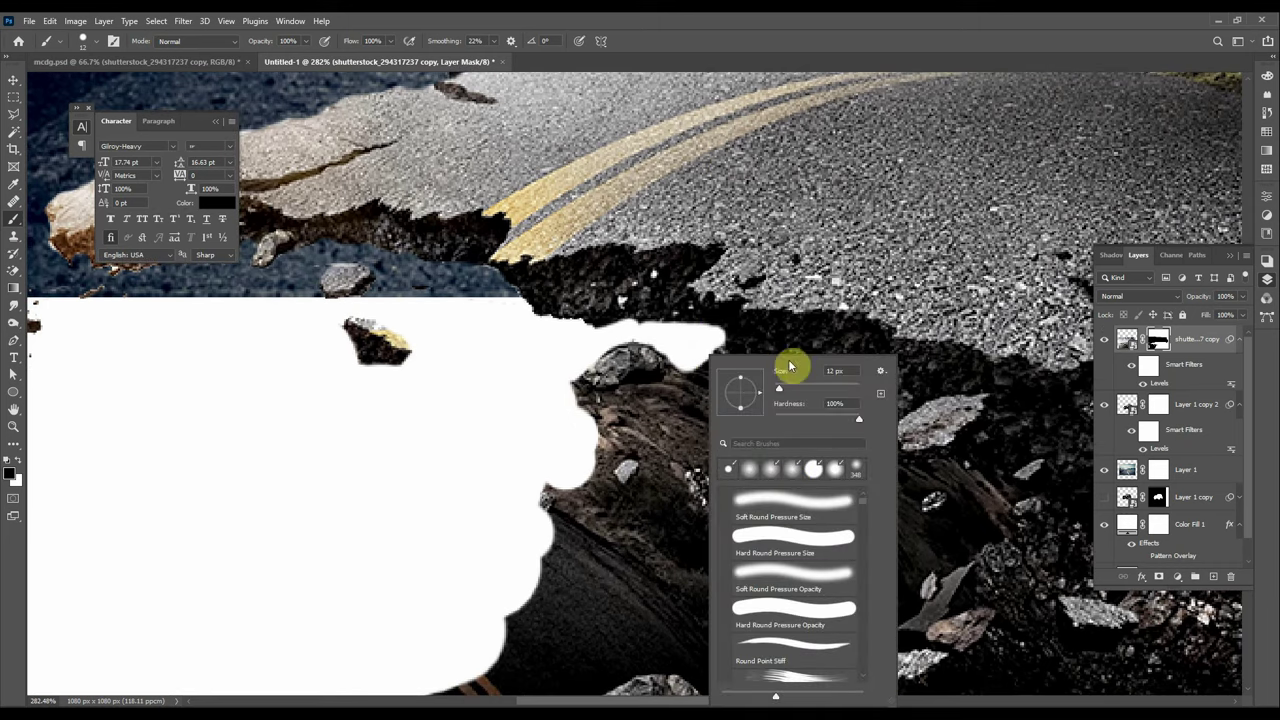
- Choose a 25 px grainy Airbrush preset in place of the 12 px hard round brush
right_click(534, 233)
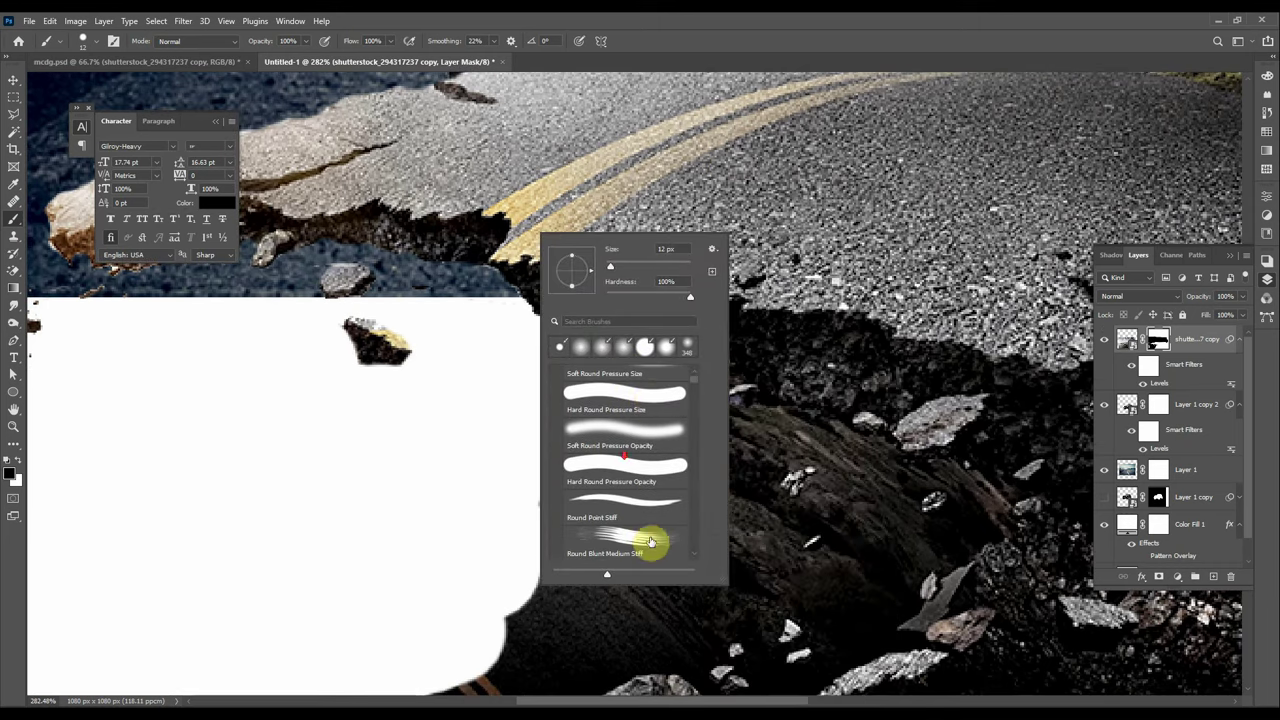
scroll(654, 537, "down", 3)
scroll(654, 400, "down", 3)
scroll(654, 466, "down", 3)
scroll(656, 463, "down", 2)
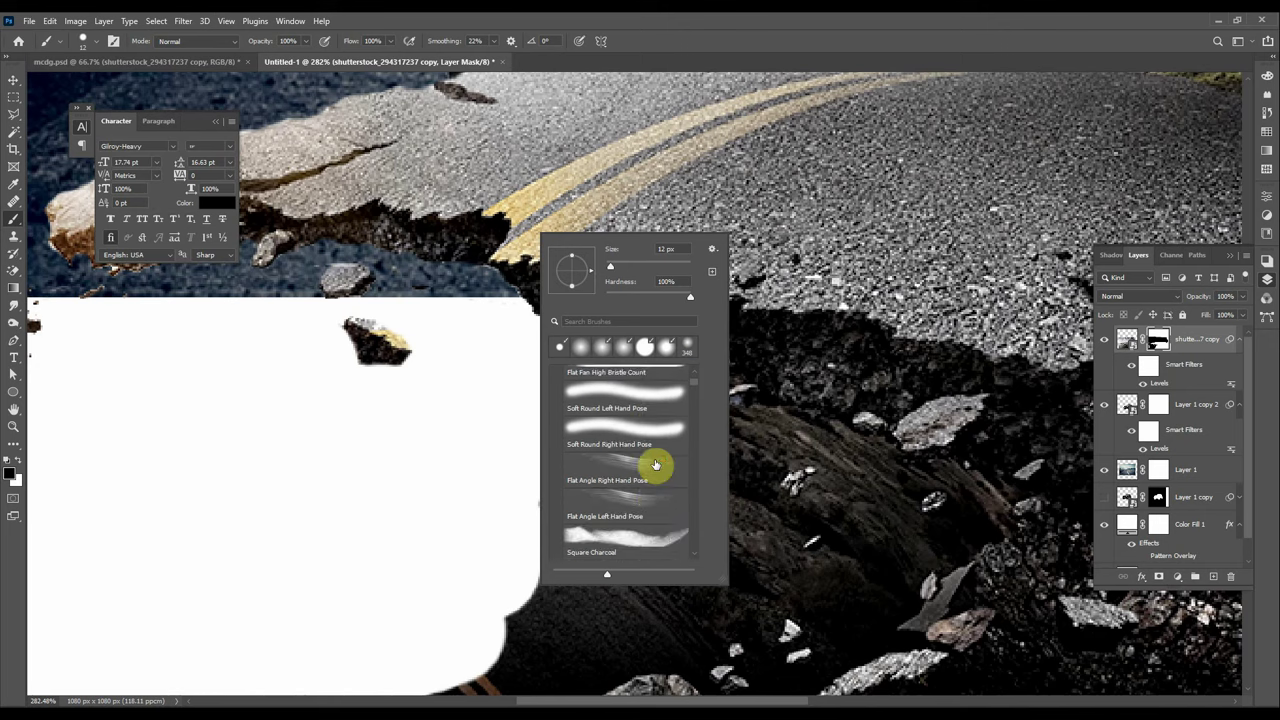
scroll(654, 463, "down", 2)
scroll(654, 450, "down", 2)
scroll(656, 436, "down", 2)
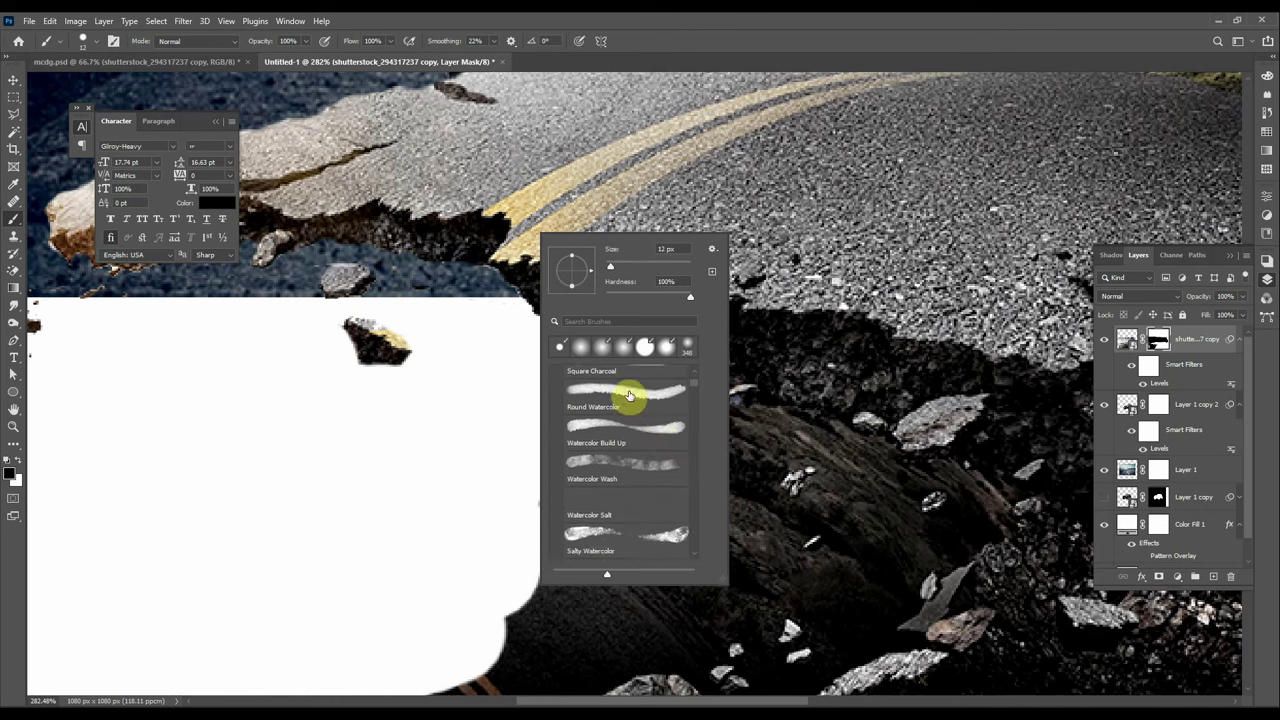
left_click(636, 396)
scroll(657, 408, "down", 2)
scroll(657, 430, "down", 2)
scroll(658, 457, "down", 2)
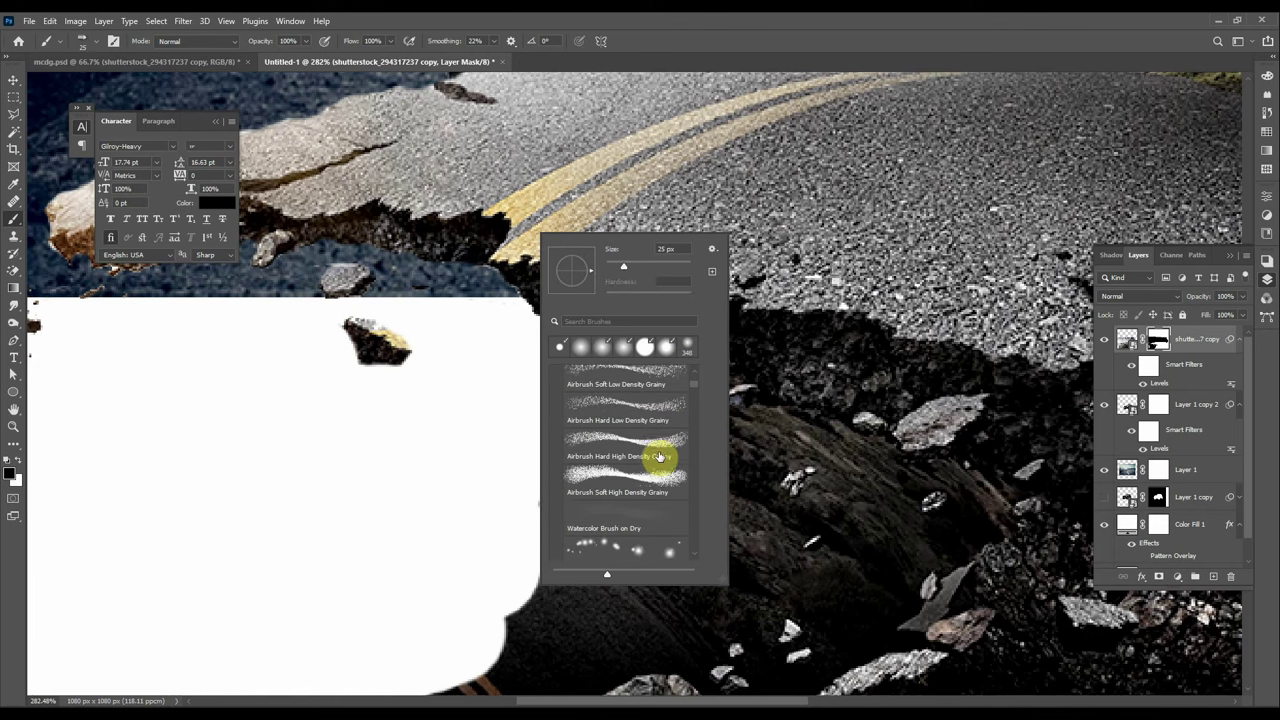
left_click(776, 430)
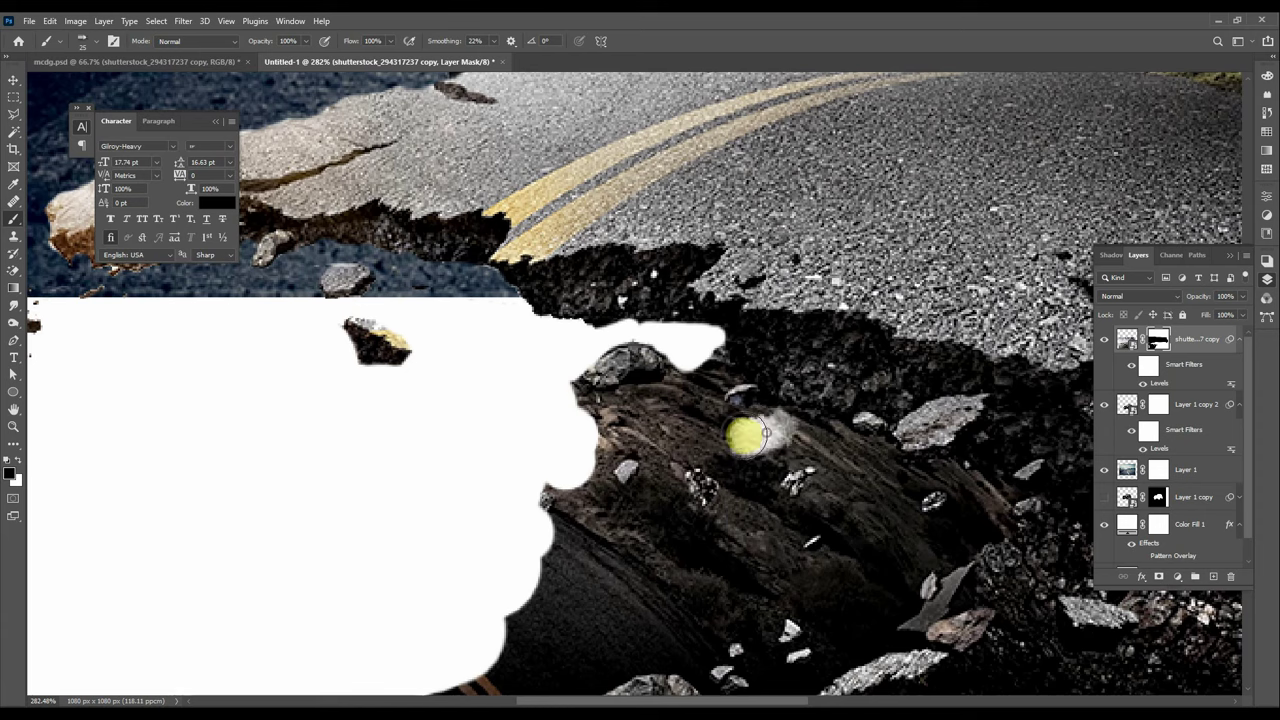
- Airbrush white on the asphalt mask over the dark debris around the rock
left_click_drag(746, 436, 674, 423)
scroll(690, 380, "up", 2)
mouse_move(700, 343)
left_mouse_down()
mouse_move(670, 302)
mouse_move(674, 406)
mouse_move(484, 379)
mouse_move(561, 421)
mouse_move(488, 389)
left_mouse_up()
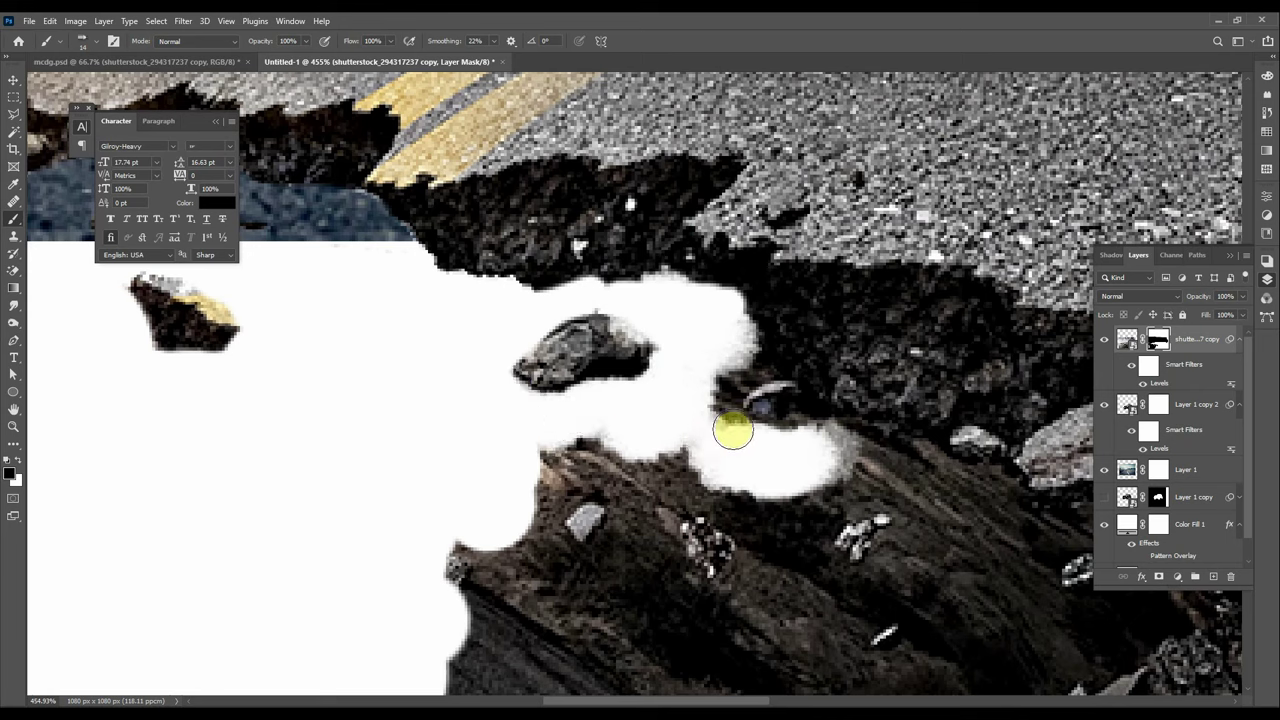
left_click_drag(768, 438, 712, 376)
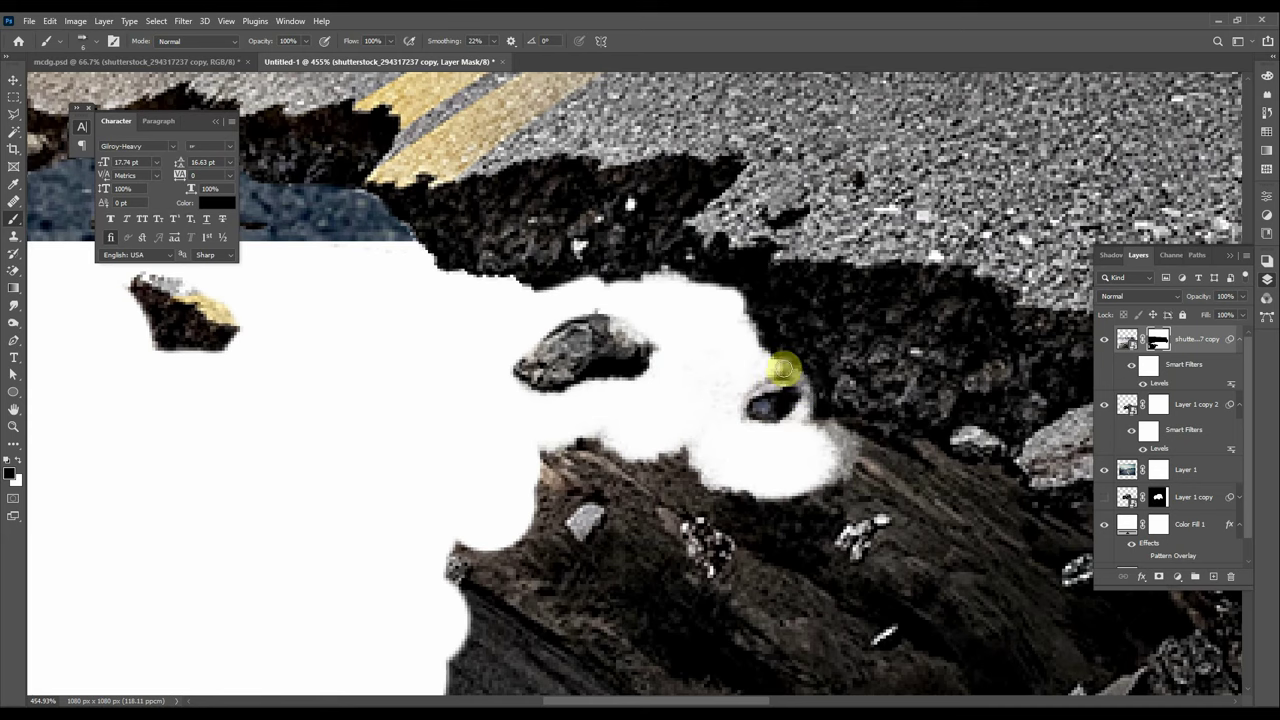
mouse_move(720, 483)
left_mouse_down()
mouse_move(666, 457)
mouse_move(540, 451)
mouse_move(543, 500)
mouse_move(667, 240)
mouse_move(651, 274)
mouse_move(674, 309)
mouse_move(708, 254)
mouse_move(651, 331)
mouse_move(706, 260)
mouse_move(809, 357)
mouse_move(857, 309)
mouse_move(794, 263)
mouse_move(855, 292)
left_mouse_up()
- With a smaller brush, cover the dark slope with white, leaving scattered rocks
key("bracketleft")
key("bracketleft")
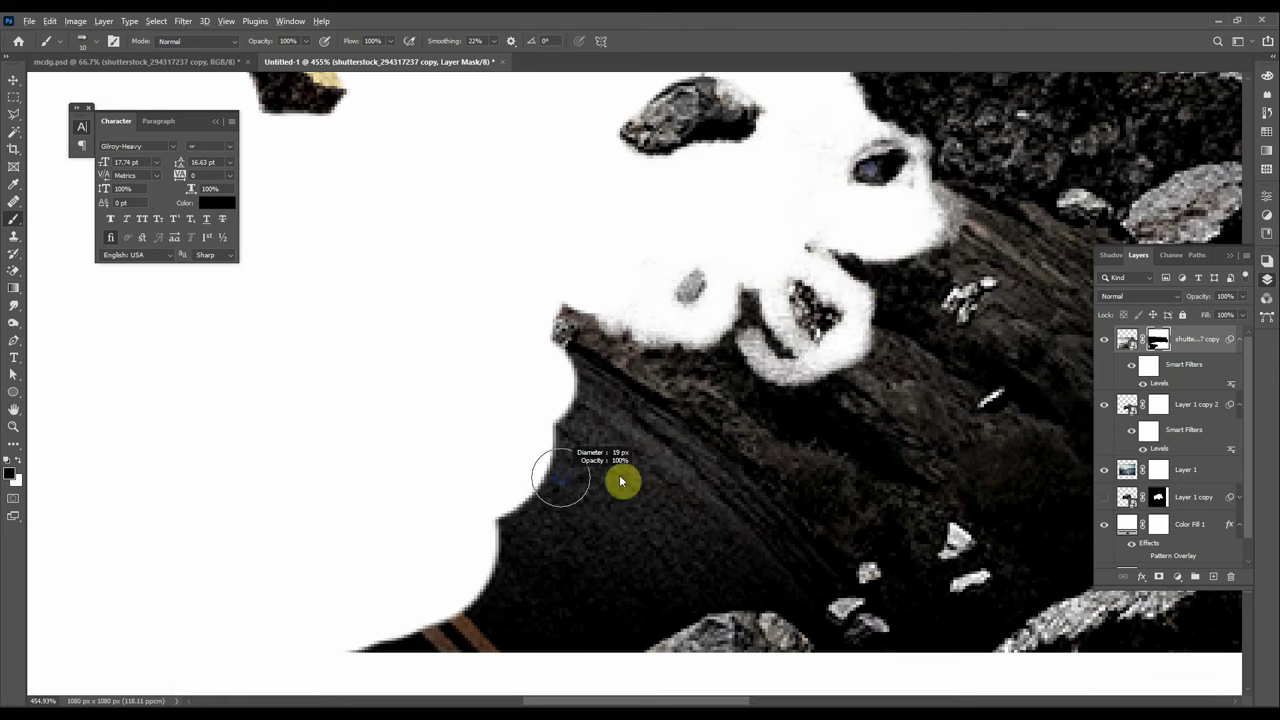
mouse_move(620, 480)
left_mouse_down()
mouse_move(569, 503)
mouse_move(509, 589)
mouse_move(648, 540)
mouse_move(680, 607)
left_mouse_up()
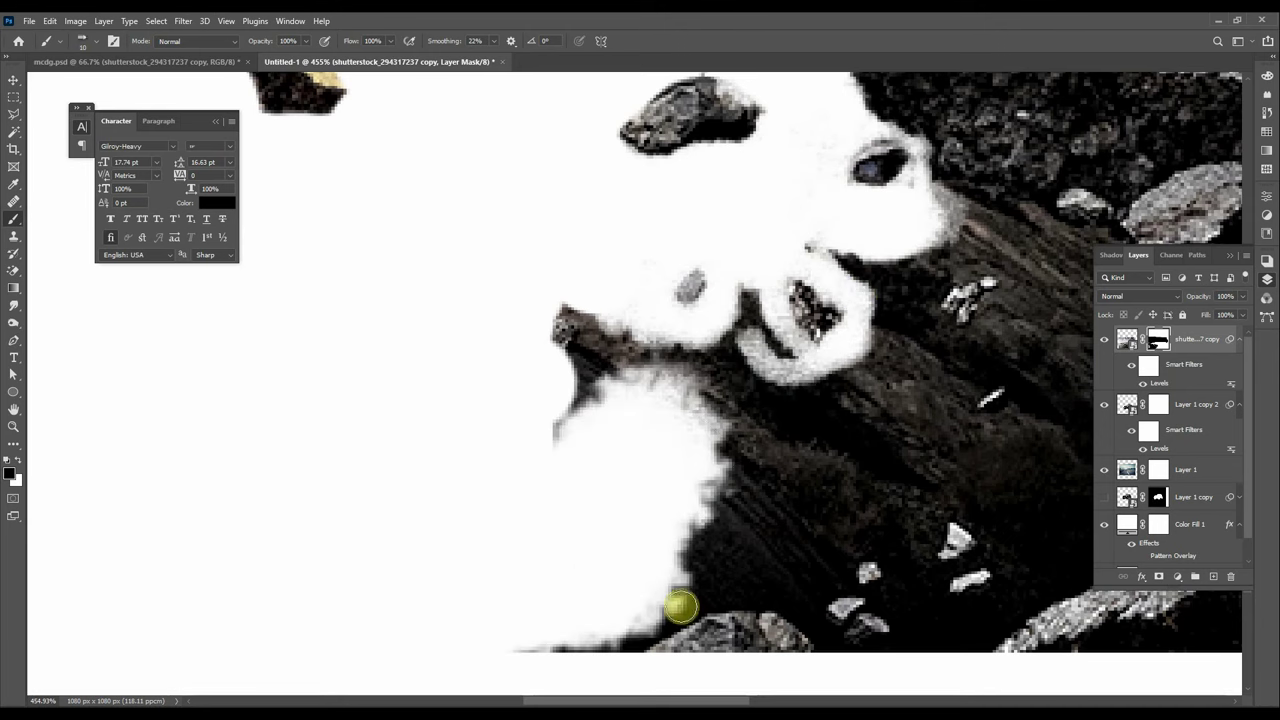
mouse_move(809, 610)
left_mouse_down()
mouse_move(757, 531)
mouse_move(666, 486)
mouse_move(573, 573)
left_mouse_up()
scroll(617, 363, "down", 5)
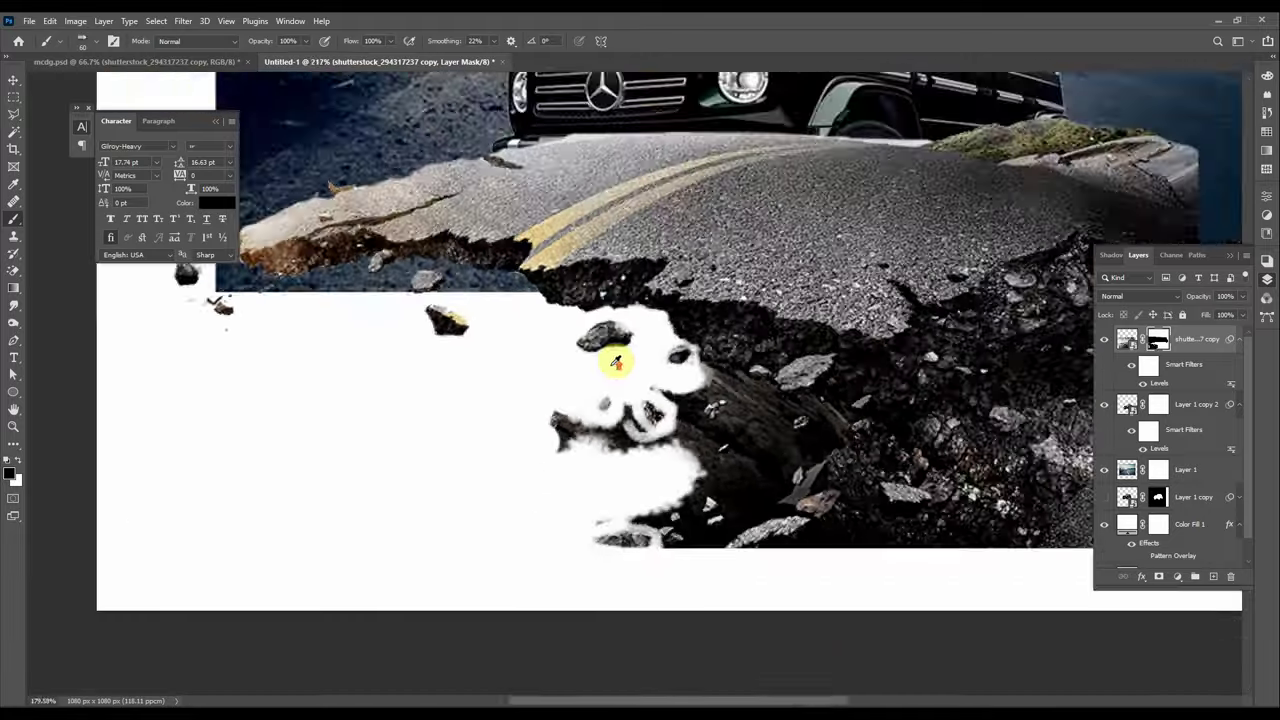
scroll(660, 350, "down", 4)
scroll(594, 560, "up", 4)
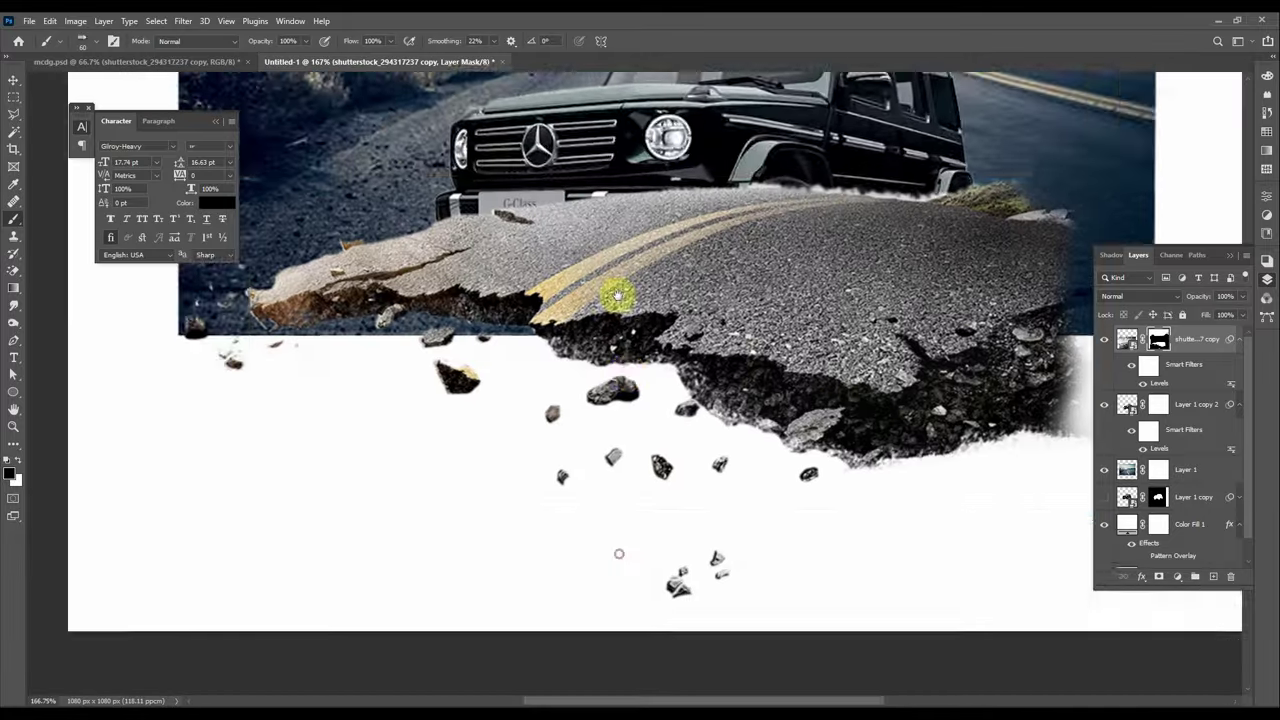
scroll(677, 340, "up", 2)
scroll(627, 338, "down", 3)
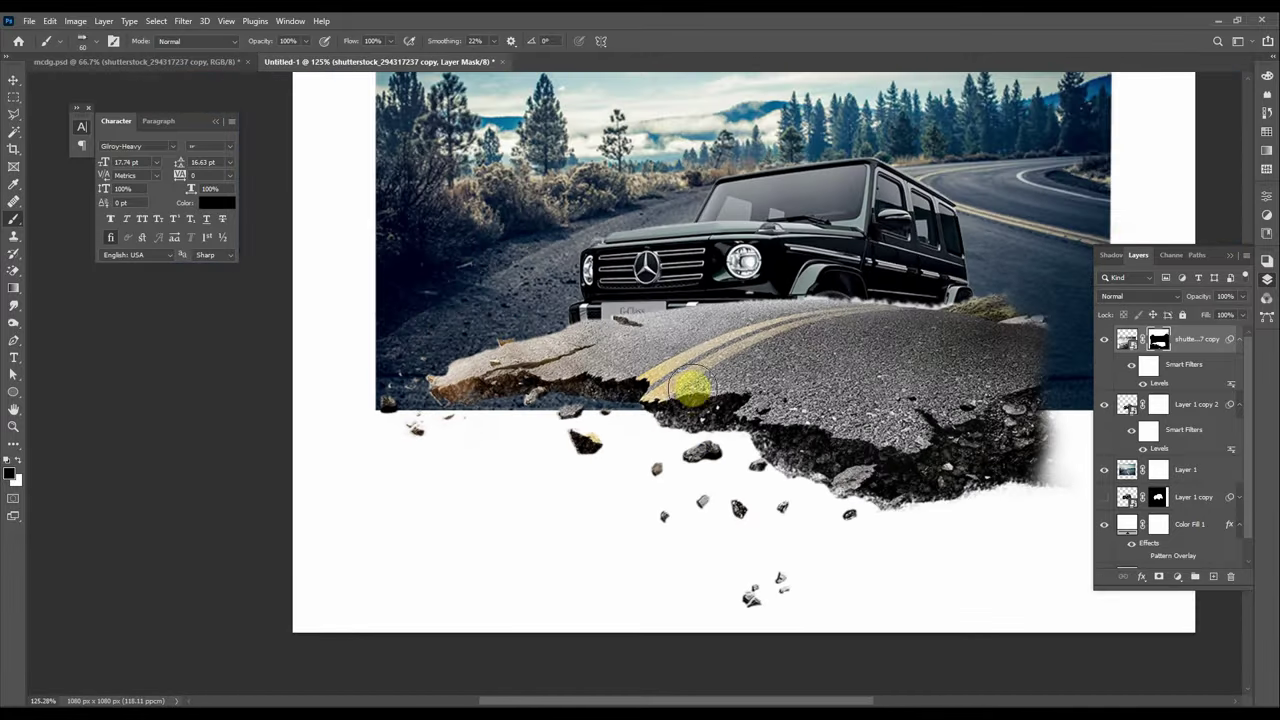
- Move the asphalt layer below Layer 1 copy 2 so the whole car sits in front
key("v")
left_click_drag(809, 385, 760, 418)
left_click_drag(781, 317, 647, 380)
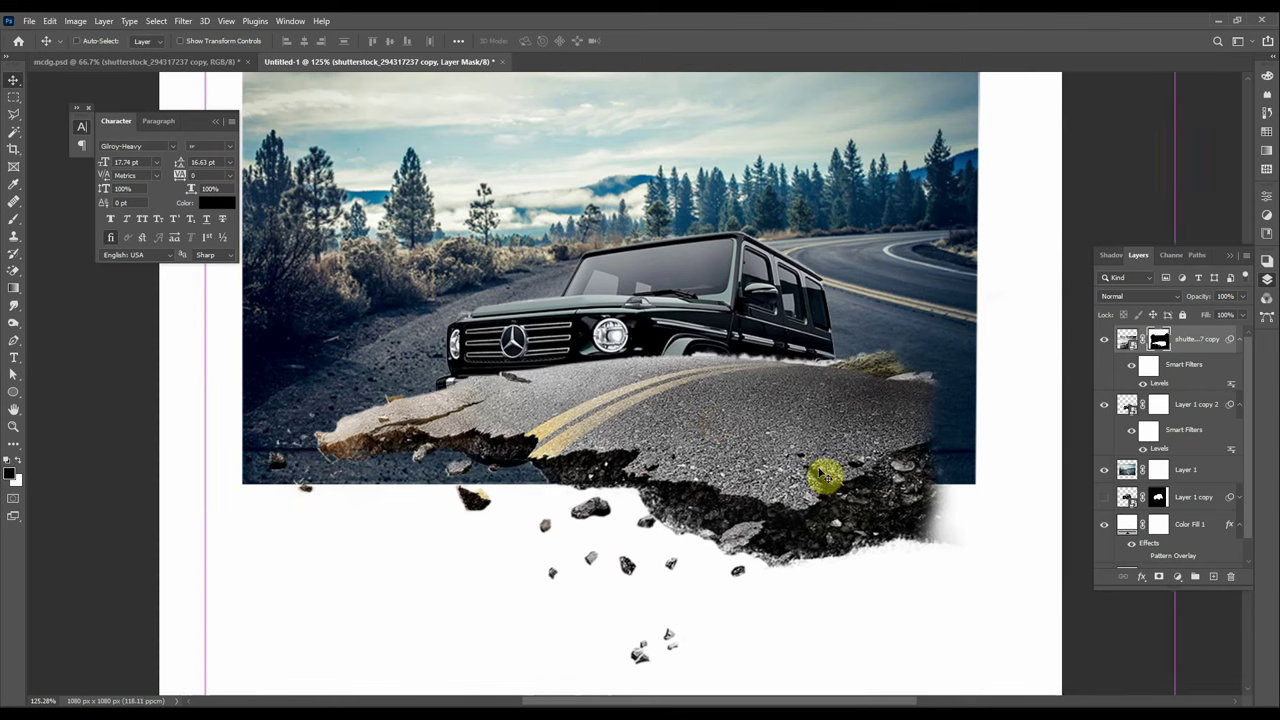
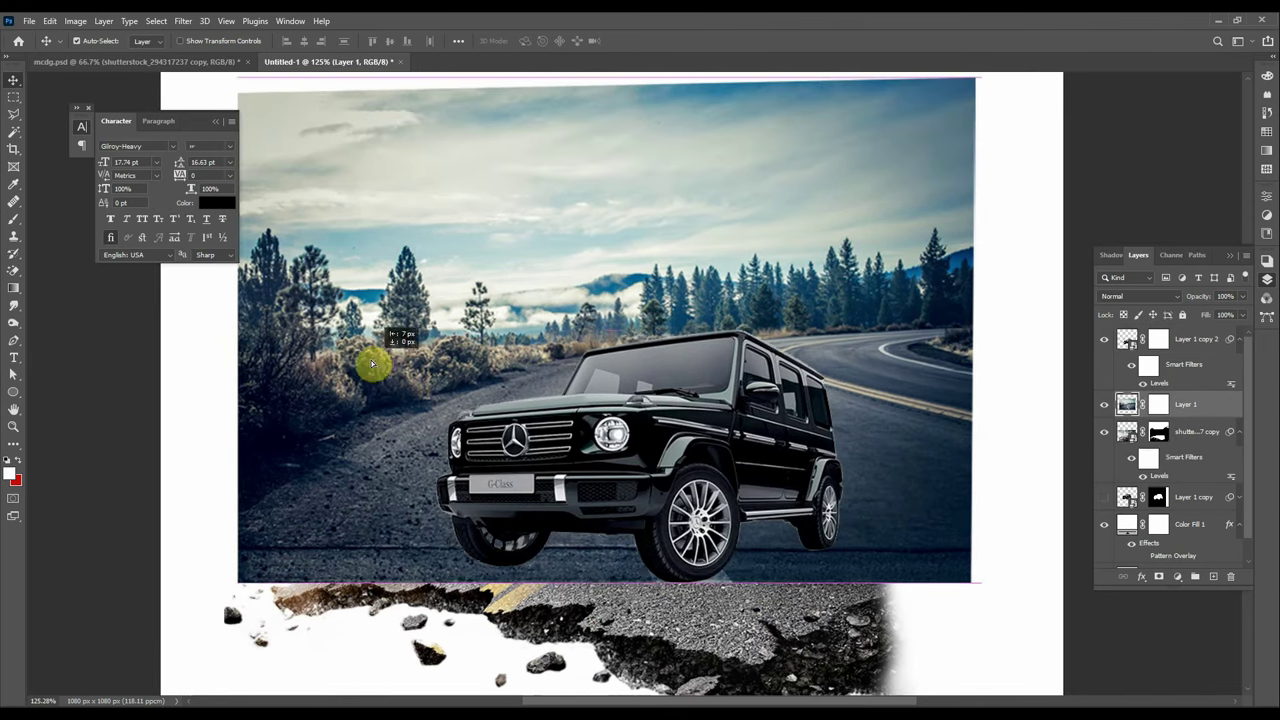
- Nudge the landscape photo into place and paint out its bottom-right corner on the mask
mouse_move(549, 289)
left_mouse_down()
mouse_move(549, 305)
mouse_move(567, 305)
left_mouse_up()
scroll(815, 428, "down", 3)
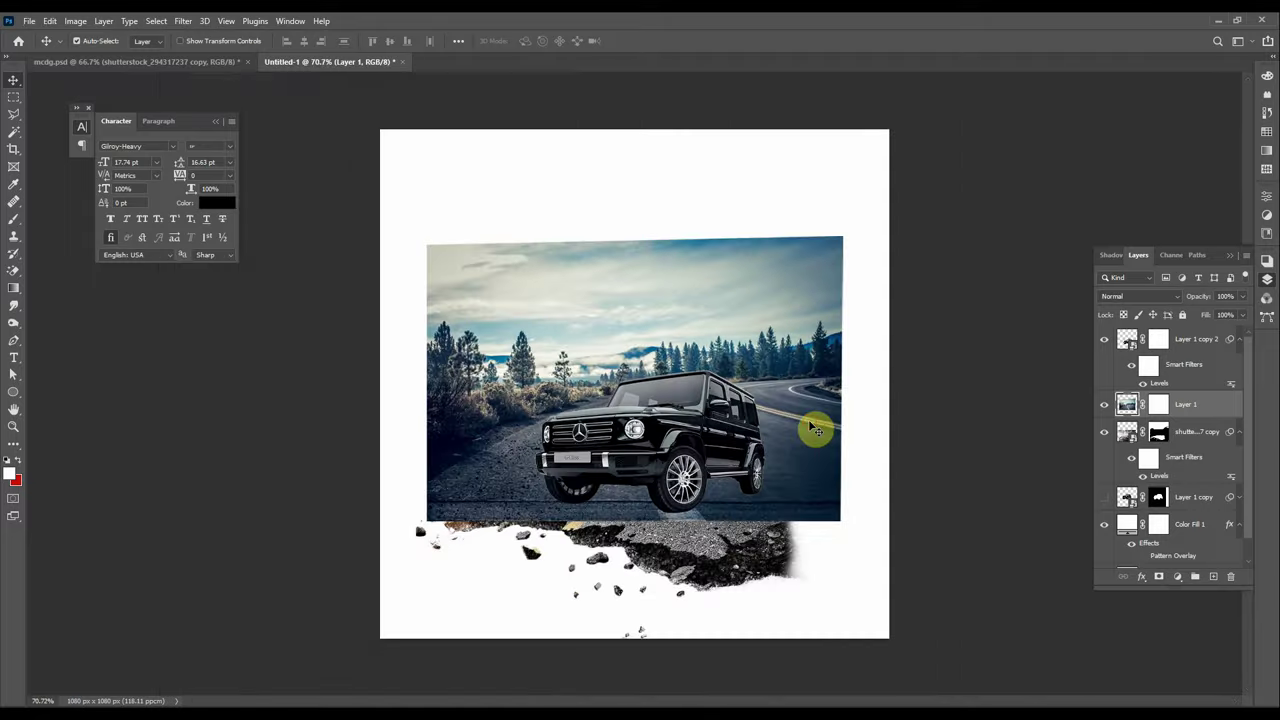
key("b")
right_click(826, 374)
left_click(700, 534)
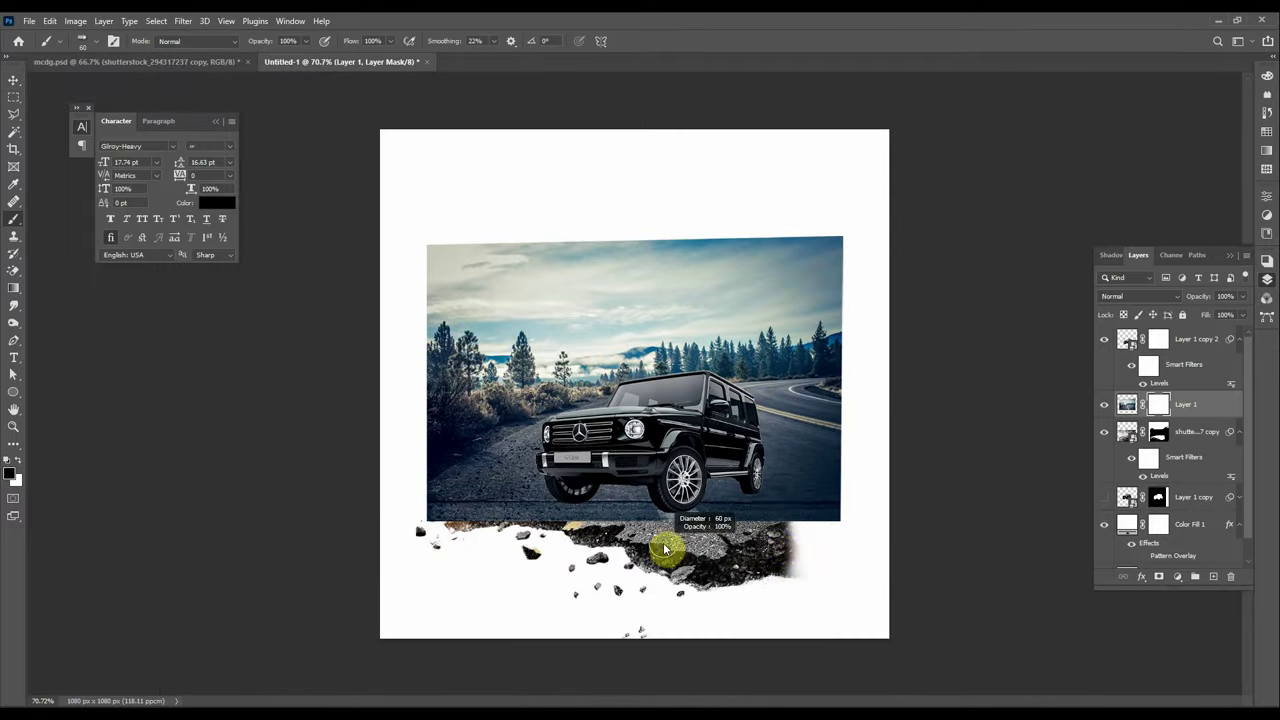
mouse_move(666, 543)
left_mouse_down()
mouse_move(771, 537)
mouse_move(740, 545)
left_mouse_up()
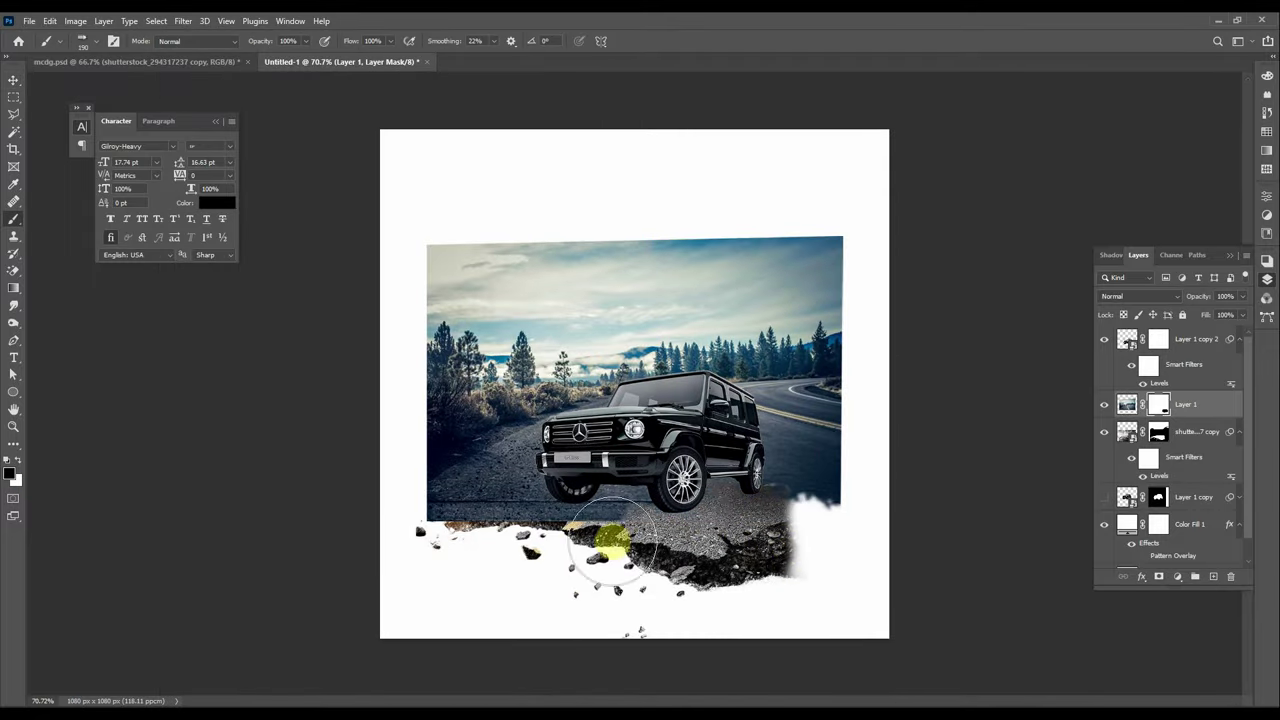
- Switch to a grainy airbrush preset at 72% opacity and about 300 px
key("0")
key("1")
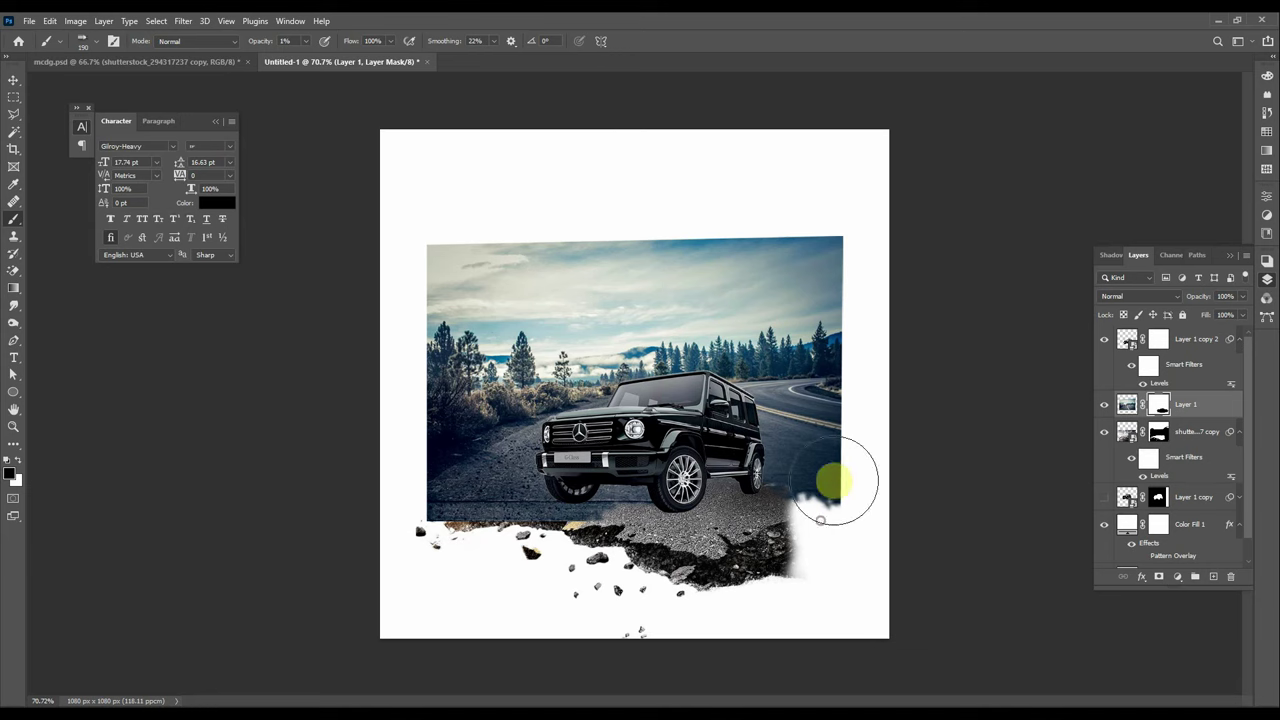
right_click(814, 353)
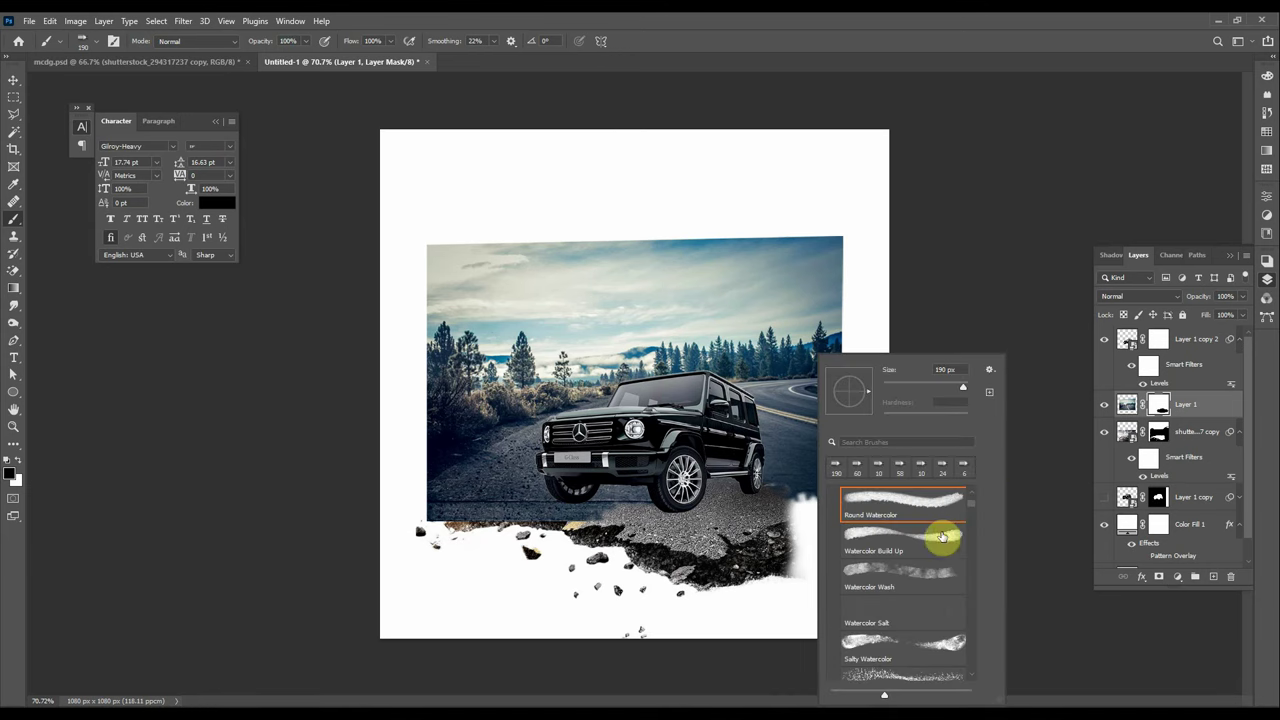
scroll(946, 600, "down", 2)
scroll(951, 589, "down", 1)
scroll(940, 589, "down", 2)
scroll(941, 577, "down", 1)
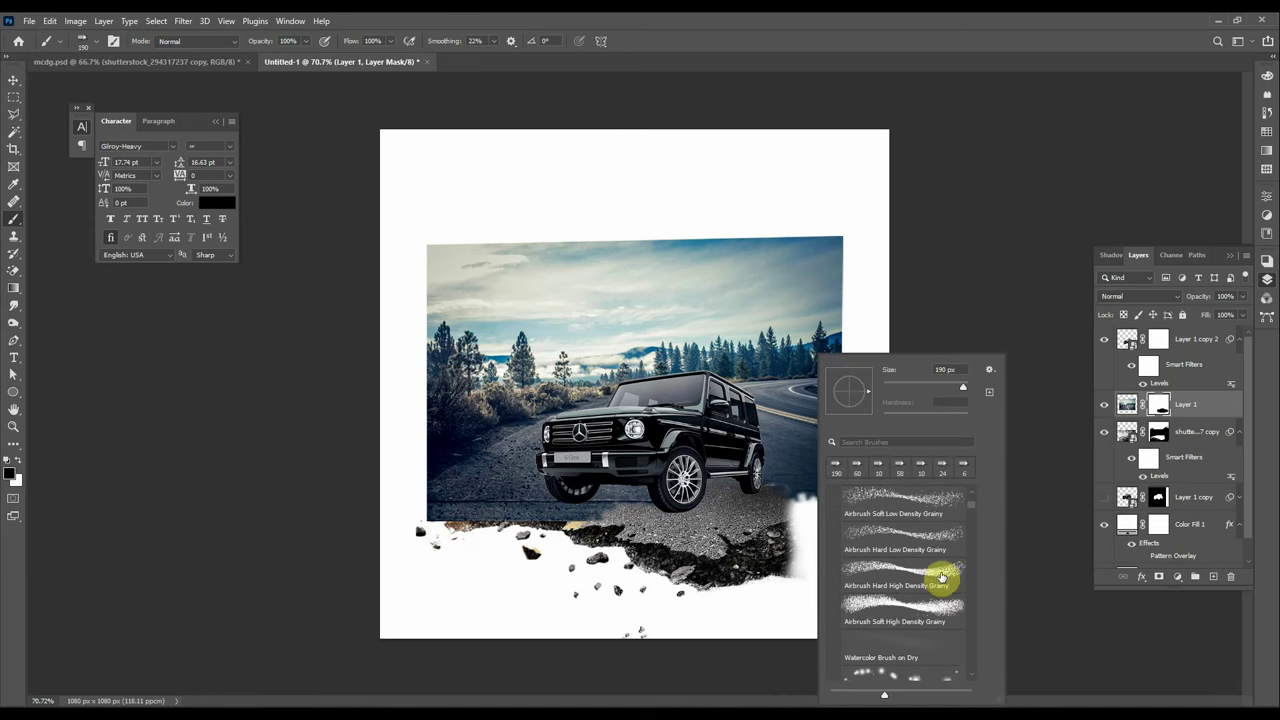
left_click(666, 509)
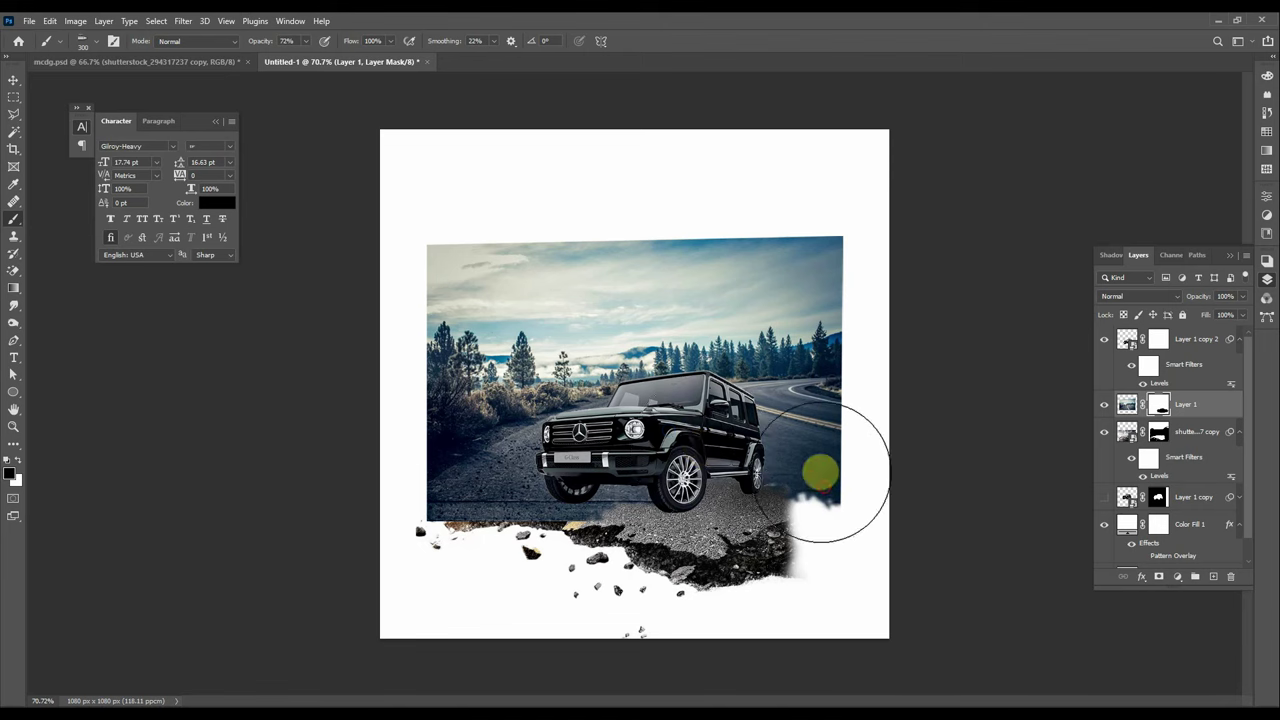
key("7")
key("2")
- Soften the mask to the right of the car with the Square Pastel brush
right_click(786, 469)
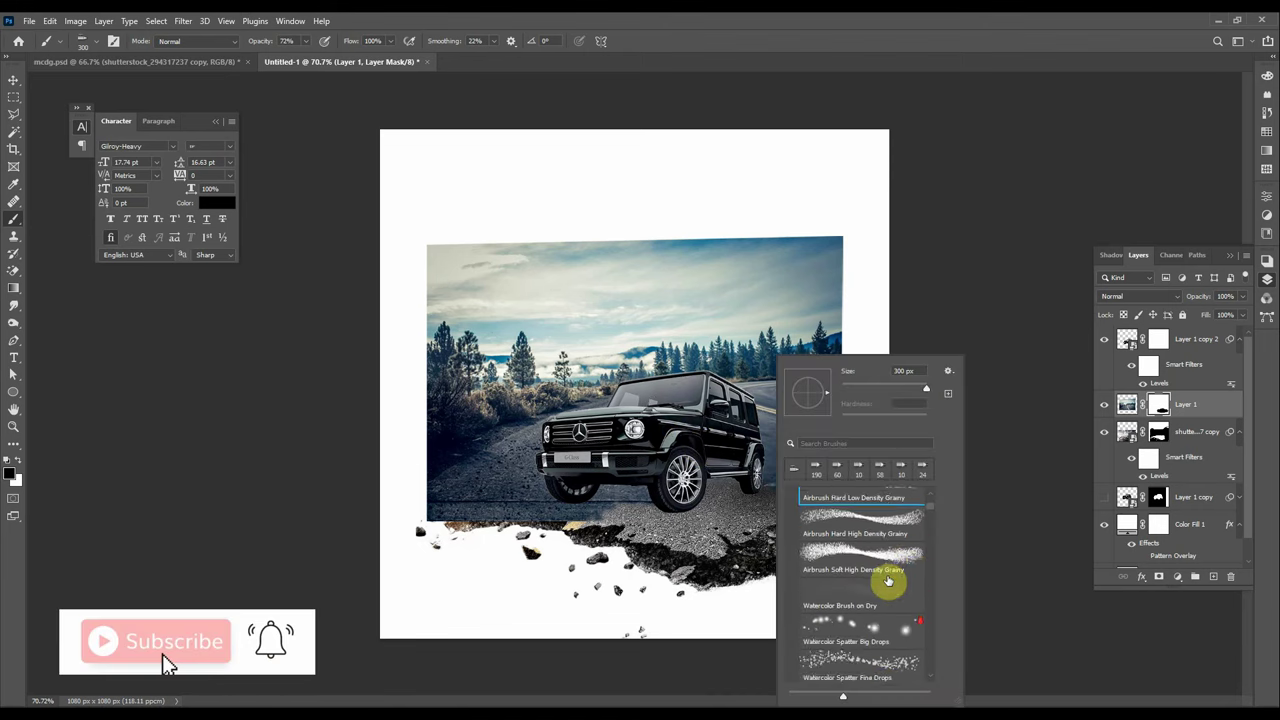
scroll(889, 583, "up", 2)
scroll(870, 540, "up", 2)
left_click(870, 540)
left_click_drag(800, 560, 826, 478)
- Switch the brush to a bristle preset
right_click(756, 487)
scroll(886, 558, "up", 2)
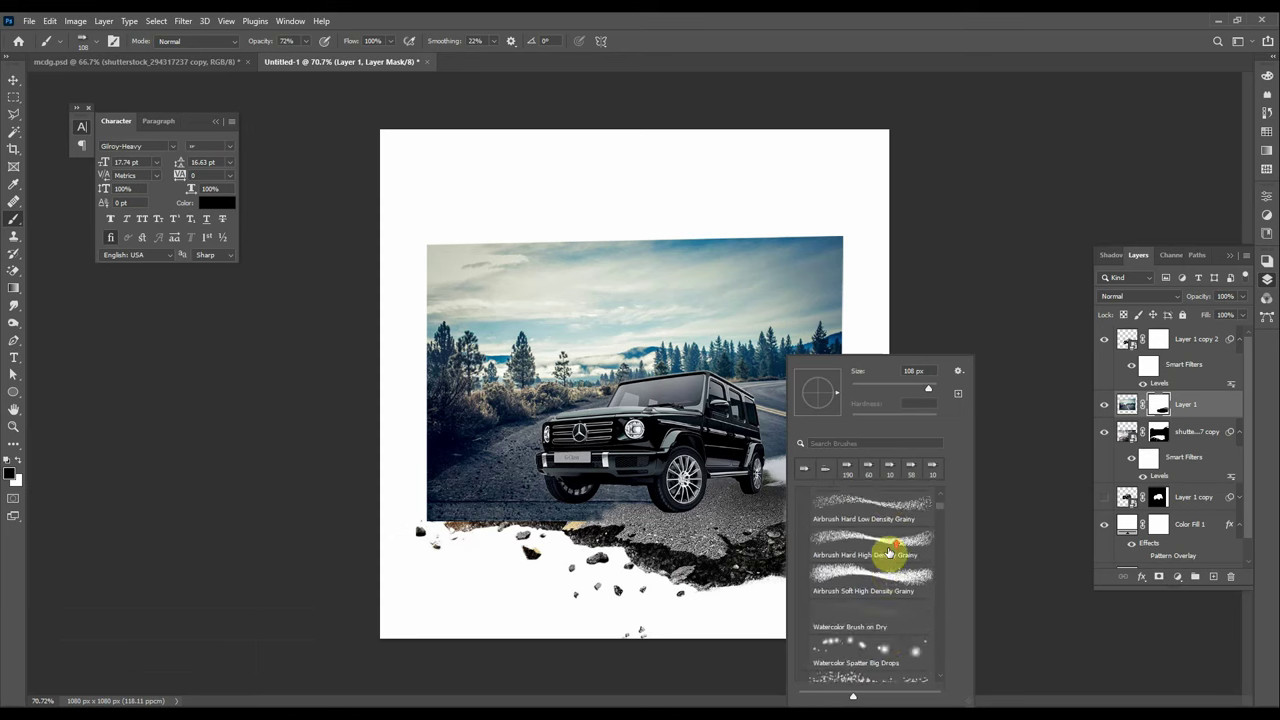
scroll(886, 556, "up", 2)
scroll(887, 553, "up", 2)
scroll(887, 553, "up", 2)
scroll(888, 551, "up", 2)
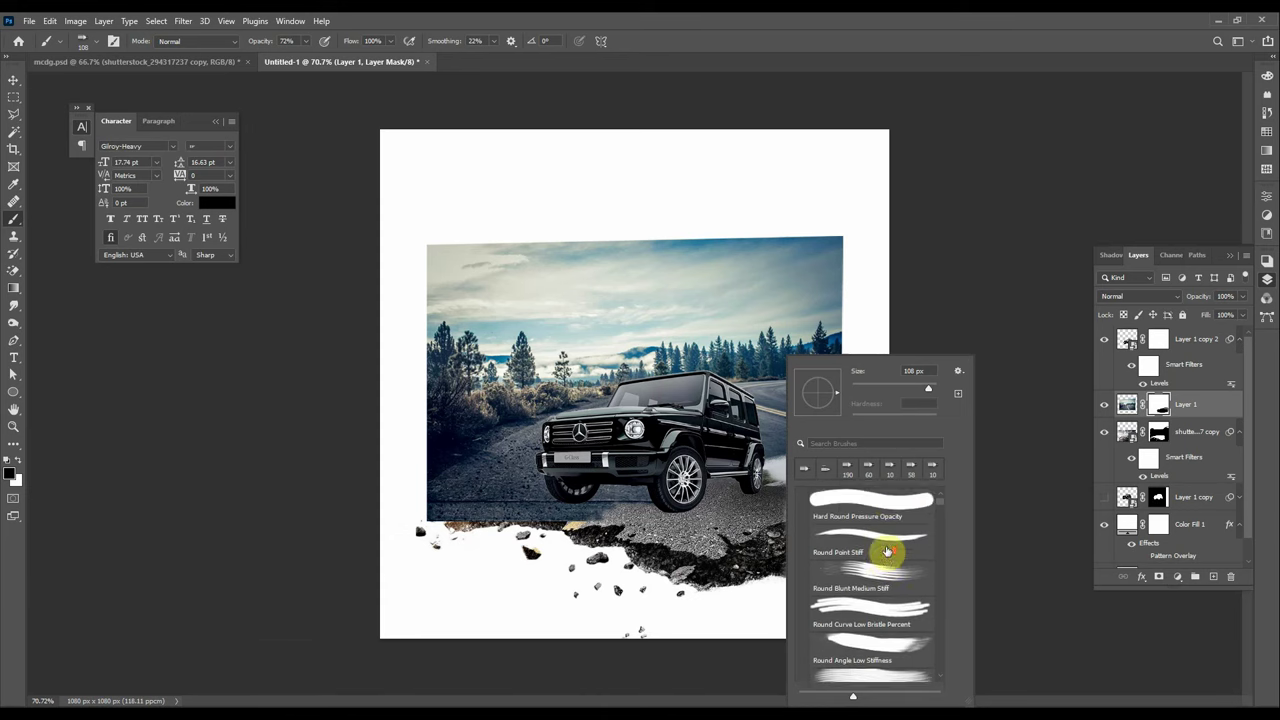
scroll(888, 551, "up", 2)
scroll(888, 553, "up", 1)
double_click(894, 604)
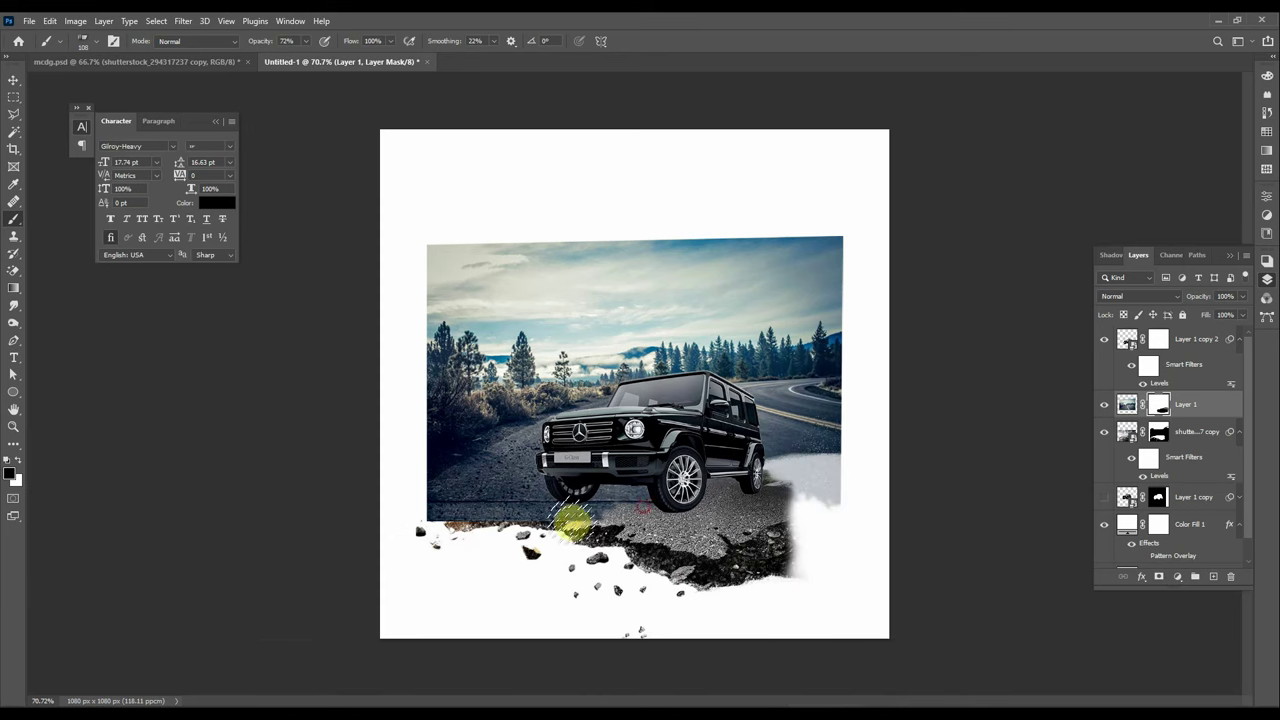
- Reveal the road beneath the car's right side using the Hard Round brush
right_click(686, 502)
scroll(808, 520, "up", 5)
double_click(808, 520)
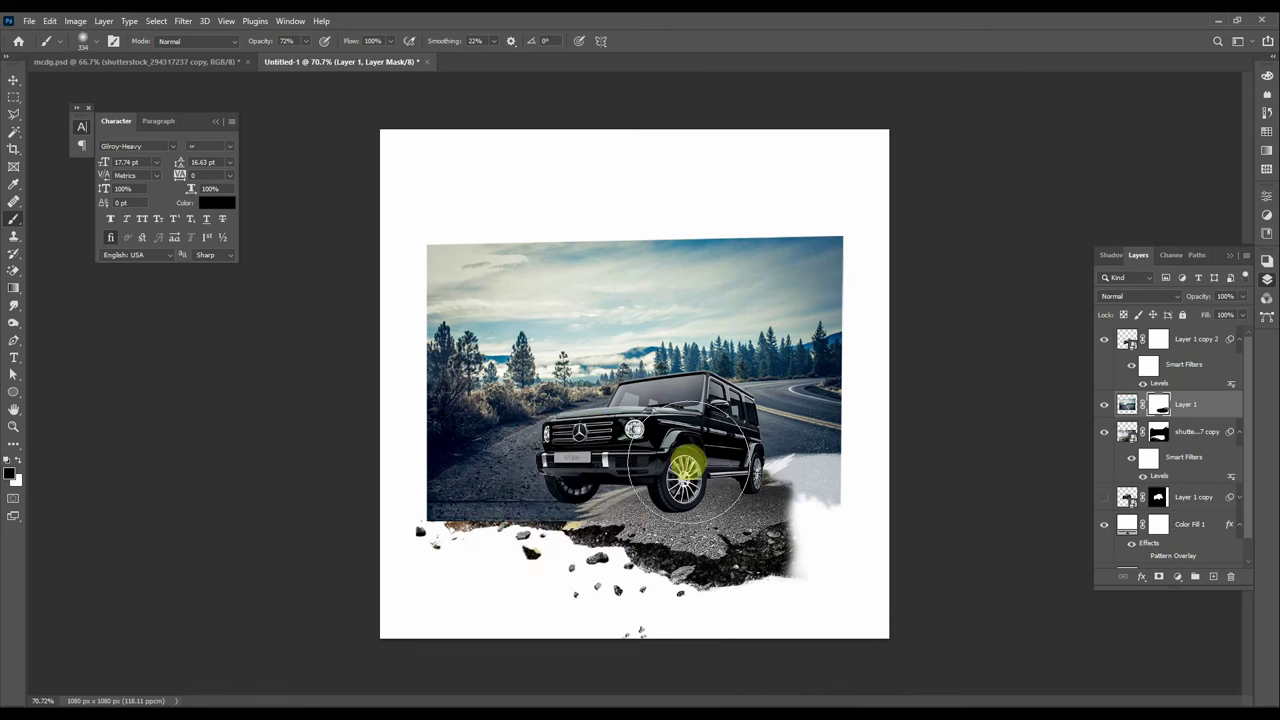
left_click_drag(686, 463, 790, 500)
- Blend the lower-right road edge into white and reveal more road and yellow lines lower-left
left_click_drag(258, 47, 315, 46)
scroll(1003, 491, "up", 2)
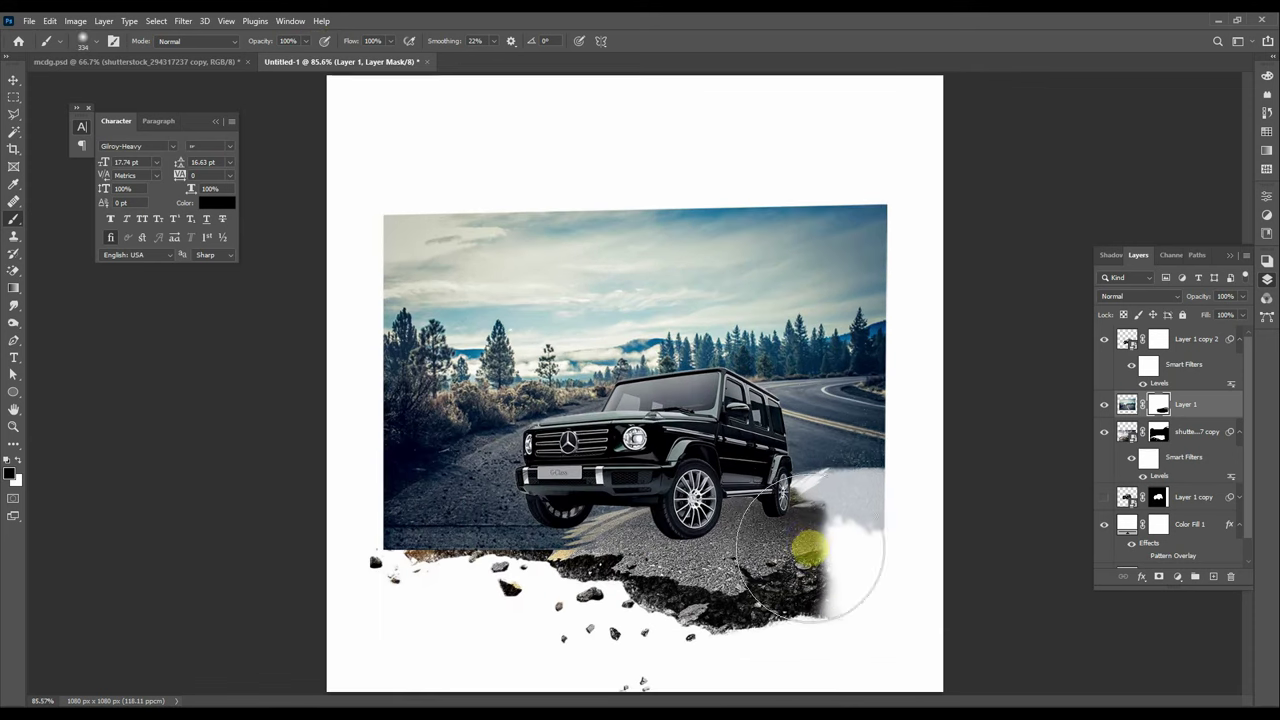
mouse_move(829, 540)
left_mouse_down()
mouse_move(871, 543)
mouse_move(826, 650)
mouse_move(1125, 597)
left_mouse_up()
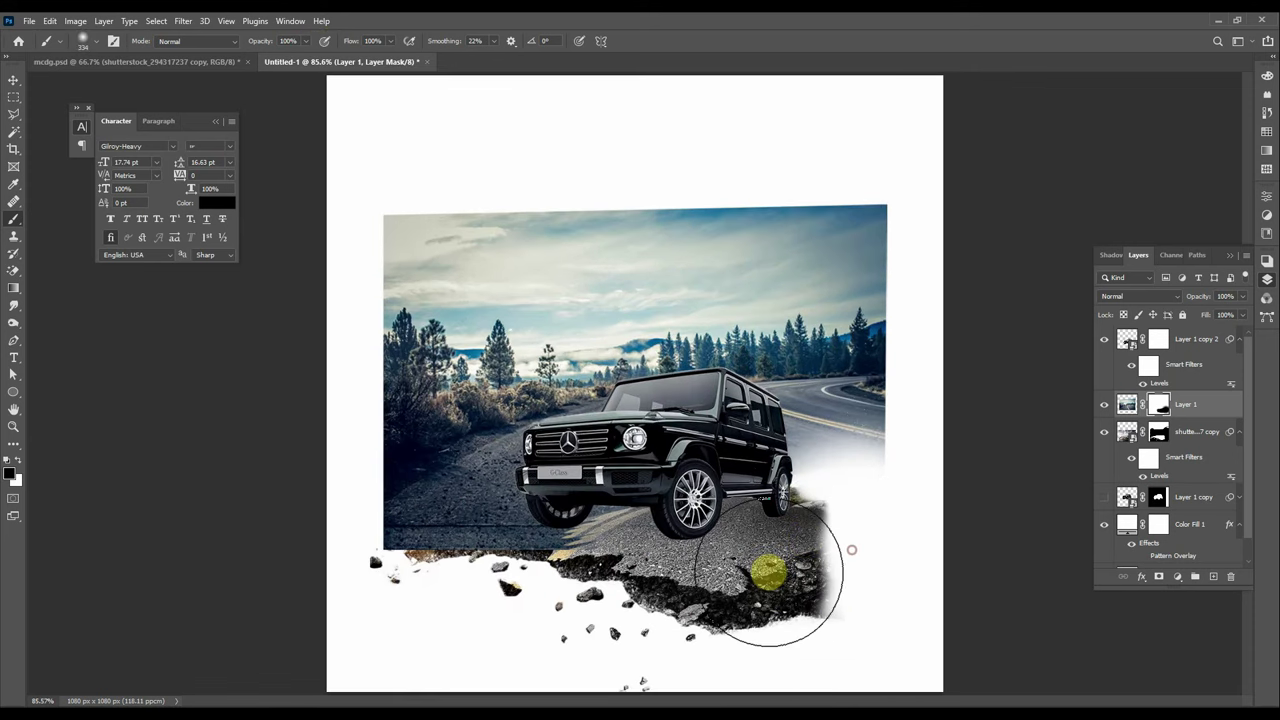
left_click_drag(800, 543, 391, 635)
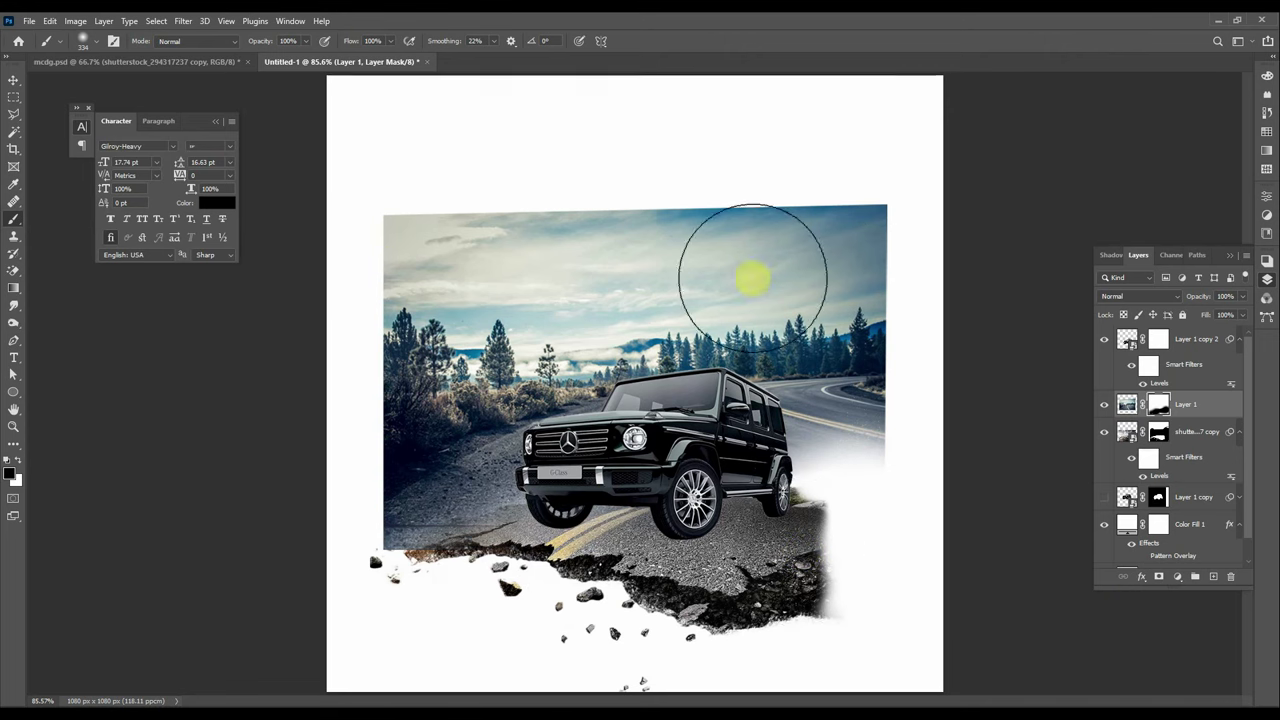
key("v")
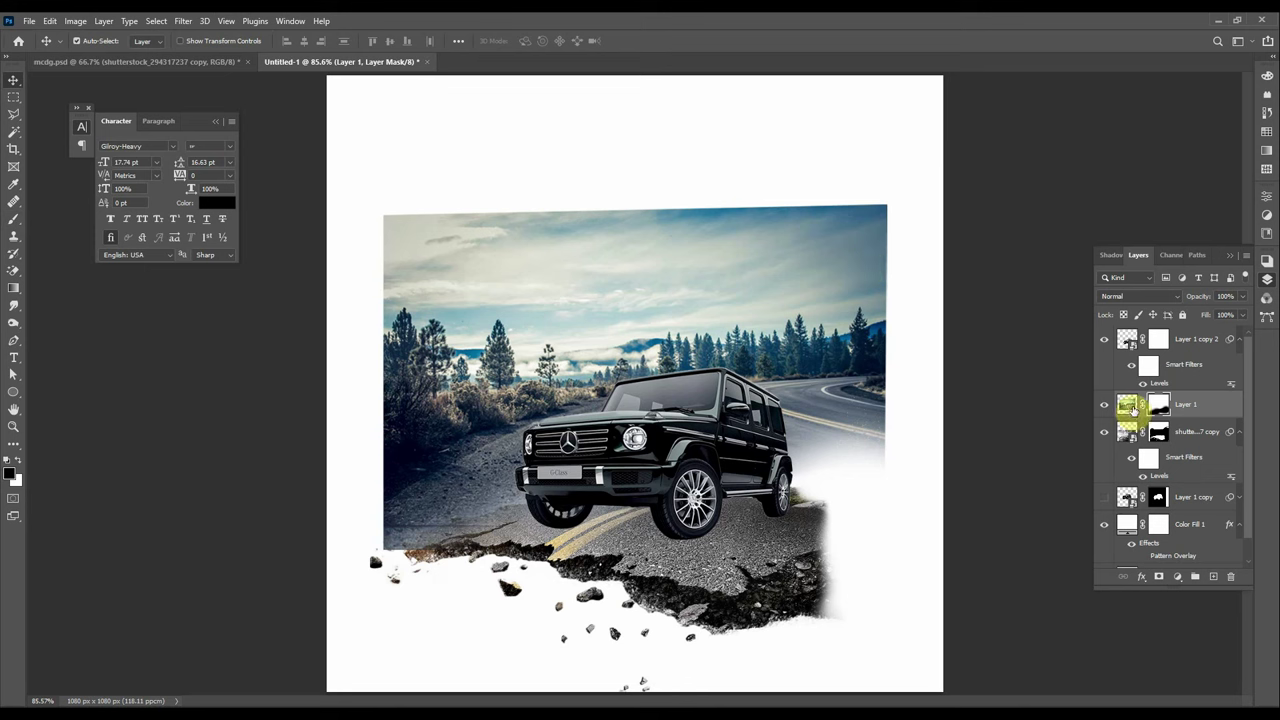
- Select the sky with six Magic Wand clicks, fill it black on Layer 1's mask, and deselect
left_click(13, 133)
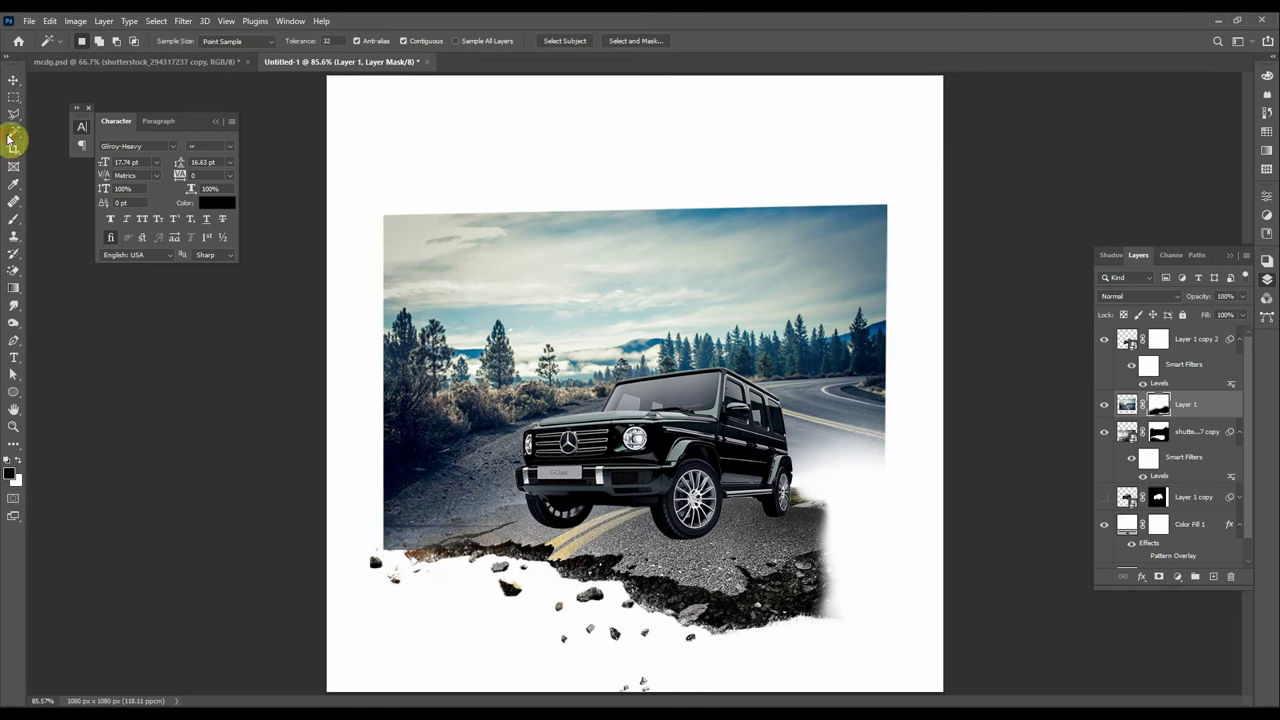
left_click(640, 266)
left_click(483, 350)
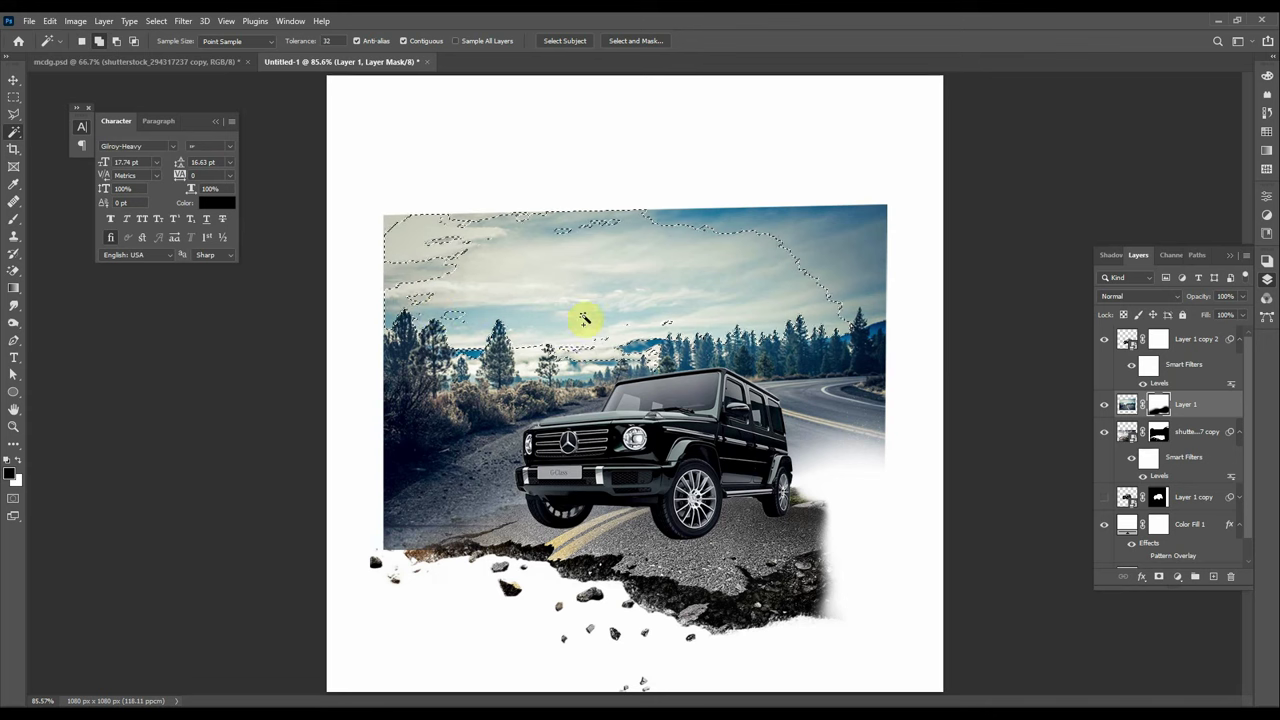
left_click(579, 370)
left_click(644, 355)
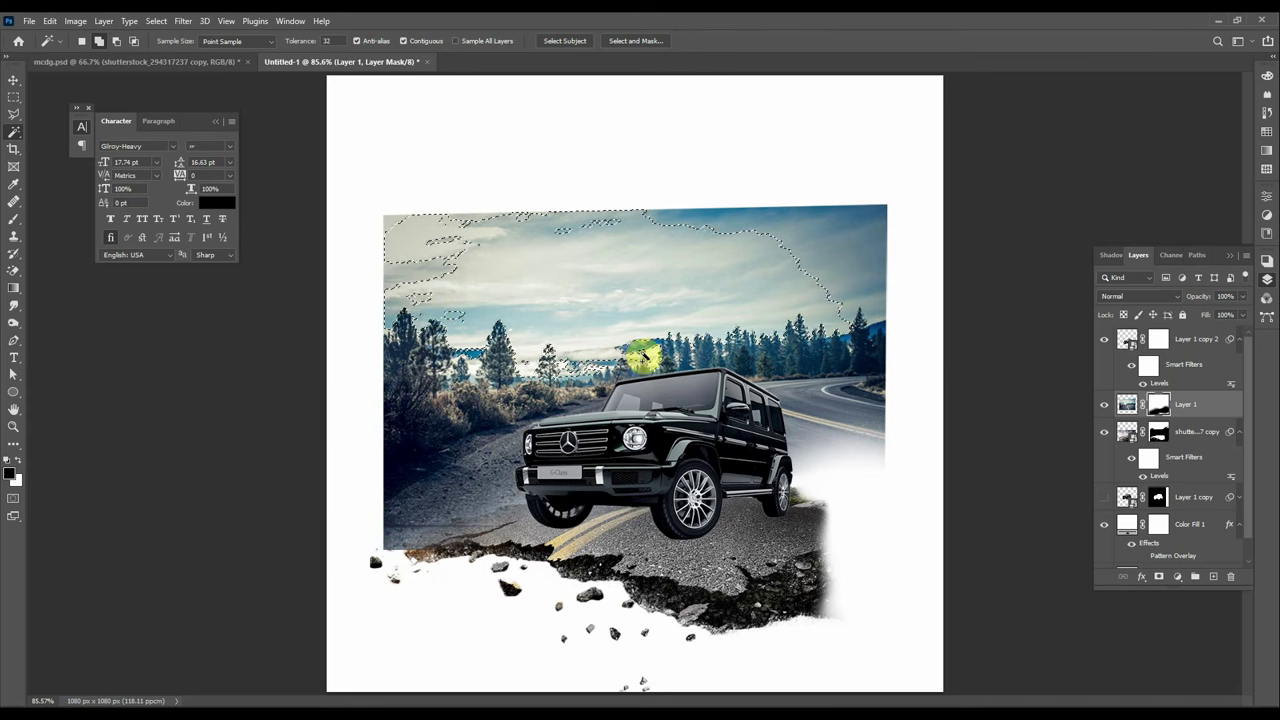
left_click(766, 240)
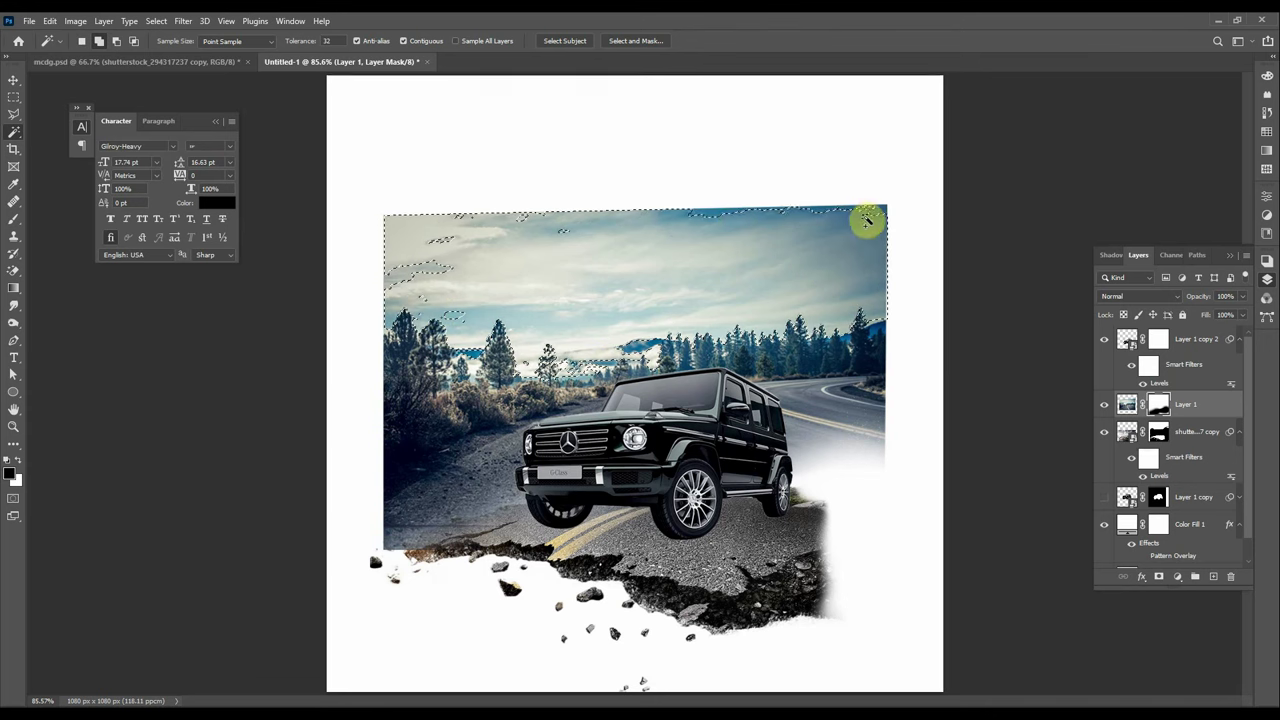
left_click(851, 334)
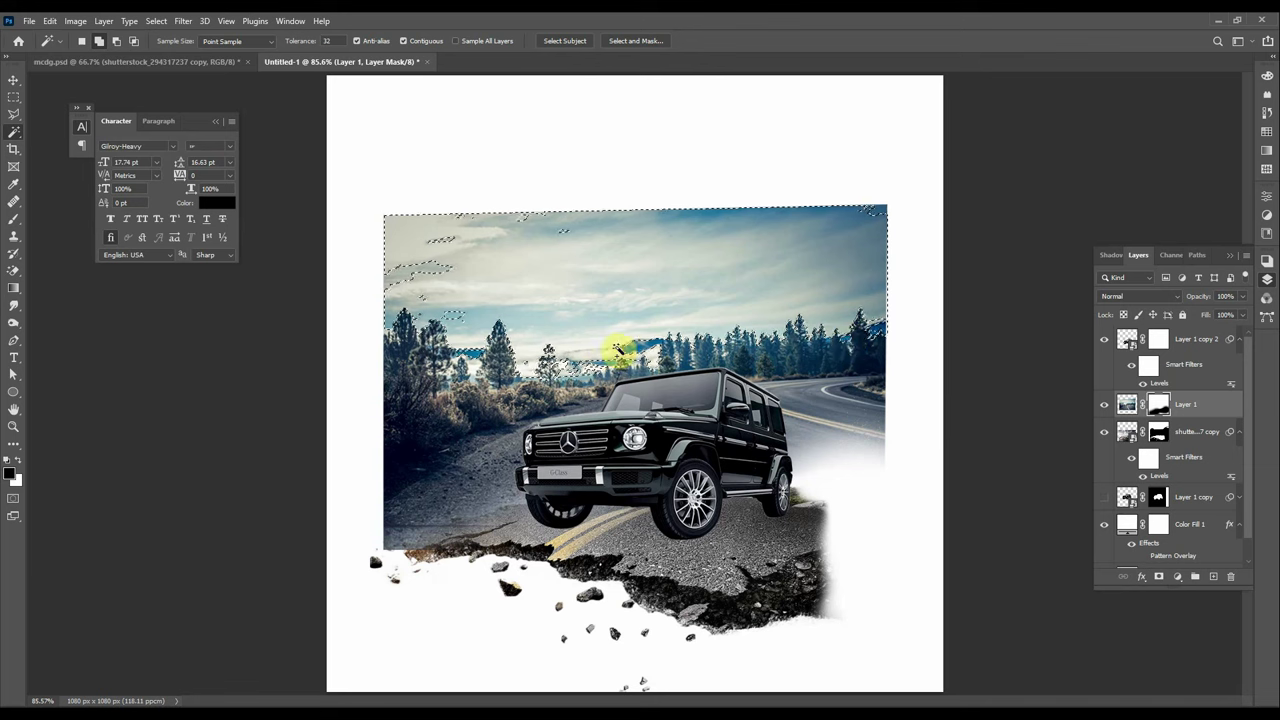
key("alt+BackSpace")
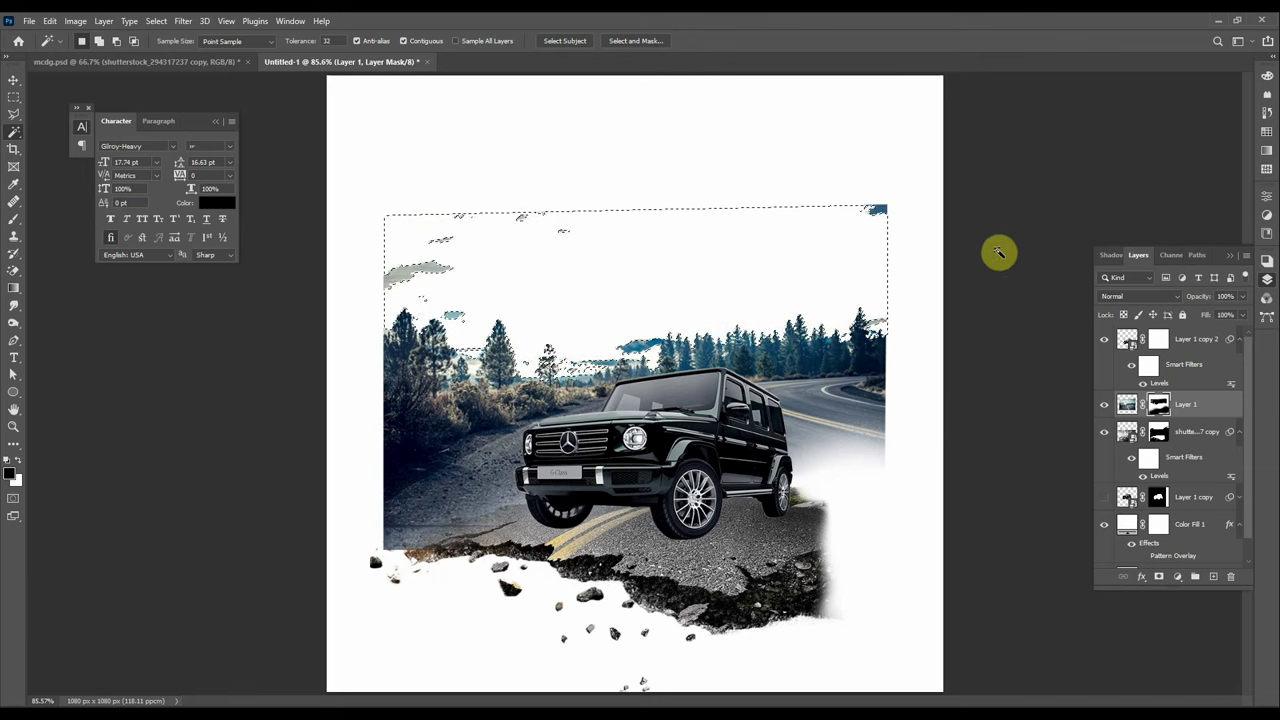
key("ctrl+d")
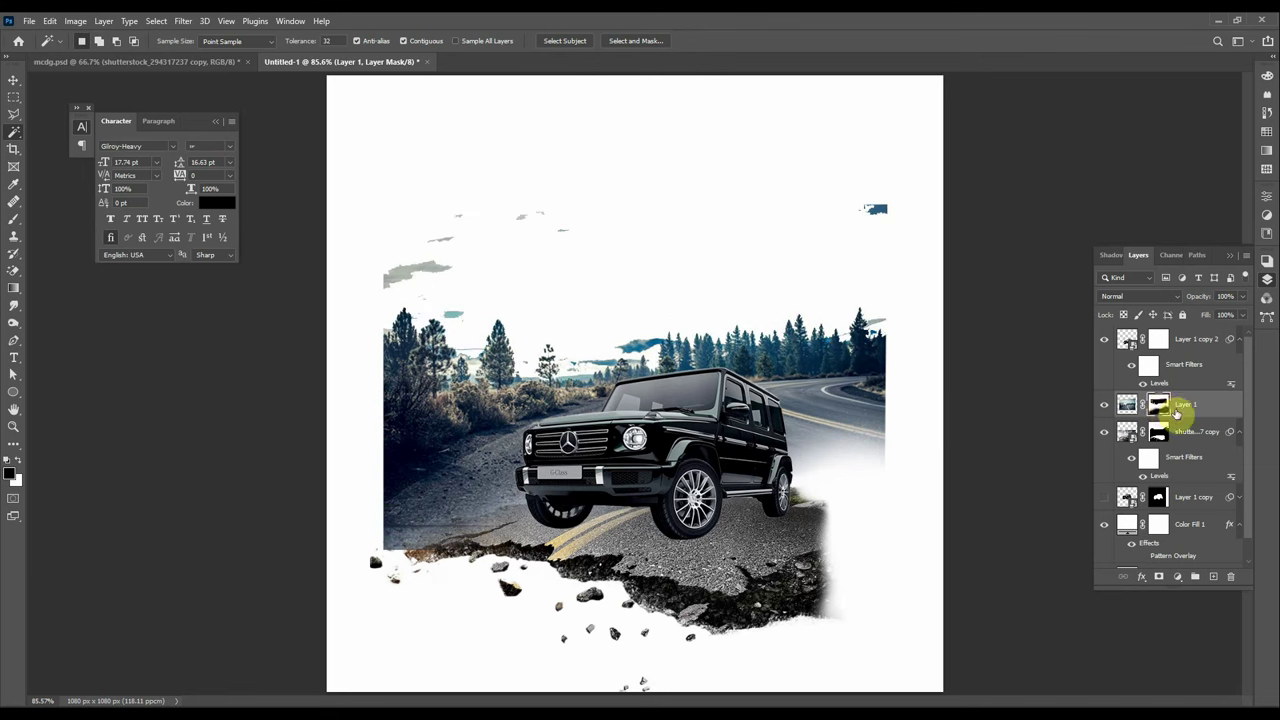
- Paint out the leftover sky and cloud fragments above the treetops with an enlarged brush
key("b")
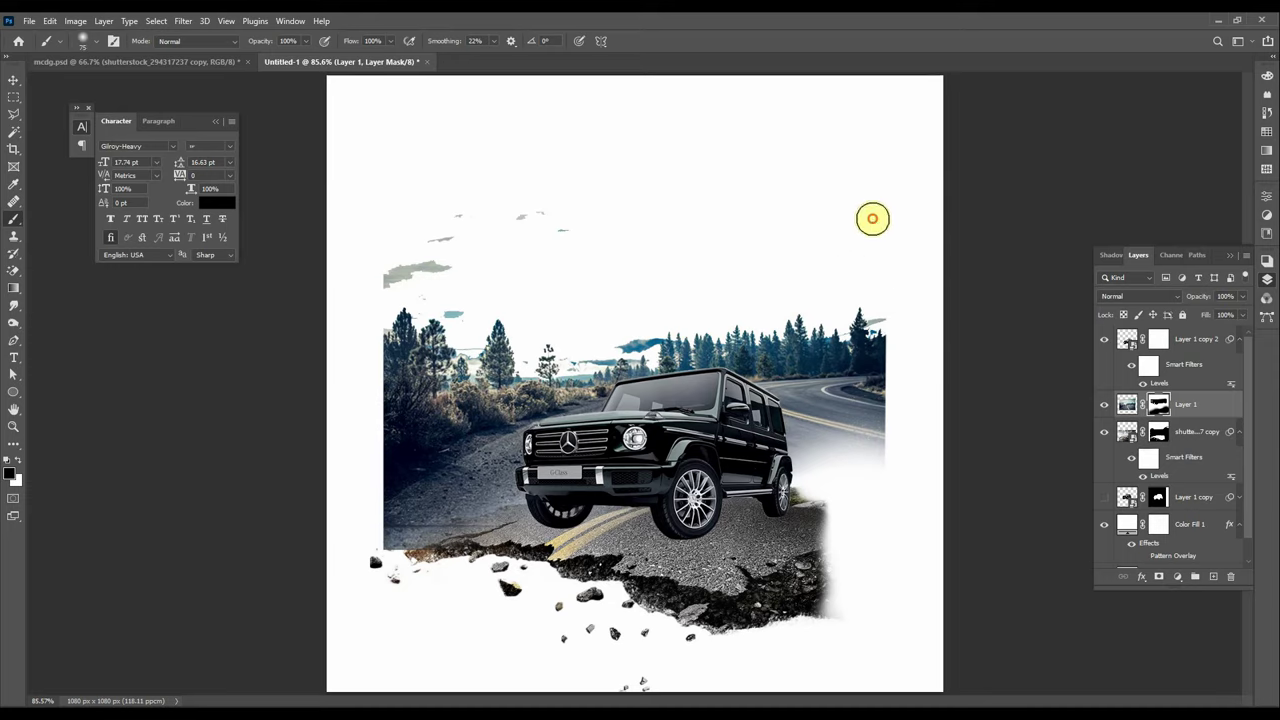
scroll(875, 290, "up", 4)
left_click_drag(873, 291, 866, 289)
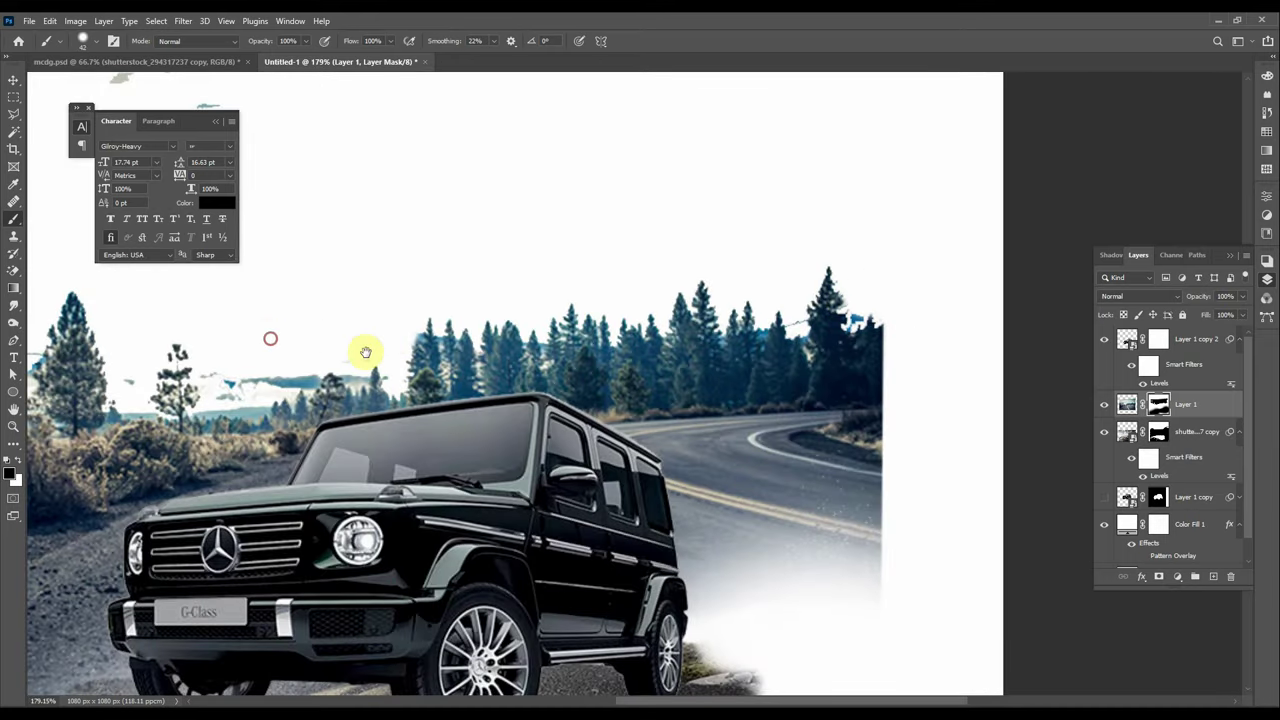
mouse_move(366, 351)
left_mouse_down()
mouse_move(666, 334)
mouse_move(657, 390)
left_mouse_up()
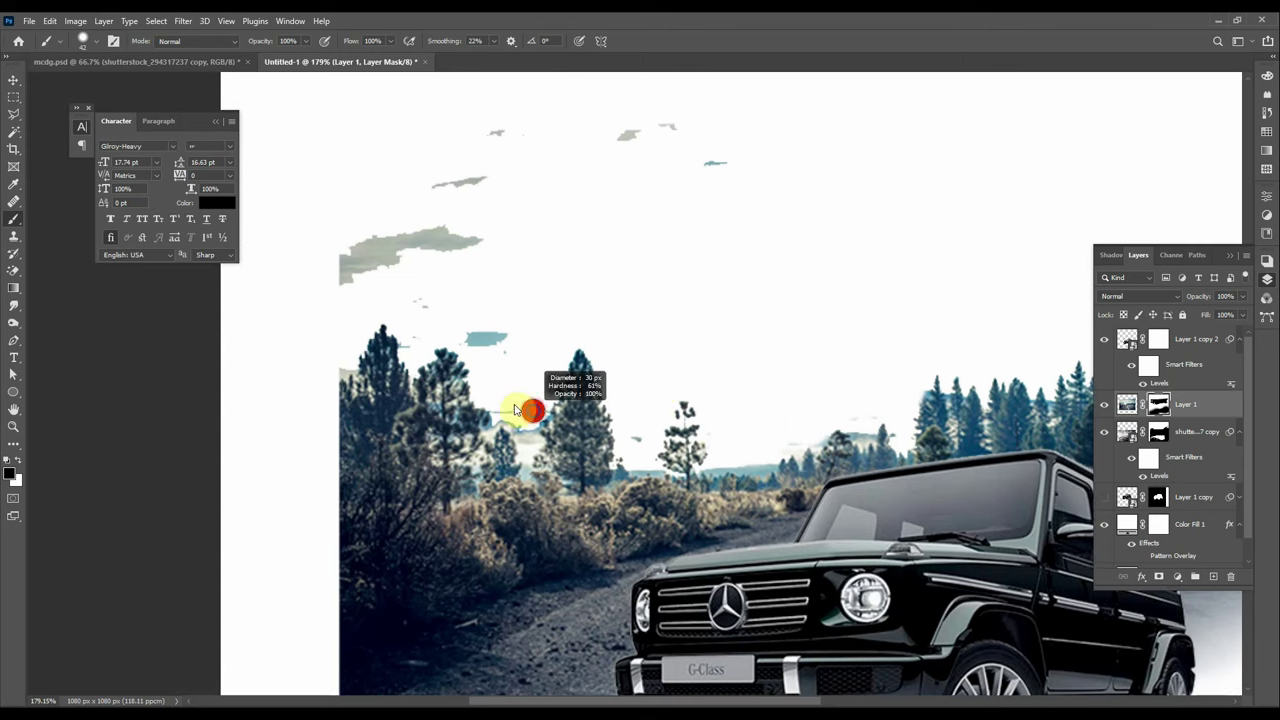
left_click_drag(523, 409, 523, 418)
scroll(497, 348, "up", 3)
key("bracketright")
key("bracketright")
key("bracketright")
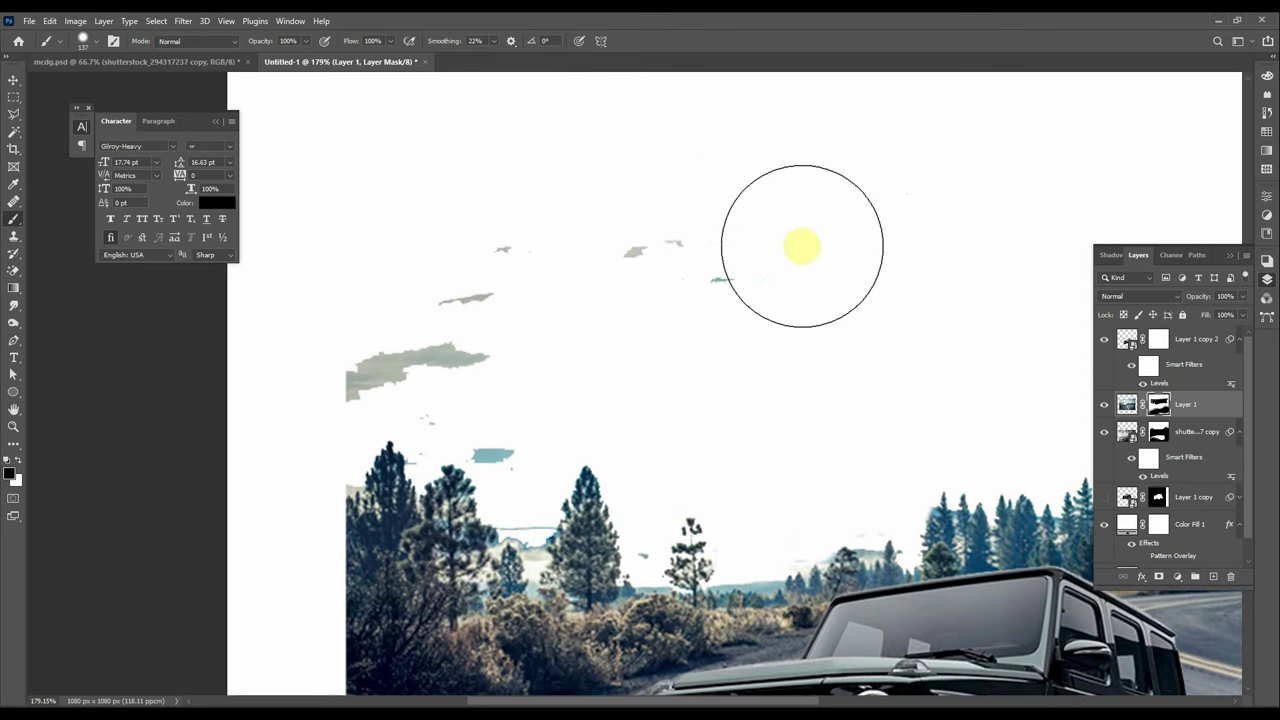
left_click_drag(800, 246, 363, 320)
- Shrink the brush to about 18 px and switch to the Round Watercolor preset
right_click(514, 384, "alt")
left_click_drag(476, 489, 454, 383)
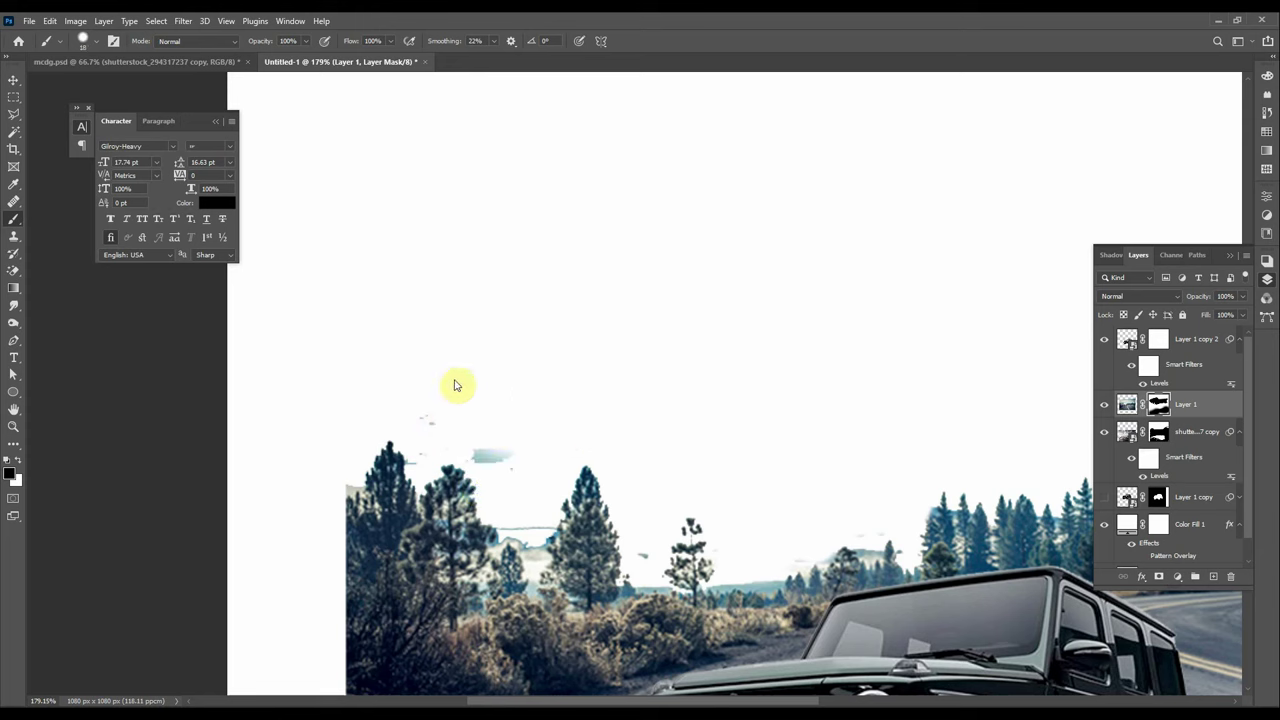
left_click_drag(478, 441, 500, 284)
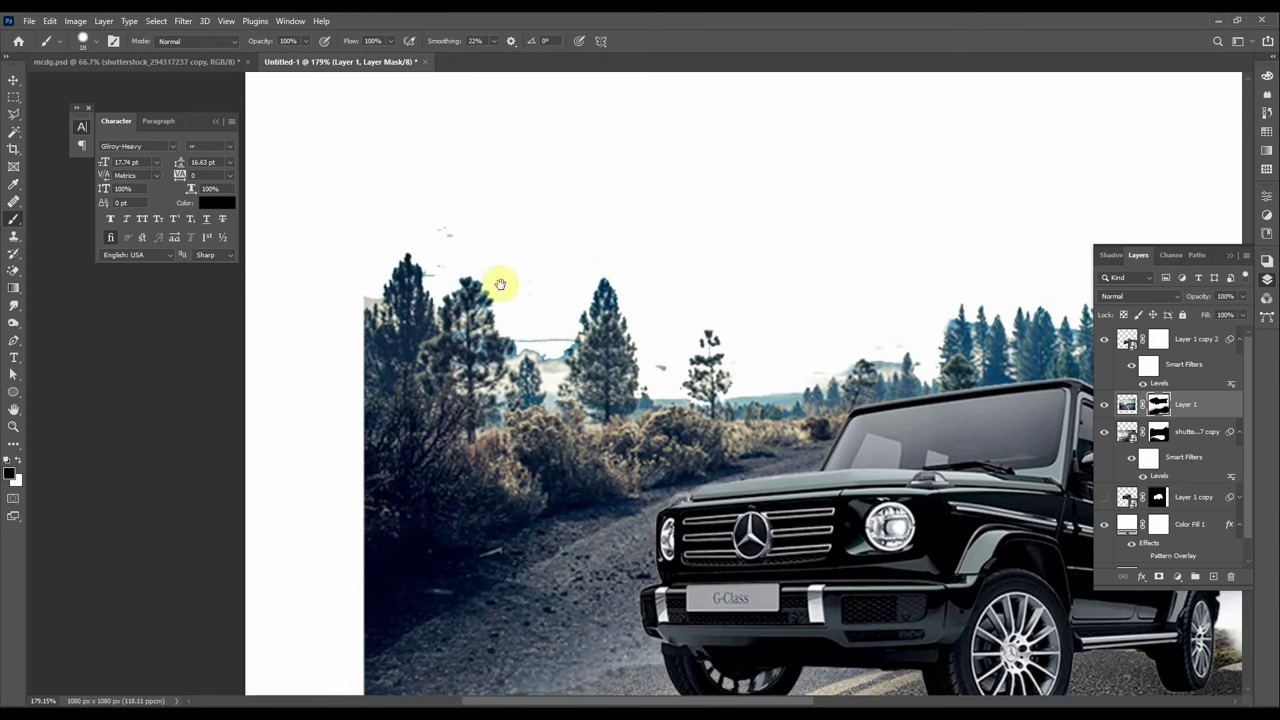
right_click(392, 322)
scroll(500, 563, "down", 3)
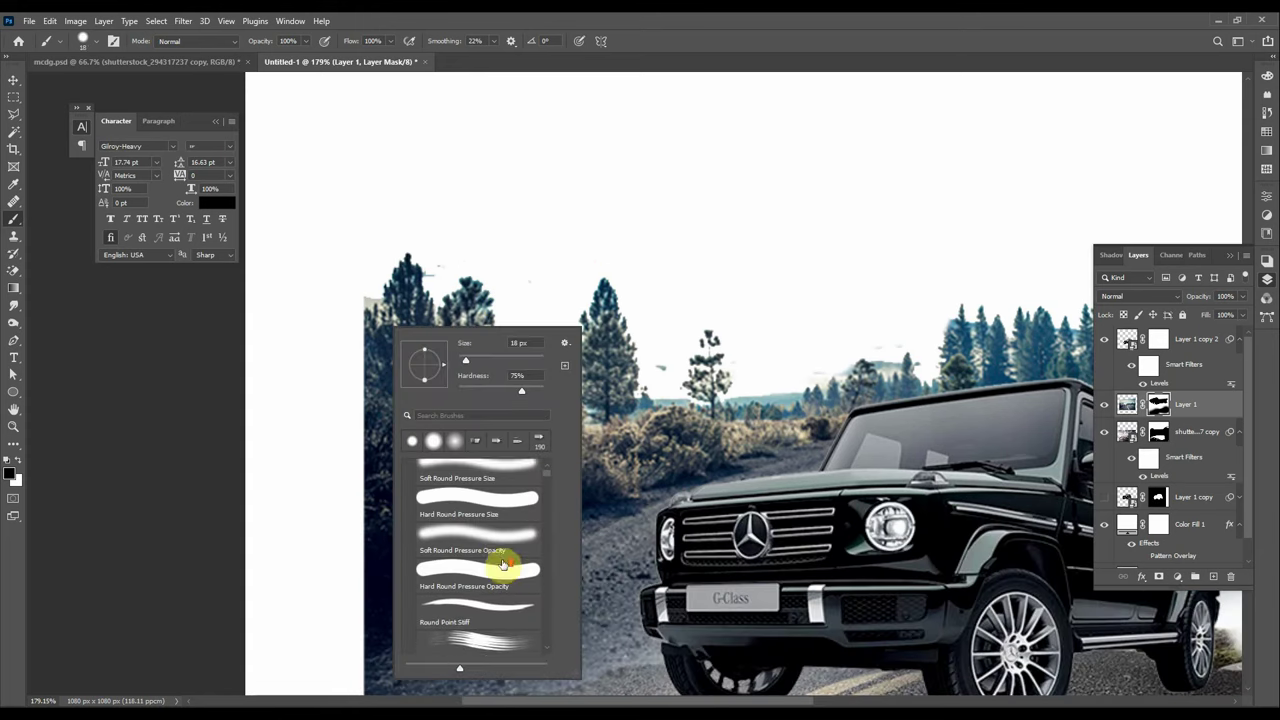
scroll(498, 530, "down", 3)
scroll(510, 545, "down", 2)
scroll(531, 563, "down", 2)
scroll(510, 566, "down", 2)
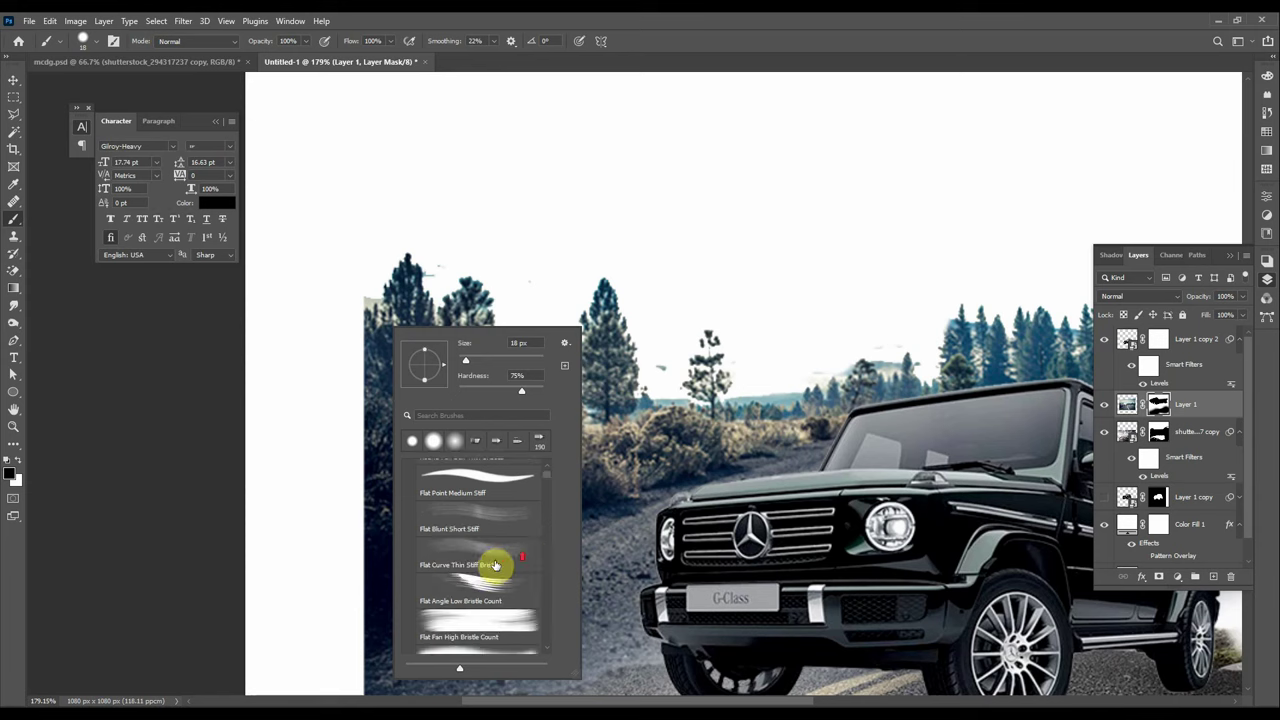
scroll(494, 563, "down", 2)
scroll(496, 557, "down", 2)
scroll(506, 543, "down", 2)
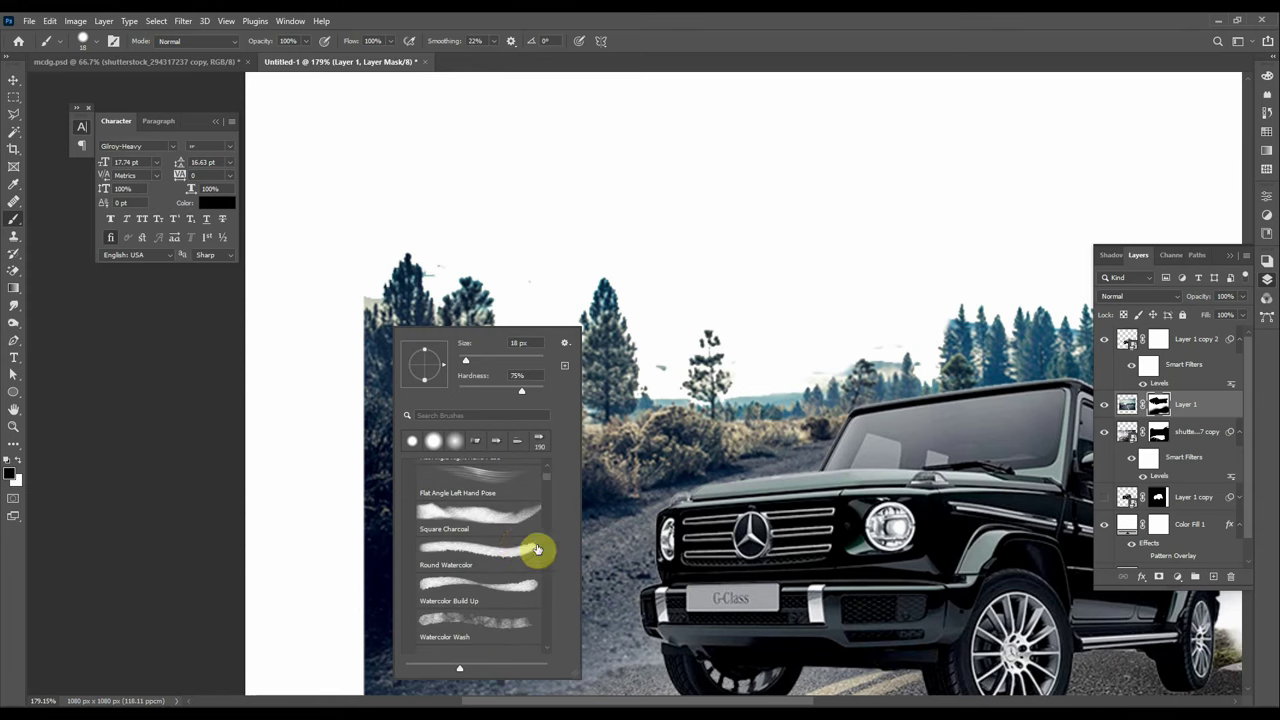
scroll(531, 551, "down", 2)
double_click(507, 536)
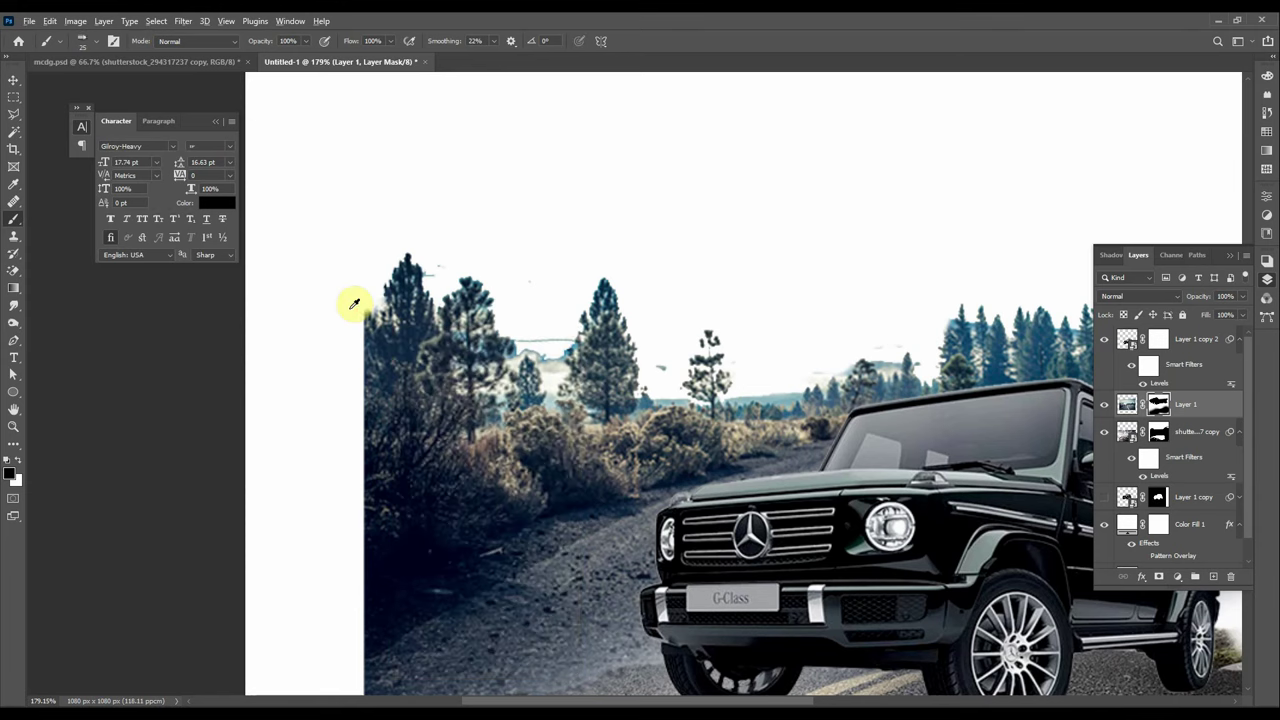
scroll(354, 303, "up", 3)
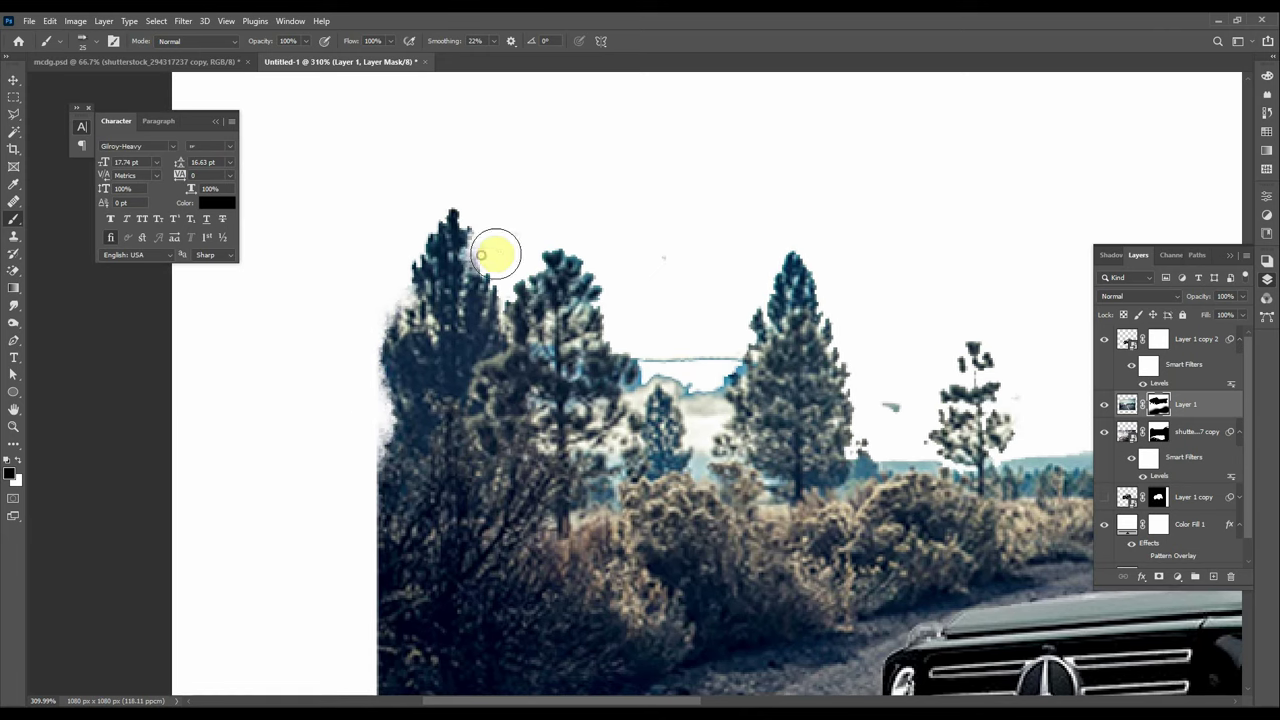
- Paint the mask around the left treetops, erasing the bluish sky streak between trees
left_click_drag(481, 255, 705, 417)
mouse_move(714, 374)
left_mouse_down()
mouse_move(651, 369)
mouse_move(700, 437)
mouse_move(624, 360)
left_mouse_up()
mouse_move(636, 418)
left_mouse_down()
mouse_move(627, 305)
mouse_move(794, 380)
mouse_move(820, 323)
mouse_move(791, 394)
mouse_move(588, 460)
mouse_move(651, 448)
left_mouse_up()
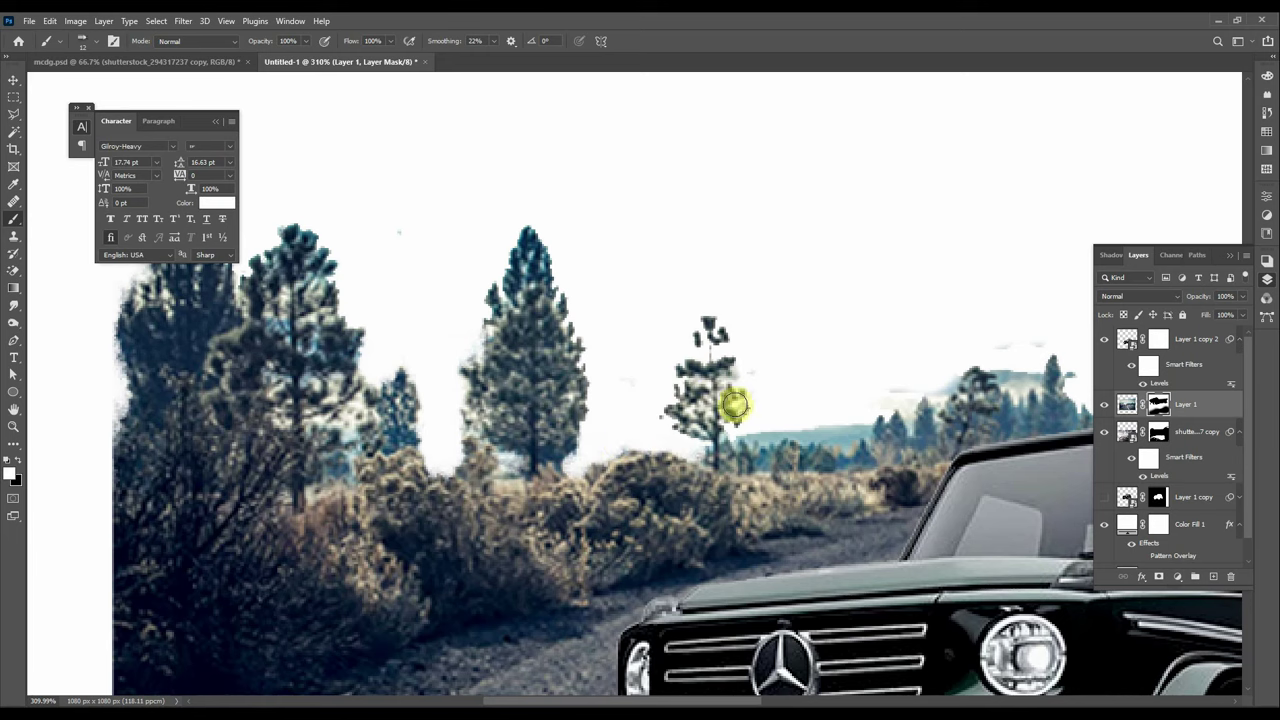
- Restore the lone tree's branches with black, then pan along the treeline to the right edge
key("x")
left_click_drag(676, 414, 690, 352)
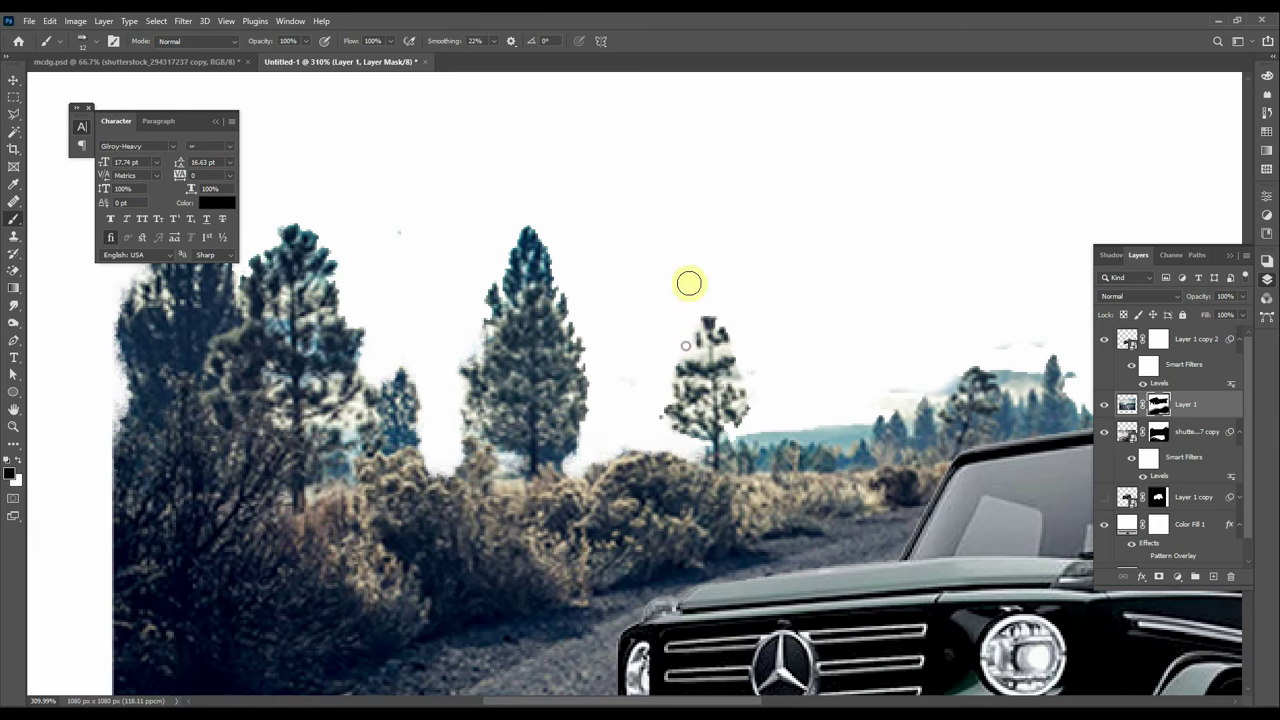
left_click_drag(736, 443, 488, 403)
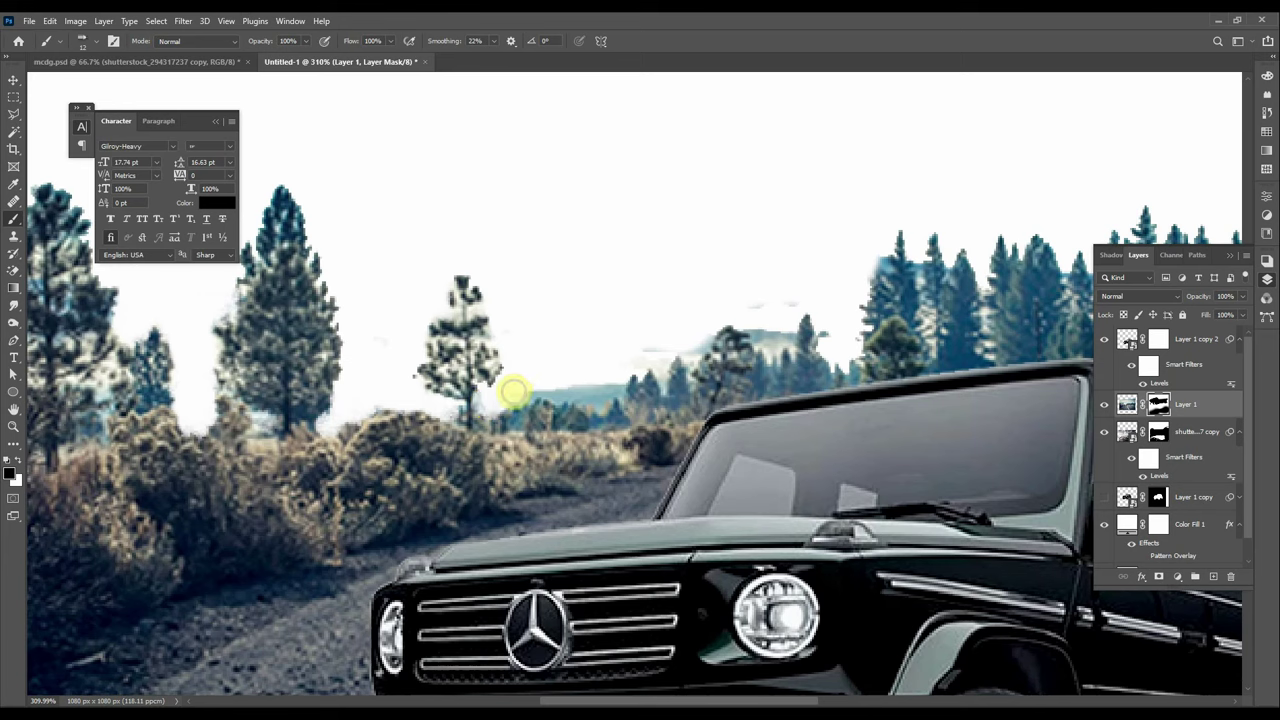
left_click_drag(565, 388, 597, 403)
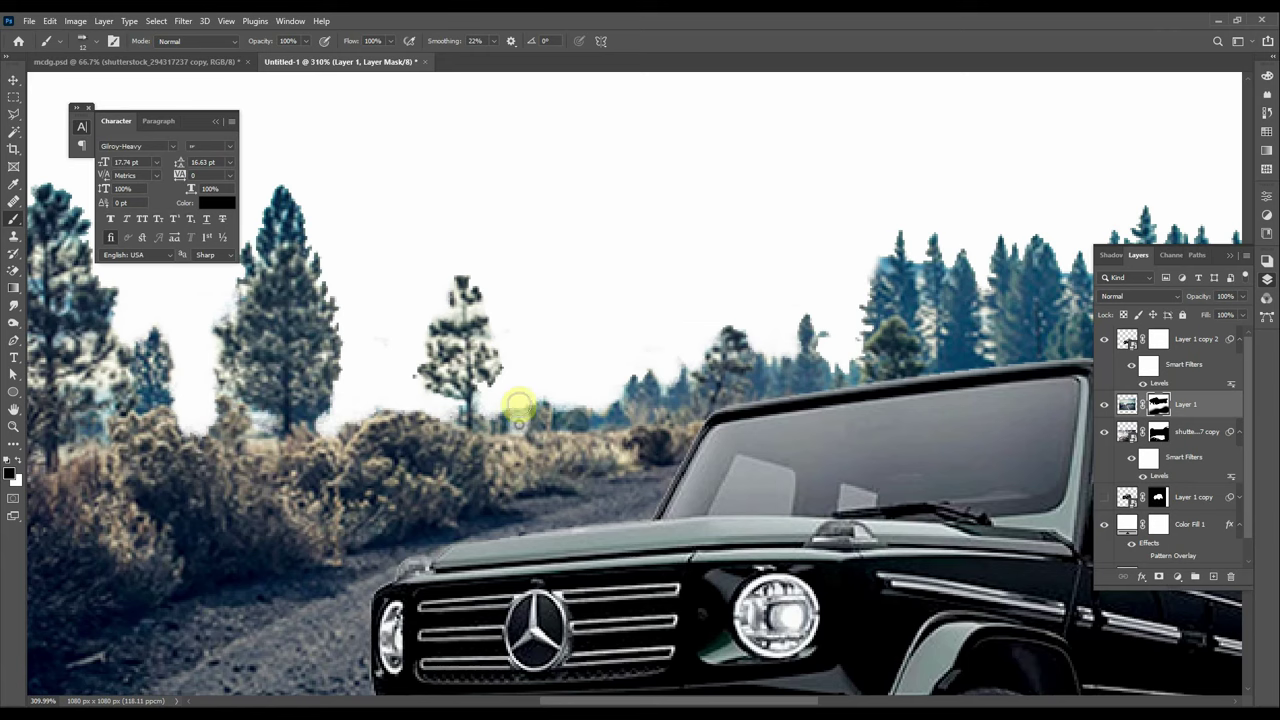
left_click_drag(595, 416, 505, 306)
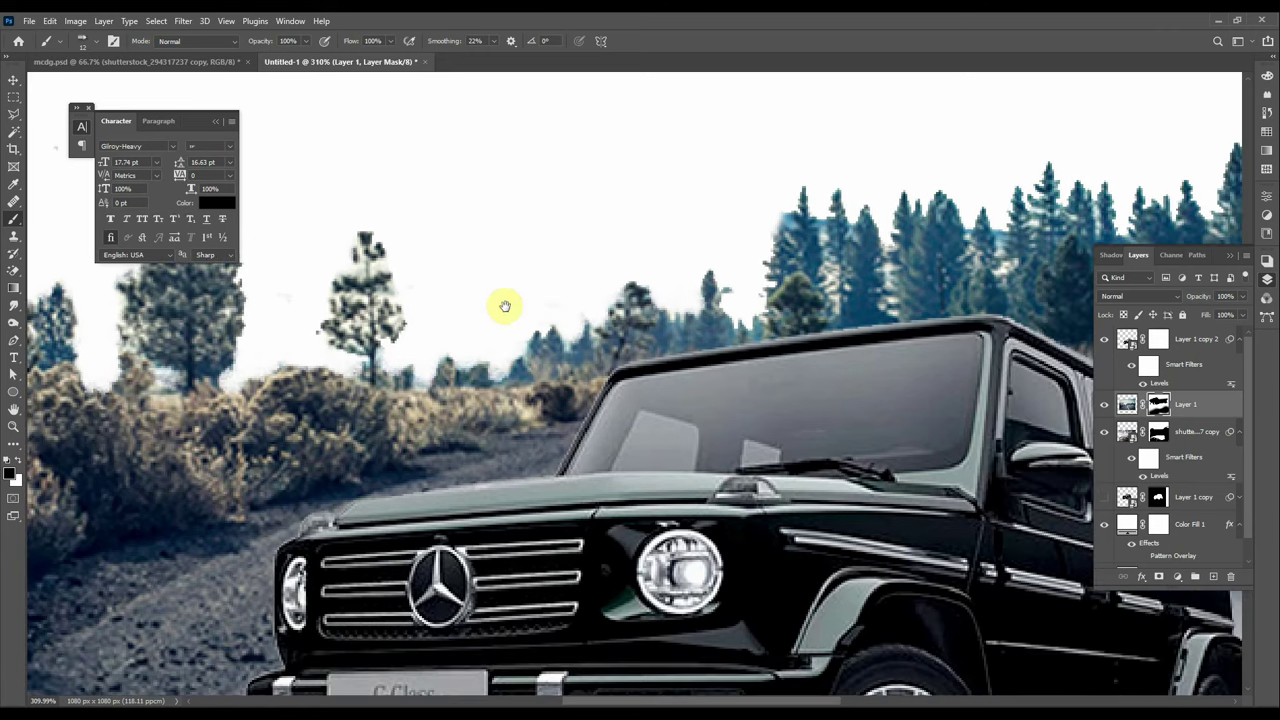
left_click_drag(594, 302, 469, 396)
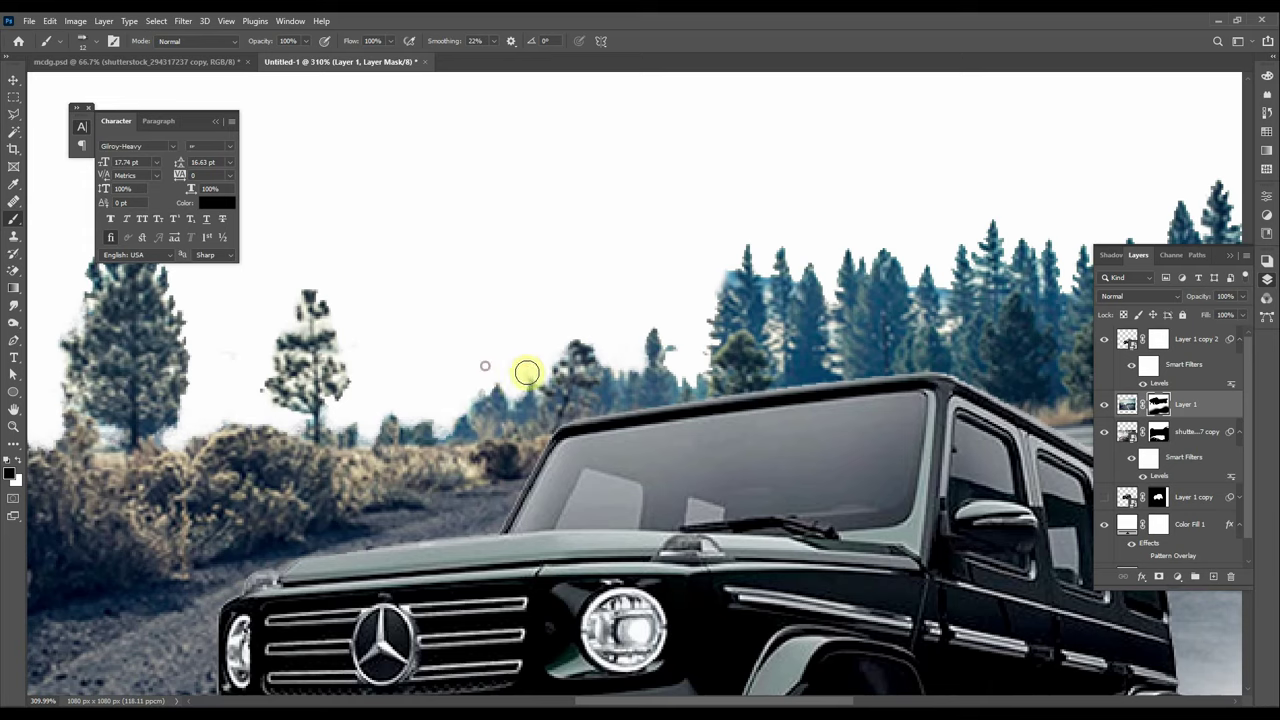
left_click_drag(683, 343, 581, 403)
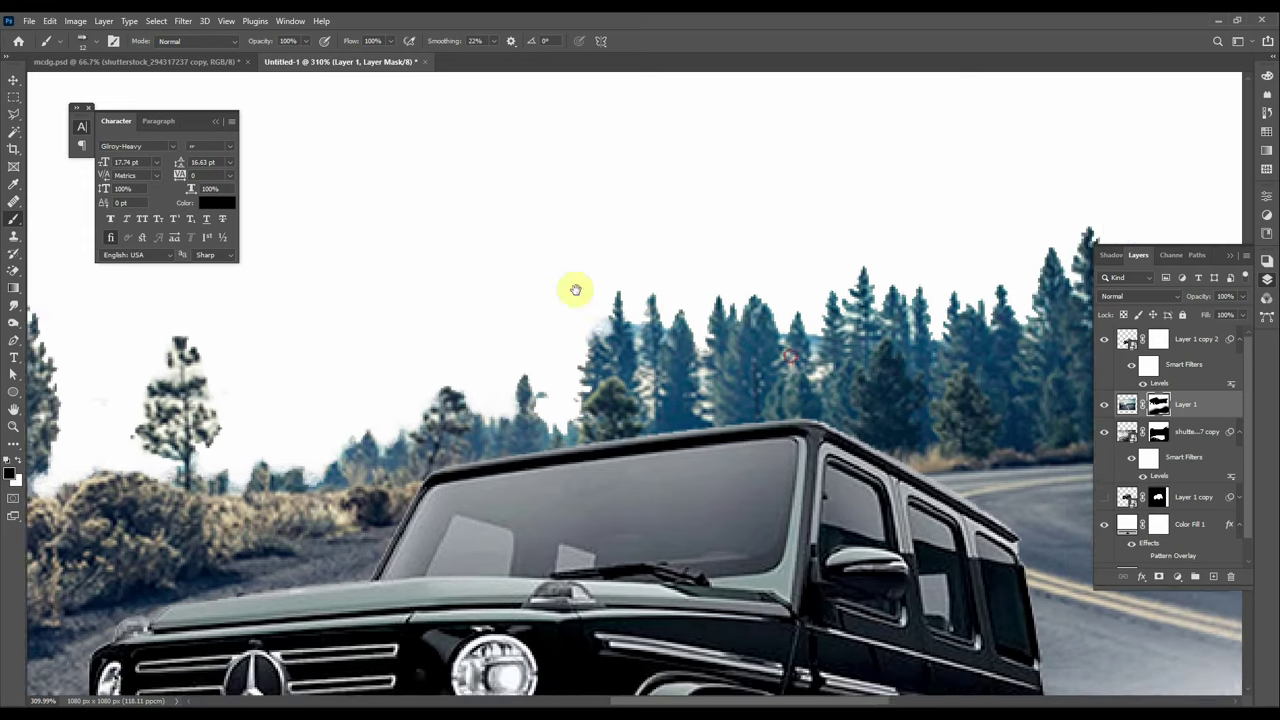
left_click_drag(705, 322, 568, 330)
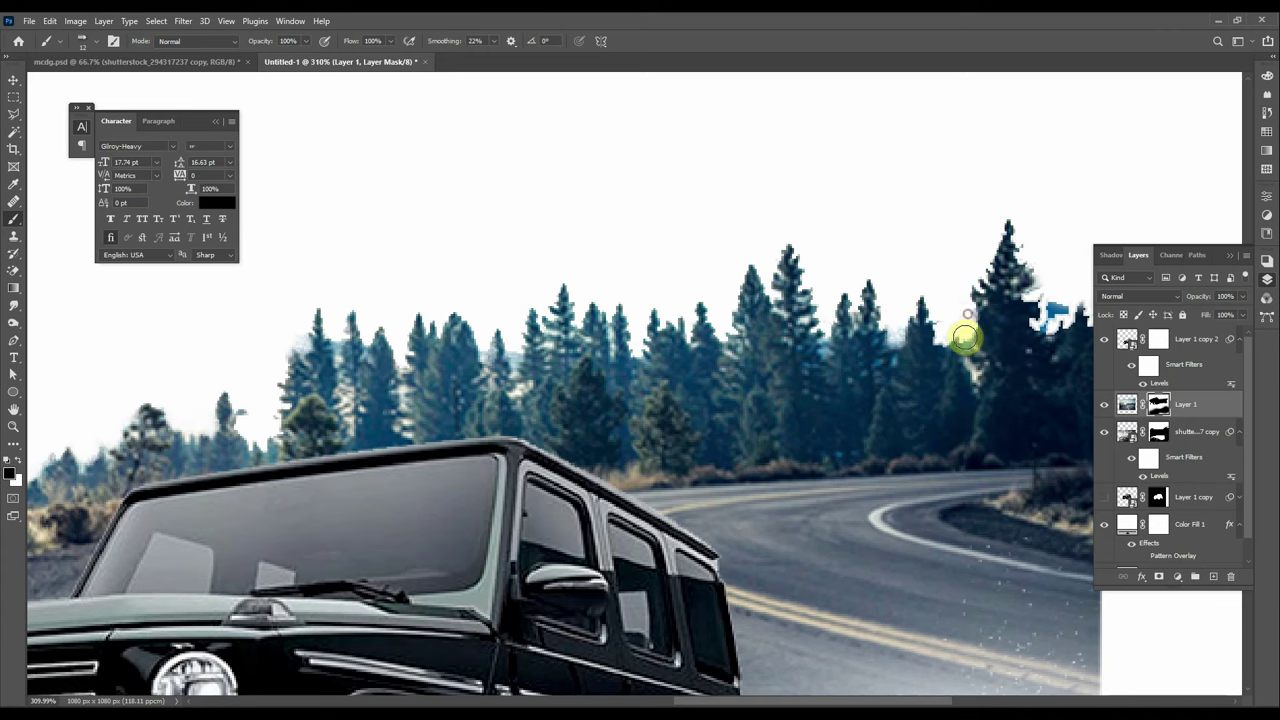
mouse_move(963, 337)
left_mouse_down()
mouse_move(772, 358)
mouse_move(816, 396)
left_mouse_up()
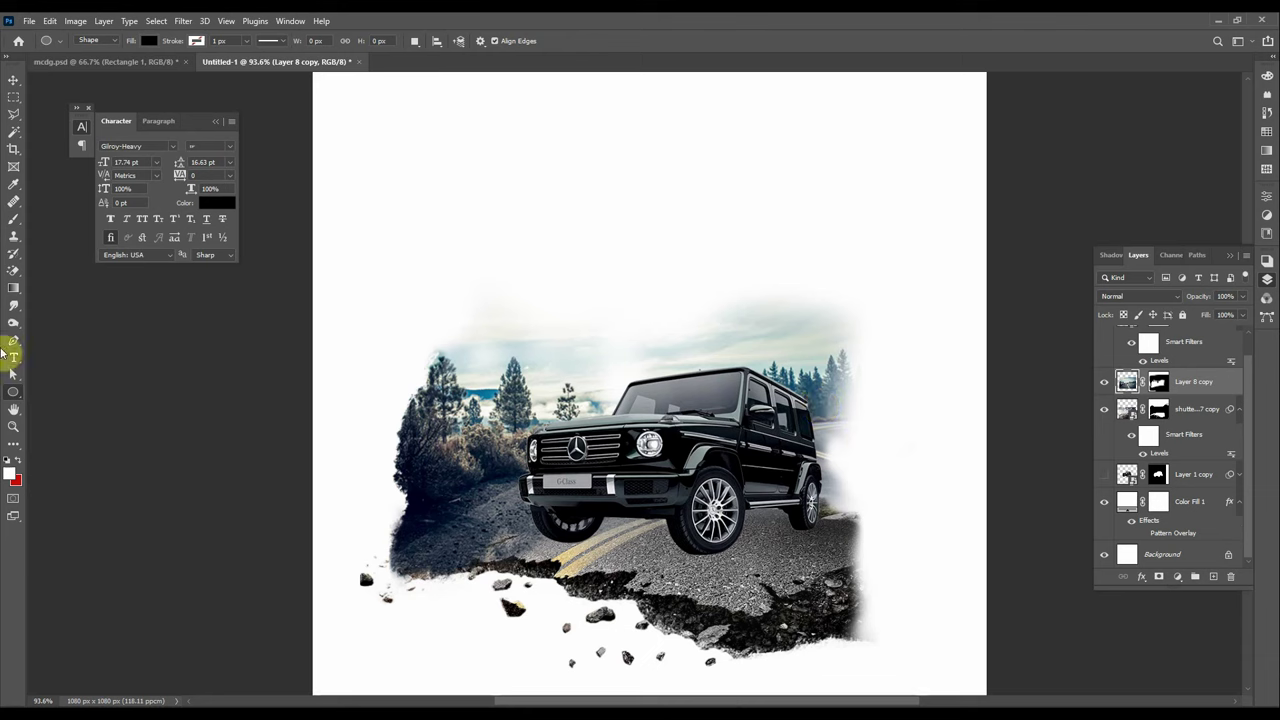
- Draw a tall 391 × 627 px black rectangle over the car's rear half
right_click(13, 391)
left_click(65, 386)
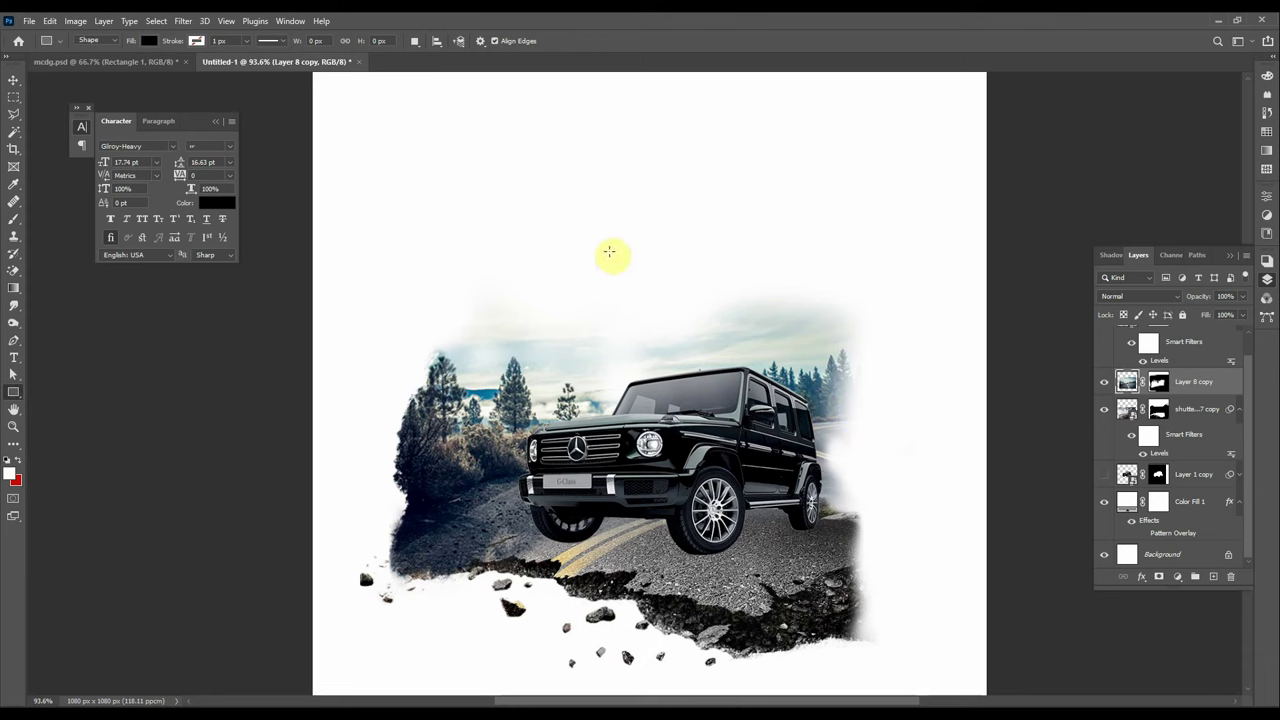
left_click_drag(609, 251, 853, 641)
right_click(772, 597)
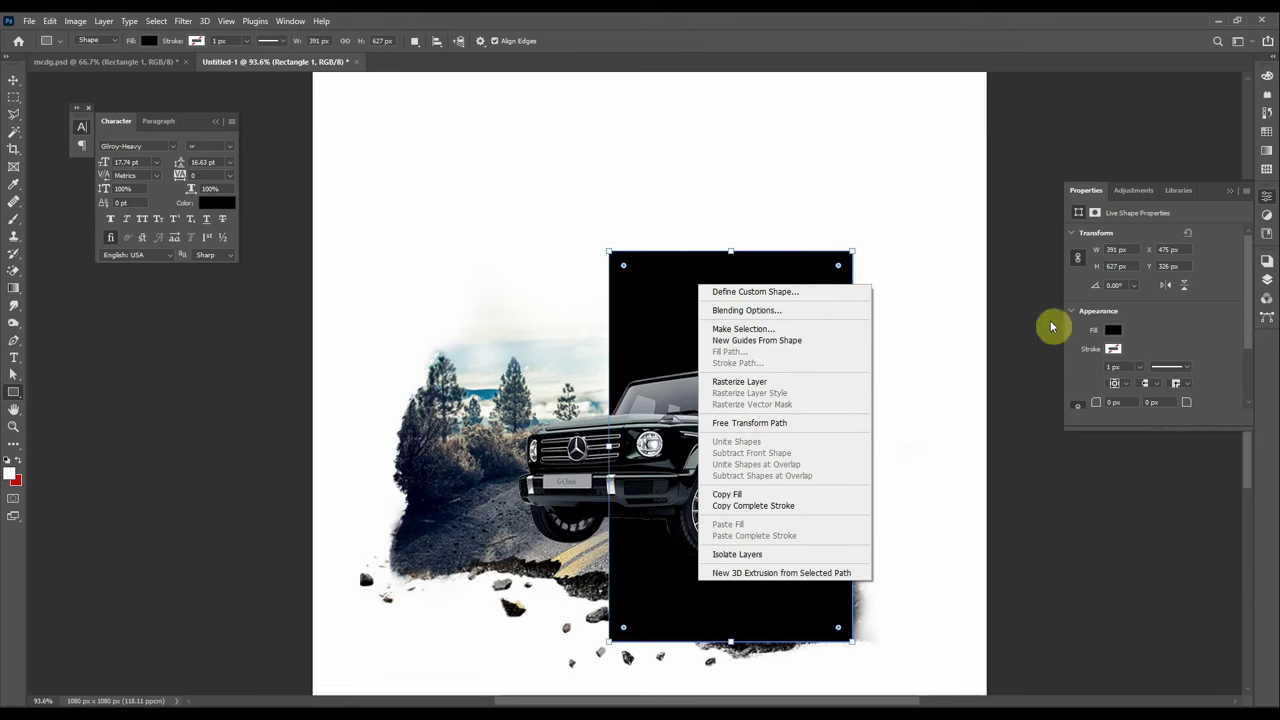
left_click(1118, 350)
- Give the rectangle a white stroke 15 px wide
left_click(1113, 349)
left_click(1098, 419)
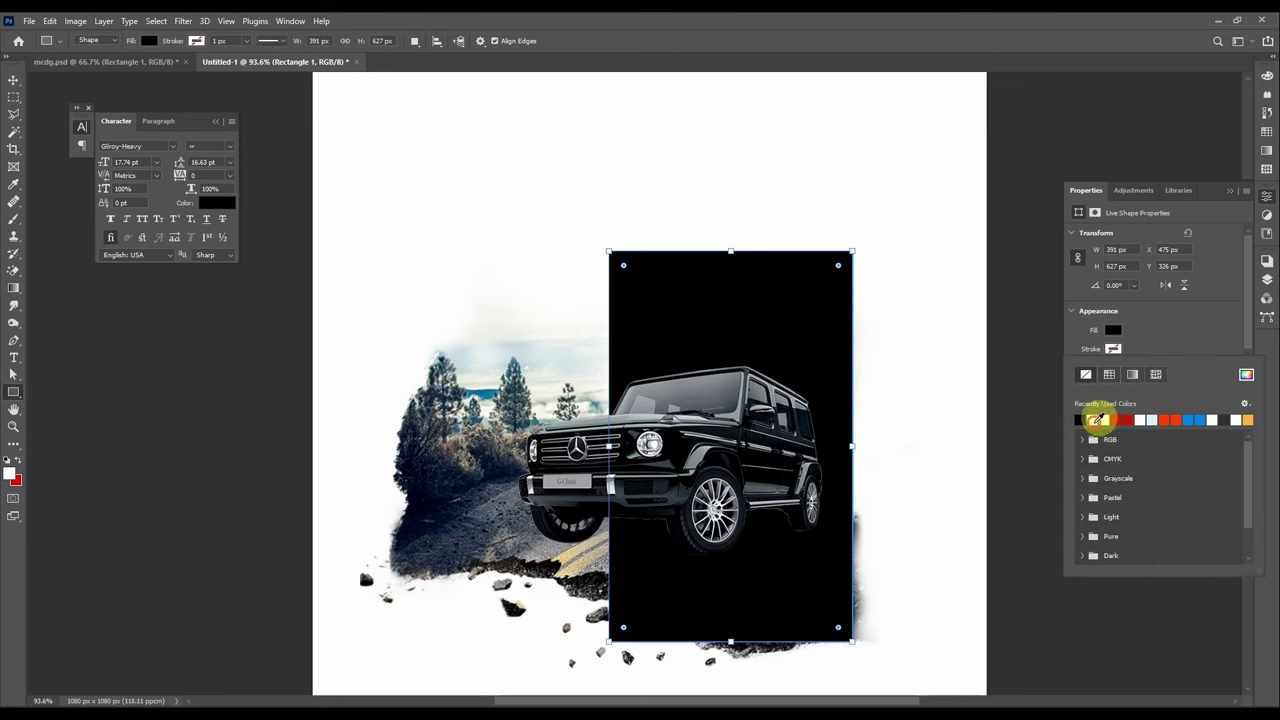
left_click(1140, 360)
left_click(1066, 378)
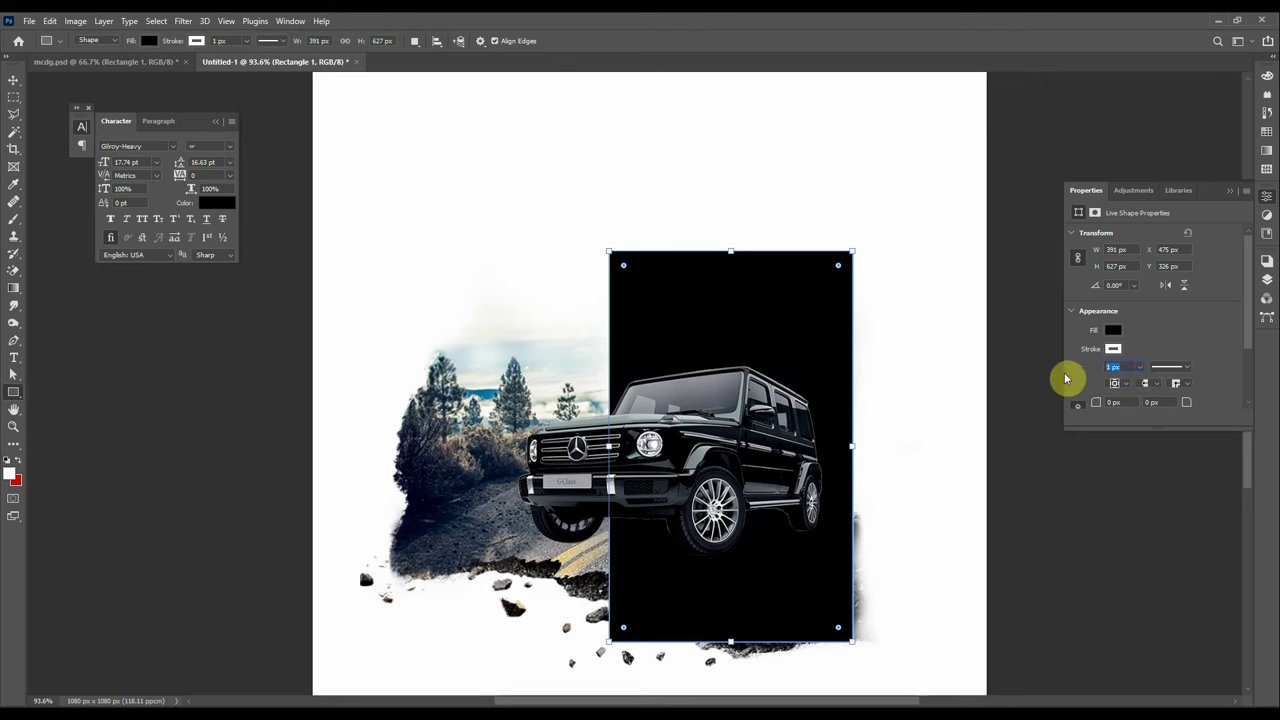
type("10")
key("Return")
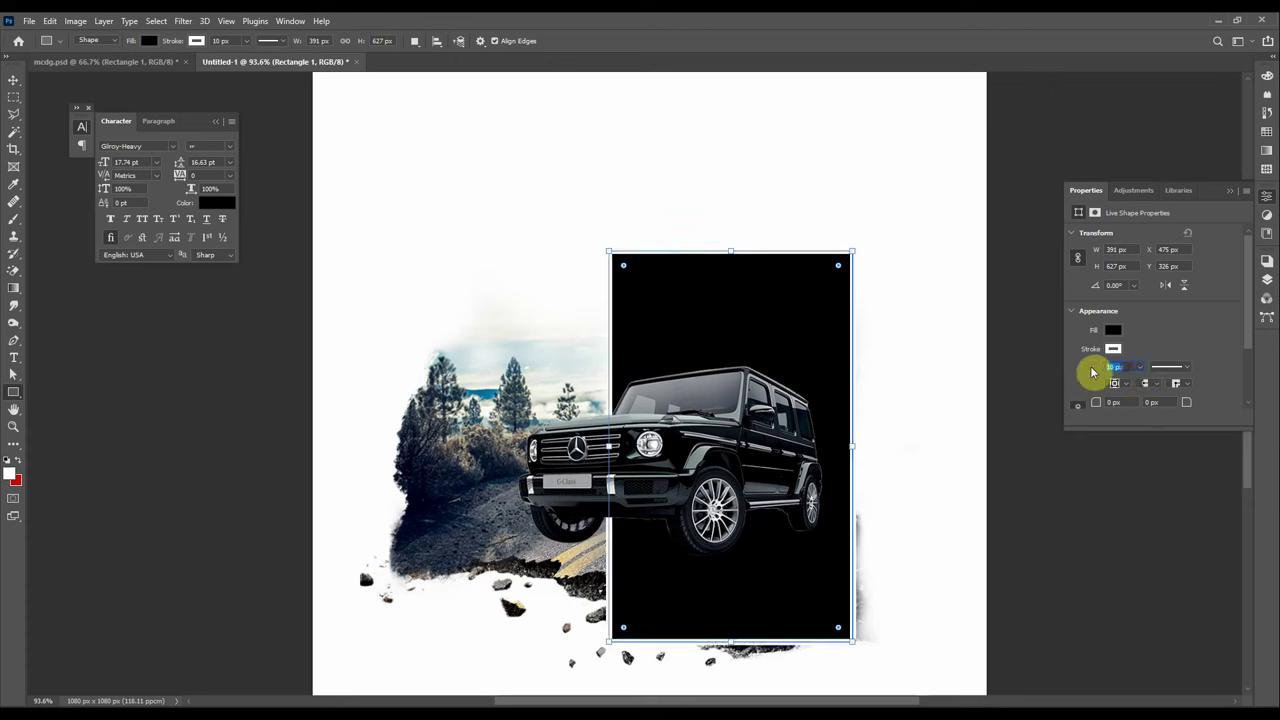
type("15")
key("Return")
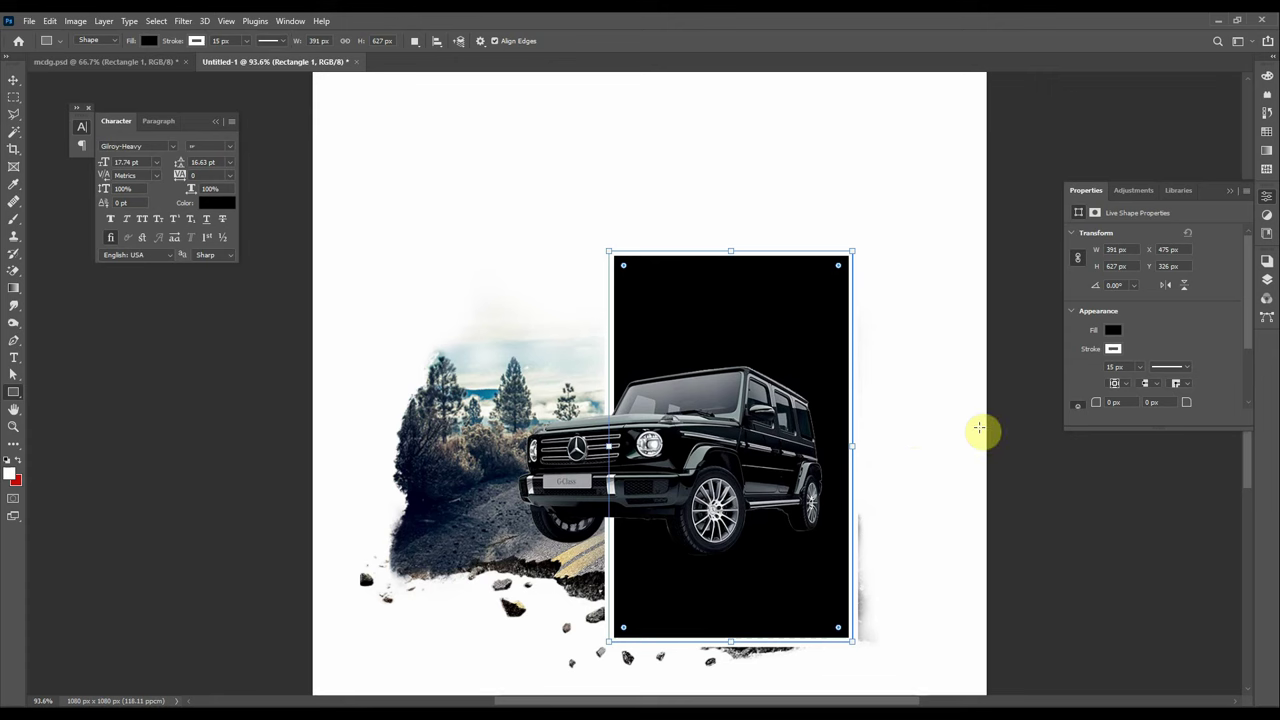
key("v")
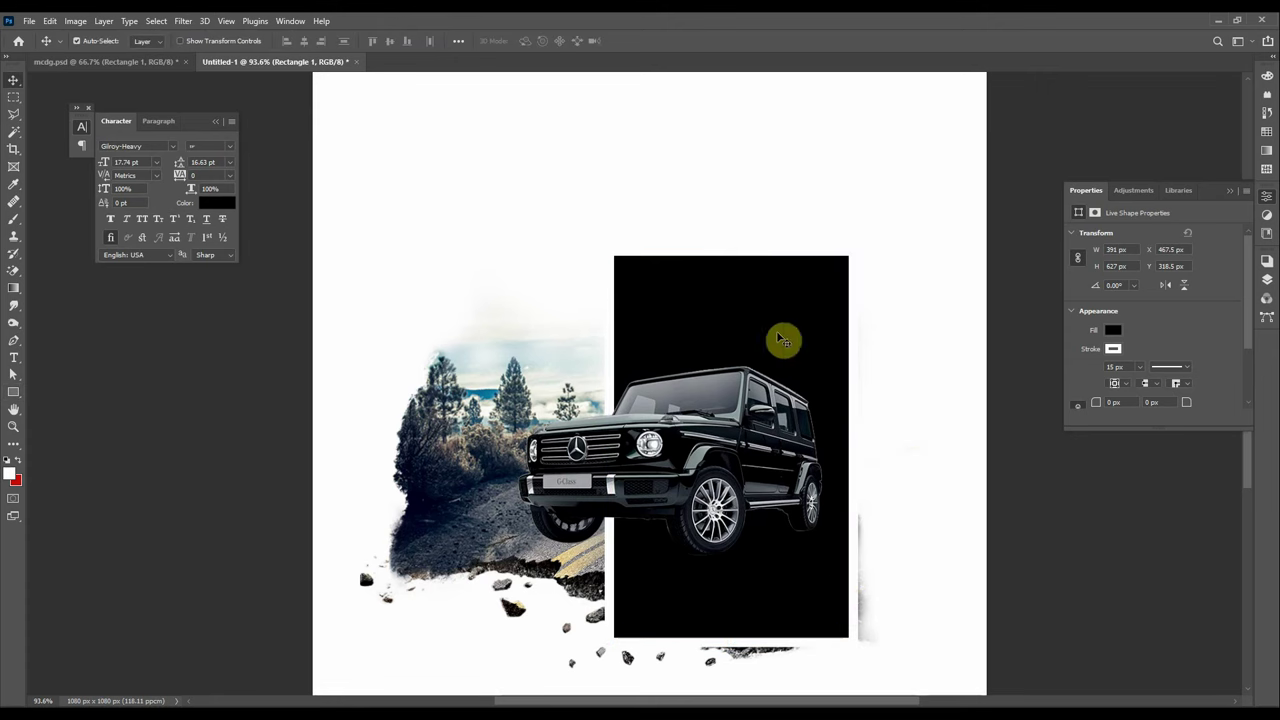
- Transform the rectangle: slant its bottom edge up, narrow both sides, lower its top-right corner
left_click_drag(798, 269, 803, 258)
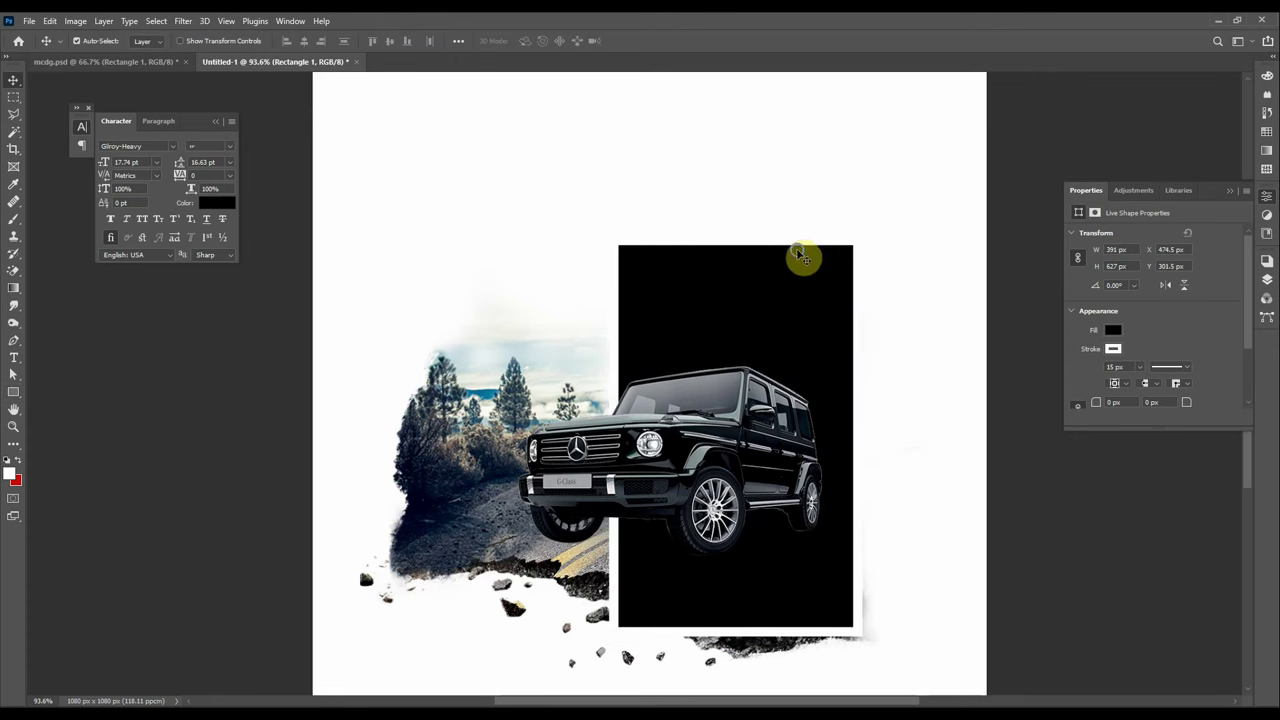
right_click(803, 258)
key("ctrl+t")
right_click(760, 275)
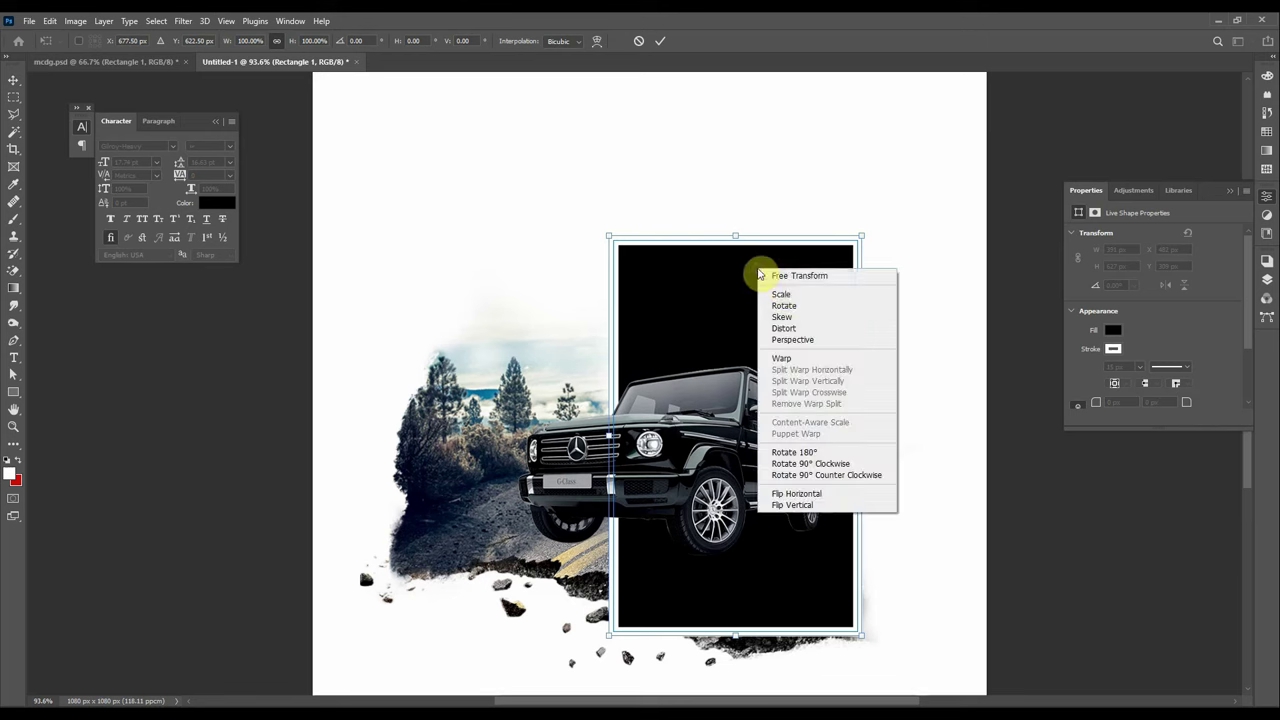
left_click(800, 336)
left_click_drag(608, 240, 630, 290)
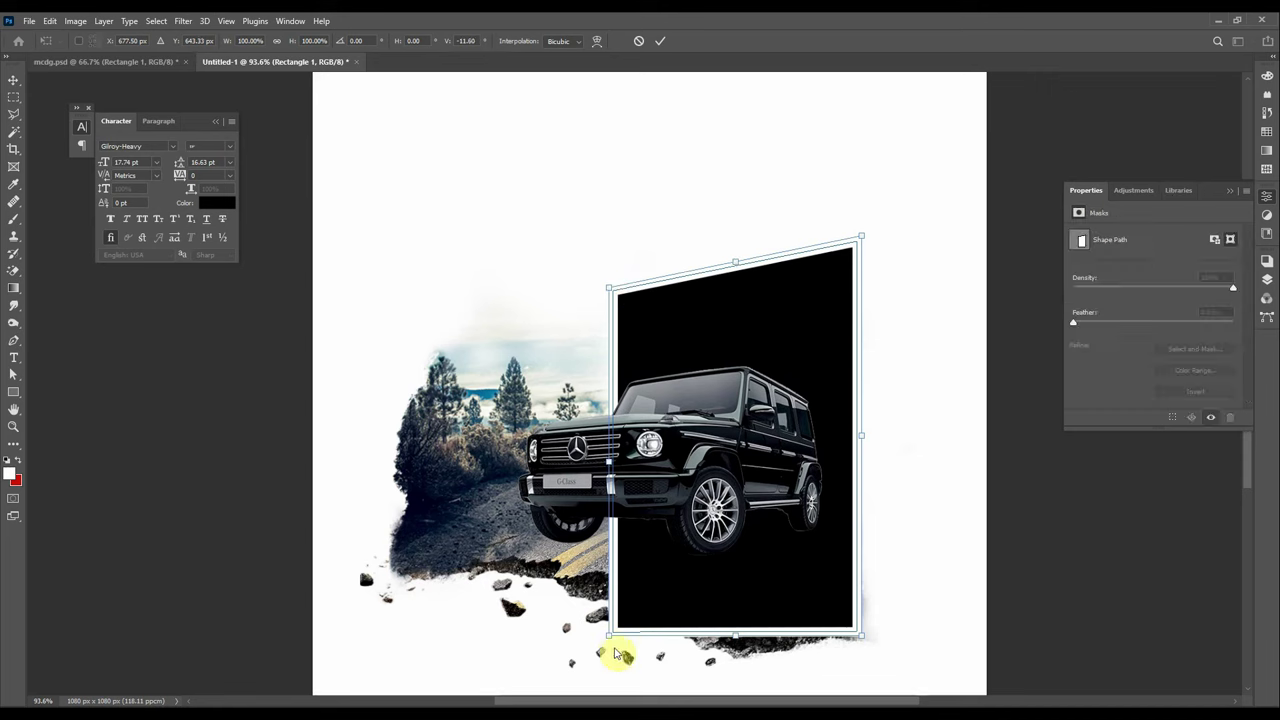
left_click_drag(609, 636, 612, 576)
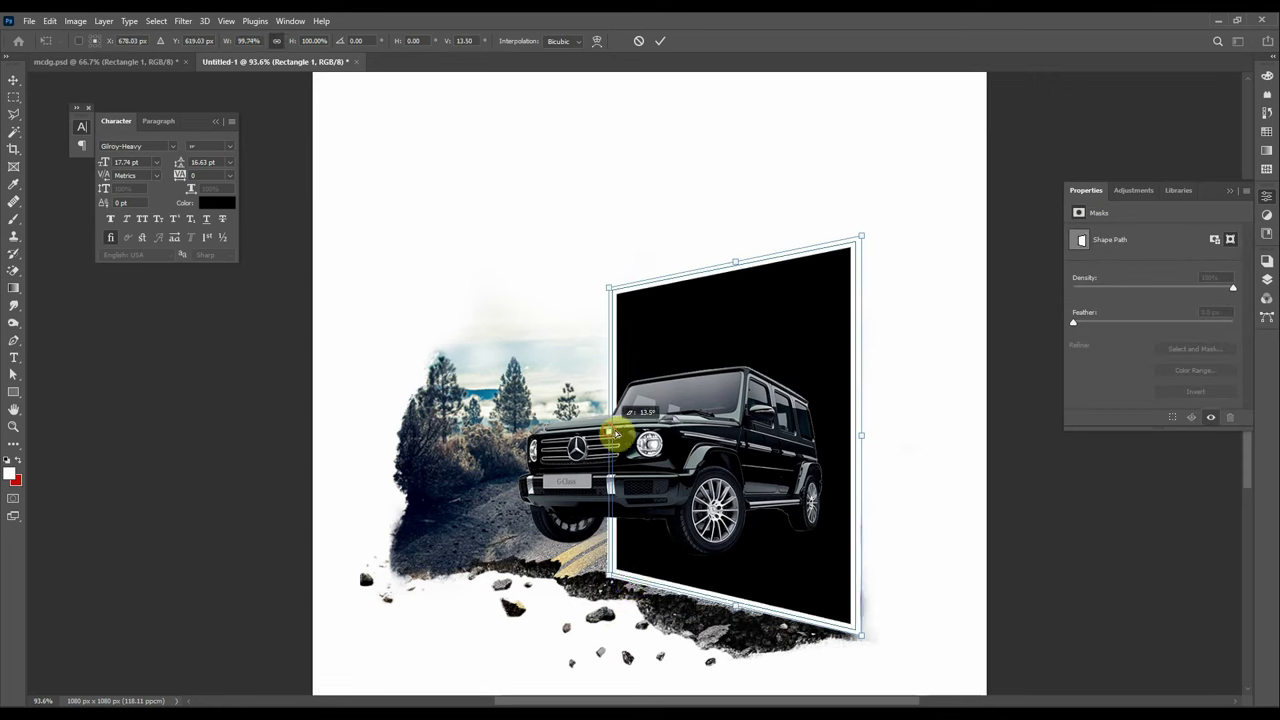
left_click_drag(617, 433, 646, 437)
mouse_move(861, 437)
left_mouse_down()
mouse_move(840, 438)
mouse_move(851, 436)
left_mouse_up()
left_click_drag(850, 243, 850, 259)
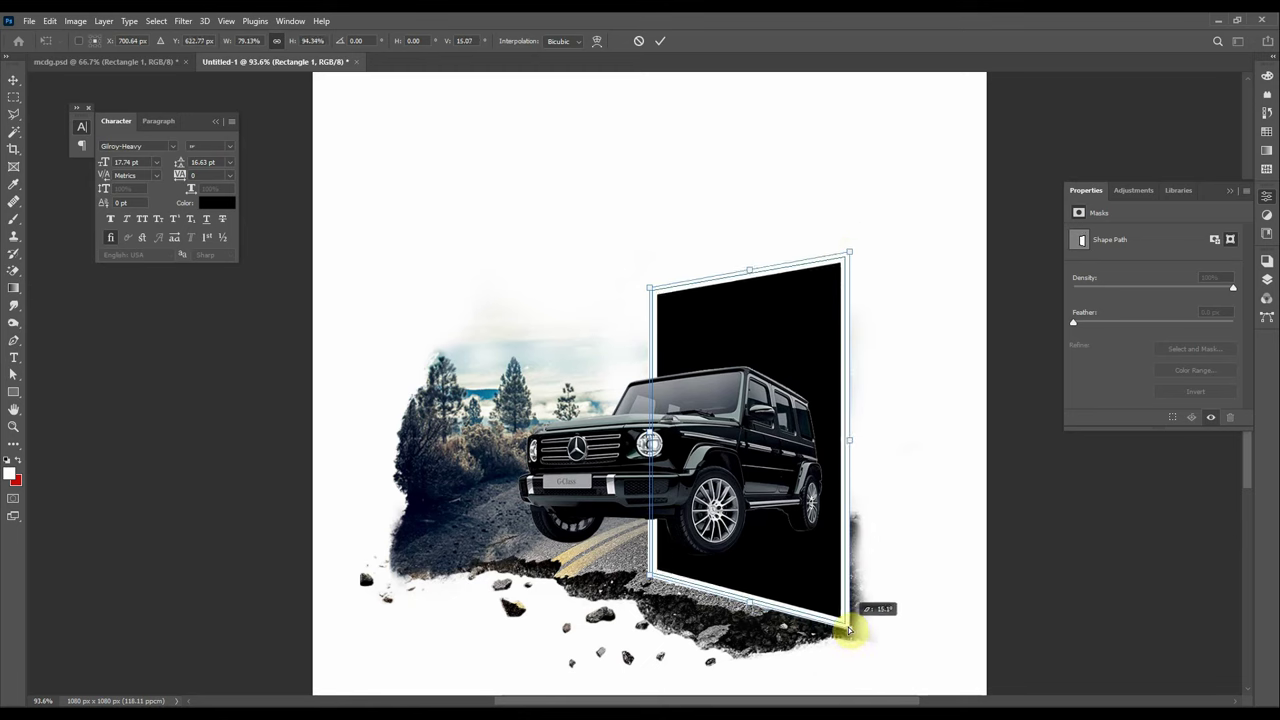
left_click(660, 41)
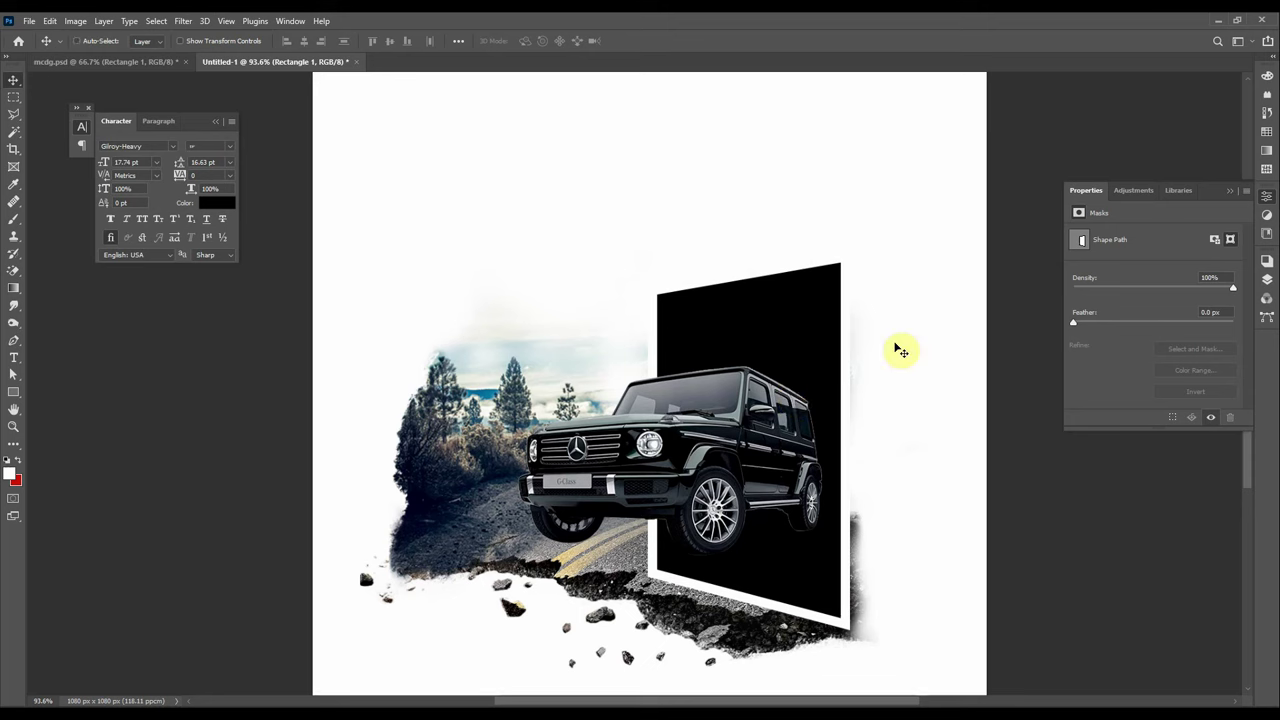
- Clip the road photo into the rectangle and duplicate Layer 8 copy as Layer 8 copy 2
key("ctrl+alt+g")
left_click(836, 353)
key("F7")
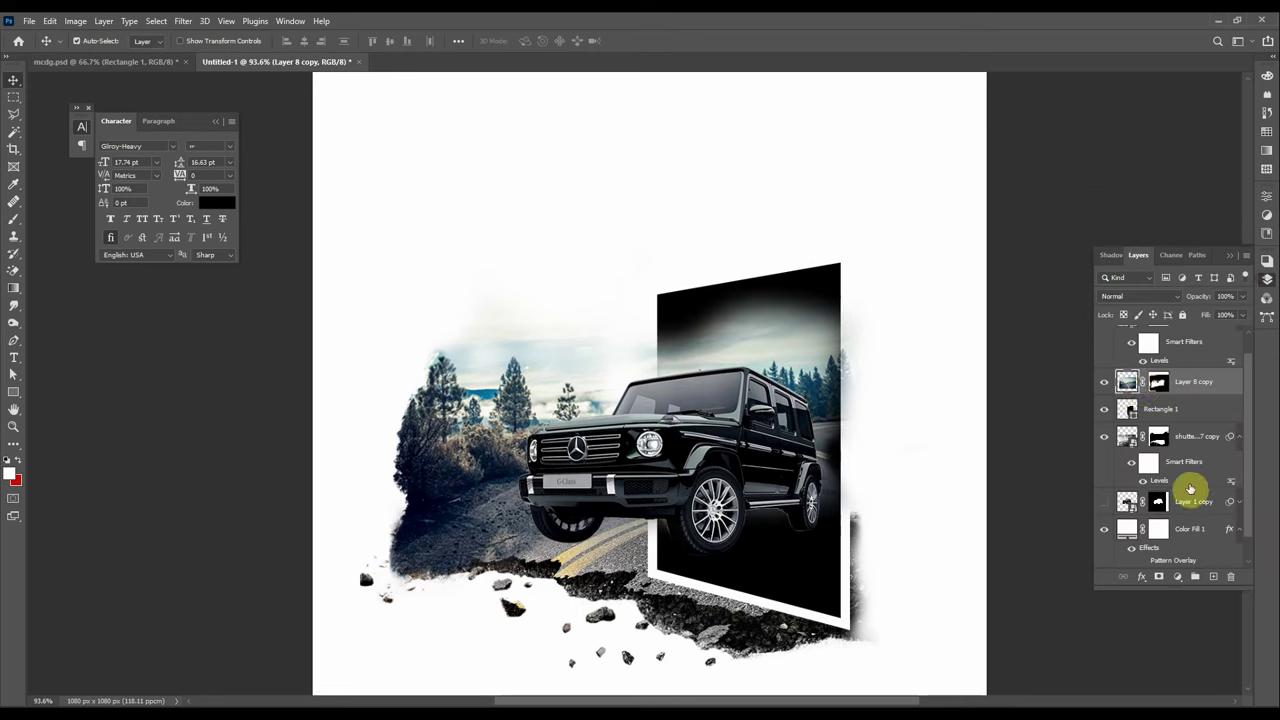
key("ctrl+j")
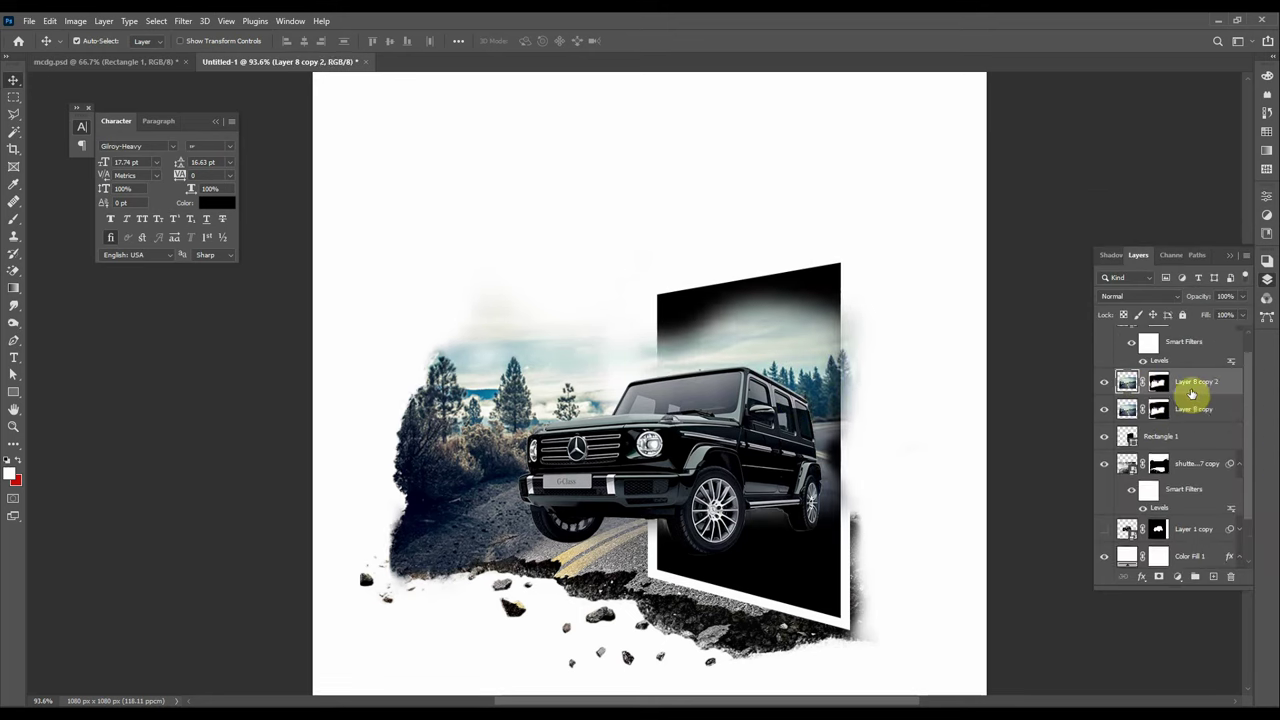
key("ctrl+bracketright")
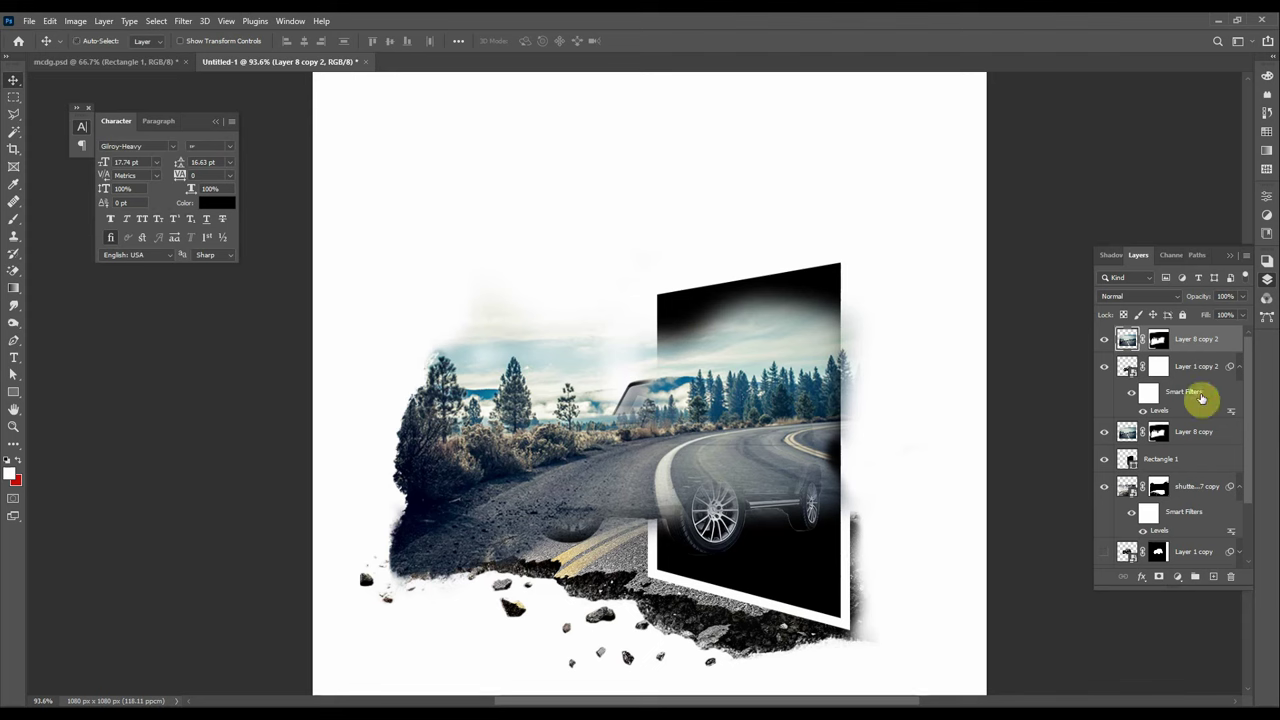
key("ctrl+bracketleft")
key("ctrl+bracketleft")
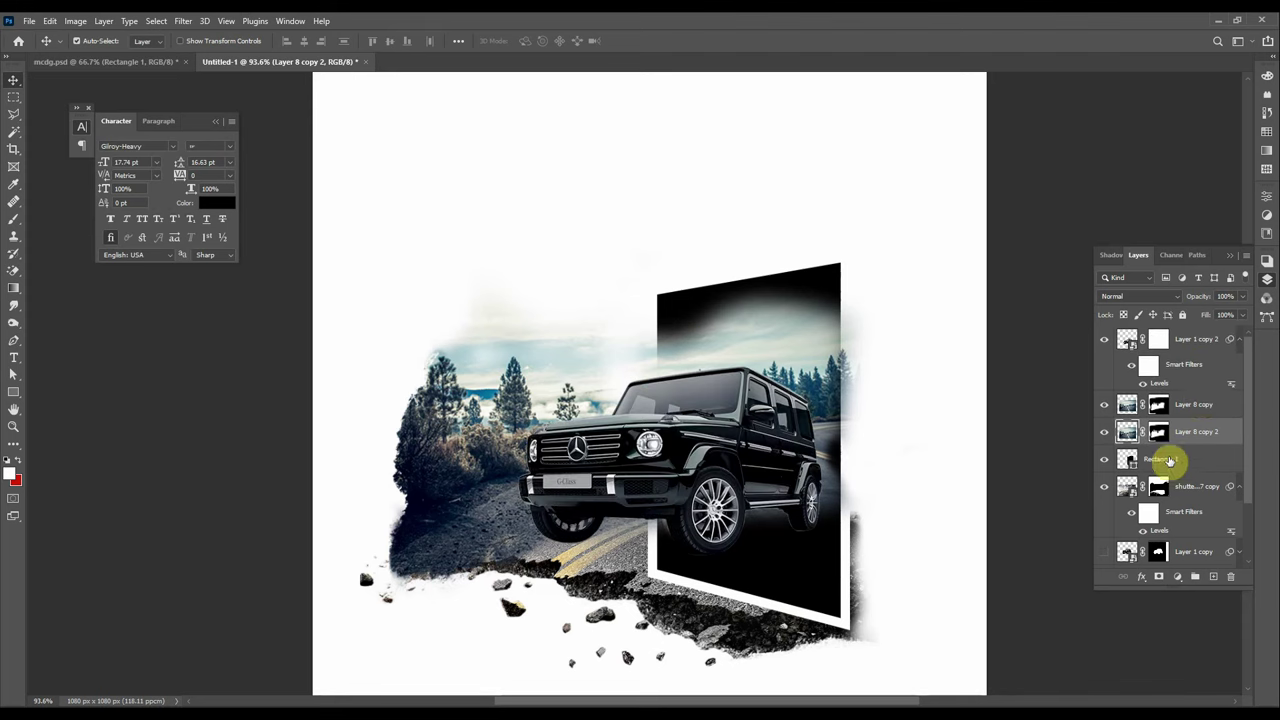
- Fill Layer 8 copy 2's mask white, then copy Layer 8 copy's mask onto it
left_click(1135, 459)
left_click(1104, 459)
left_click(1104, 459)
left_click_drag(1195, 434, 1205, 440)
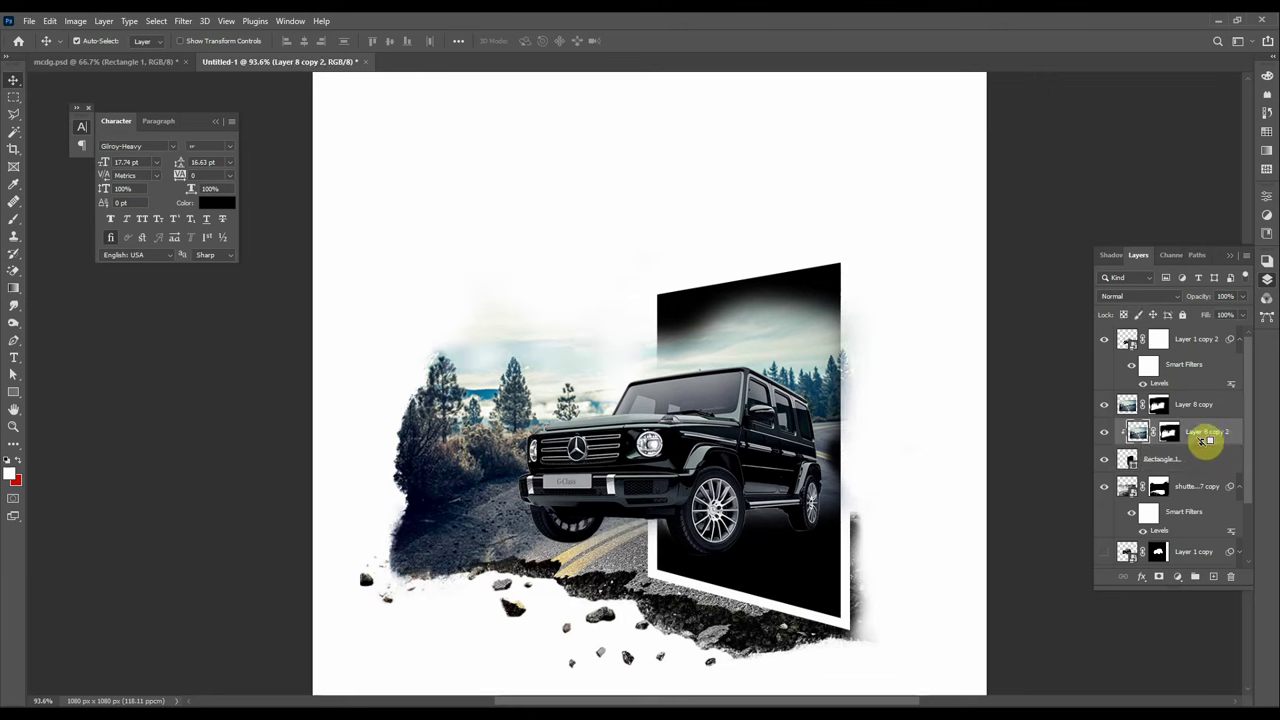
left_click(1169, 431)
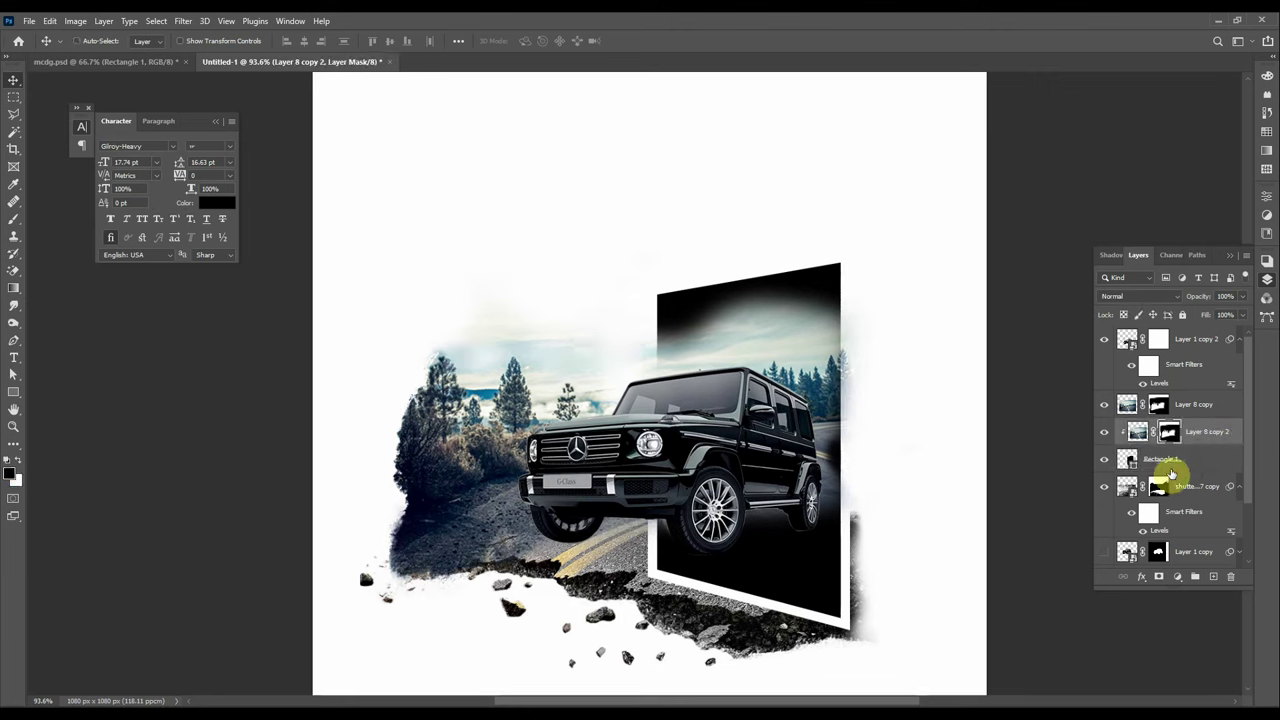
key("ctrl+BackSpace")
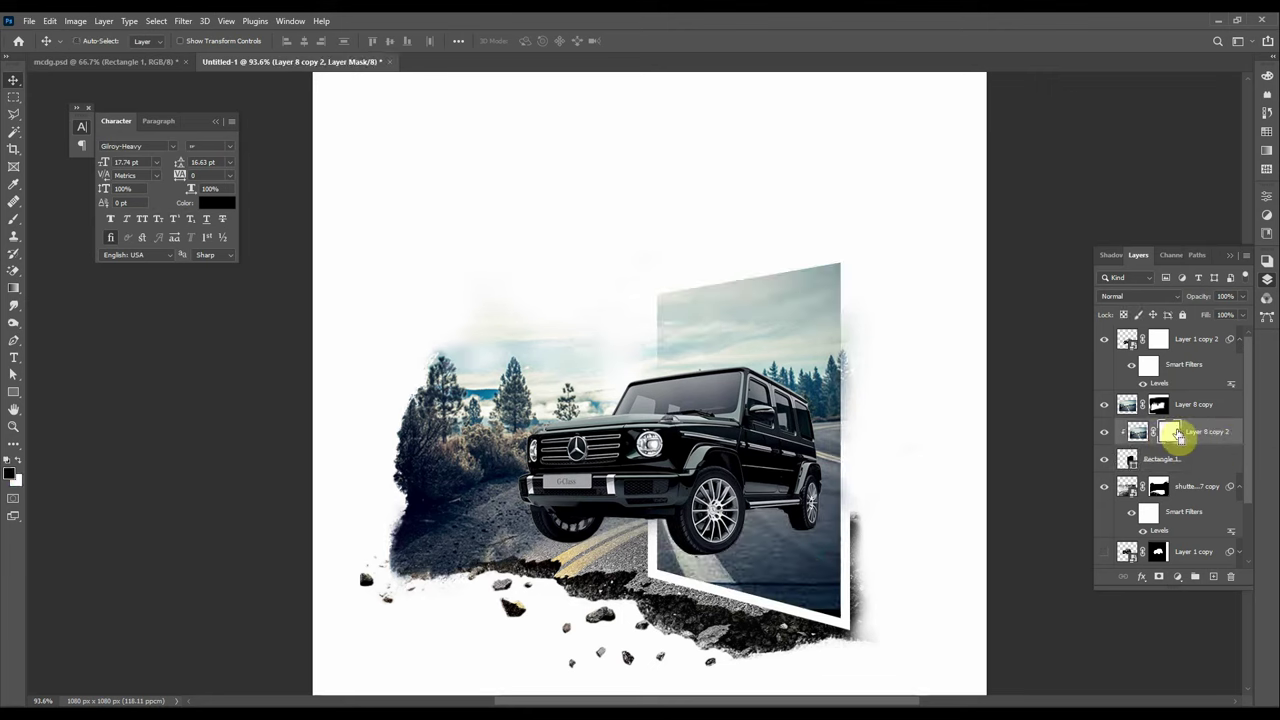
left_click_drag(1178, 437, 1184, 440)
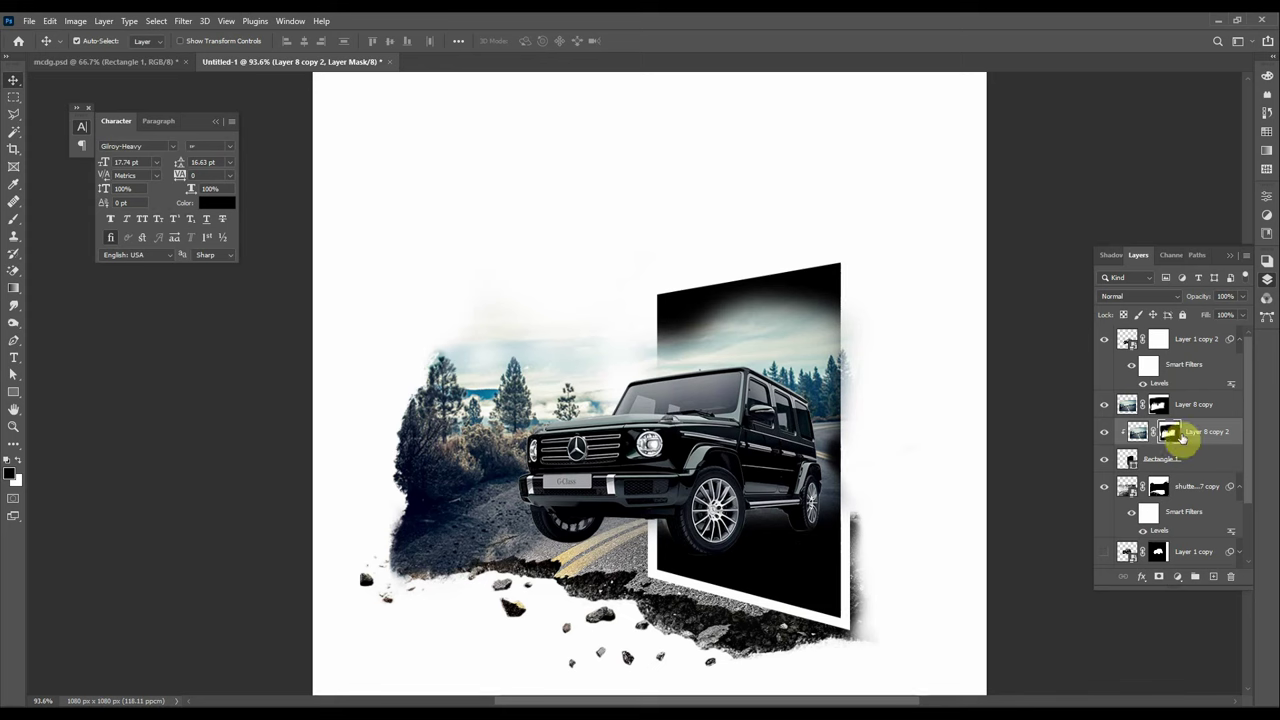
- Paint the mask white to reveal the sky and trees at the panel's top
key("b")
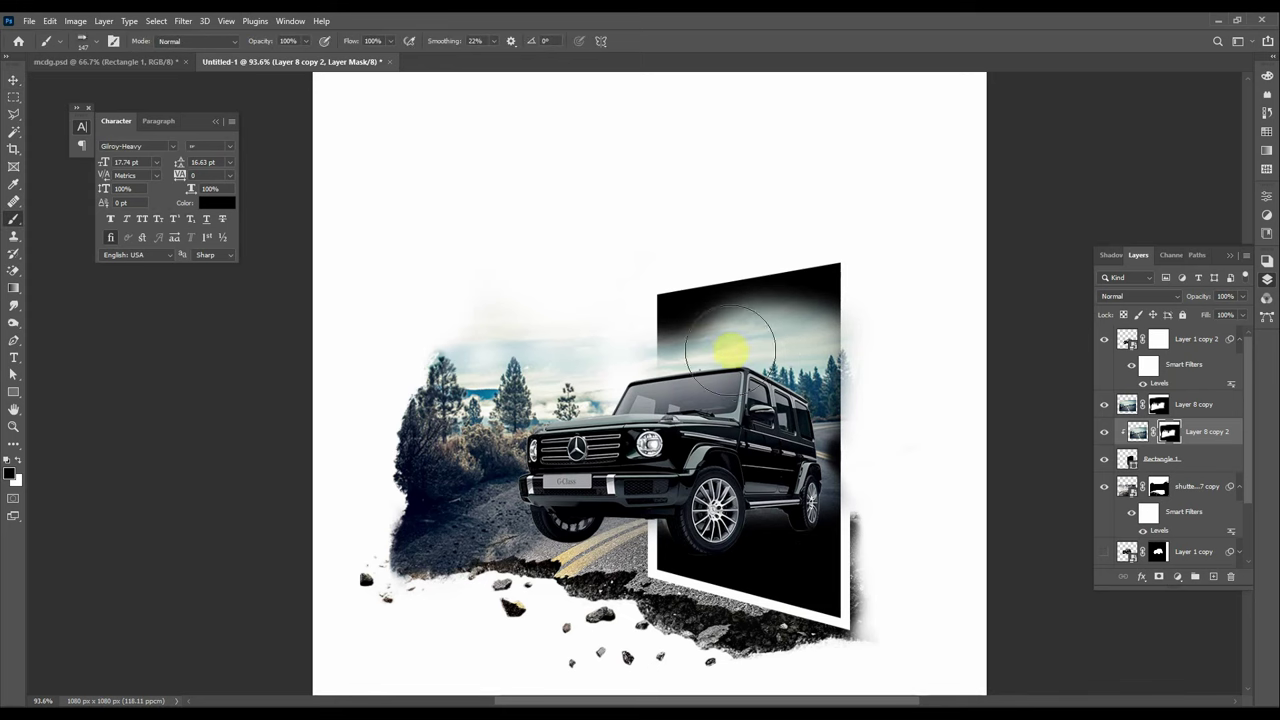
key("x")
mouse_move(705, 343)
left_mouse_down()
mouse_move(697, 320)
mouse_move(783, 294)
mouse_move(651, 303)
mouse_move(828, 378)
mouse_move(811, 528)
mouse_move(783, 528)
mouse_move(708, 570)
mouse_move(808, 543)
mouse_move(600, 606)
left_mouse_up()
key("x")
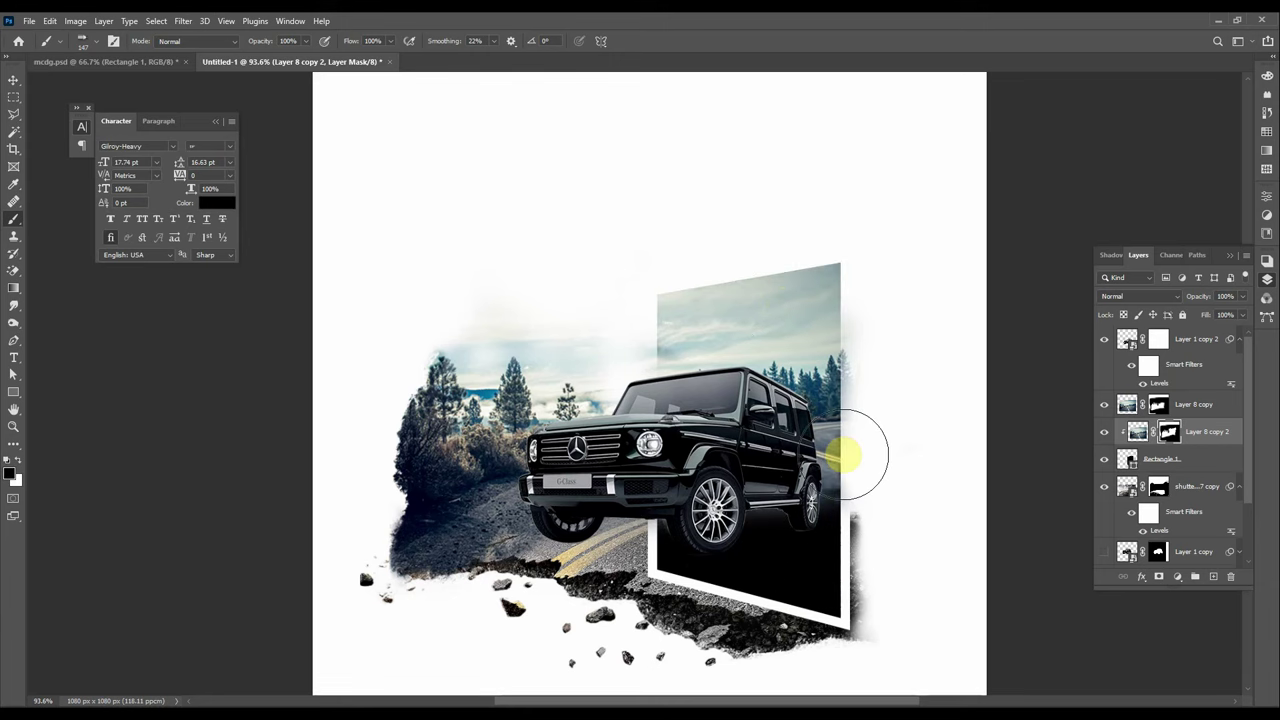
key("v")
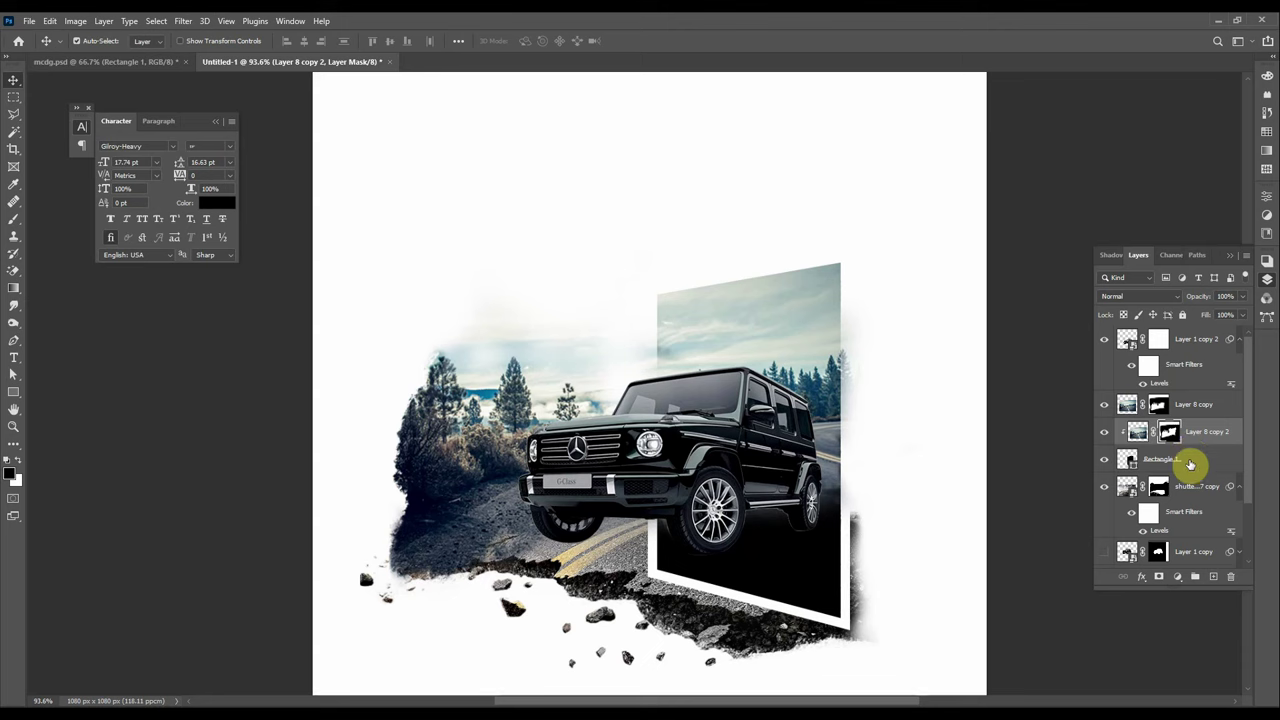
- Add a layer mask to the Rectangle 1 frame layer
scroll(1180, 458, "down", 2)
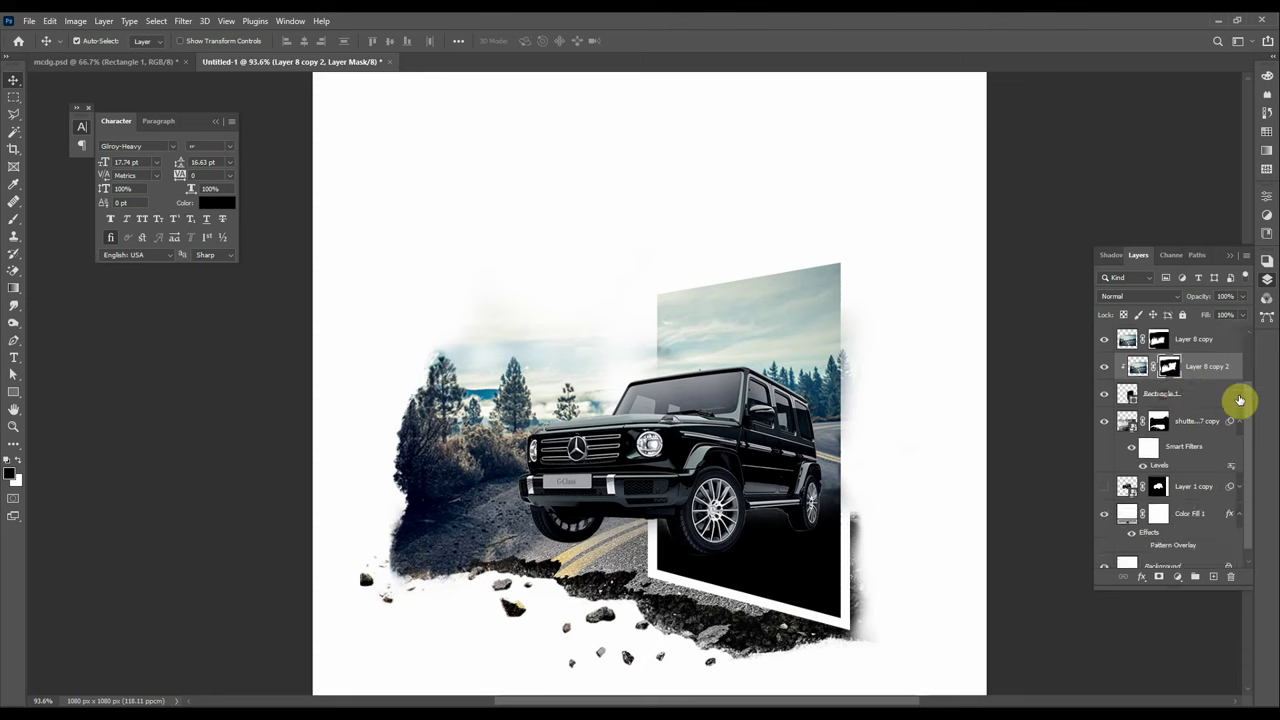
left_click(1220, 396)
left_click(1160, 578)
key("b")
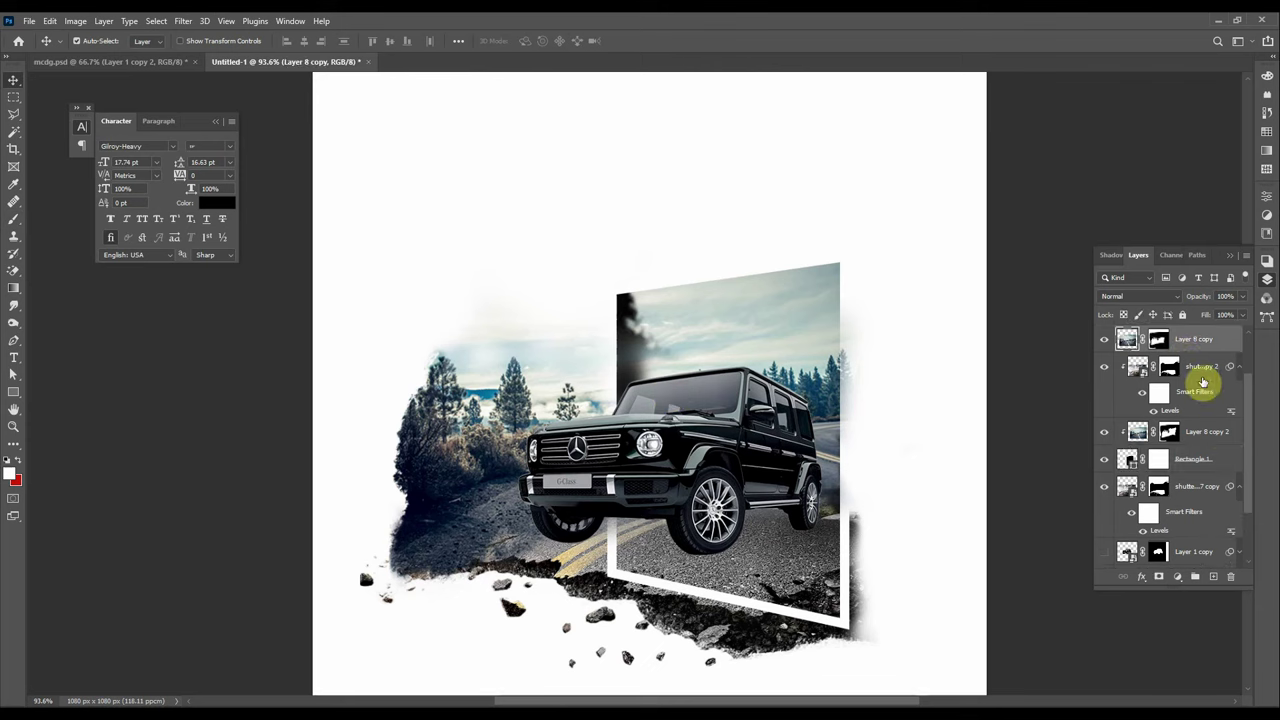
- Paint white on Layer 8 copy 2's mask along the photo panel's left and right edges
left_click(1176, 438)
key("b")
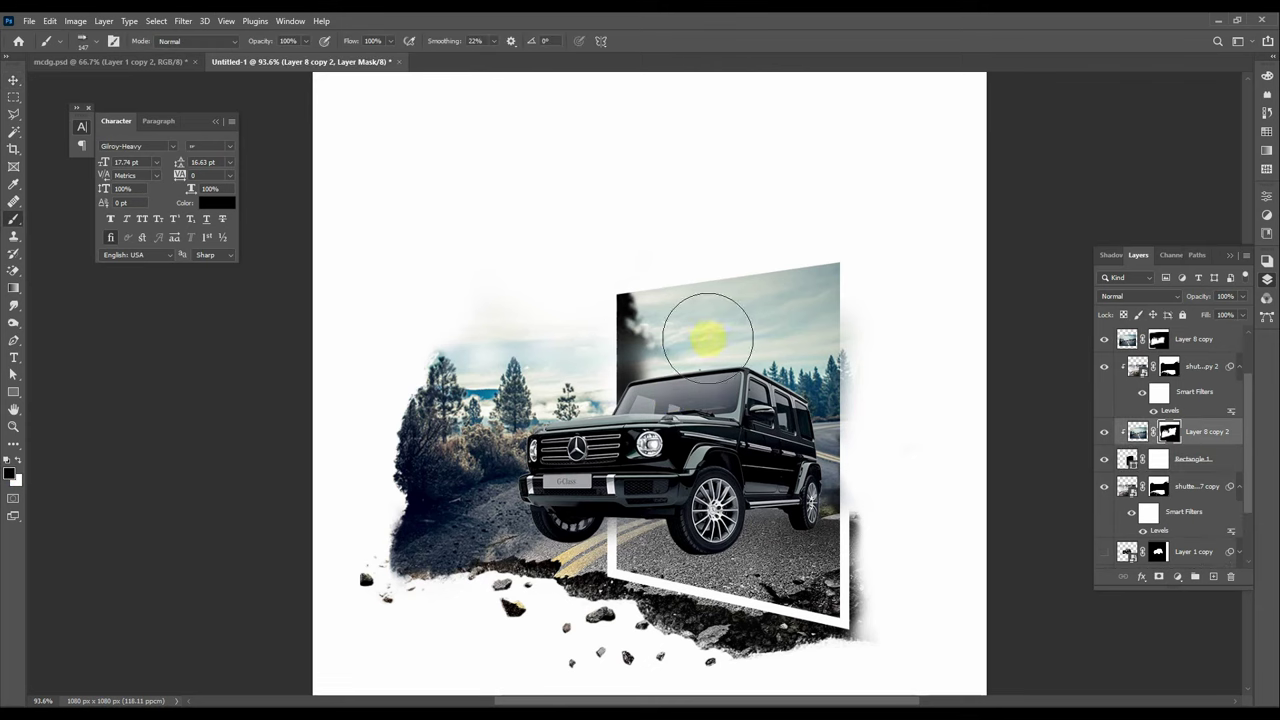
key("x")
left_click_drag(652, 340, 643, 306)
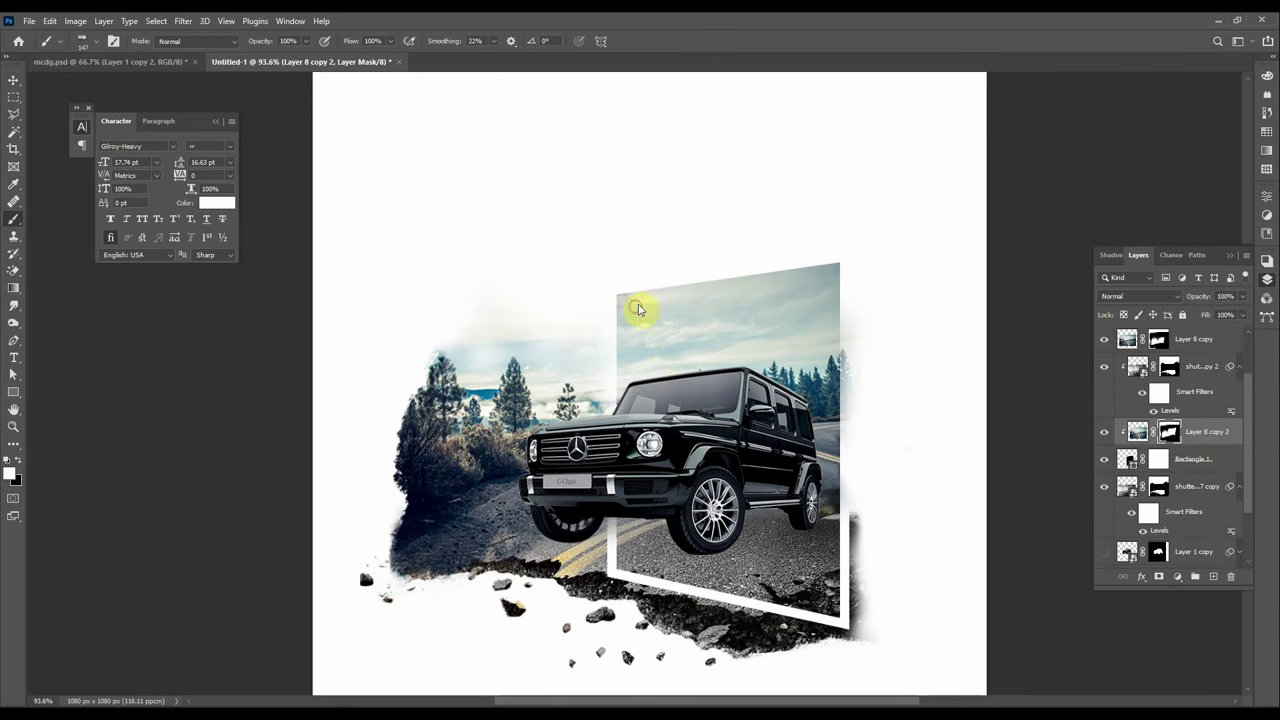
left_click_drag(831, 430, 877, 371)
key("c")
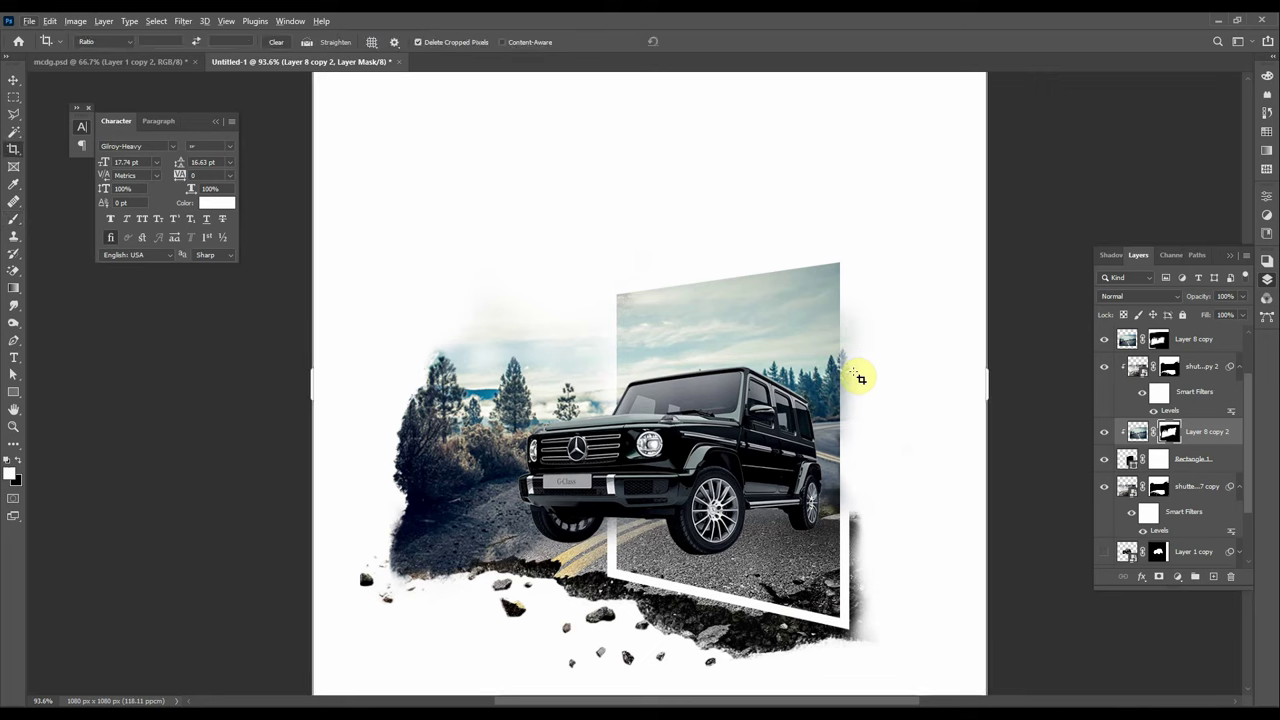
key("b")
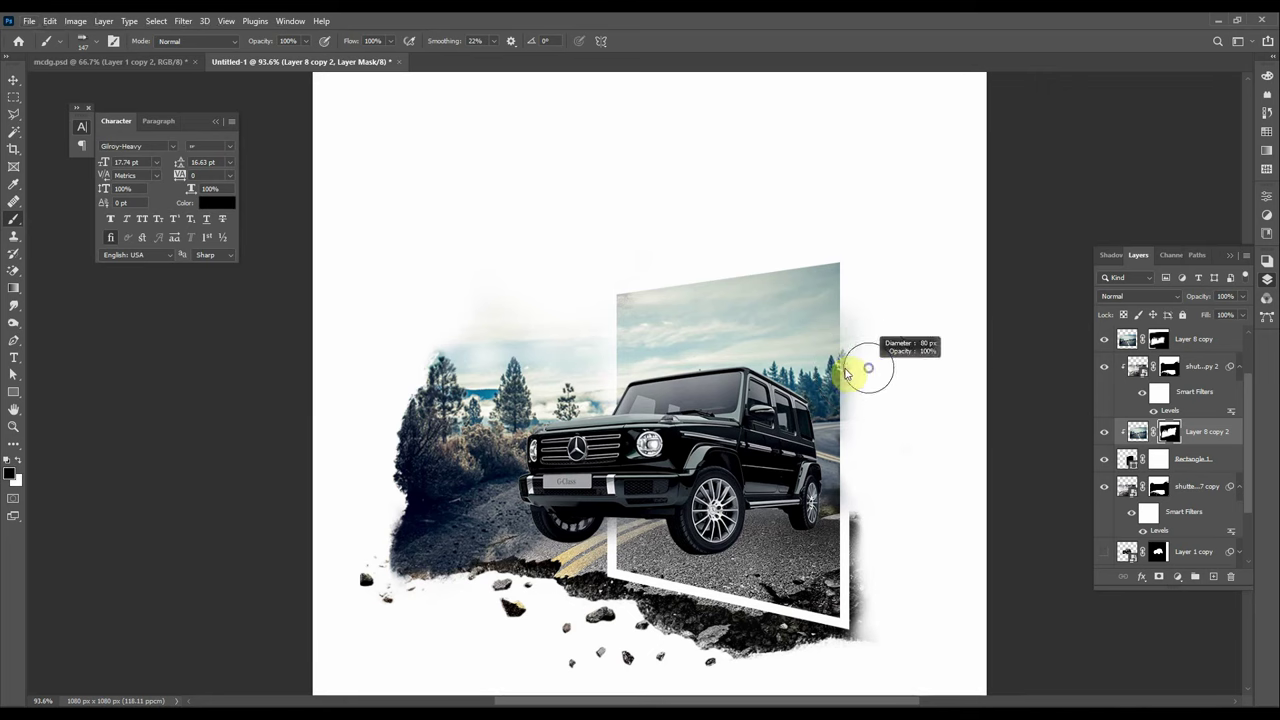
- Toggle Layer 8 copy 2 and Layer 8 copy on and off to compare their masks
left_click(1104, 431)
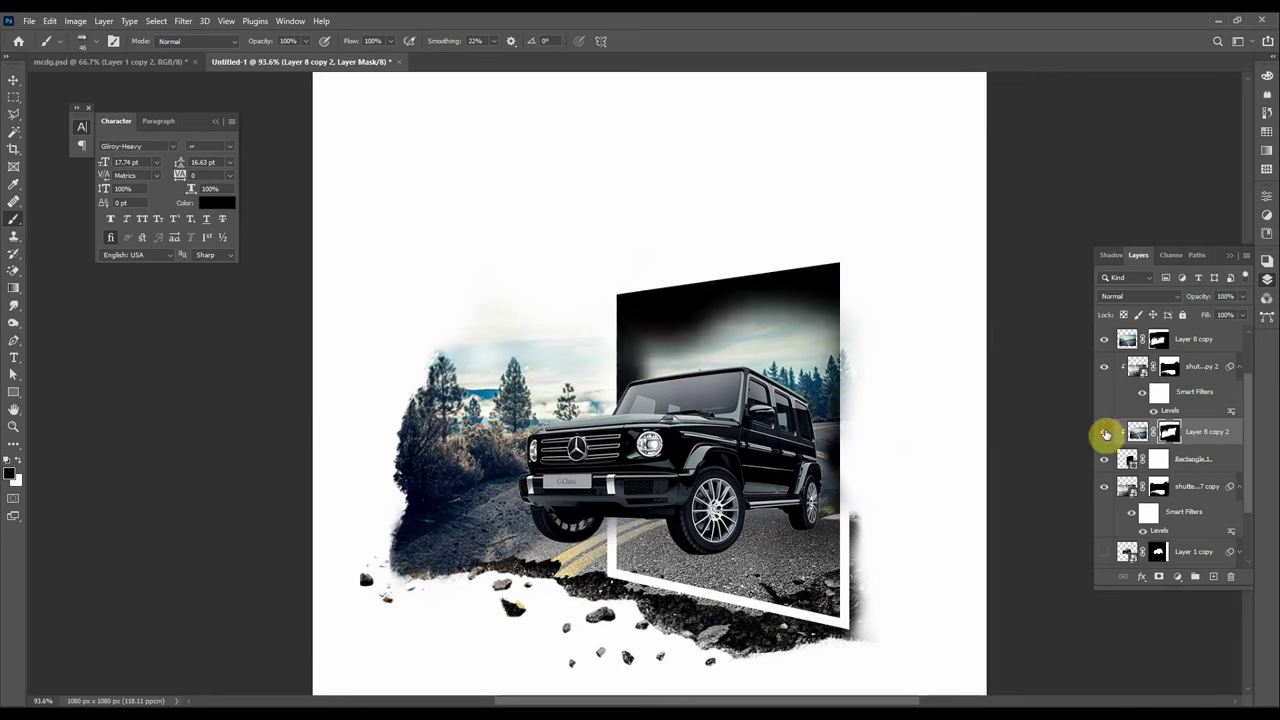
left_click(1104, 431)
left_click(1135, 381)
left_click(1104, 339)
left_click(1104, 339)
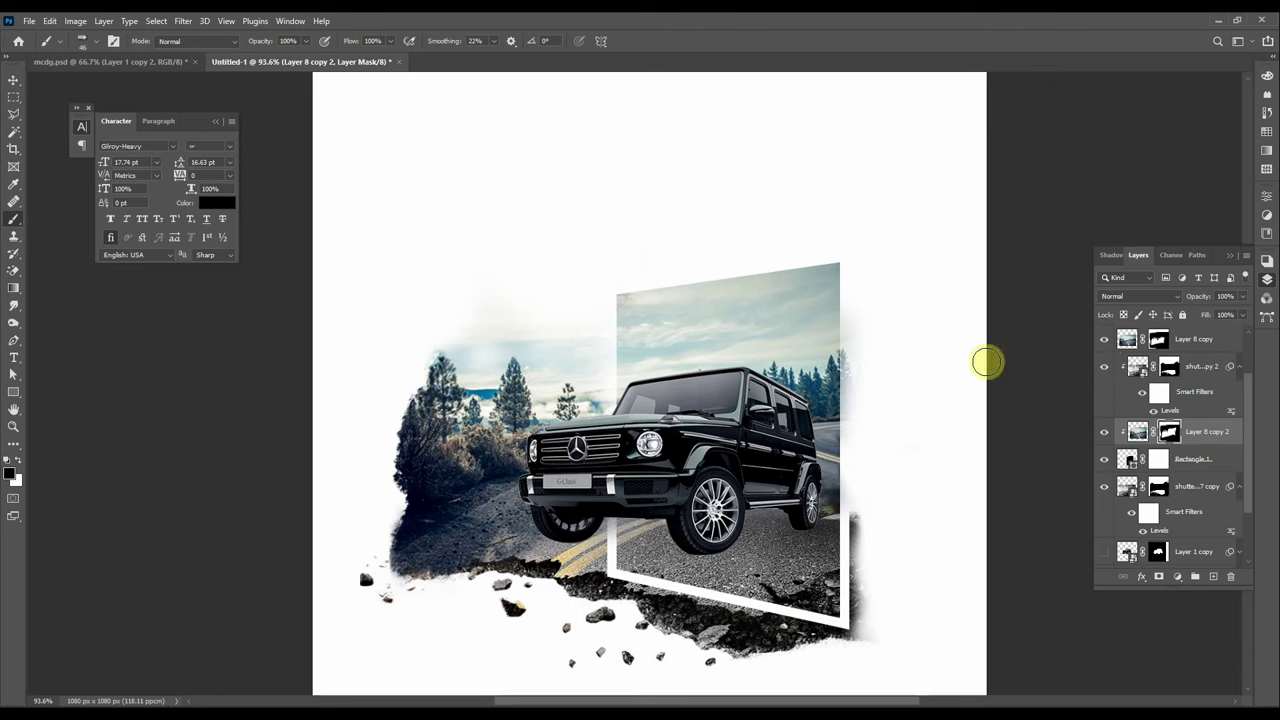
left_click(1200, 339)
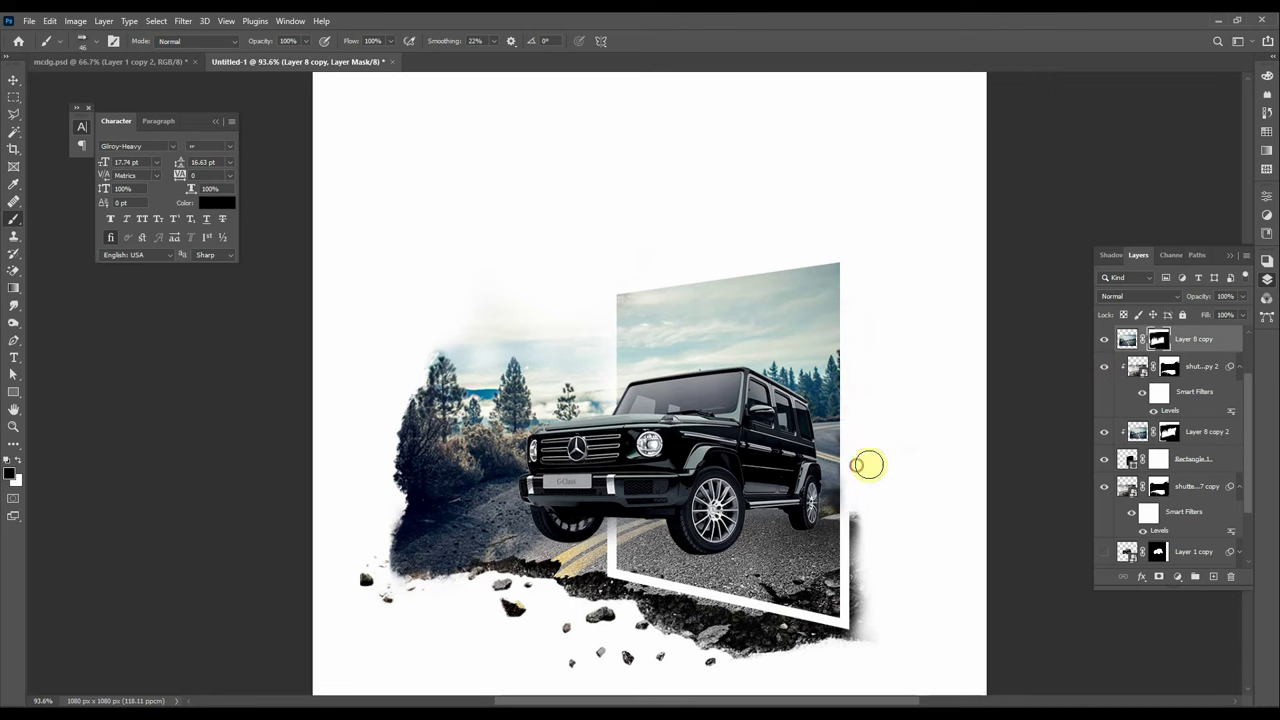
- Paint out the white frame's right edge on the road layer's mask
key("v")
left_click(835, 622)
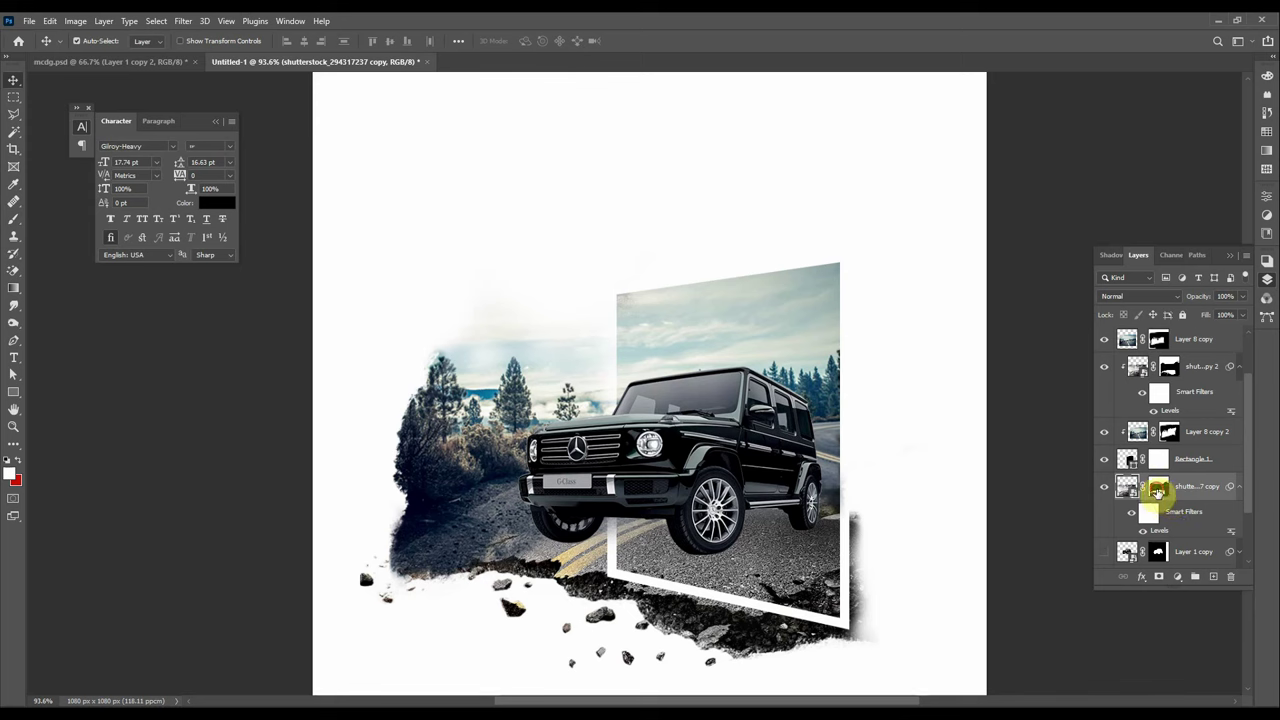
left_click(1157, 490)
key("b")
left_click_drag(850, 512, 852, 625)
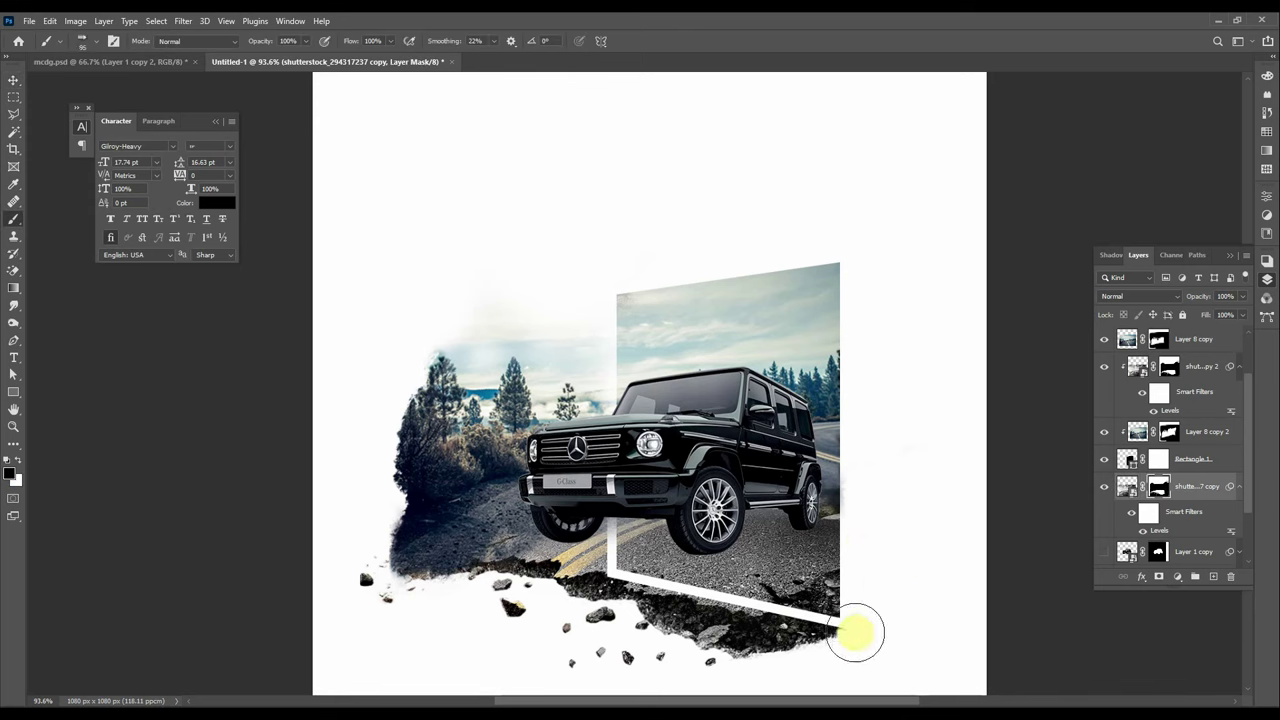
- Paint black on the Rectangle 1 mask to hide the frame lines over the asphalt
left_click(1158, 459)
mouse_move(797, 537)
left_mouse_down()
mouse_move(614, 571)
mouse_move(590, 525)
mouse_move(805, 622)
mouse_move(849, 623)
left_mouse_up()
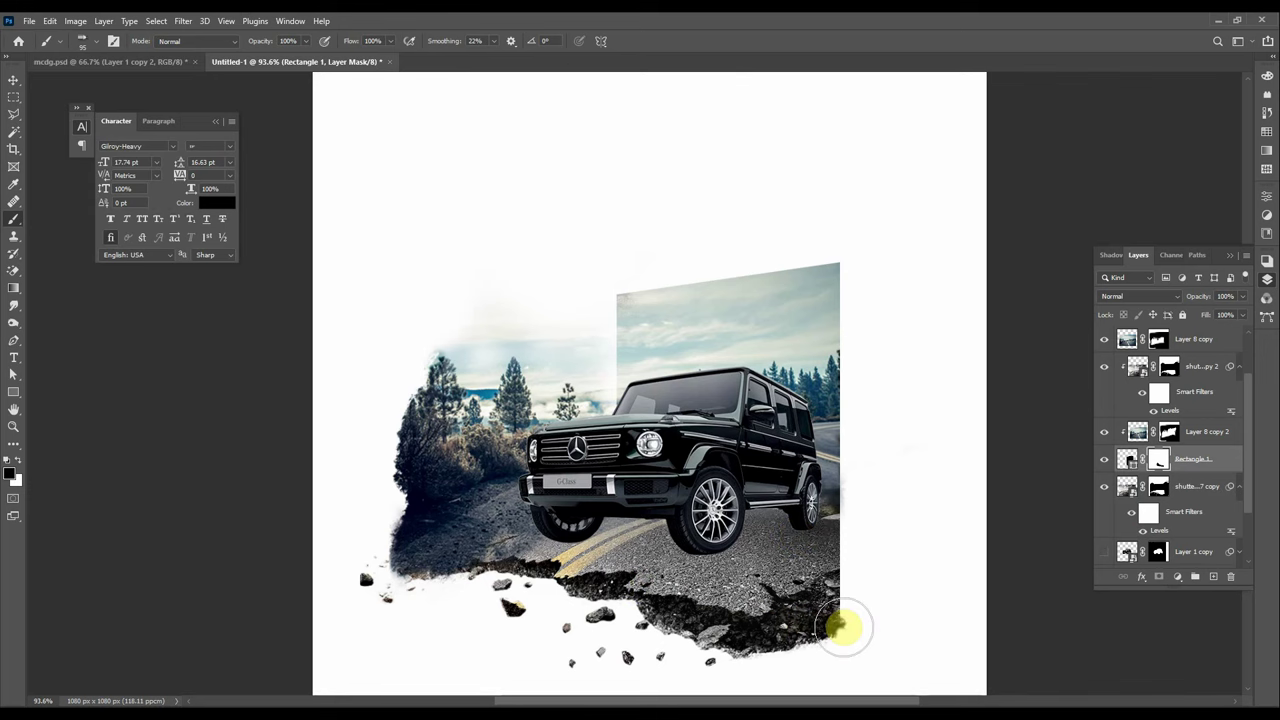
left_click(1125, 458)
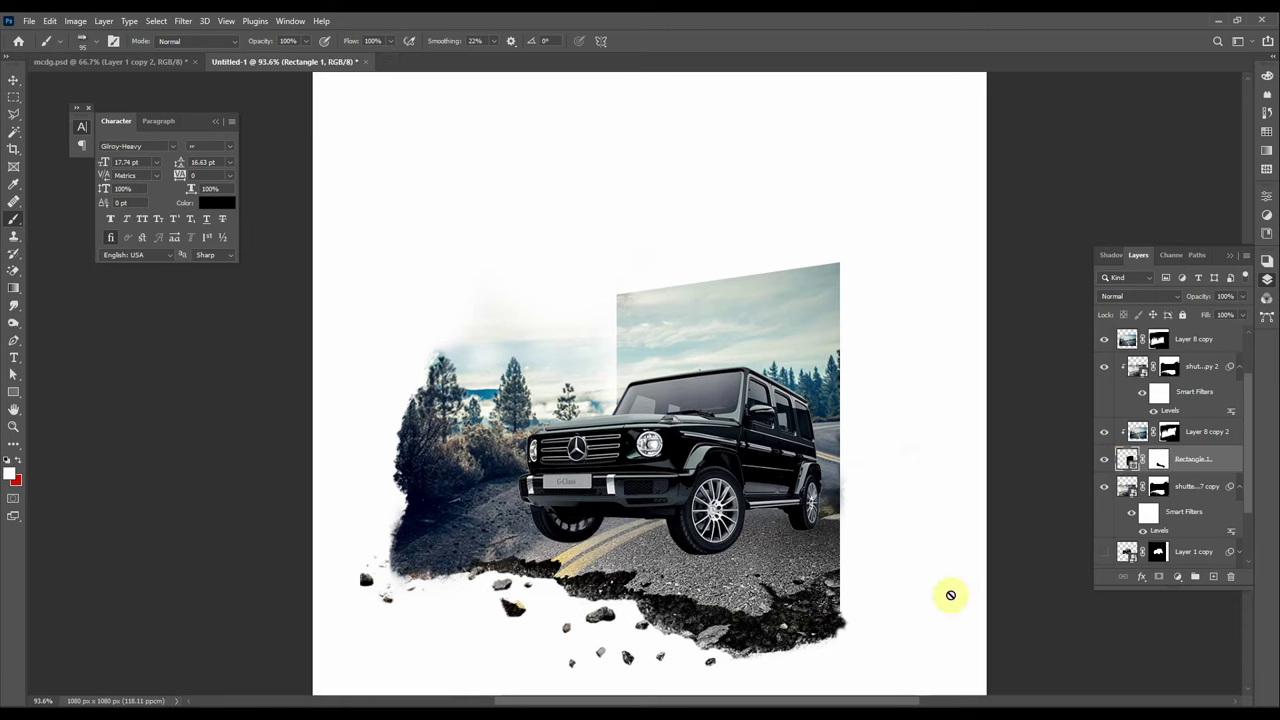
key("v")
scroll(903, 417, "down", 2)
scroll(823, 534, "up", 1)
- Select the artwork's layers and shift them up and to the right
left_click_drag(823, 534, 471, 563)
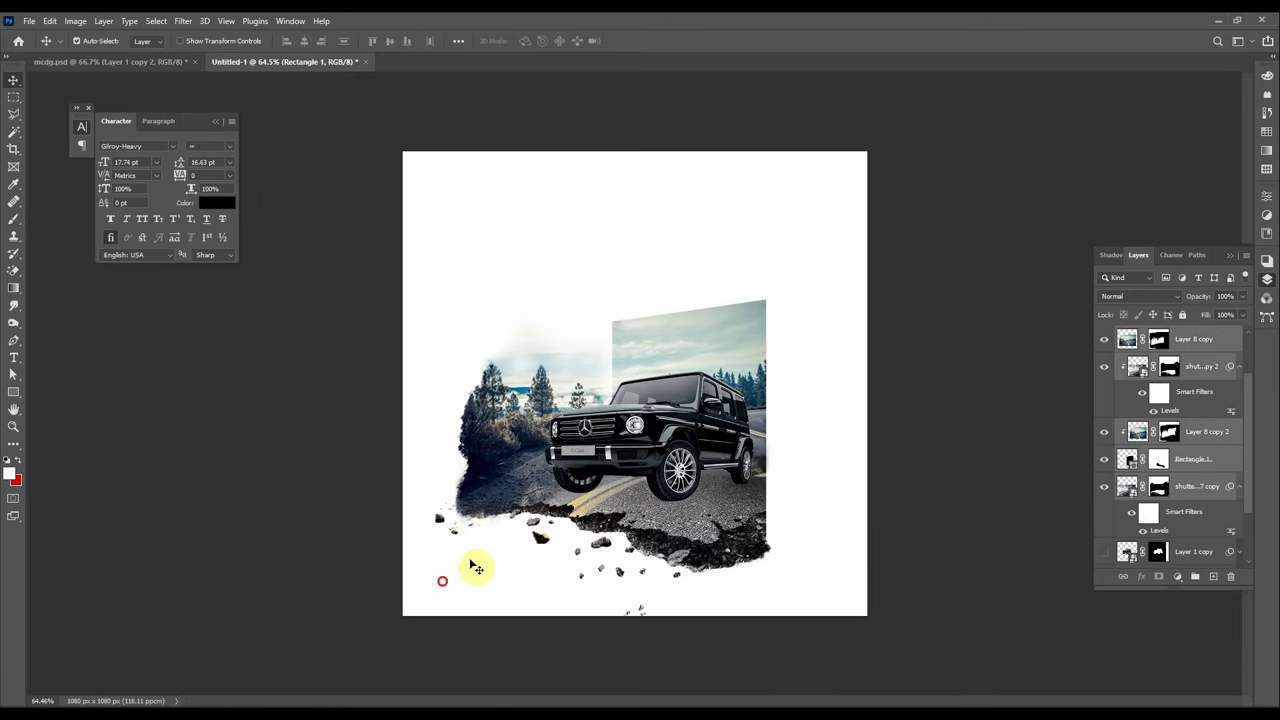
mouse_move(680, 512)
left_mouse_down()
mouse_move(666, 429)
mouse_move(697, 475)
mouse_move(703, 466)
left_mouse_up()
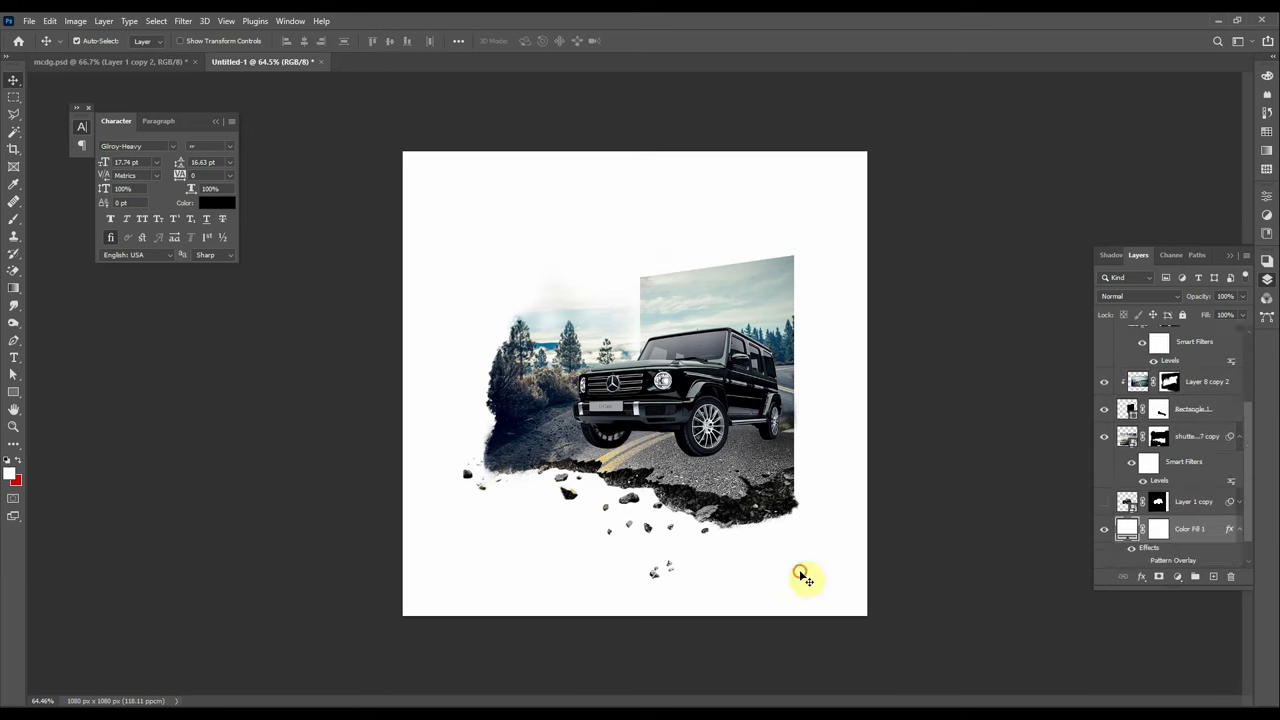
scroll(1170, 500, "down", 3)
- Change the Color Fill 1 background from white to pale blue #e0f6fc
double_click(1127, 501)
type("e8dede")
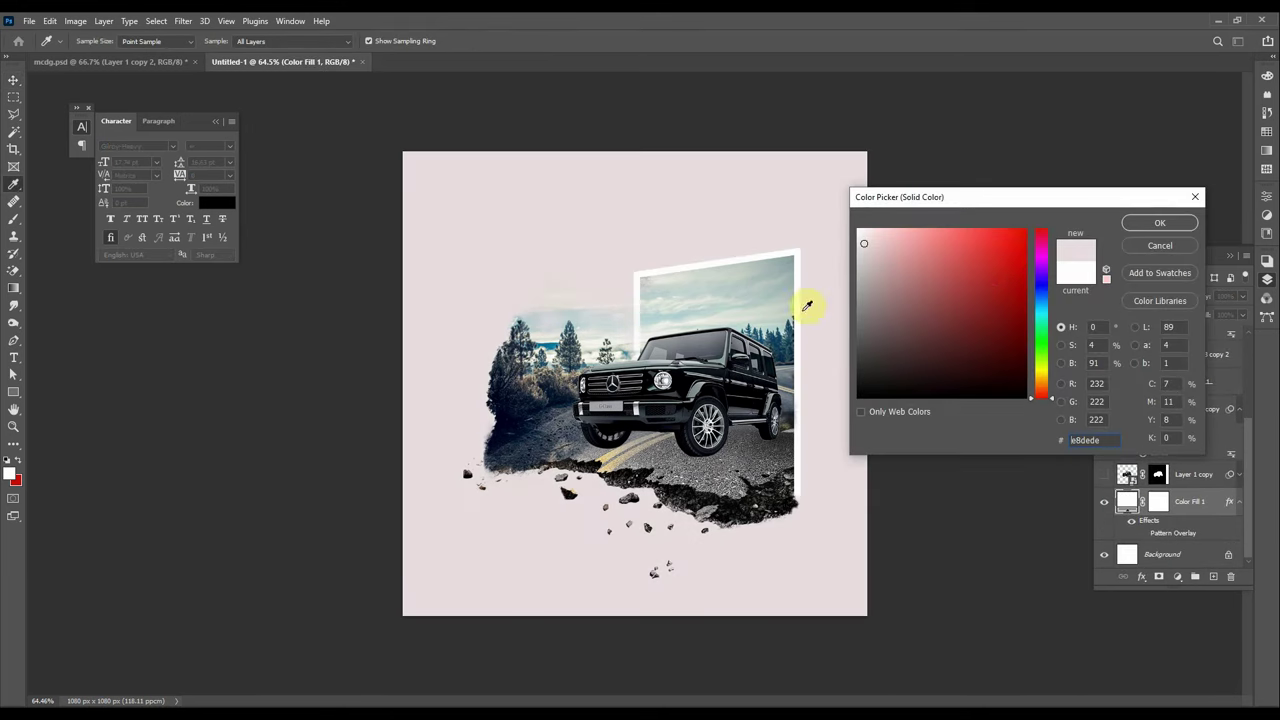
left_click(781, 283)
left_click_drag(977, 253, 882, 237)
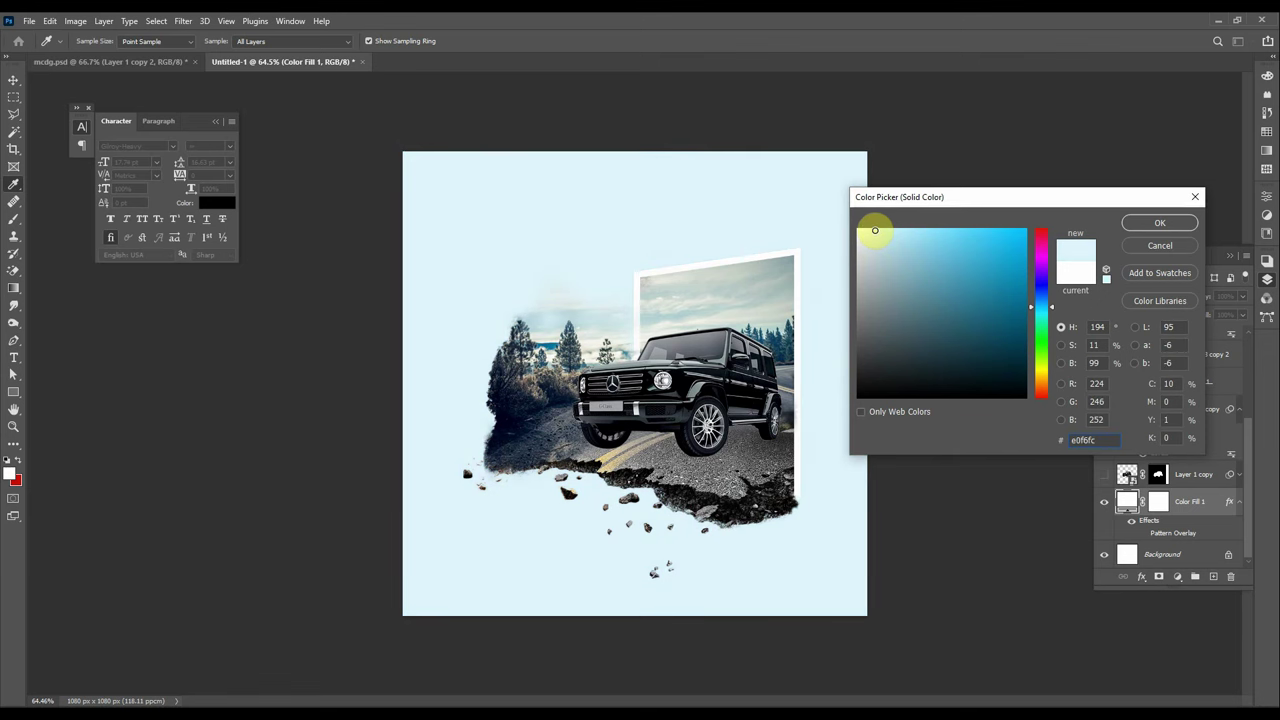
left_click(1159, 222)
- Enlarge the Rectangle 1 white frame to about 104%
scroll(610, 345, "up", 5)
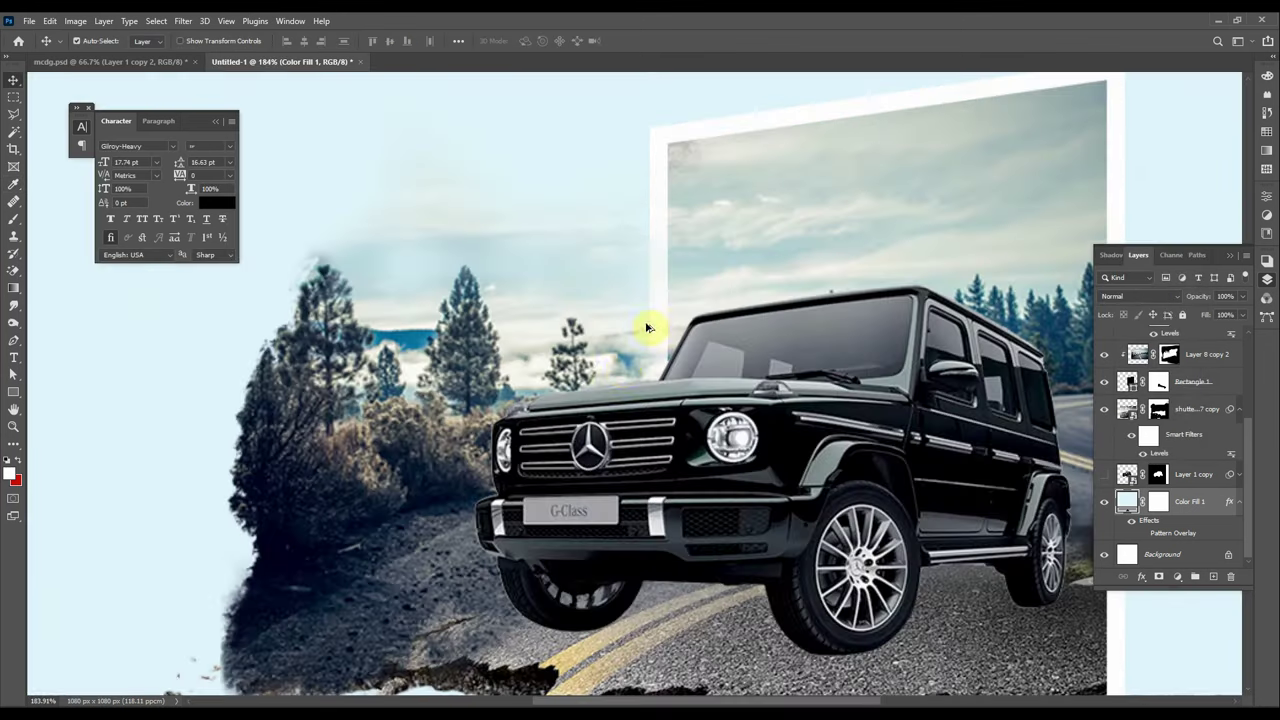
scroll(1137, 400, "up", 3)
left_click(1158, 339)
key("b")
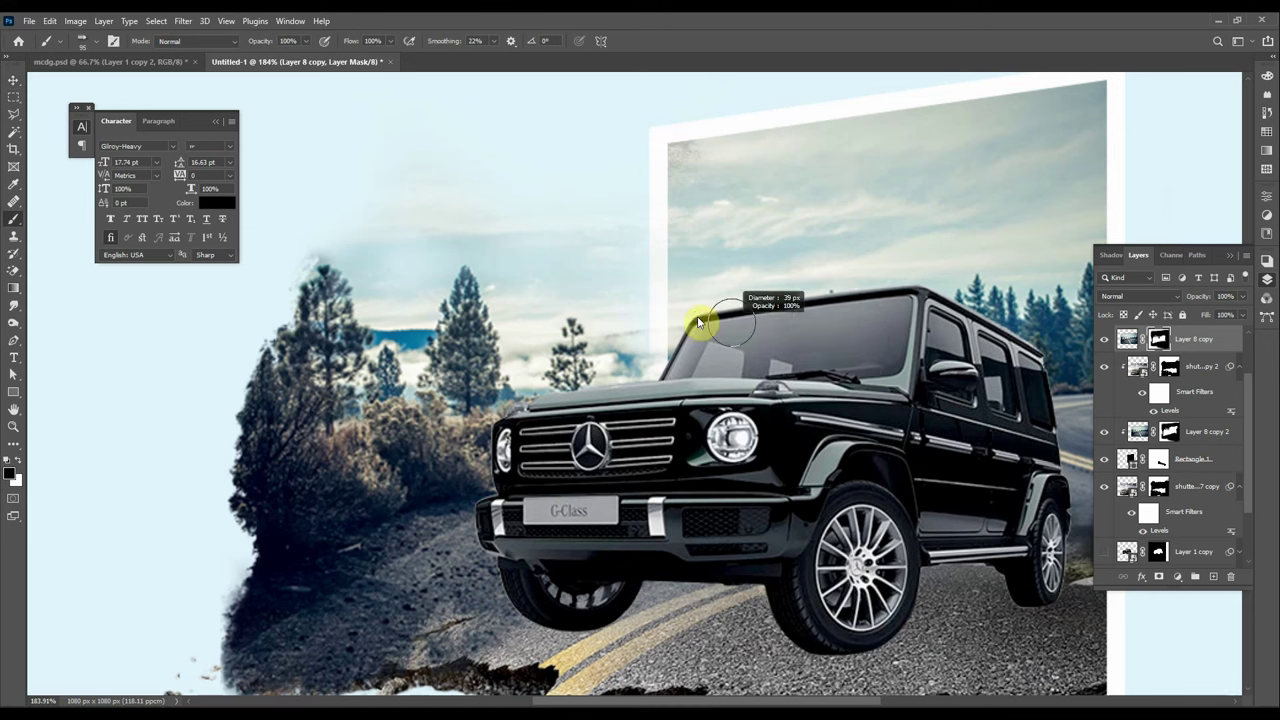
scroll(700, 330, "down", 2)
scroll(707, 307, "down", 1)
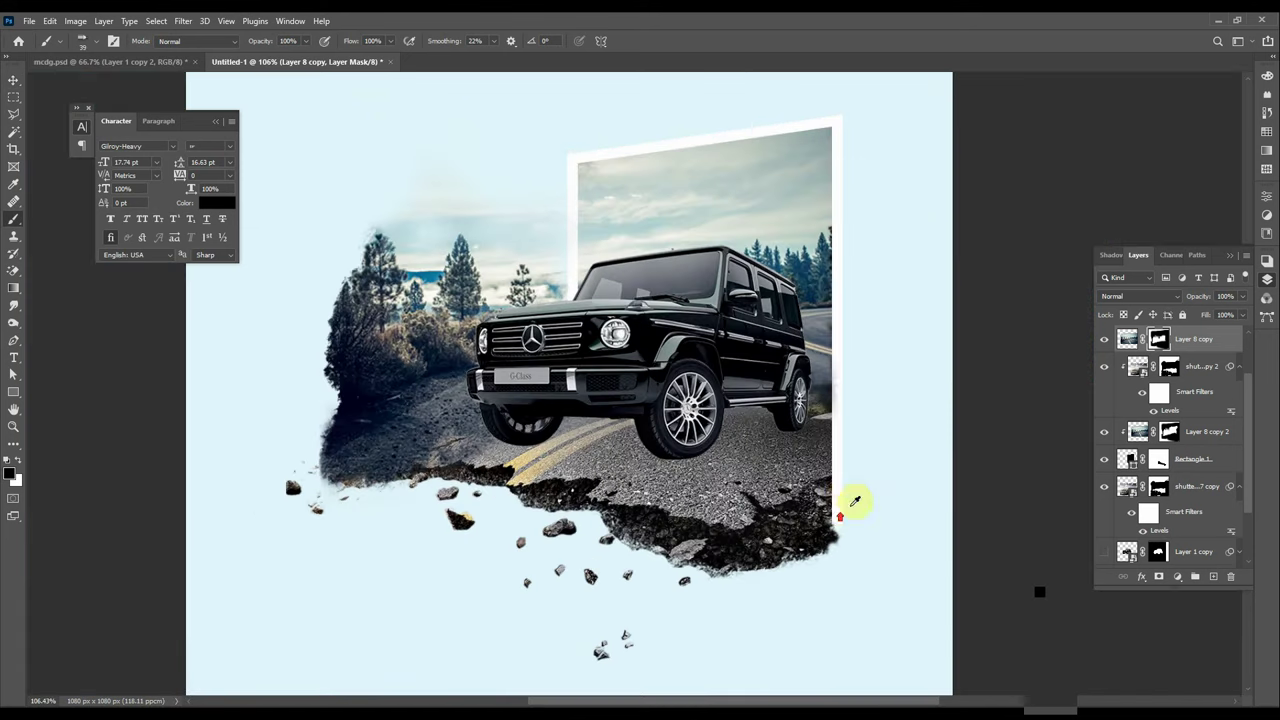
left_click(846, 366, "ctrl")
key("ctrl+t")
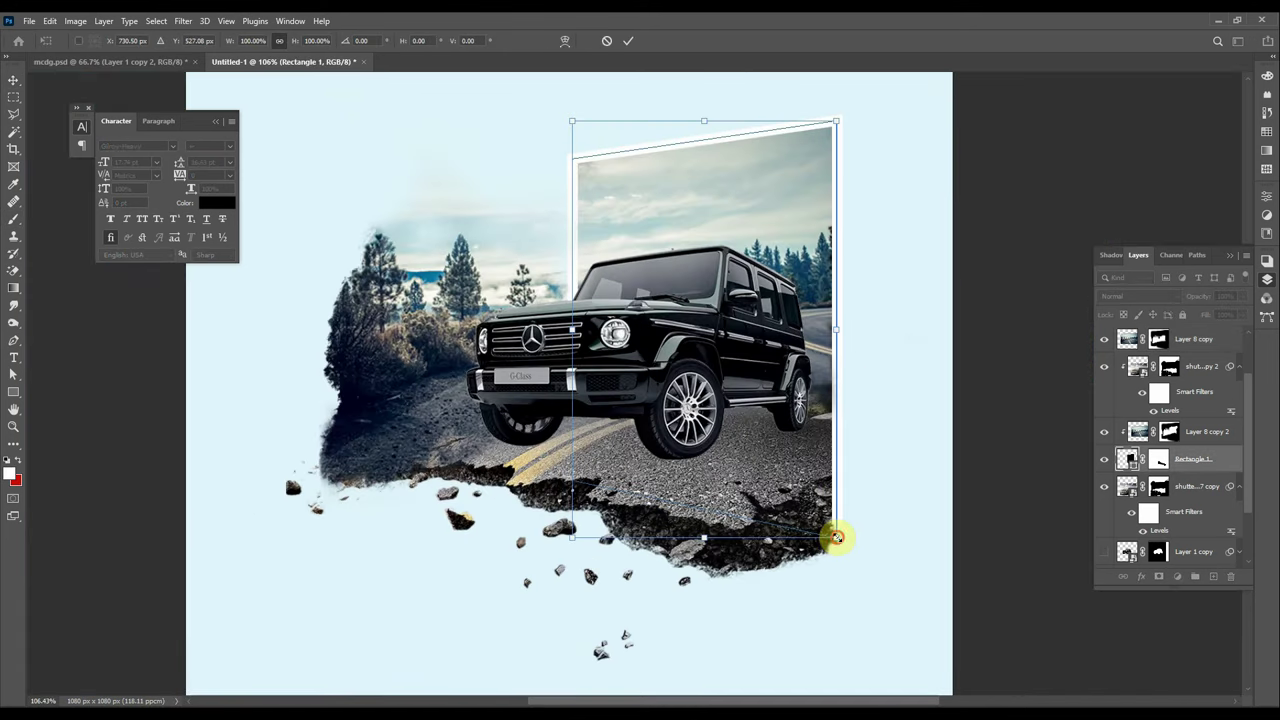
left_click_drag(834, 531, 864, 557)
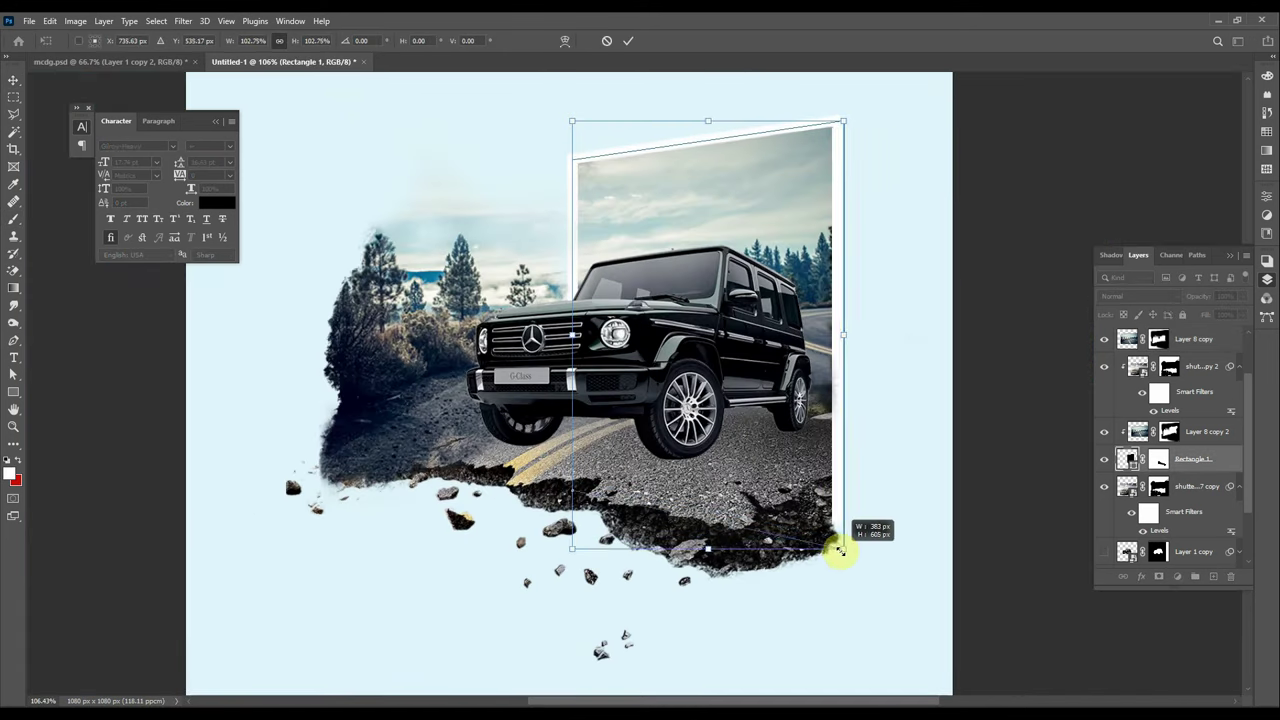
left_click(631, 43)
- Paint on the Rectangle 1 mask to hide the frame's thin edge across the ground
left_click(1158, 459)
key("b")
key("d")
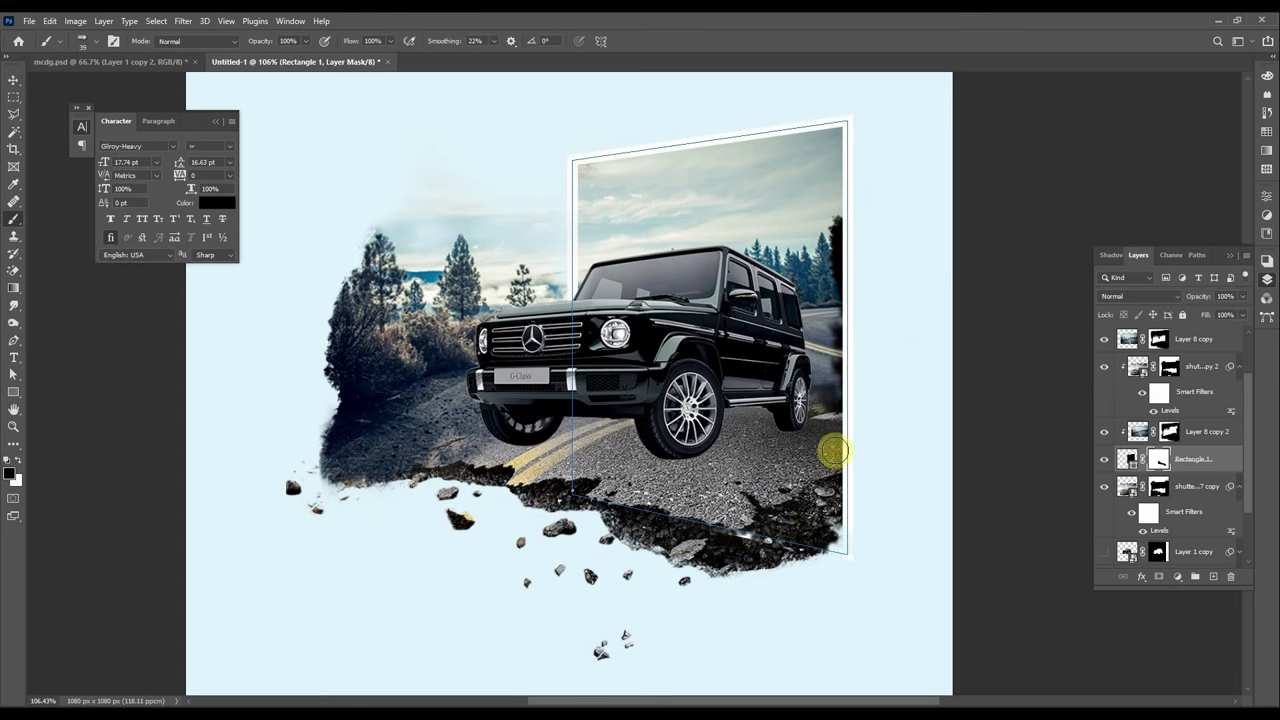
left_click_drag(845, 547, 849, 566)
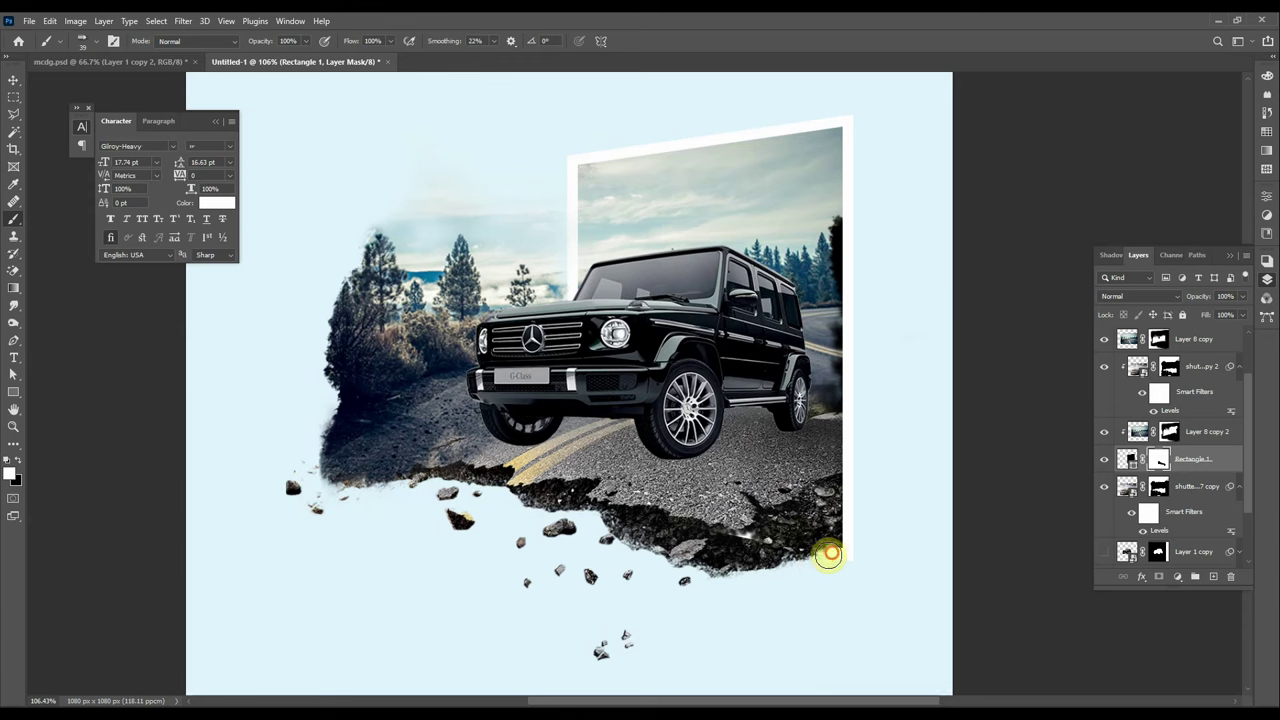
key("x")
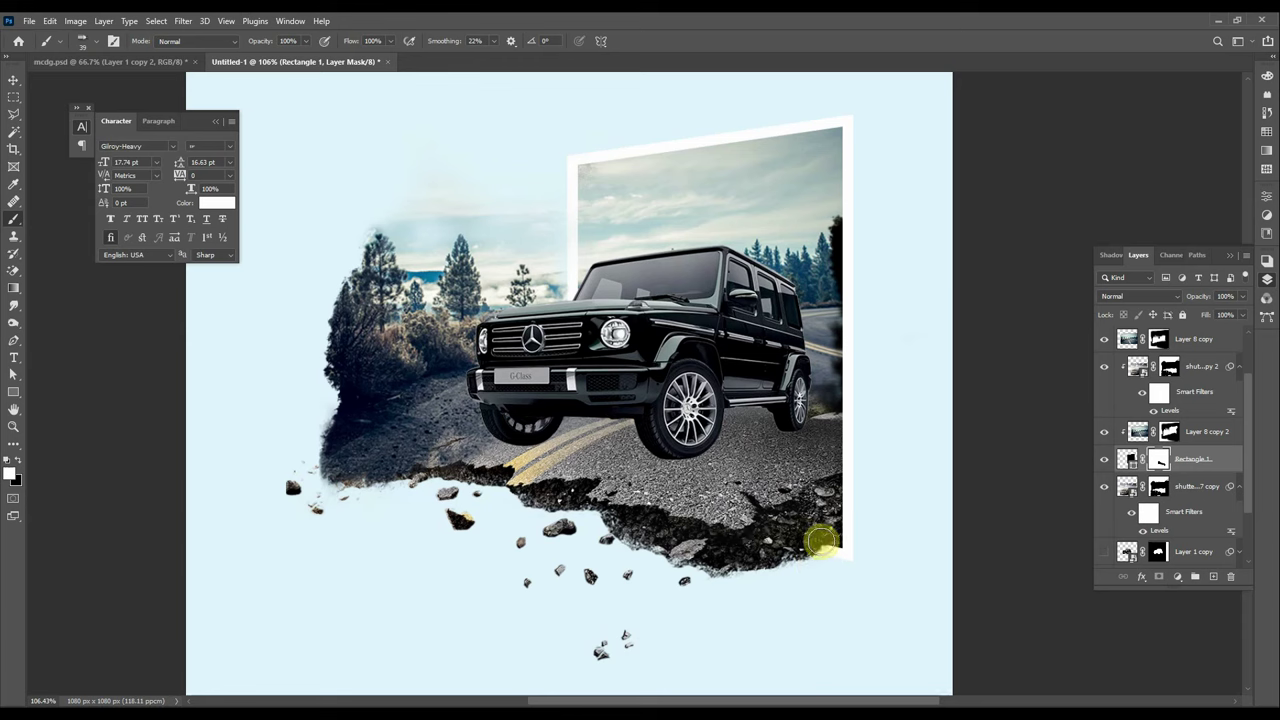
- Paint black over the frame edge at the ground's bottom-right corner
scroll(819, 563, "up", 3)
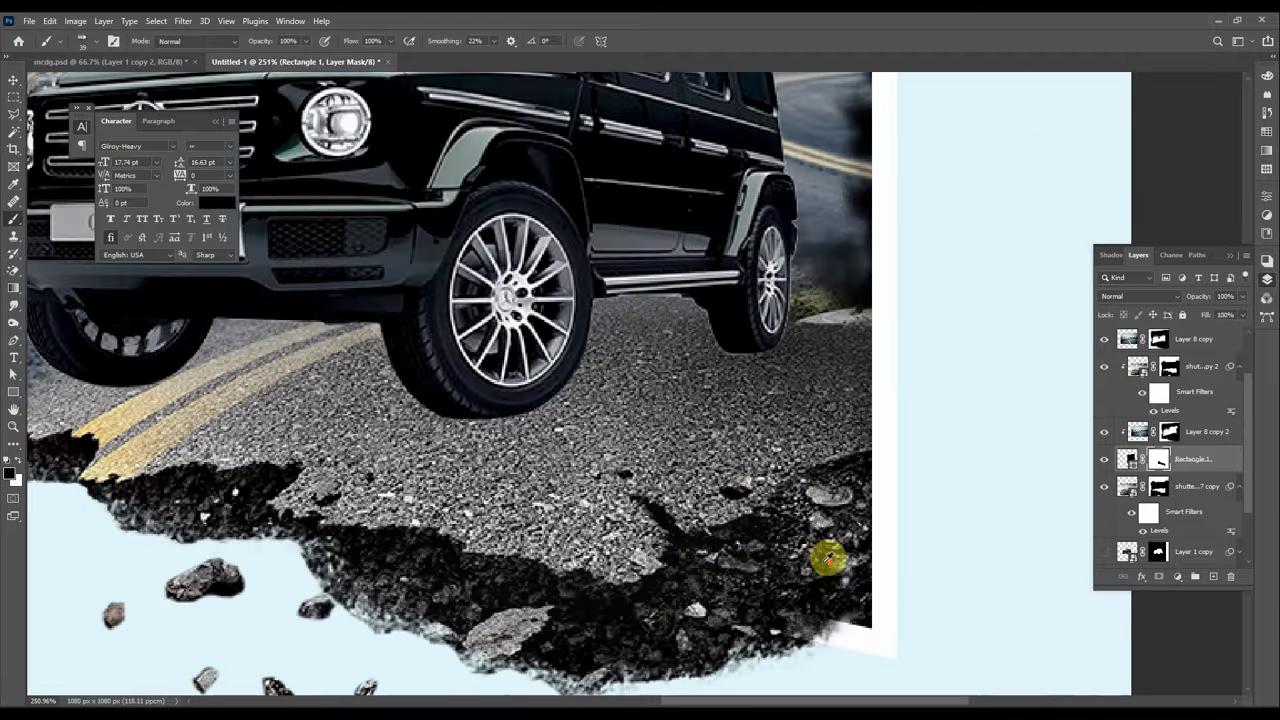
scroll(819, 563, "up", 3)
left_click_drag(822, 538, 800, 451)
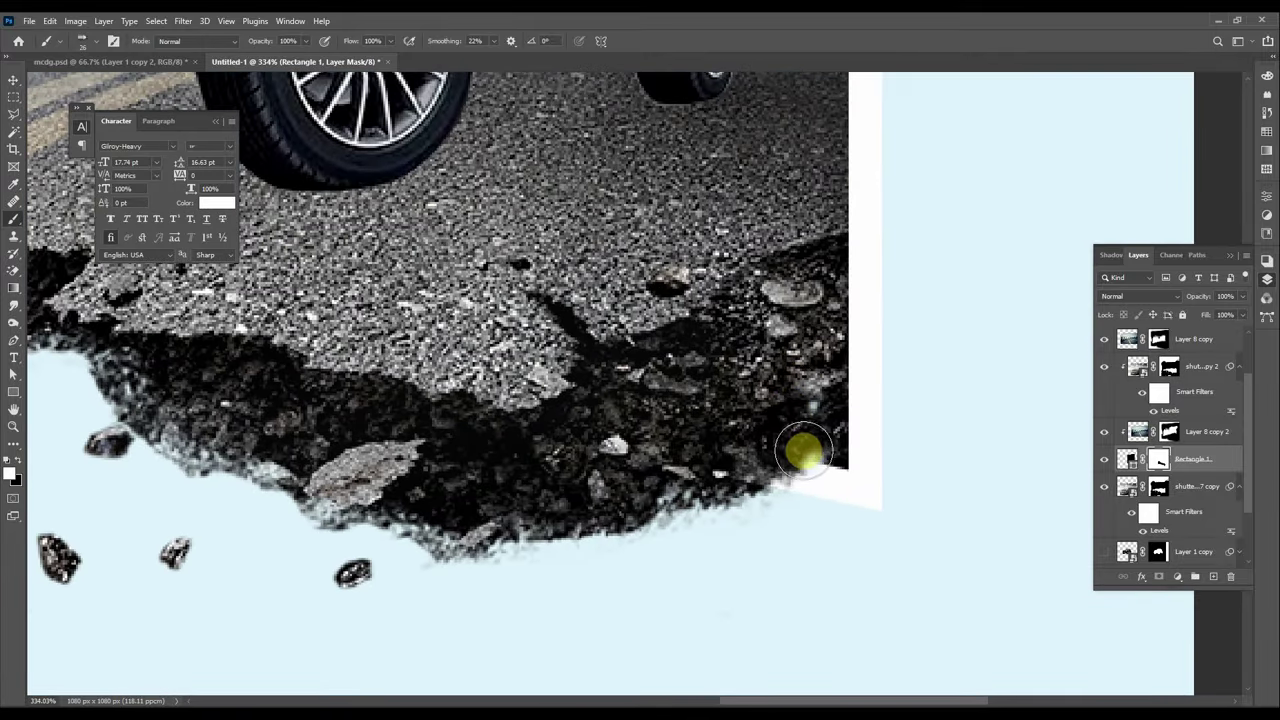
left_click_drag(811, 449, 828, 480)
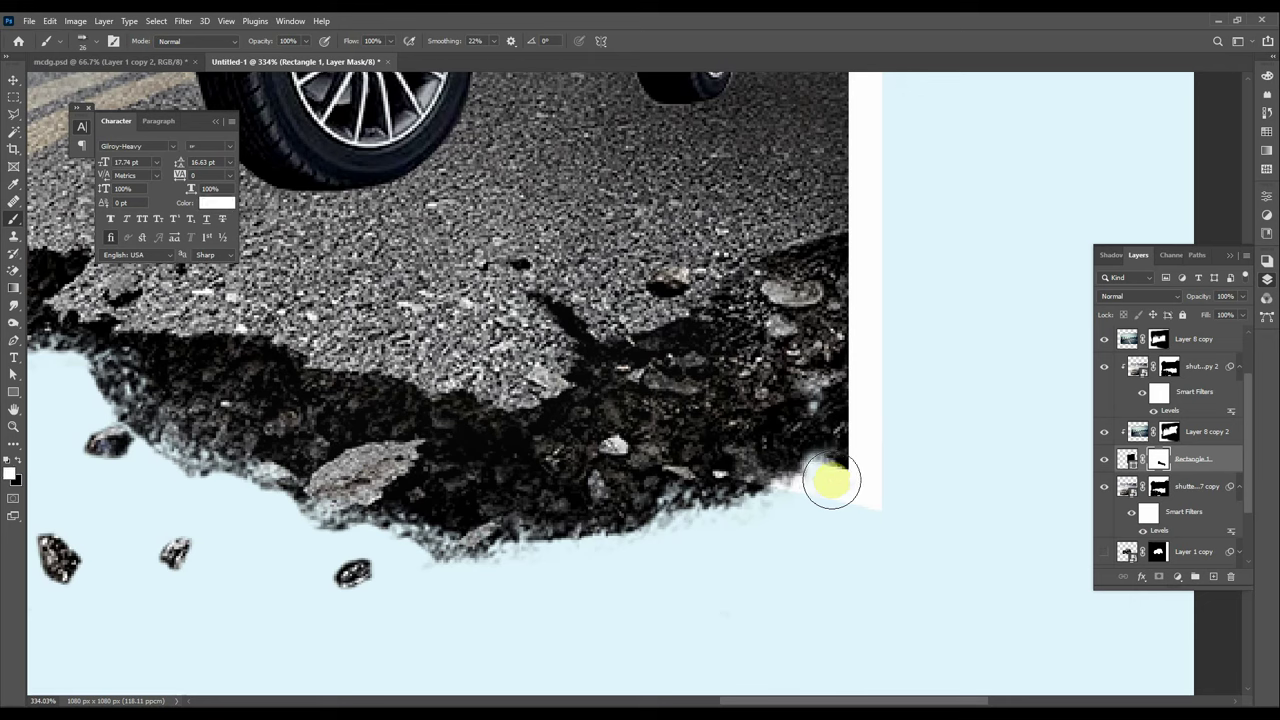
scroll(820, 406, "down", 4)
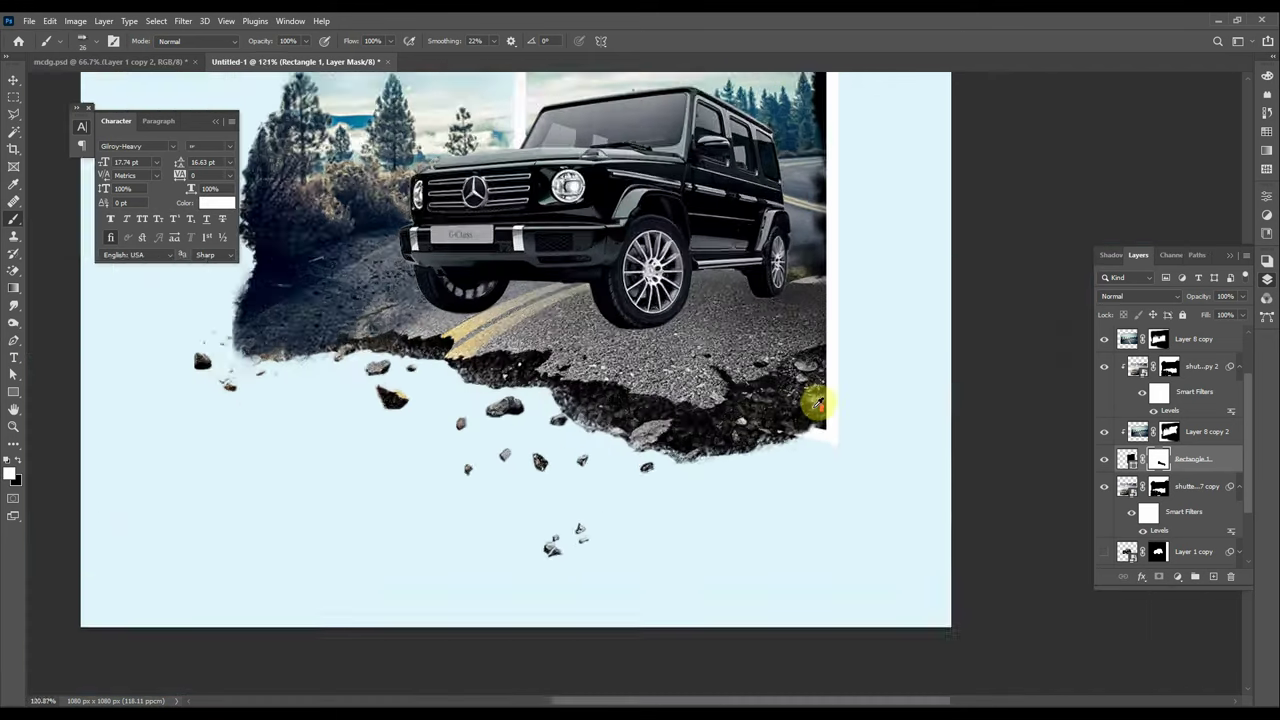
scroll(820, 404, "down", 3)
scroll(810, 380, "up", 3)
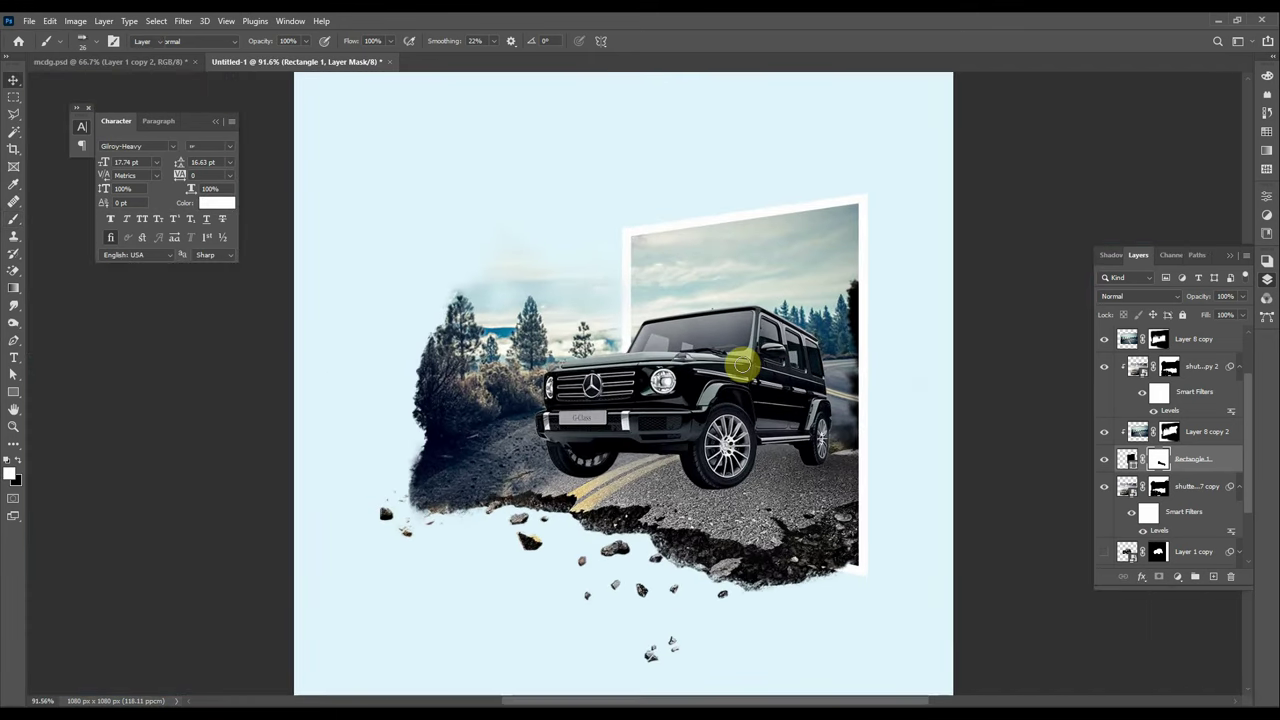
- Lasso a shape under the car onto a new black shadow layer below the car layer
left_click(19, 112)
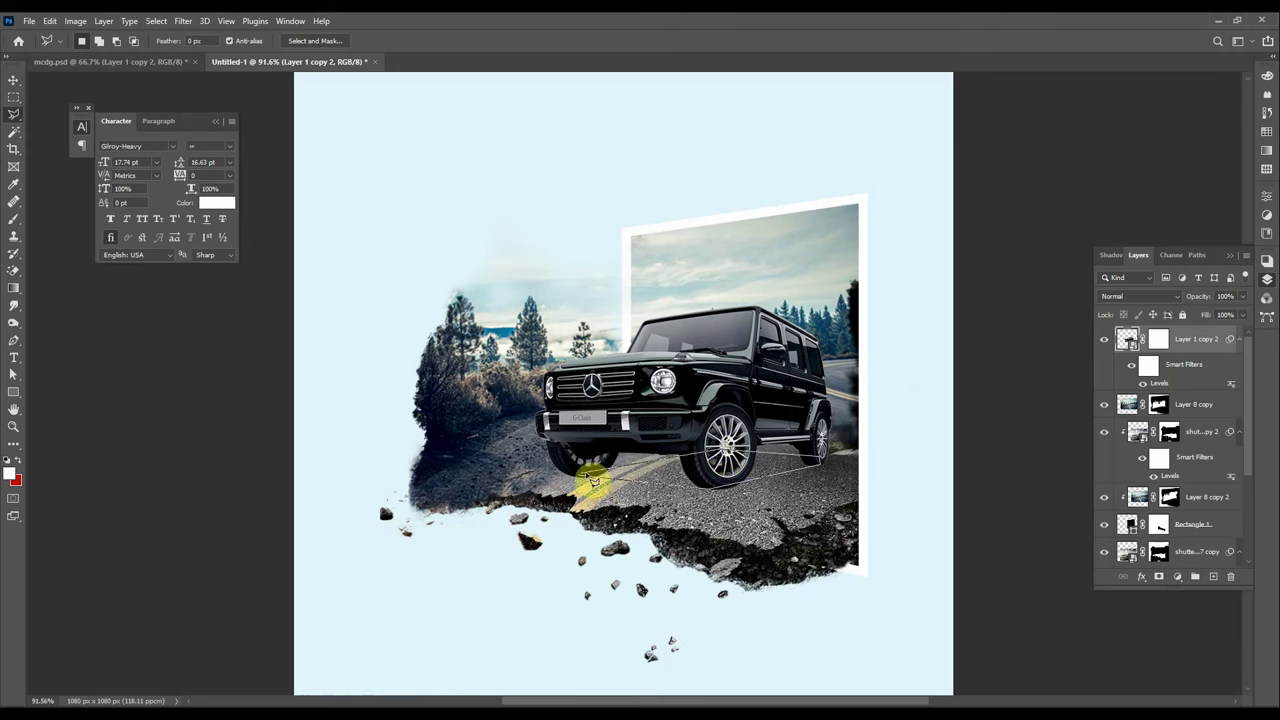
key("Return")
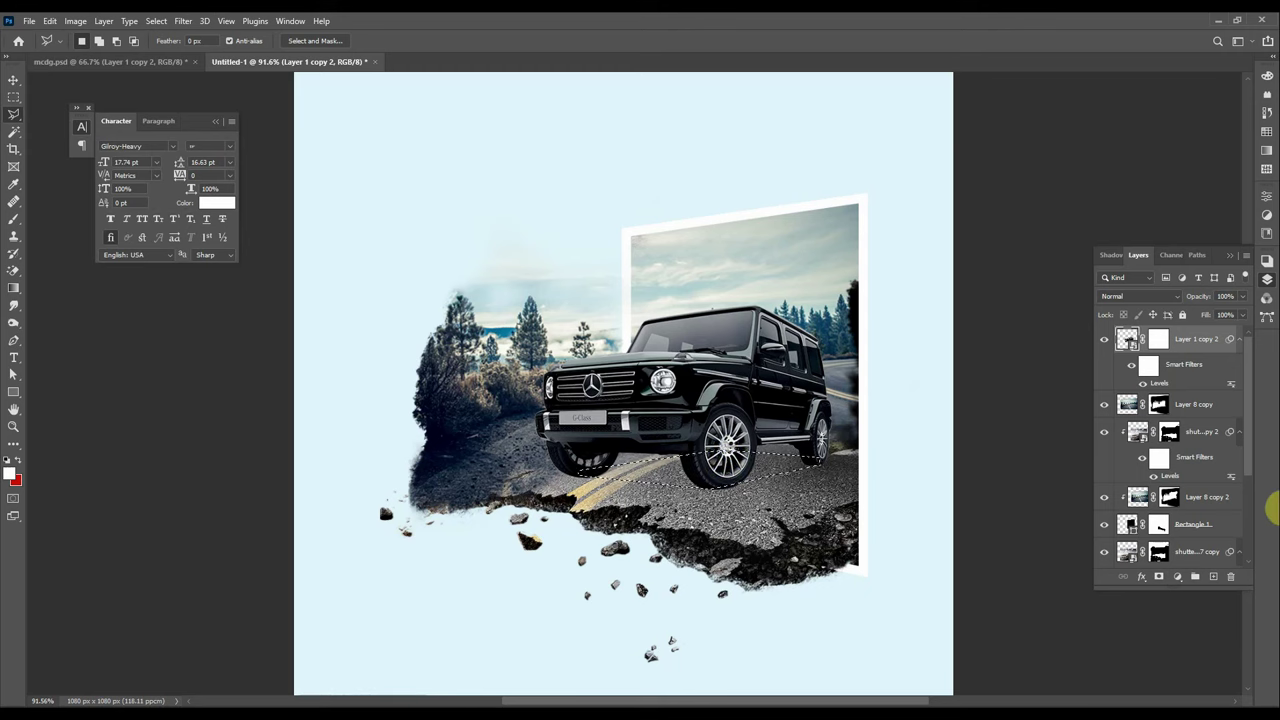
key("ctrl+shift+n")
key("Return")
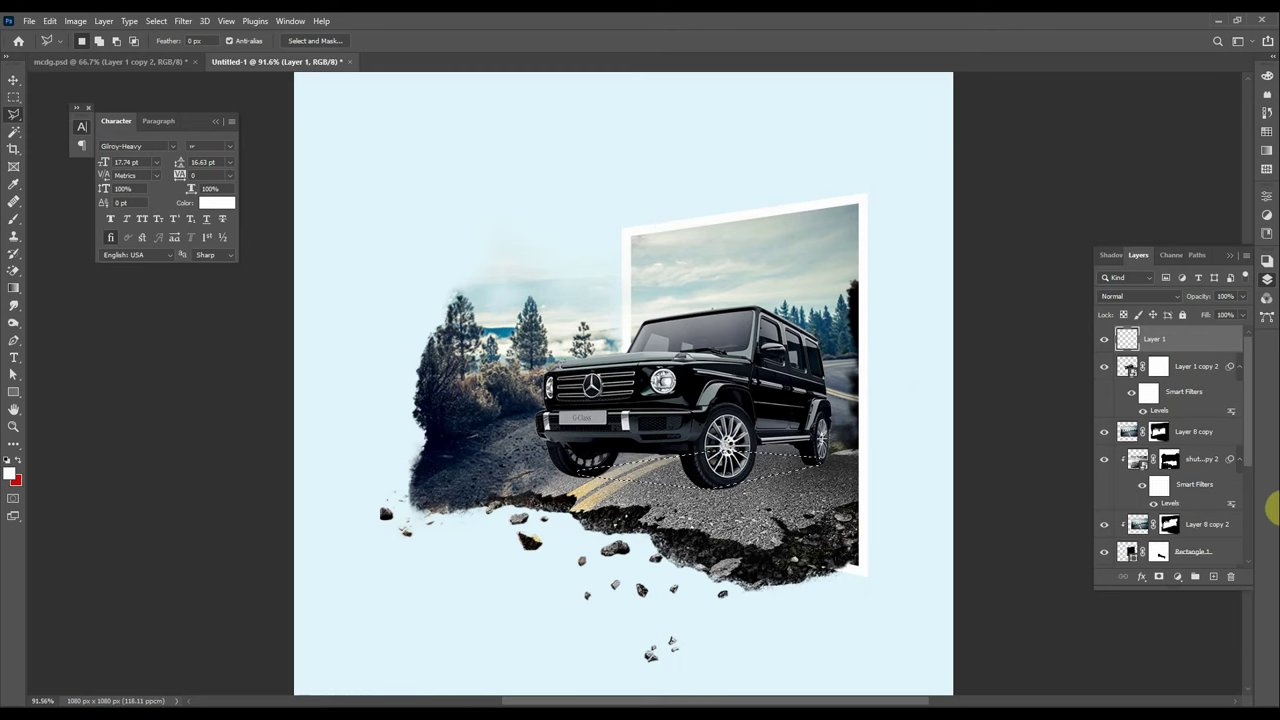
key("x")
left_click(9, 474)
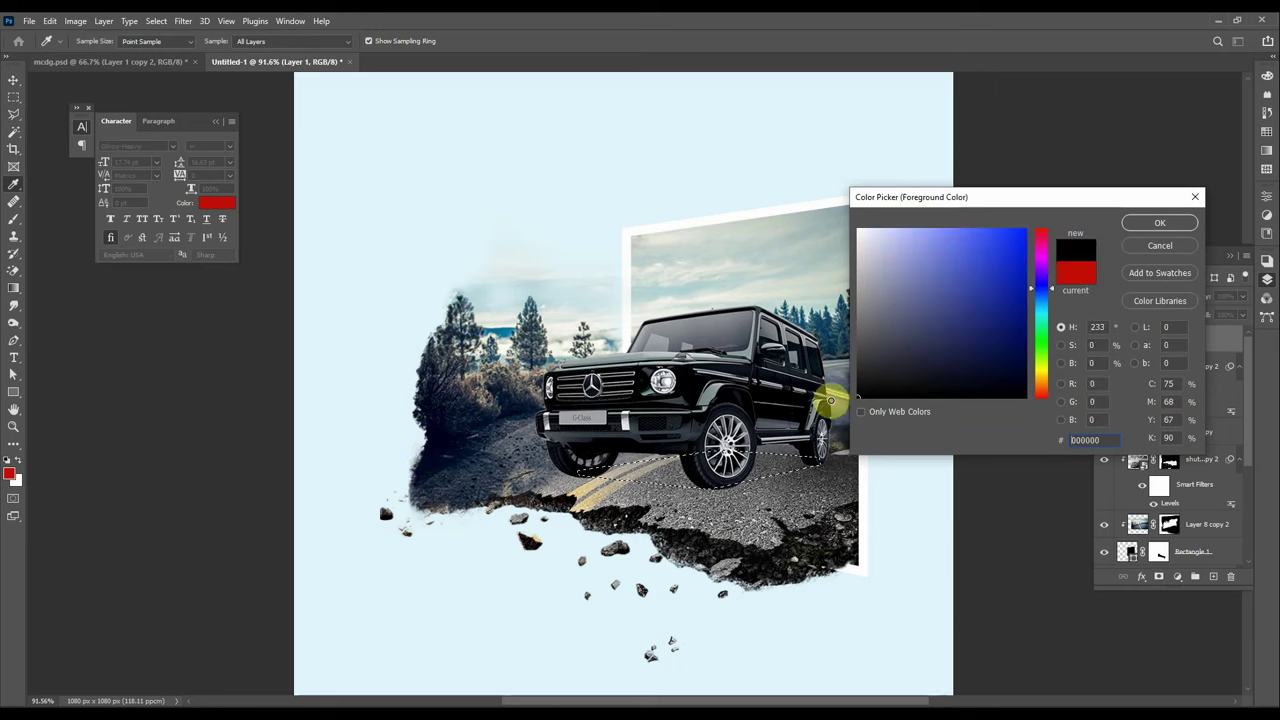
left_click(1160, 222)
key("ctrl+bracketleft")
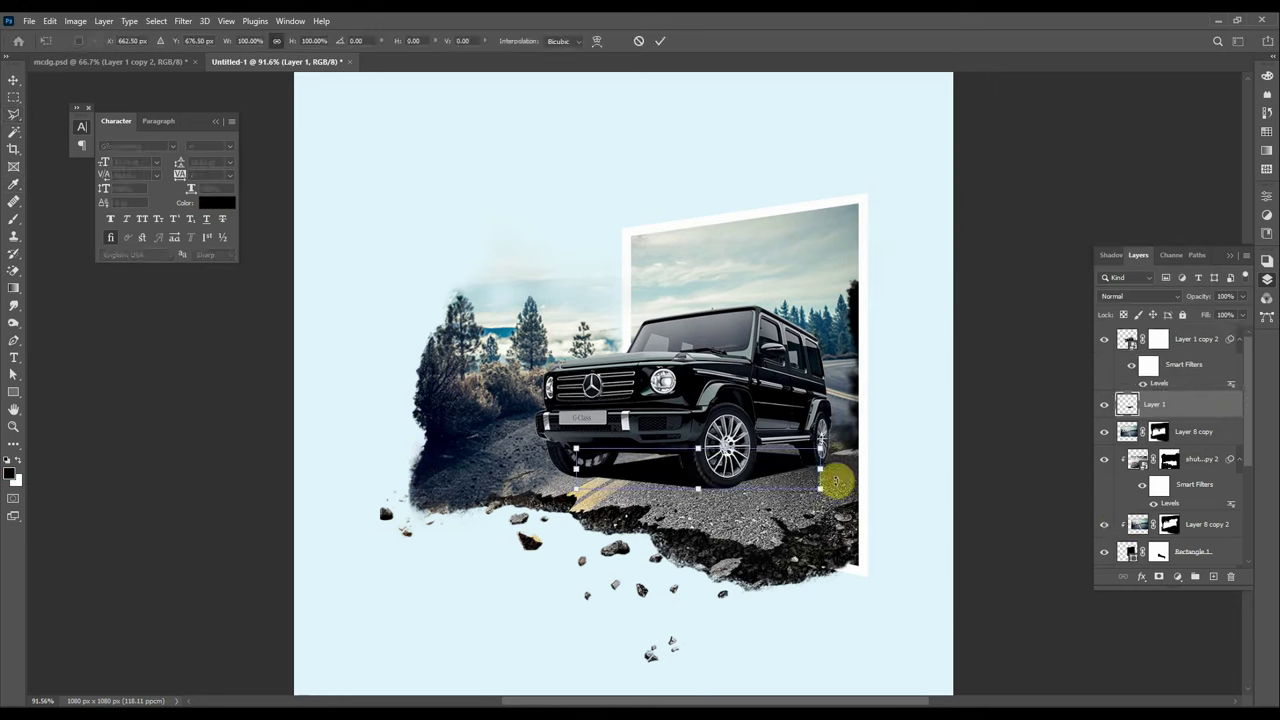
- Stretch the shadow slightly wider and soften it with a 4.7 Gaussian Blur
key("ctrl+t")
left_click_drag(831, 466, 838, 468)
left_click(660, 42)
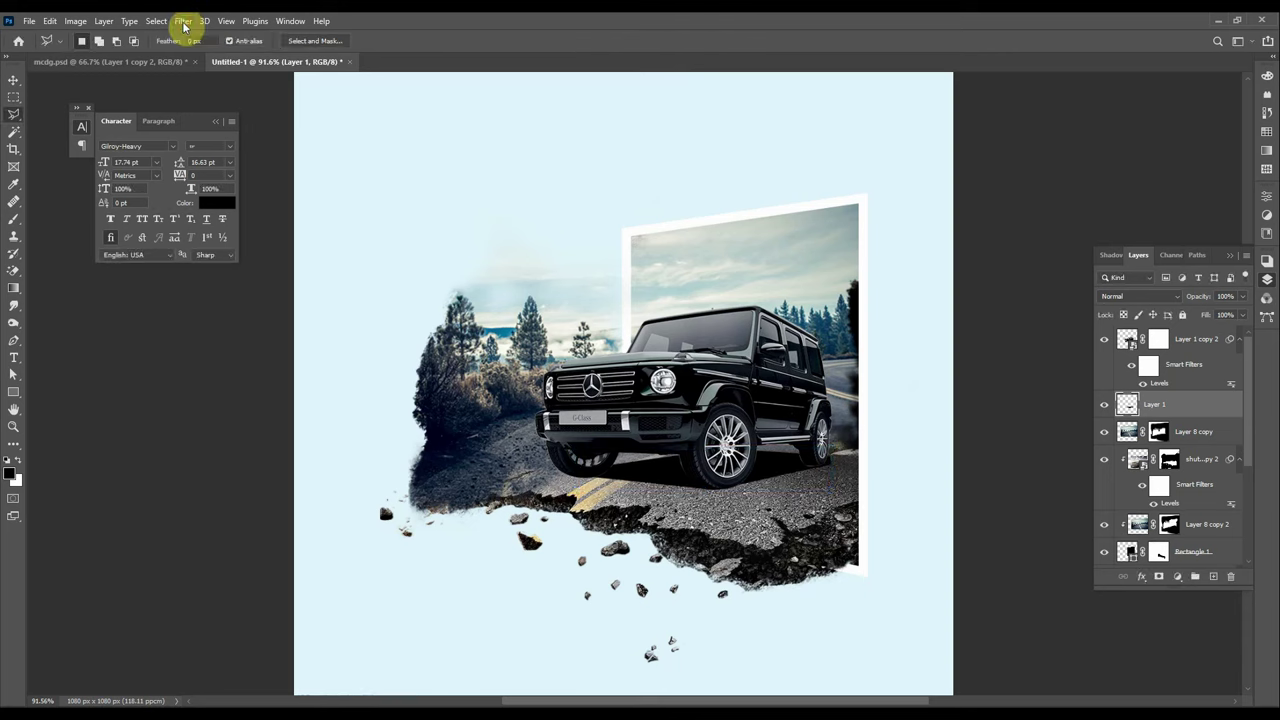
left_click(183, 20)
left_click(380, 238)
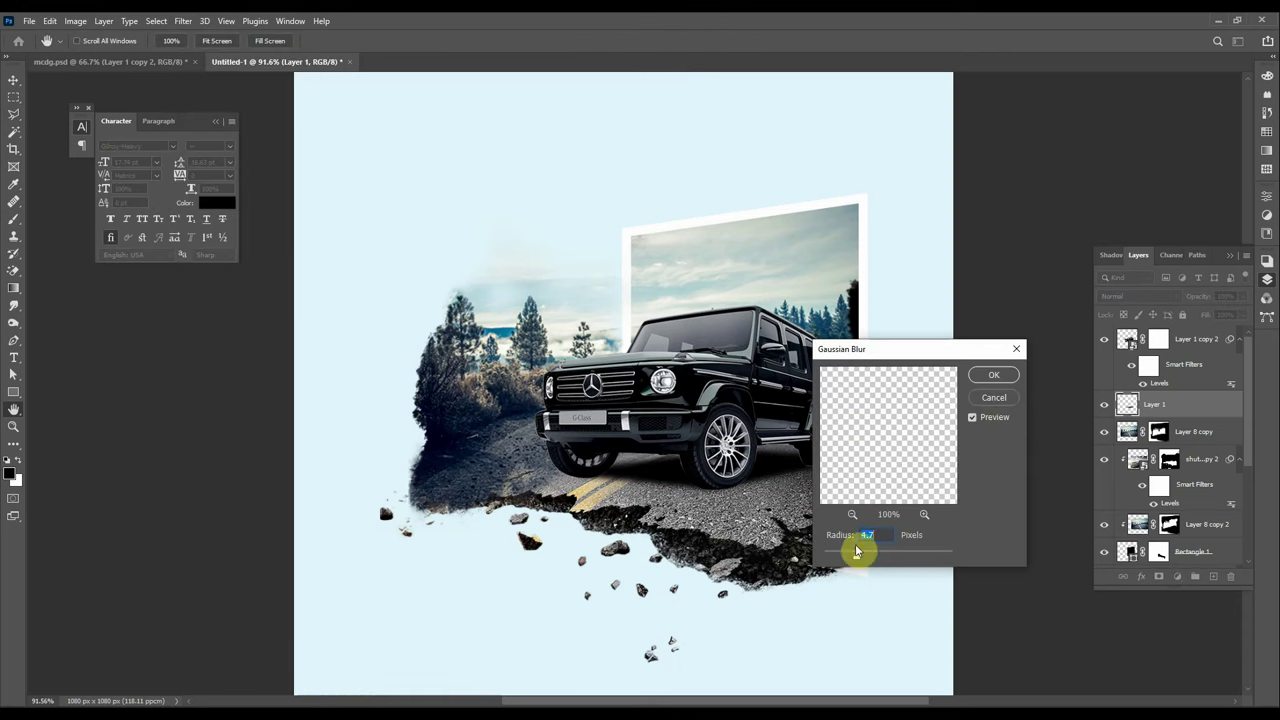
left_click(974, 378)
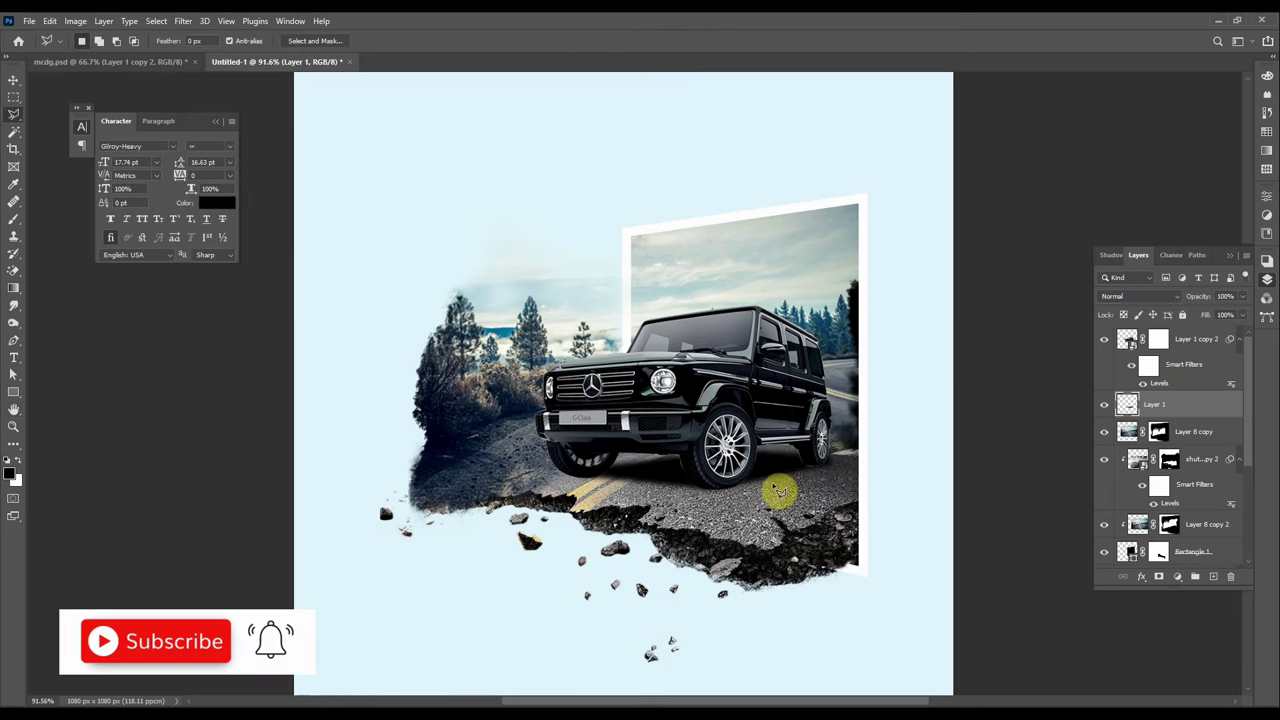
left_click(13, 305)
left_click(91, 335)
- Set the brush opacity to 94% and mask out the grass right of the rear wheel
scroll(626, 475, "up", 3)
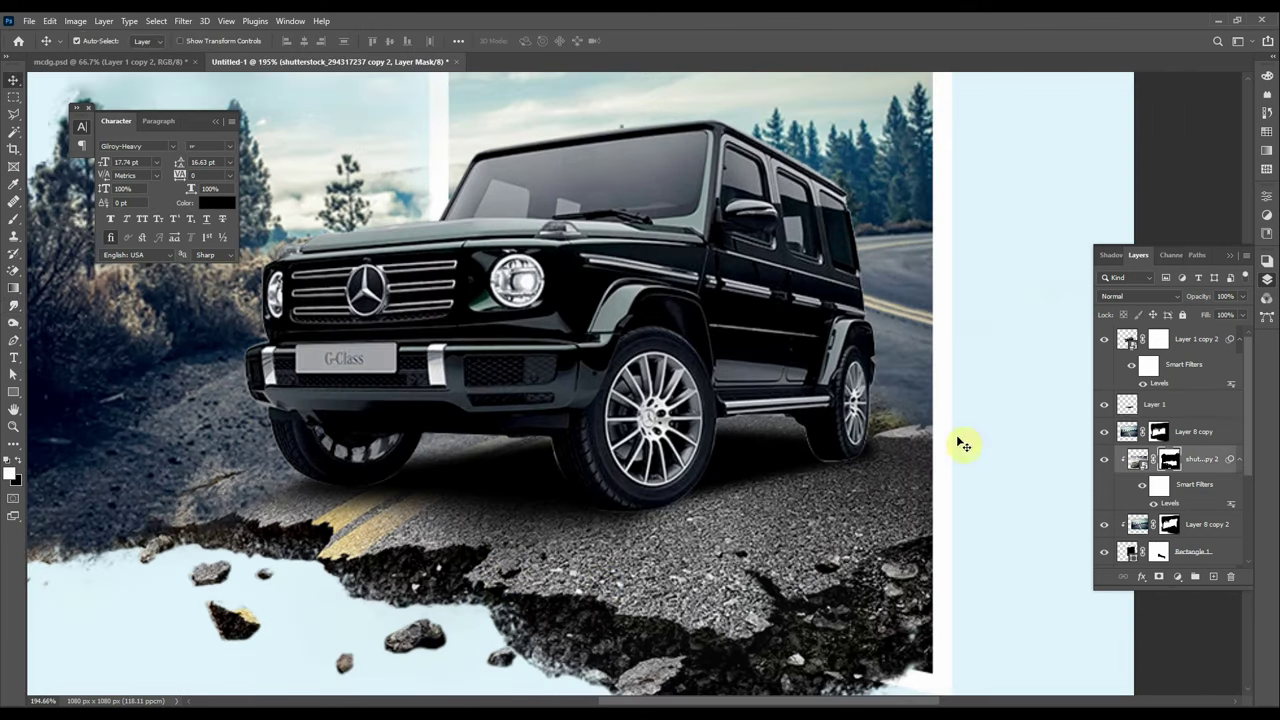
key("b")
scroll(910, 410, "up", 1, "alt")
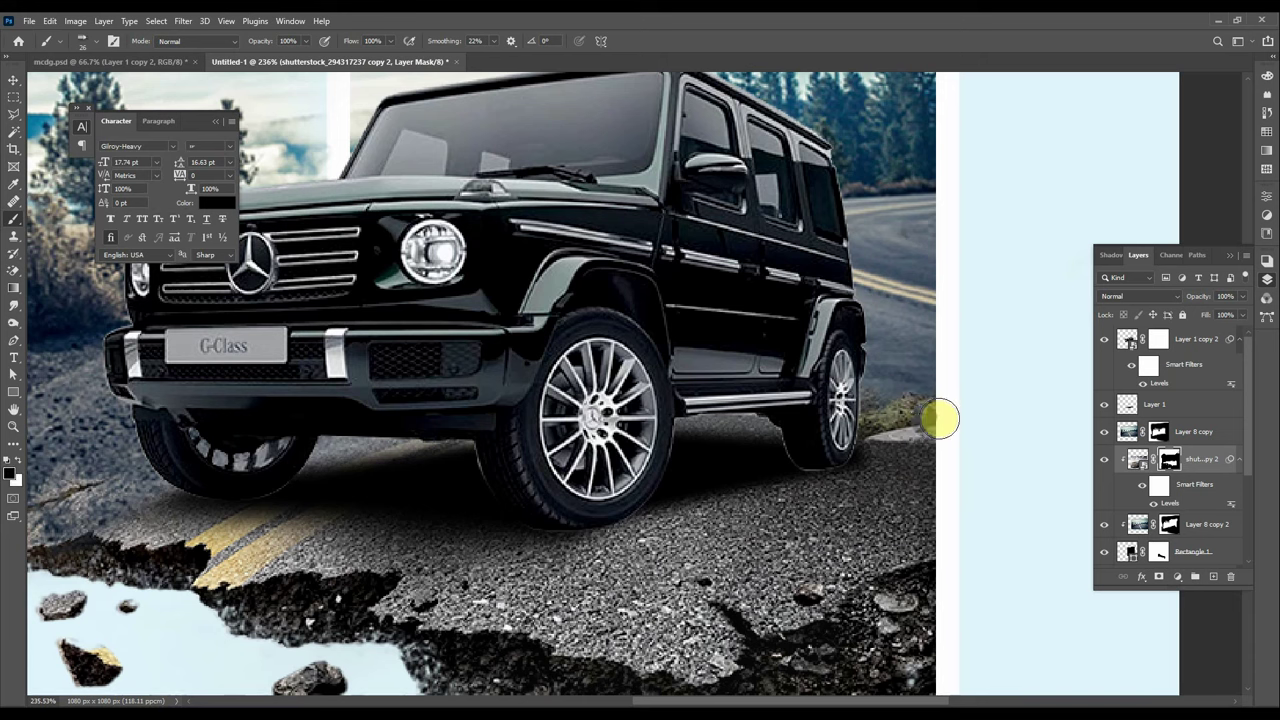
key("0")
key("1")
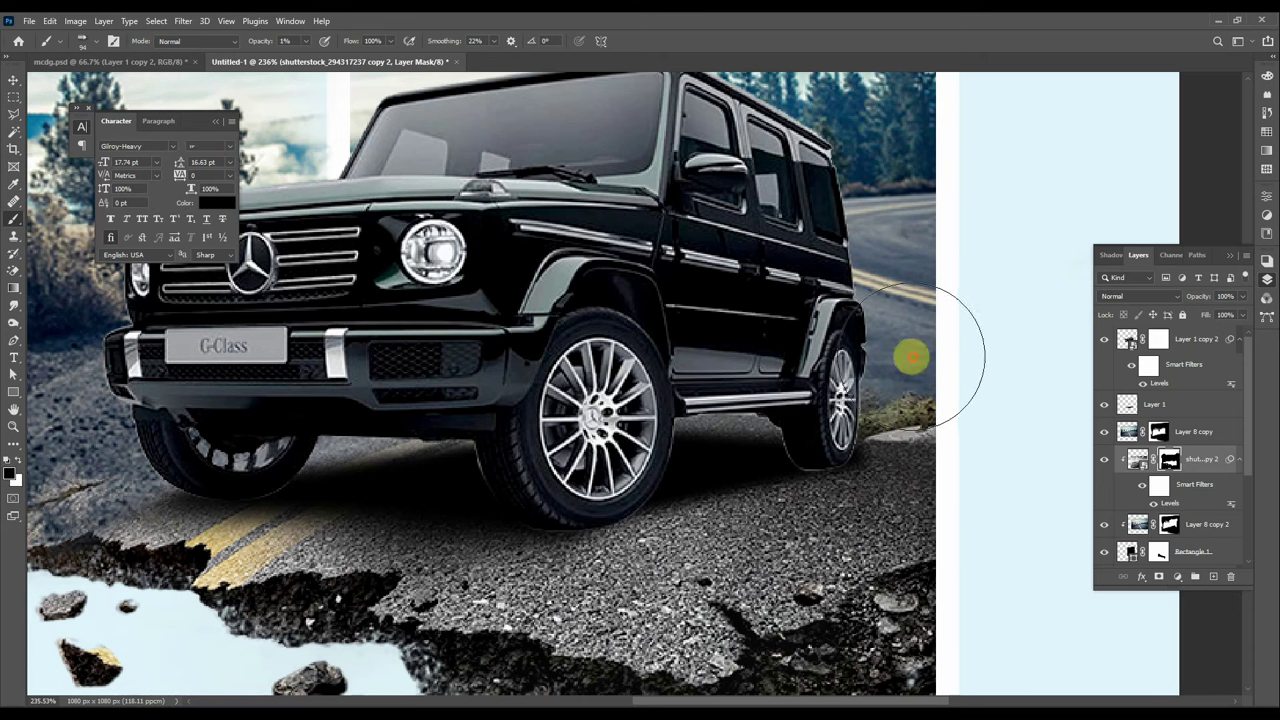
key("9")
key("4")
left_click_drag(886, 420, 886, 337)
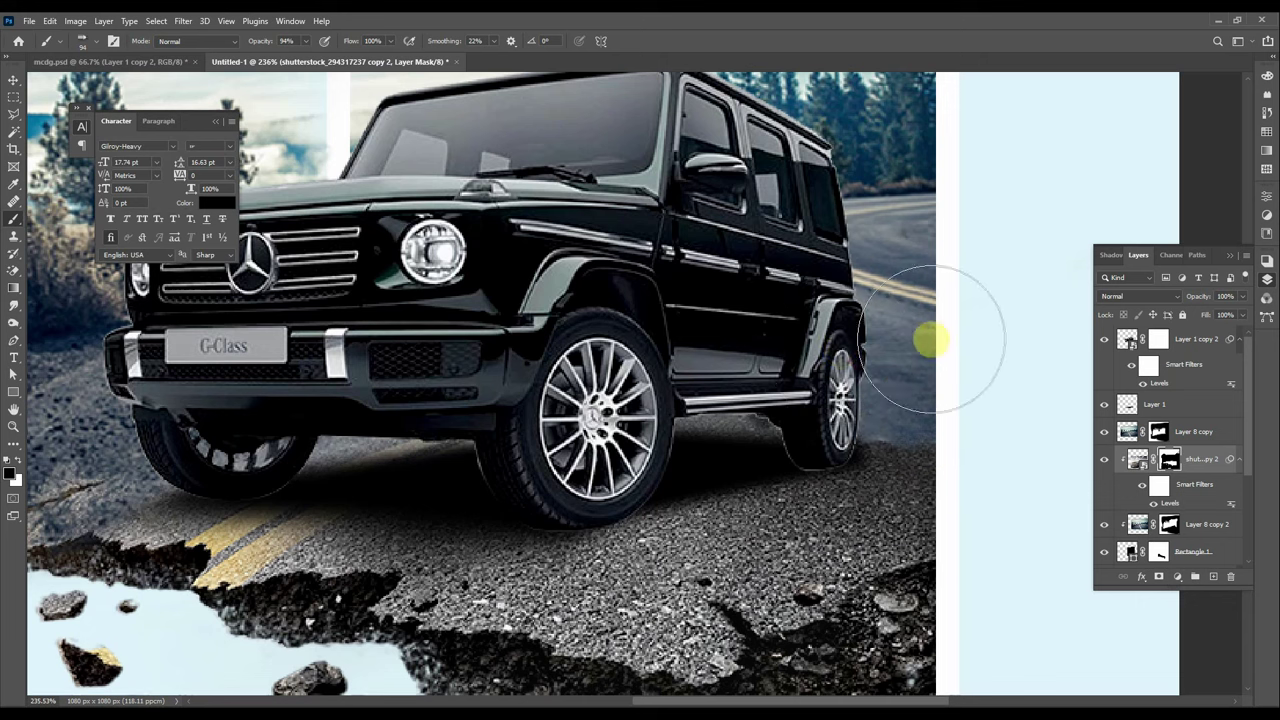
- With a smaller brush, restore grass and rocks beside the rear wheel and refine the mask
key("[")
key("[")
key("[")
left_click(897, 397)
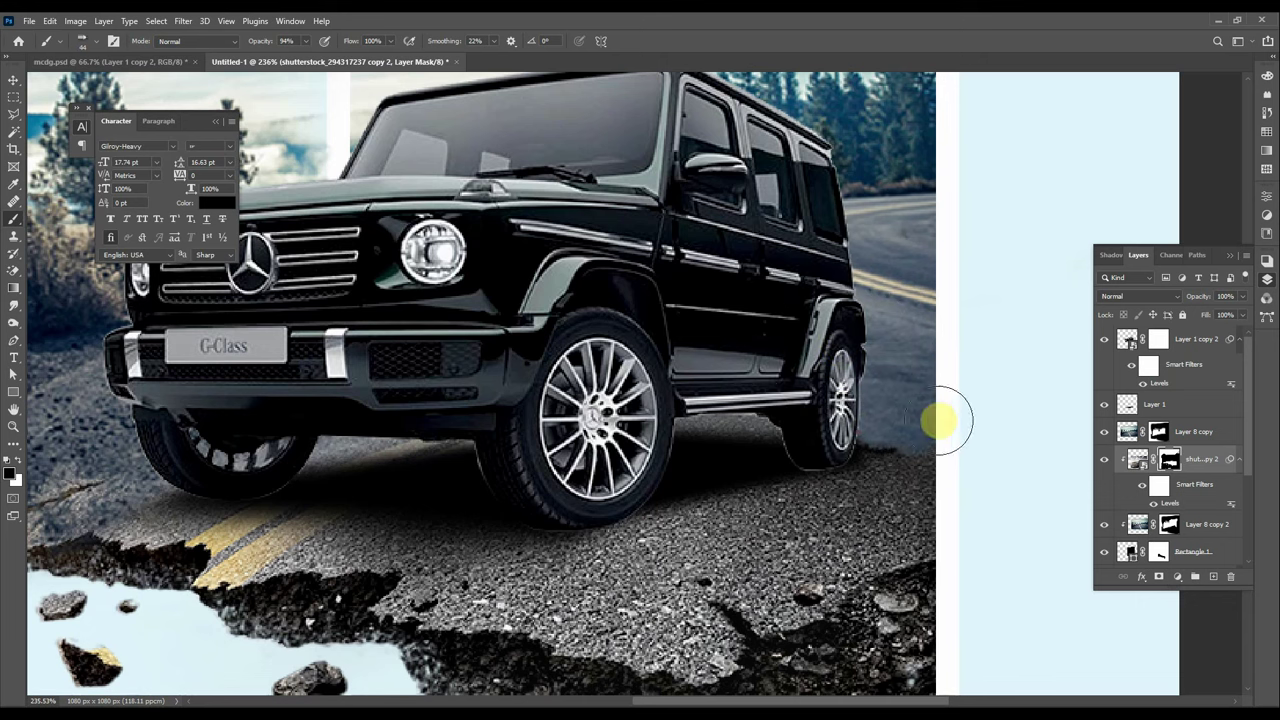
mouse_move(971, 453)
left_mouse_down()
mouse_move(864, 352)
mouse_move(919, 443)
mouse_move(904, 418)
left_mouse_up()
key("x")
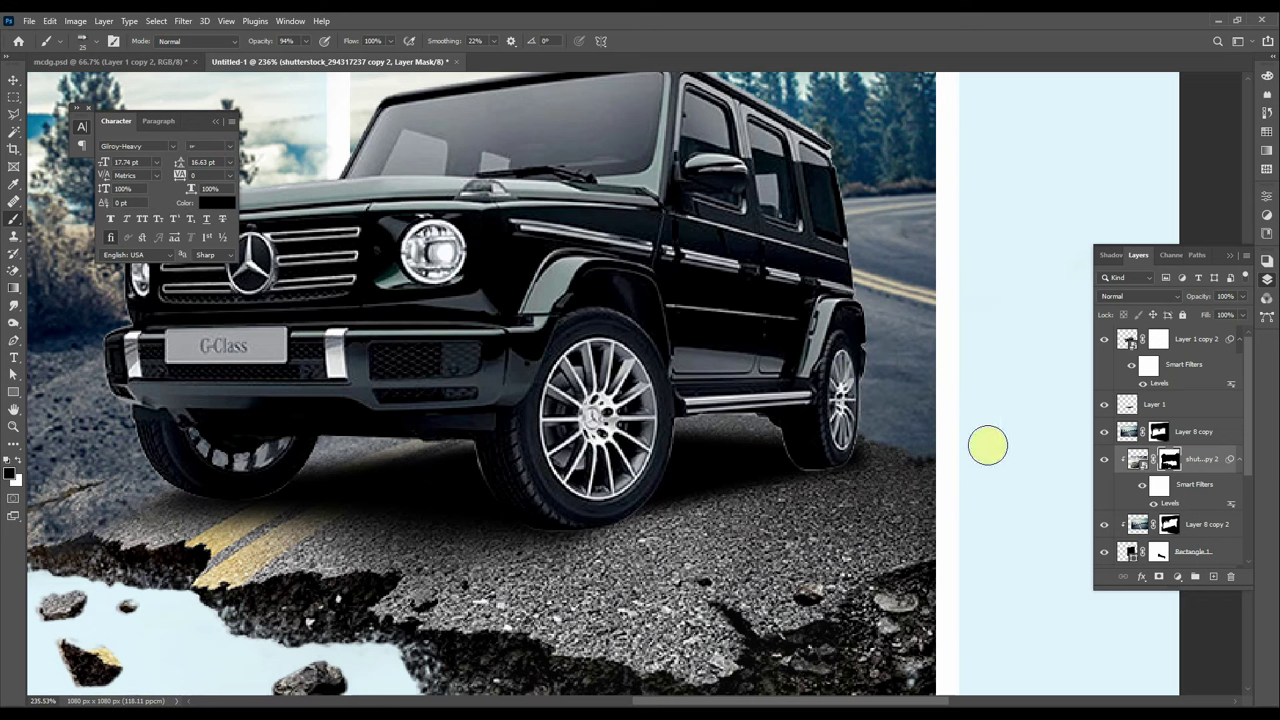
scroll(920, 434, "up", 3)
key("x")
mouse_move(891, 449)
left_mouse_down()
mouse_move(851, 420)
mouse_move(923, 423)
left_mouse_up()
key("x")
scroll(765, 365, "down", 3)
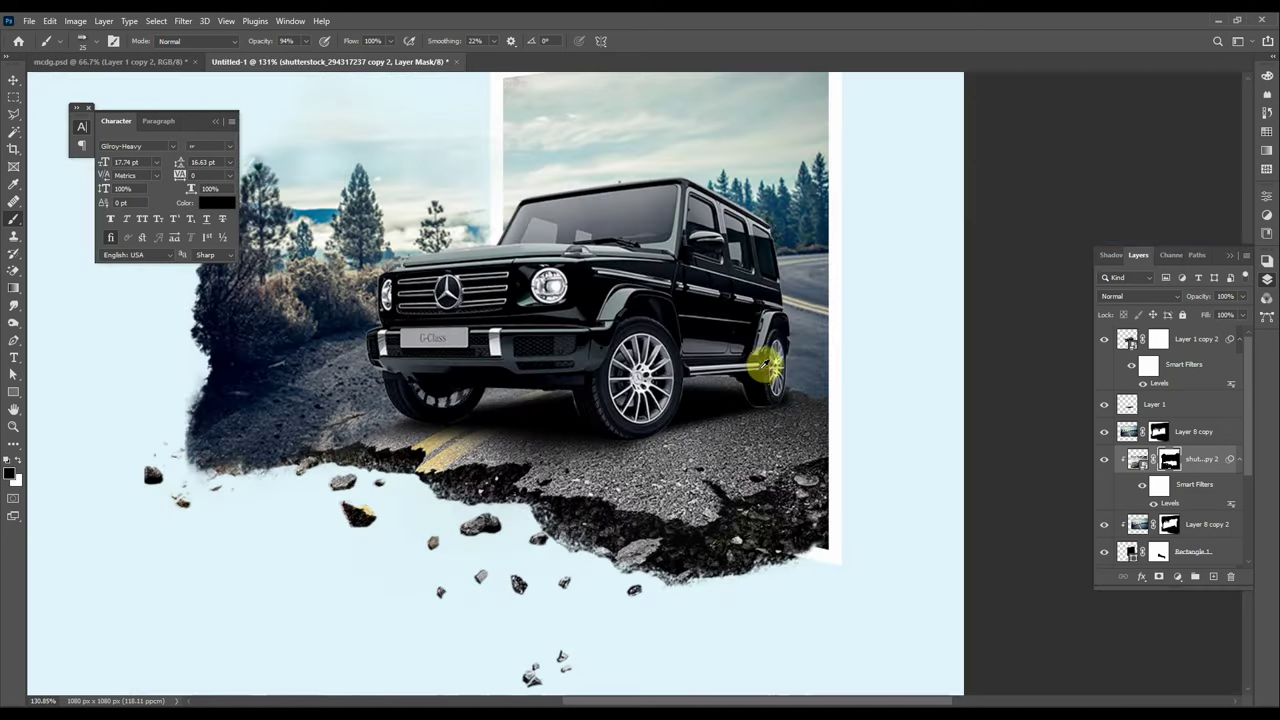
- On Layer 1 copy 2's mask, paint out the area under the sill and rear wheel arch
key("v")
left_click(1162, 341)
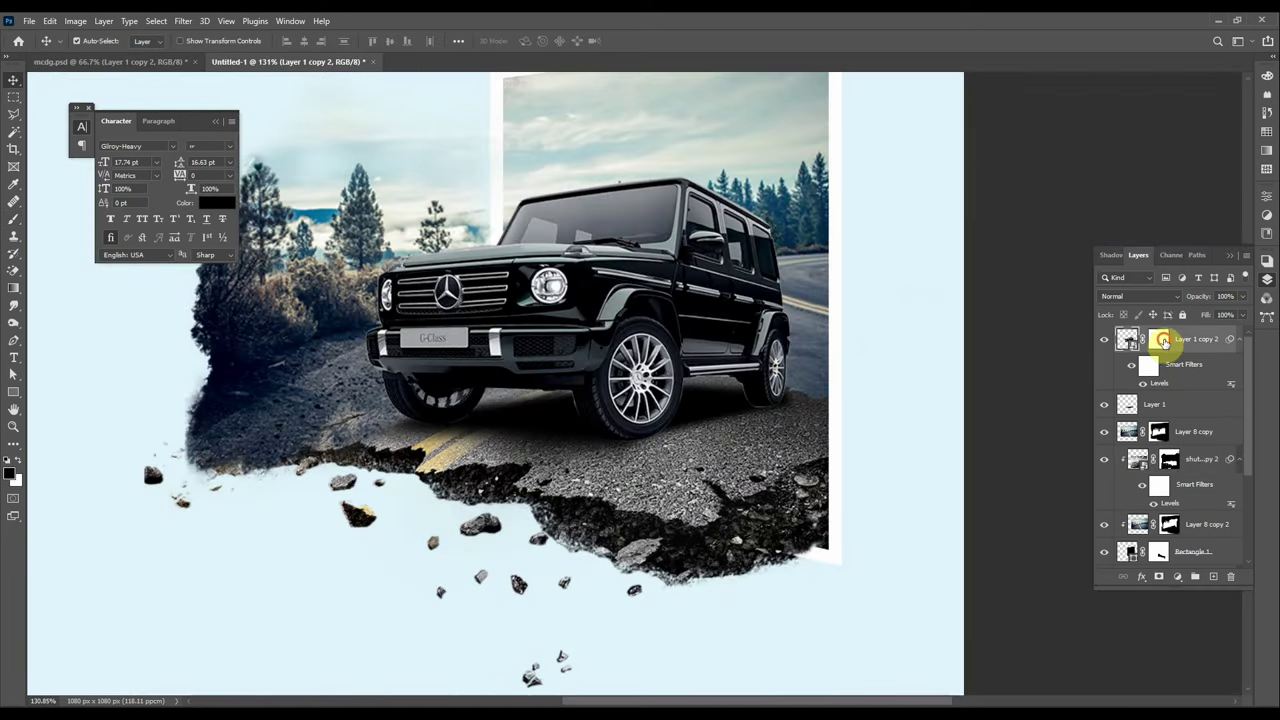
key("b")
scroll(720, 374, "up", 5)
left_click_drag(814, 428, 740, 428)
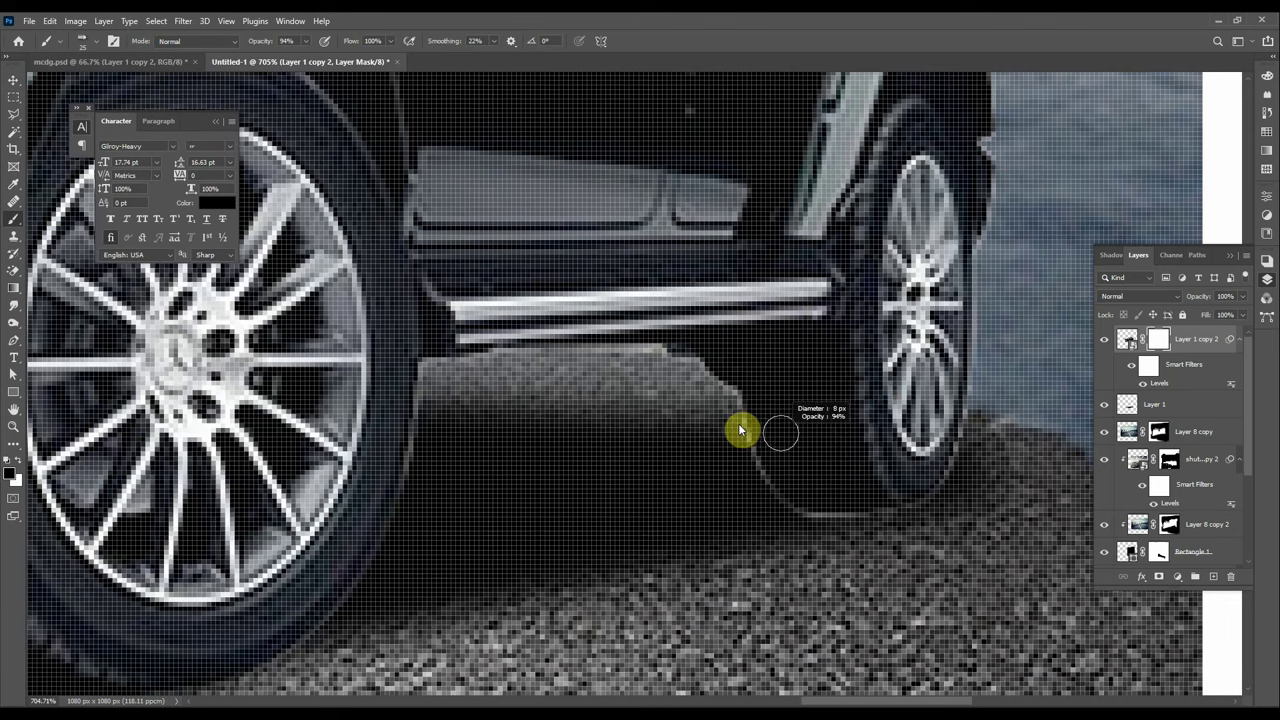
scroll(1008, 344, "up", 3)
scroll(853, 285, "right", 3)
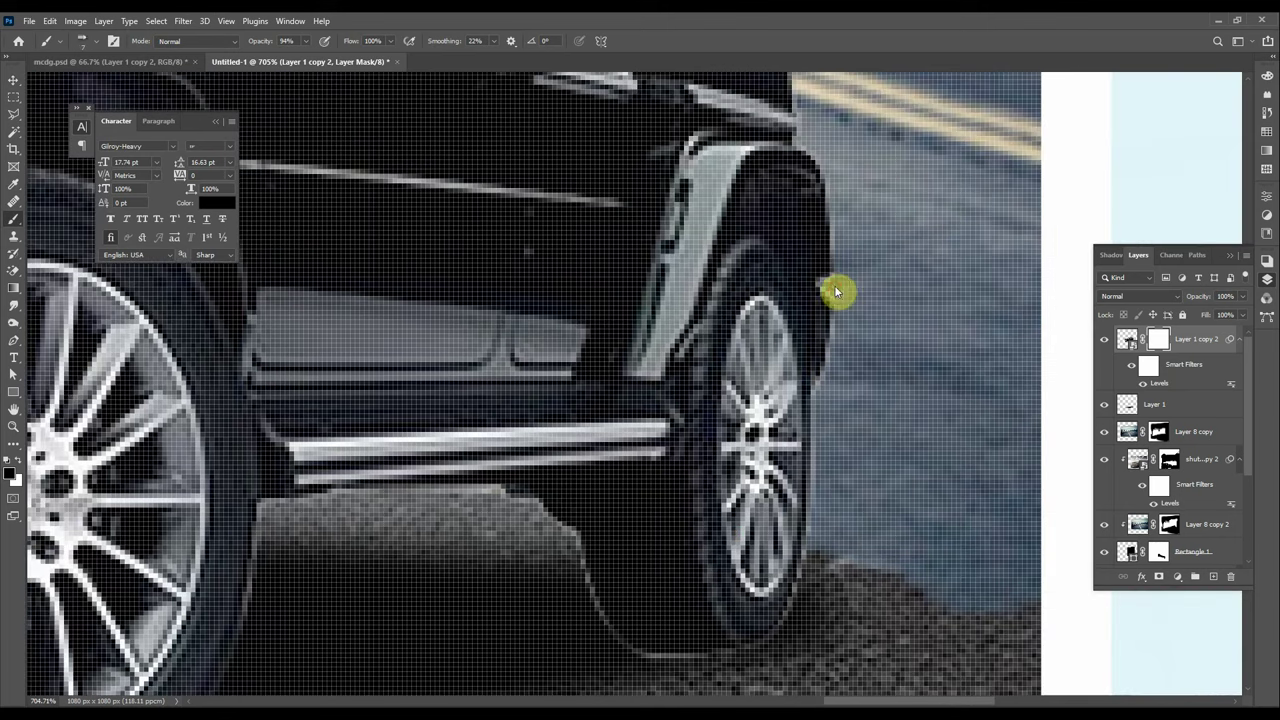
left_click_drag(836, 291, 834, 262)
key("0")
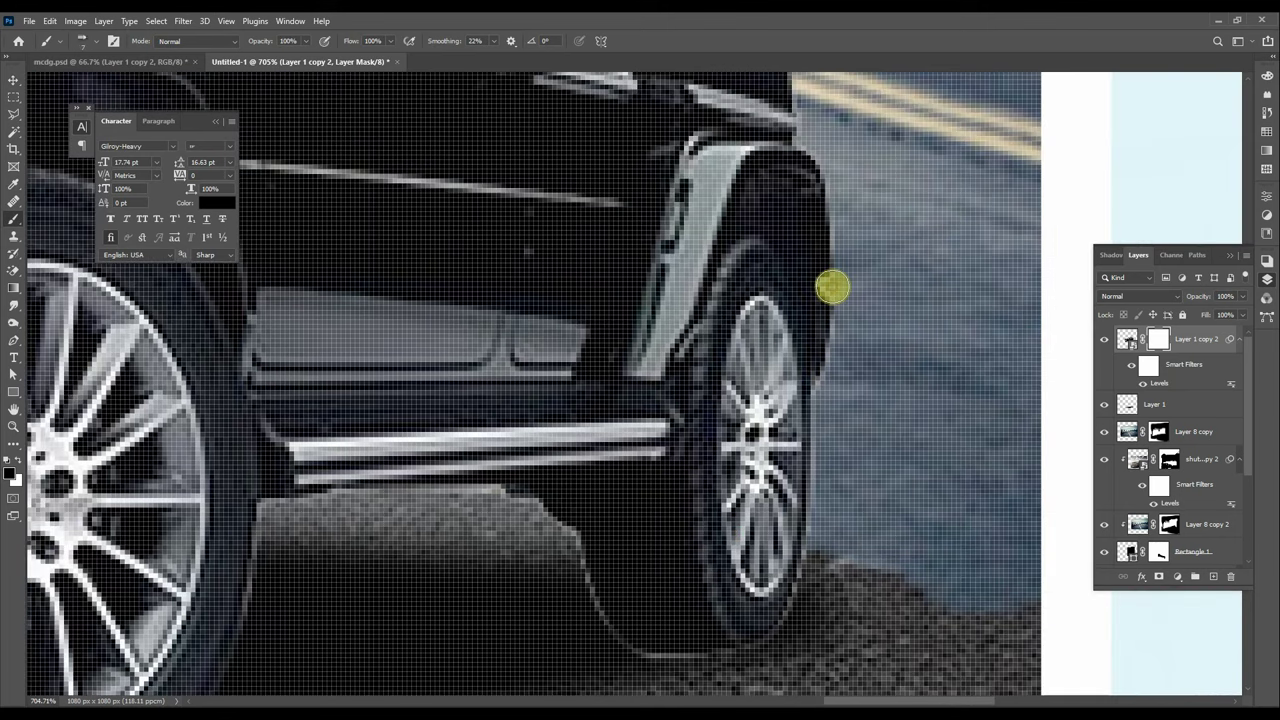
- Choose a different soft brush from the brush presets
scroll(833, 330, "down", 4)
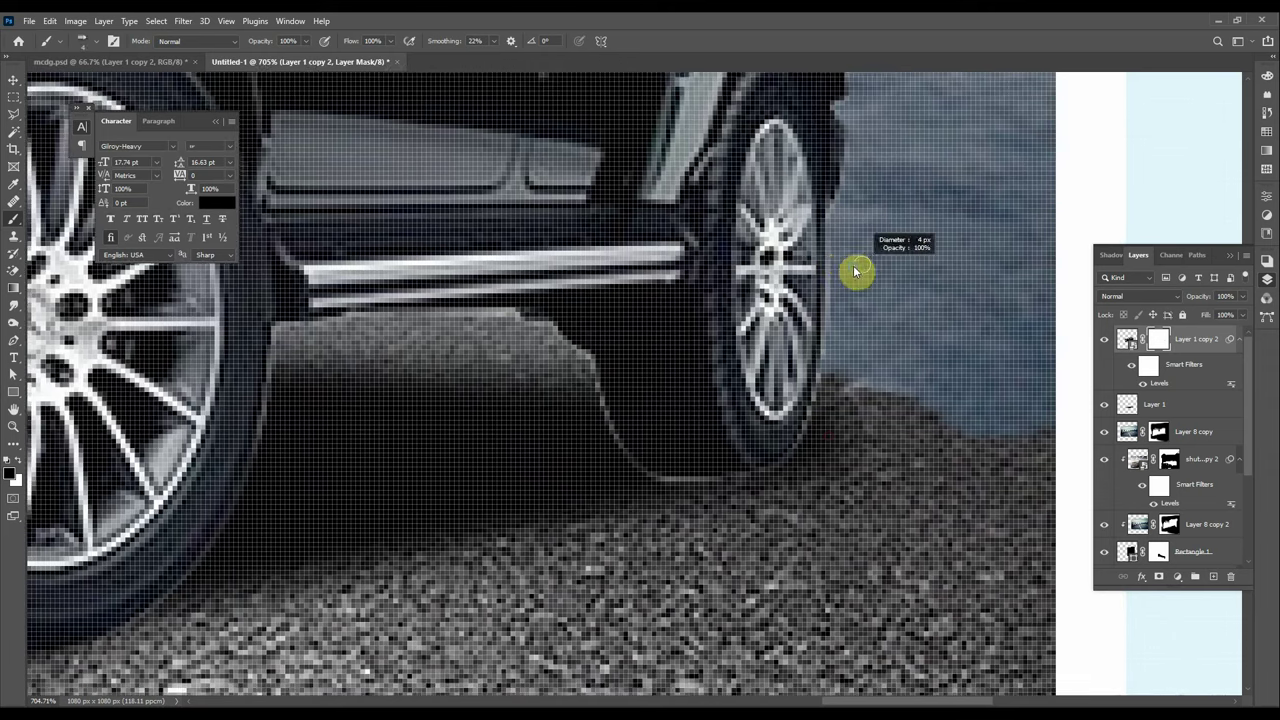
right_click(880, 338)
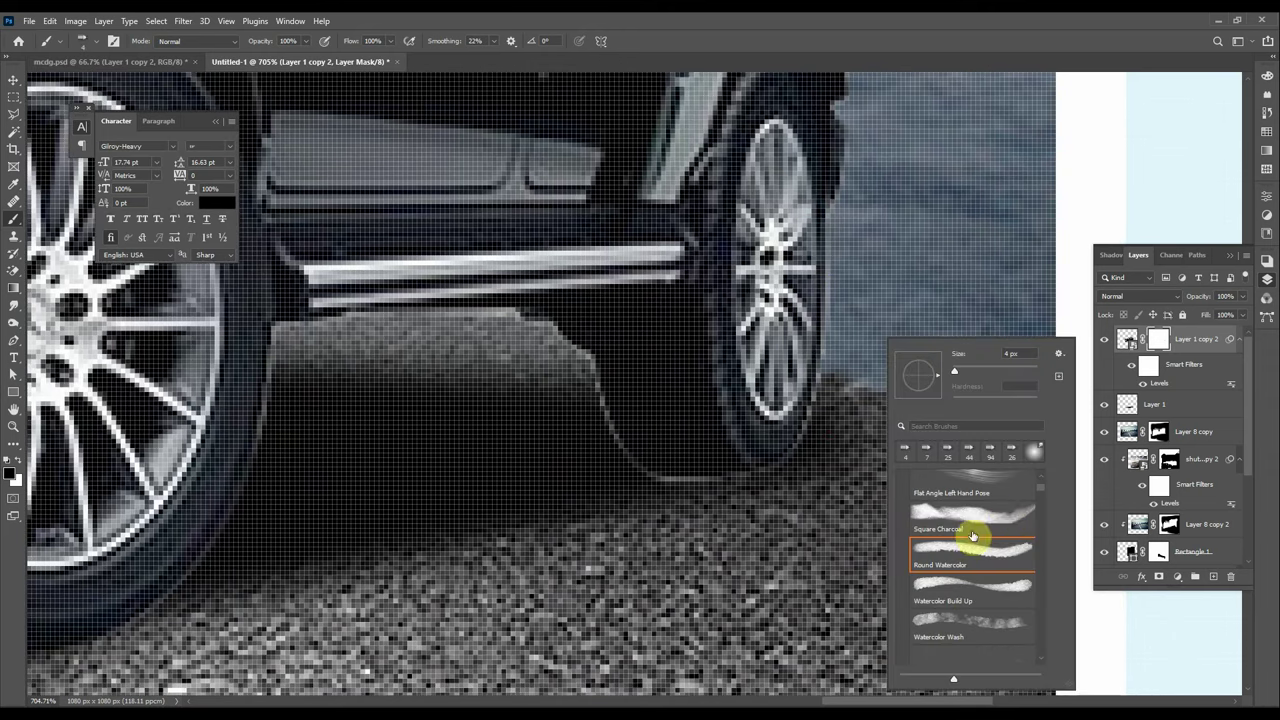
left_click(836, 307)
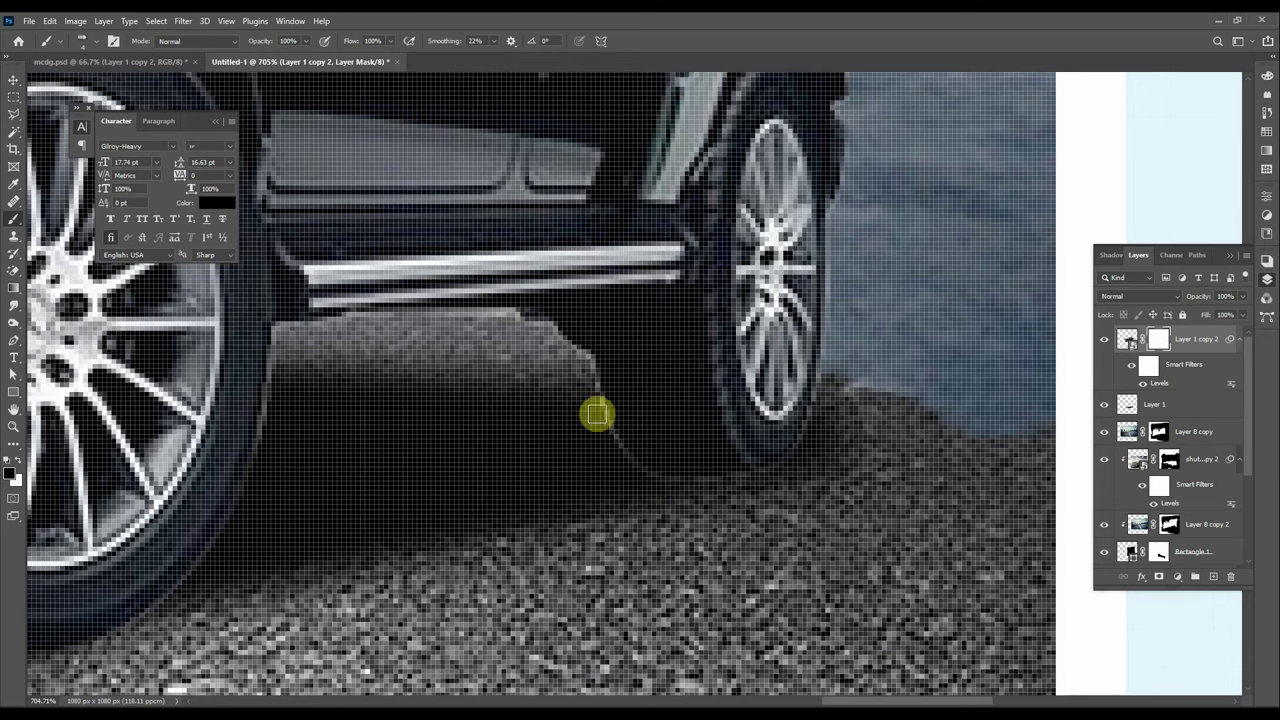
scroll(740, 430, "down", 5)
right_click(822, 342)
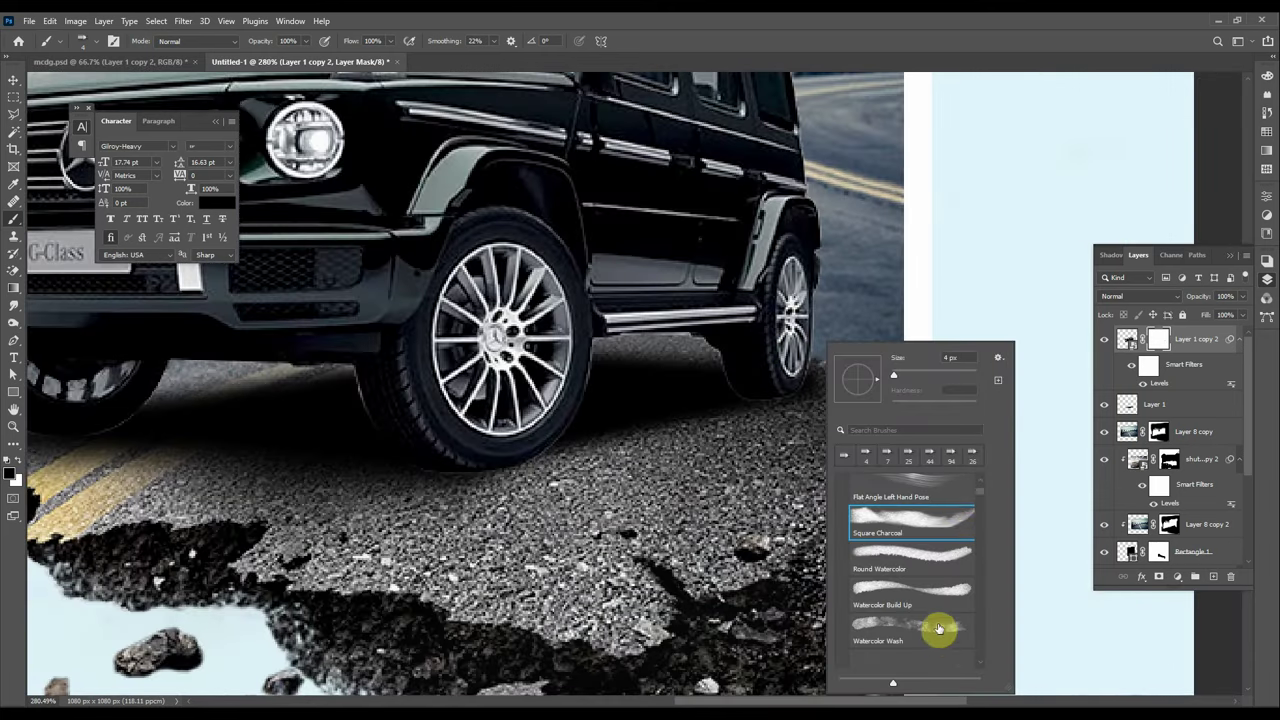
scroll(935, 600, "down", 3)
left_click(720, 410)
right_click(785, 333)
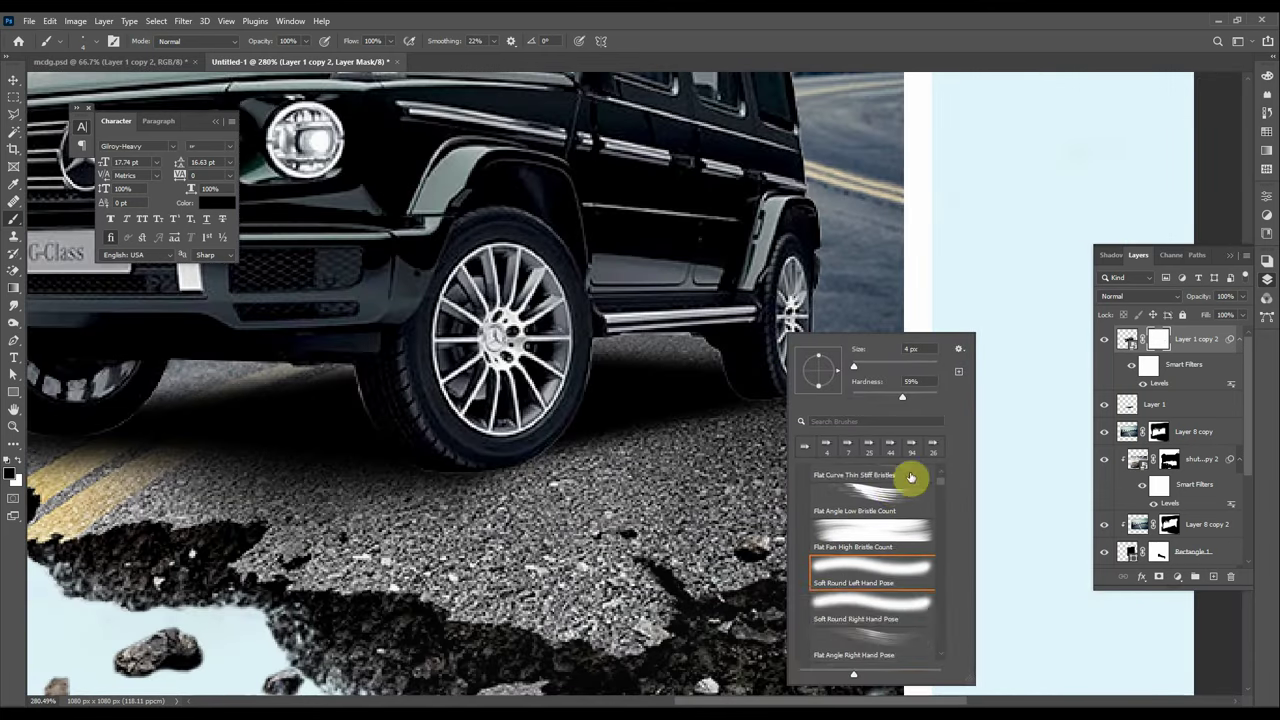
scroll(897, 560, "down", 4)
left_click(671, 440)
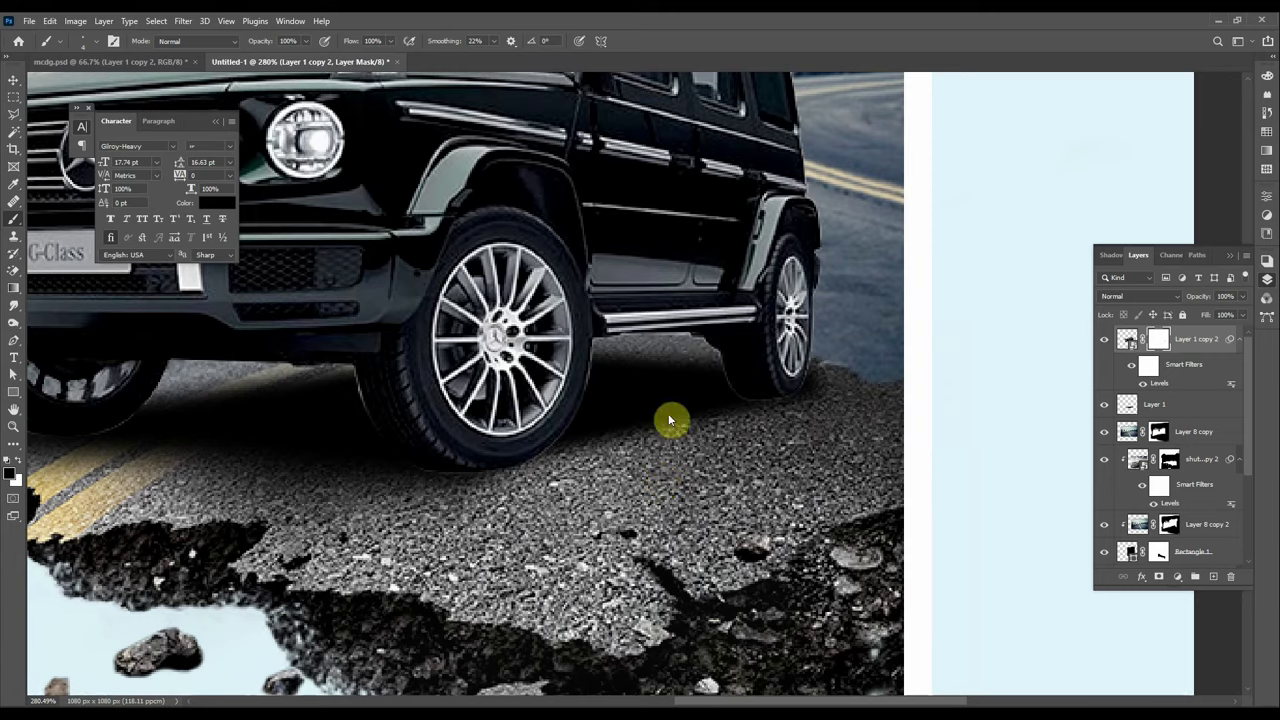
- Paint along the shadow edge under the car and rear tyre
scroll(729, 337, "up", 5)
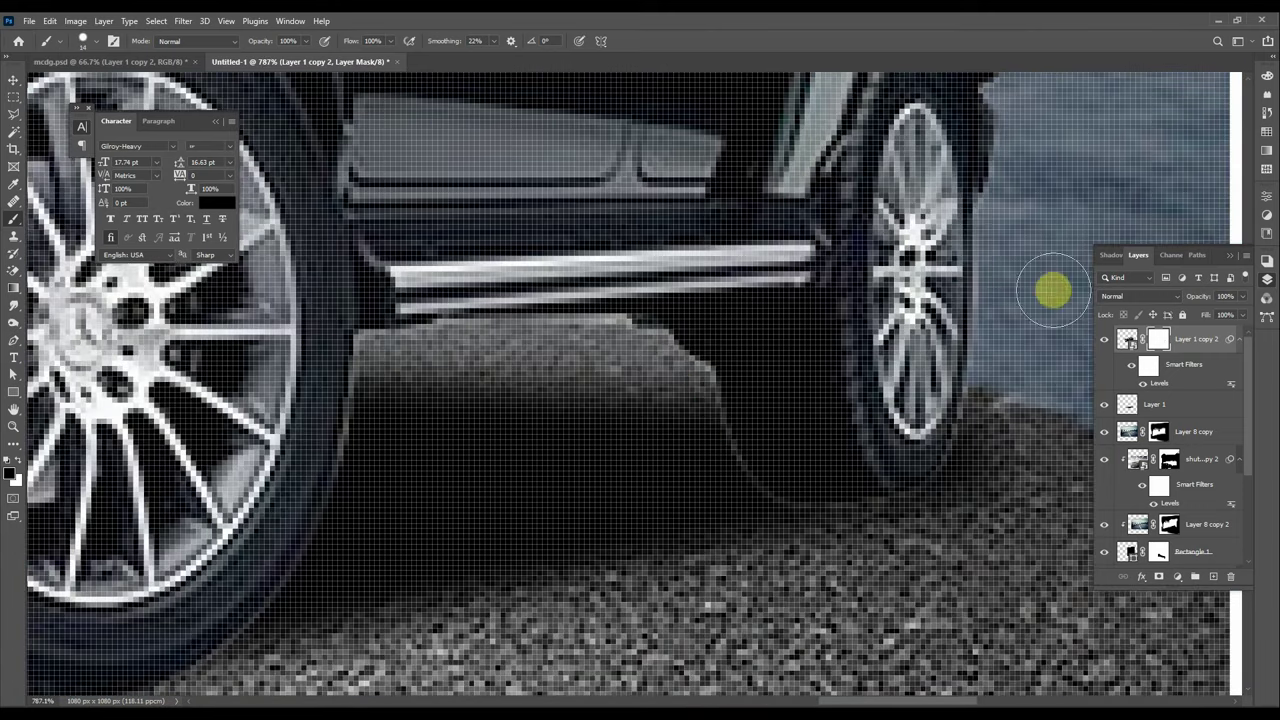
left_click_drag(1053, 290, 873, 310)
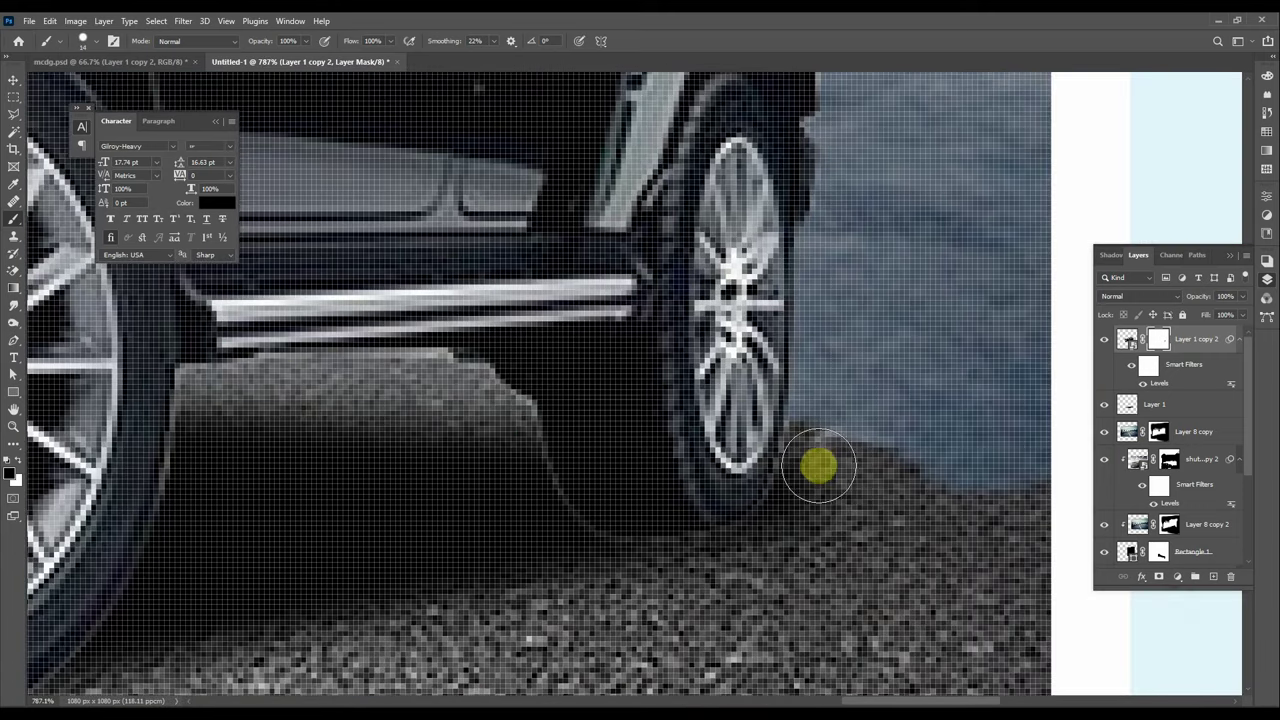
mouse_move(754, 571)
left_mouse_down()
mouse_move(919, 424)
mouse_move(760, 336)
left_mouse_up()
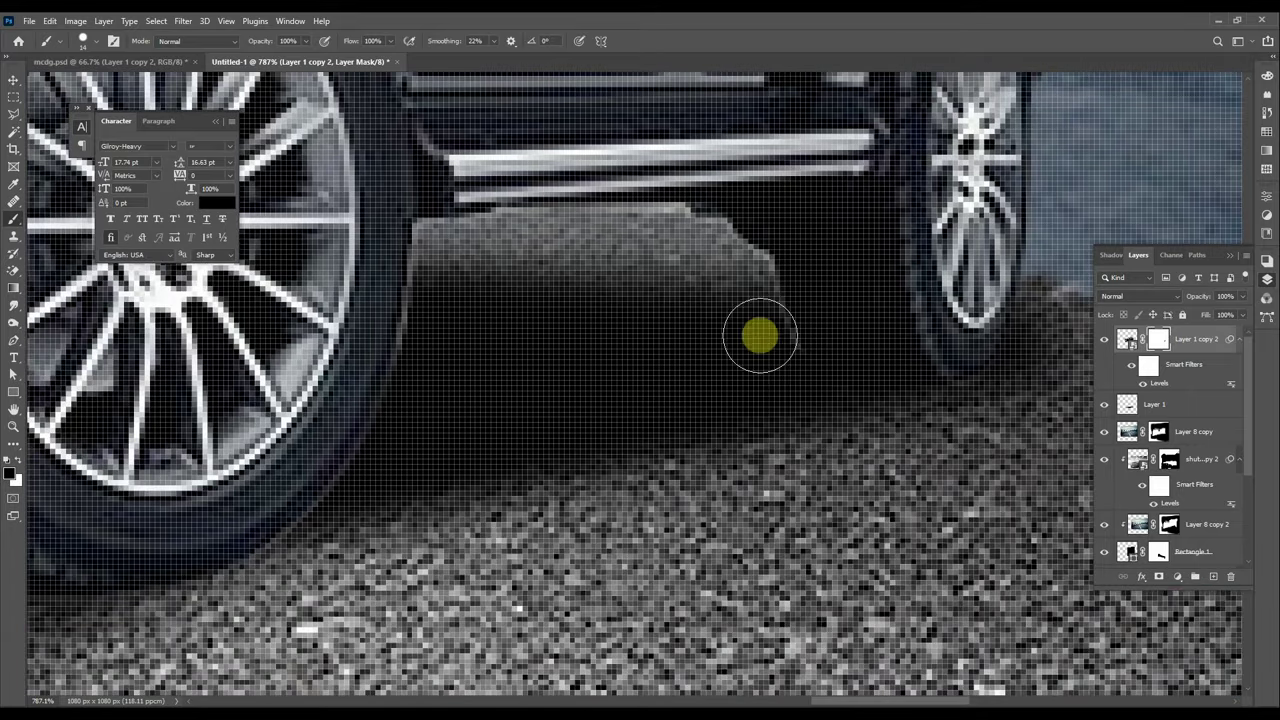
mouse_move(765, 345)
left_mouse_down()
mouse_move(734, 283)
mouse_move(840, 457)
left_mouse_up()
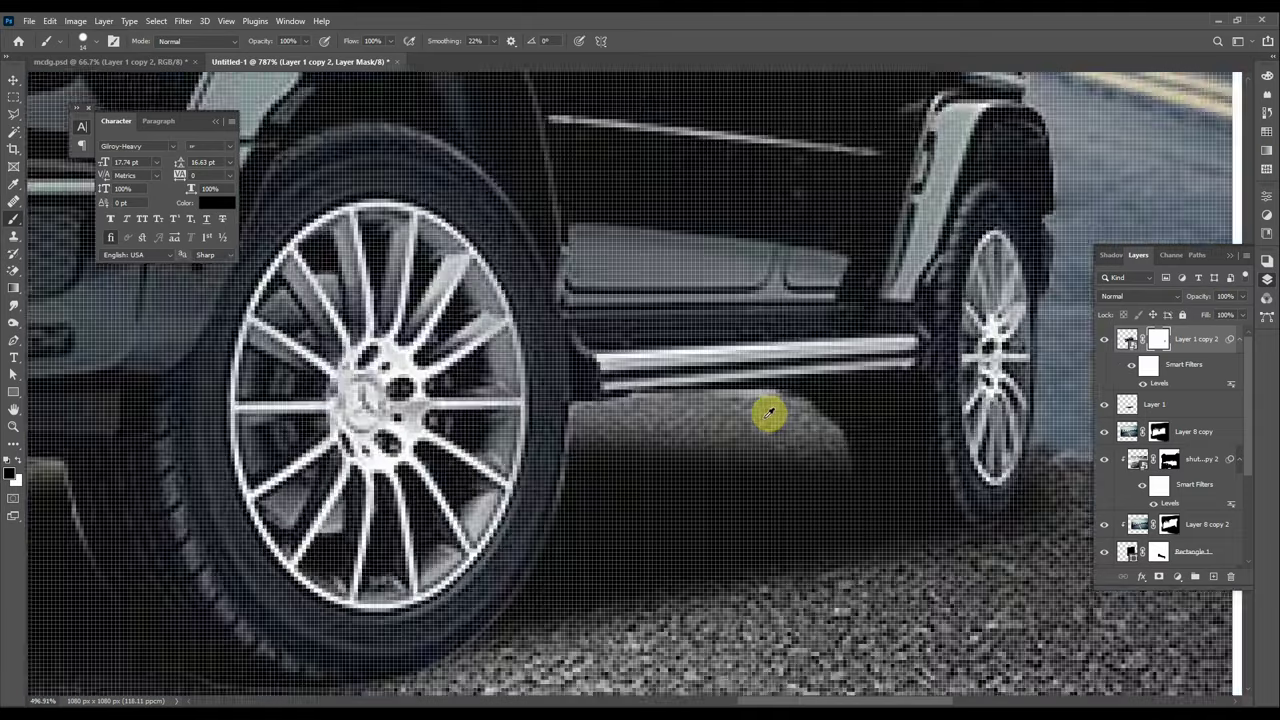
- Zoom and pan around, then zoom out to review the whole image
scroll(769, 420, "down", 3)
scroll(858, 353, "down", 5)
scroll(515, 450, "up", 8)
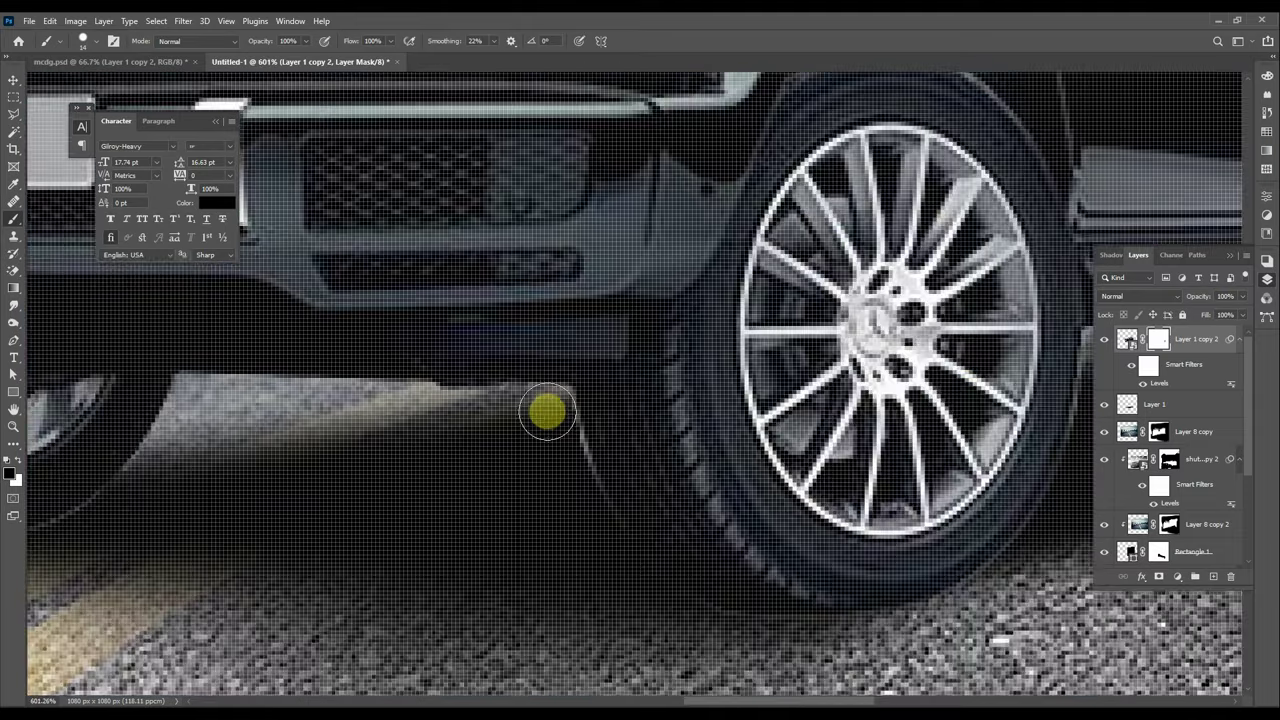
scroll(578, 480, "down", 3)
scroll(649, 534, "up", 3)
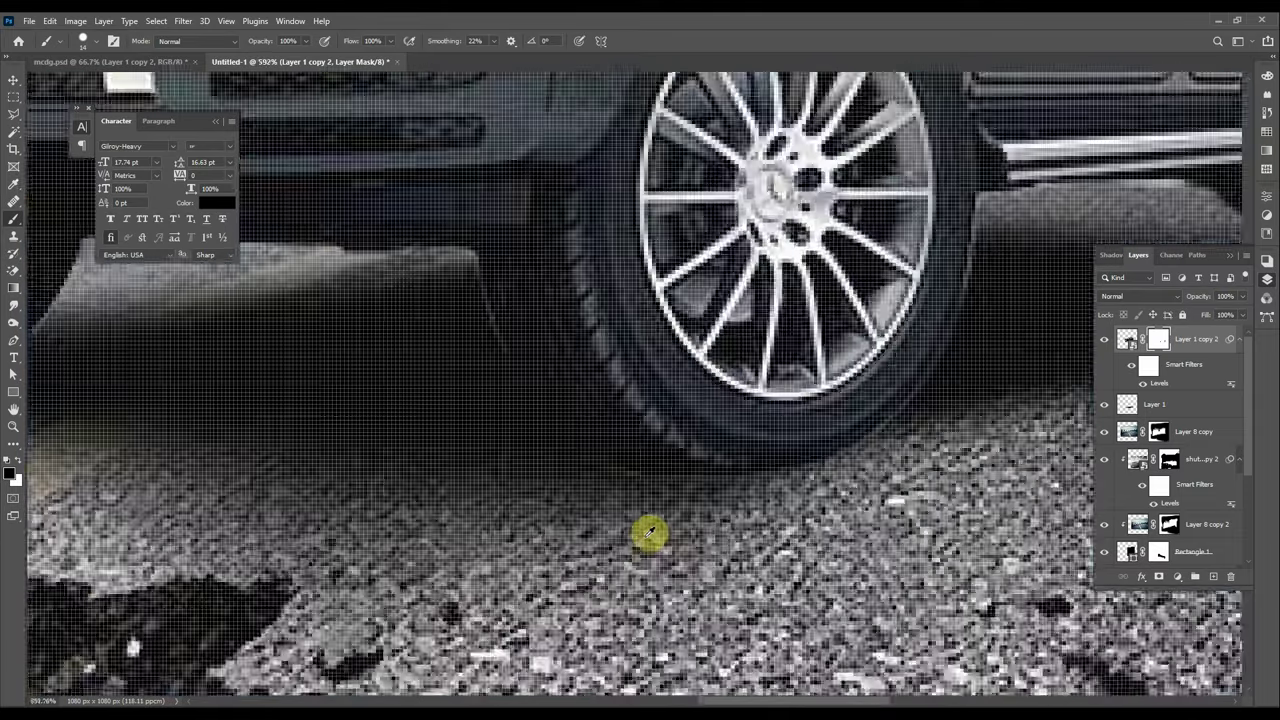
scroll(649, 534, "up", 3)
scroll(618, 523, "right", 3)
scroll(782, 384, "right", 3)
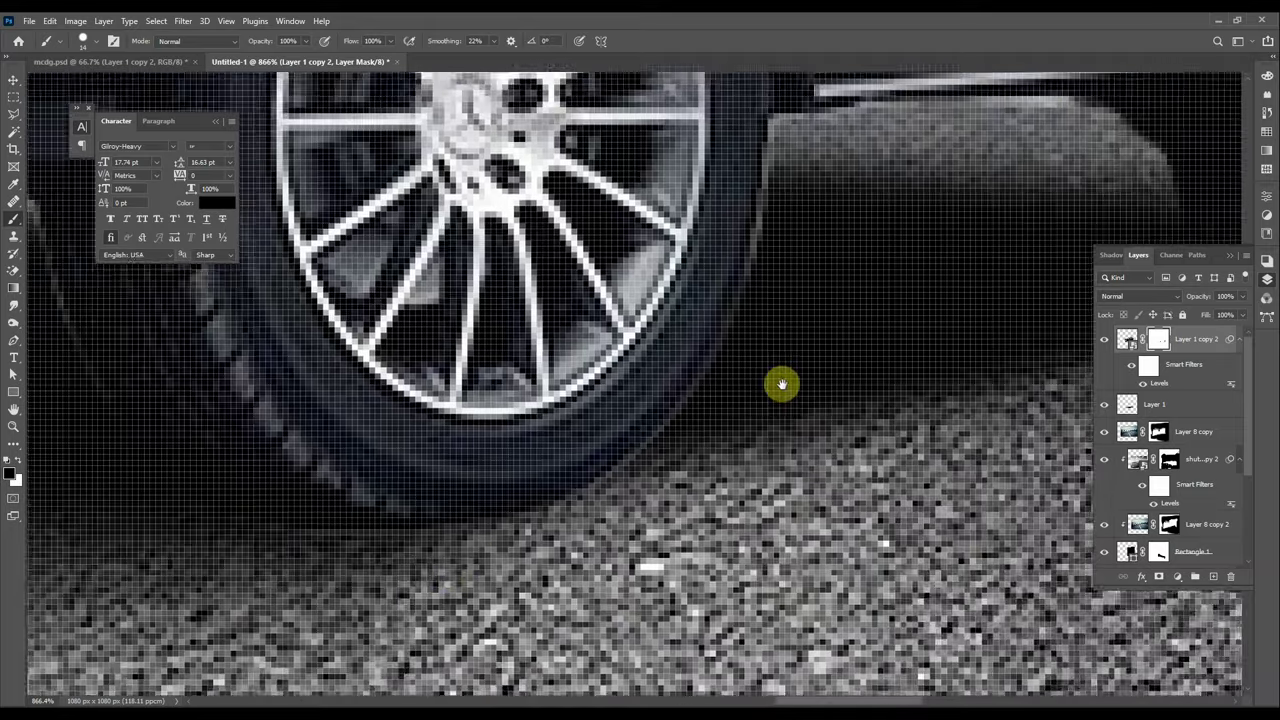
scroll(782, 384, "down", 5)
scroll(951, 297, "up", 5)
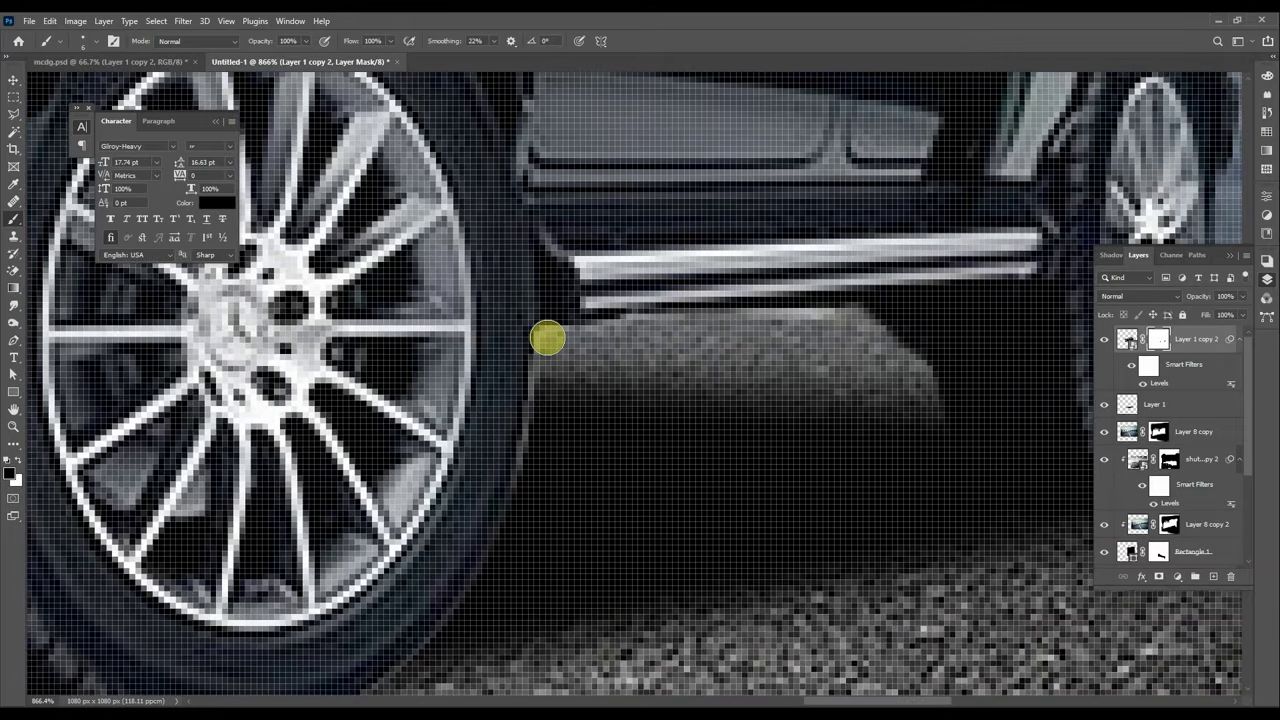
scroll(555, 340, "down", 3)
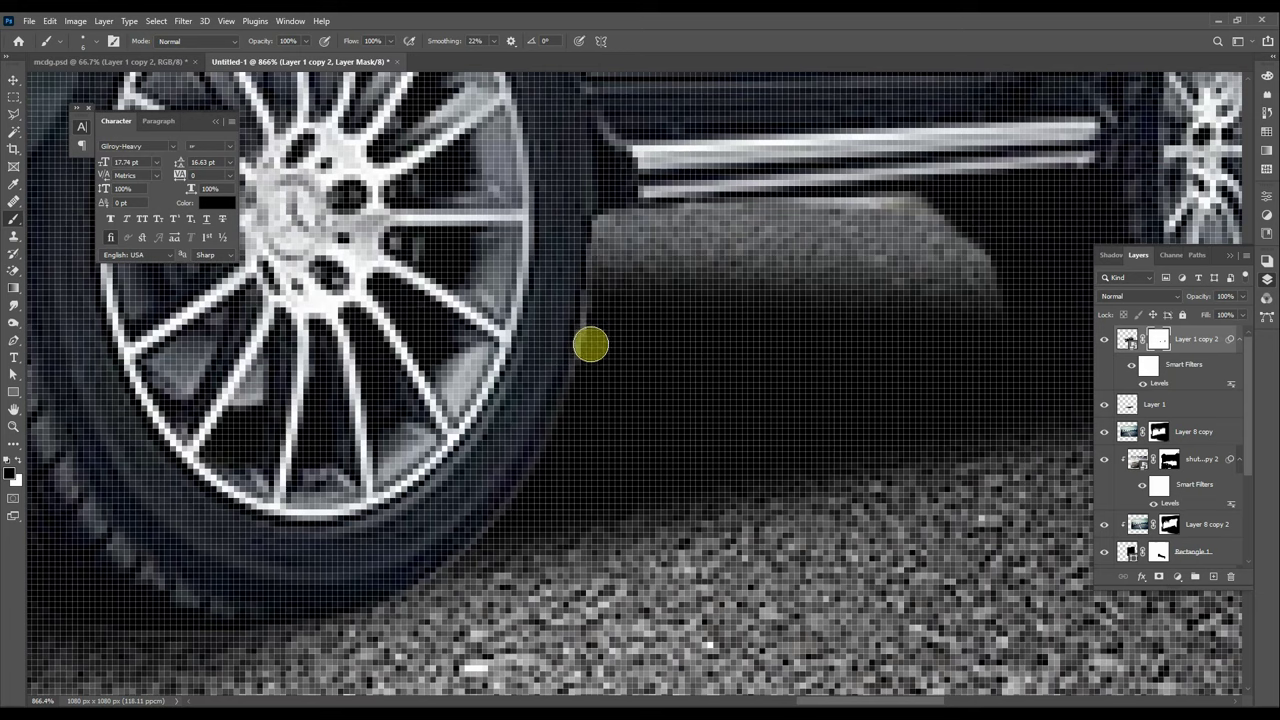
scroll(583, 406, "down", 2)
scroll(638, 283, "down", 2)
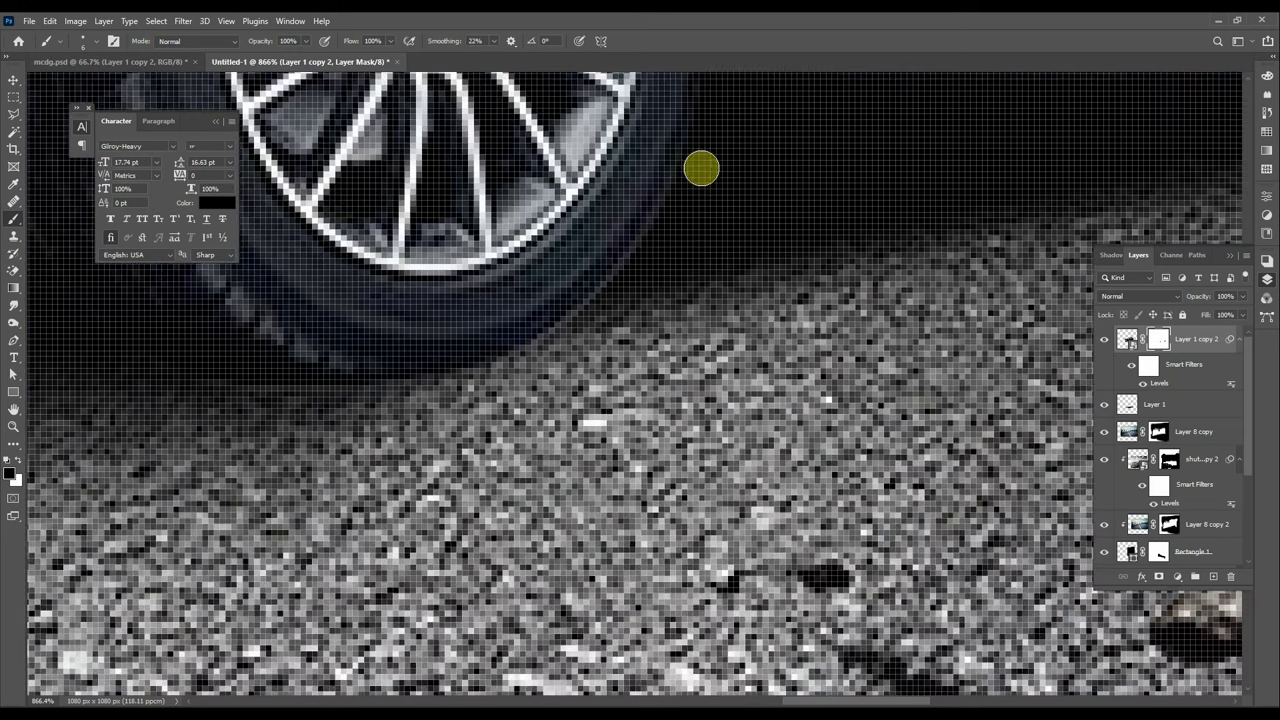
scroll(700, 166, "up", 2)
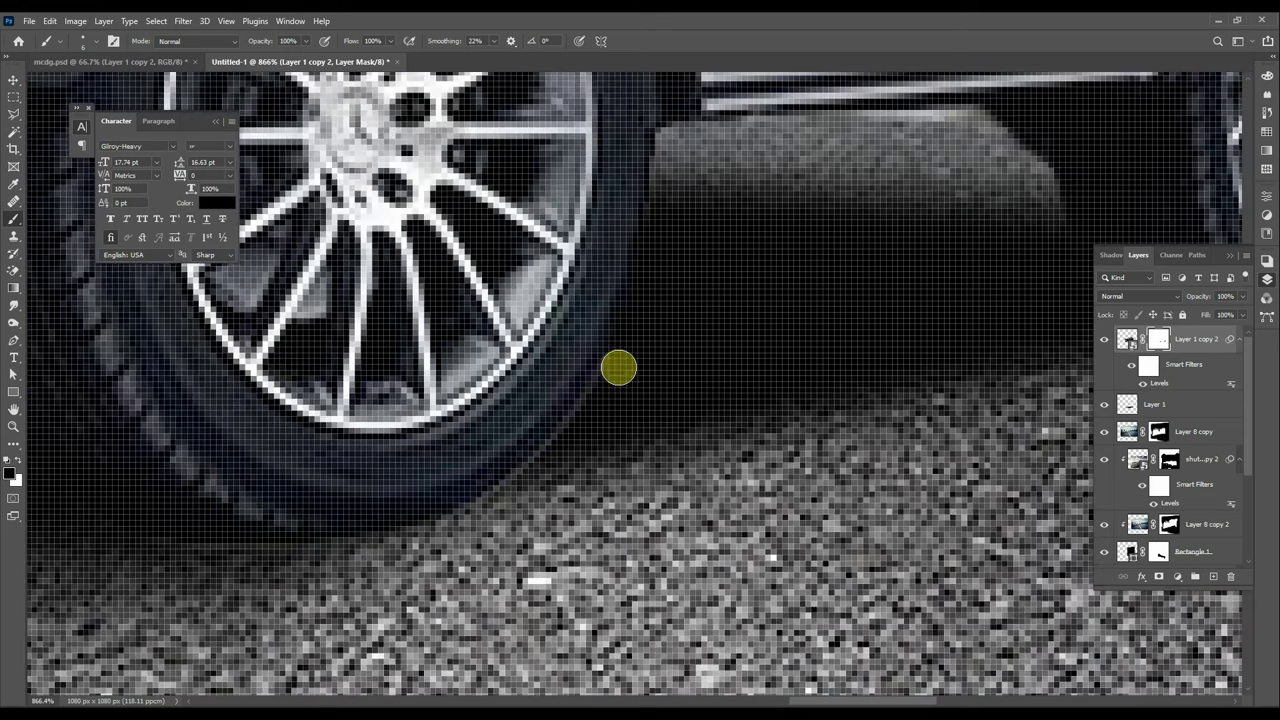
scroll(640, 400, "down", 2)
scroll(650, 370, "down", 2)
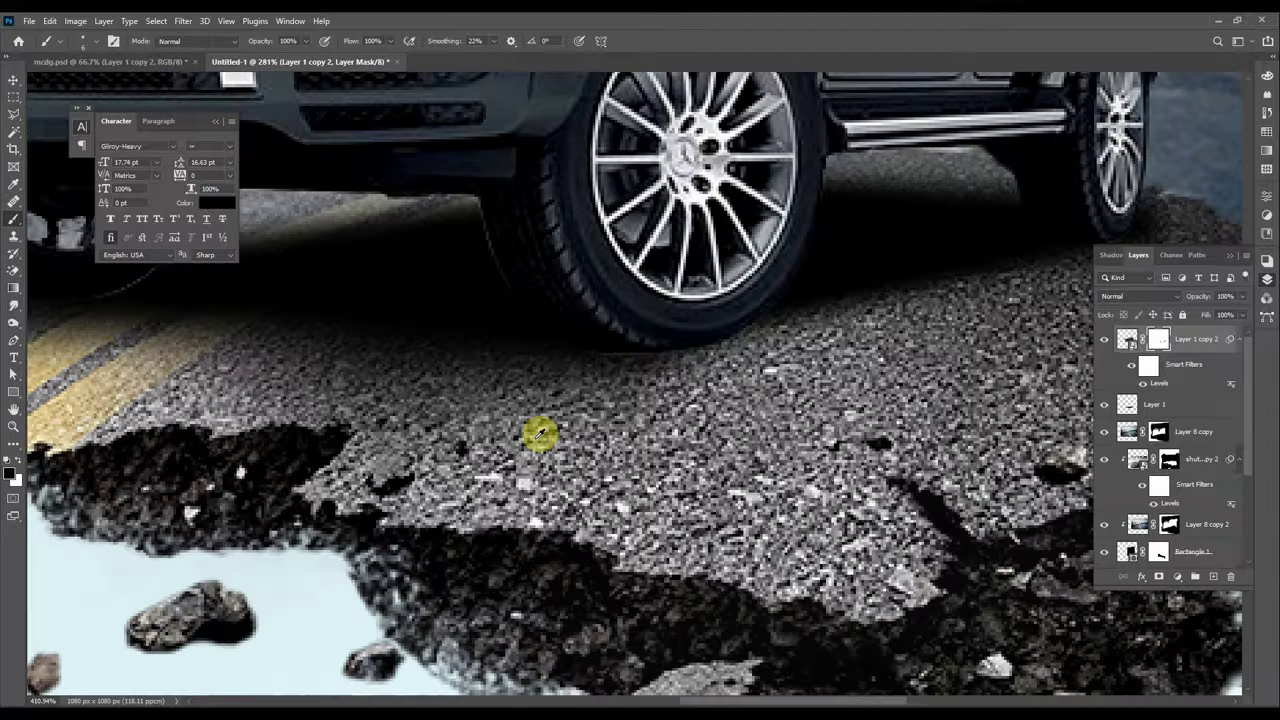
scroll(600, 380, "down", 2)
scroll(669, 326, "up", 2)
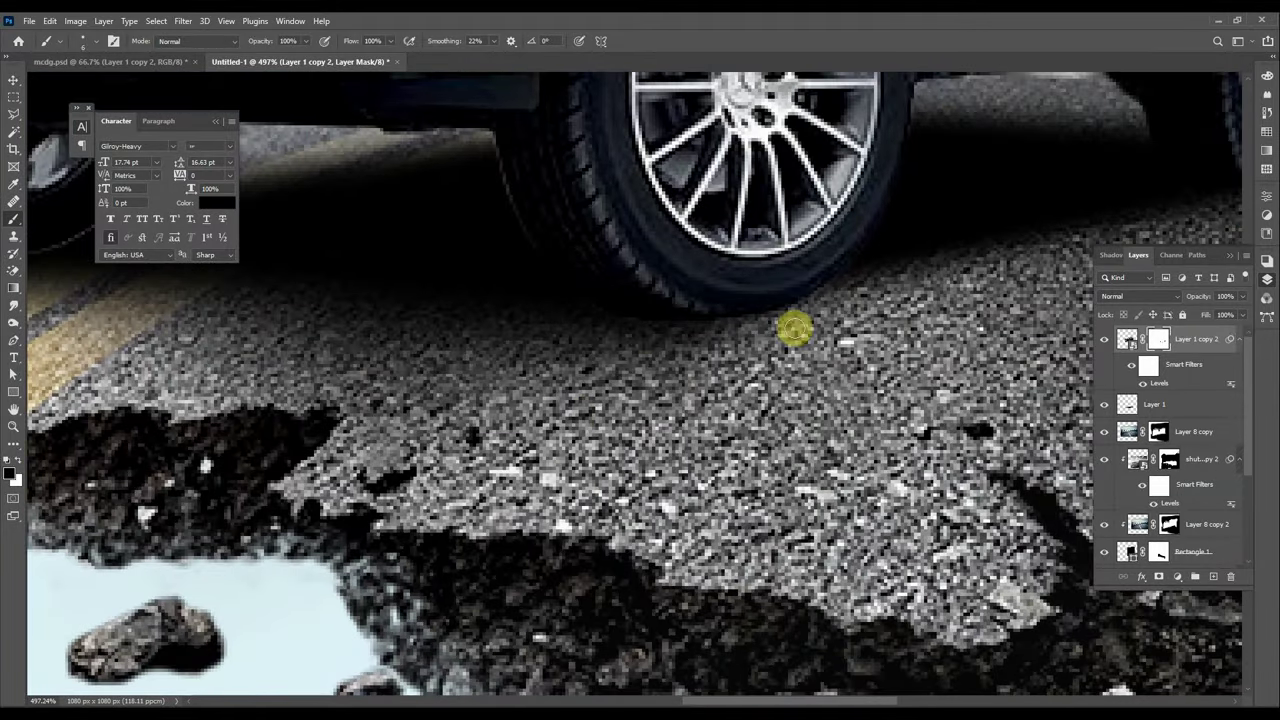
scroll(622, 268, "up", 1)
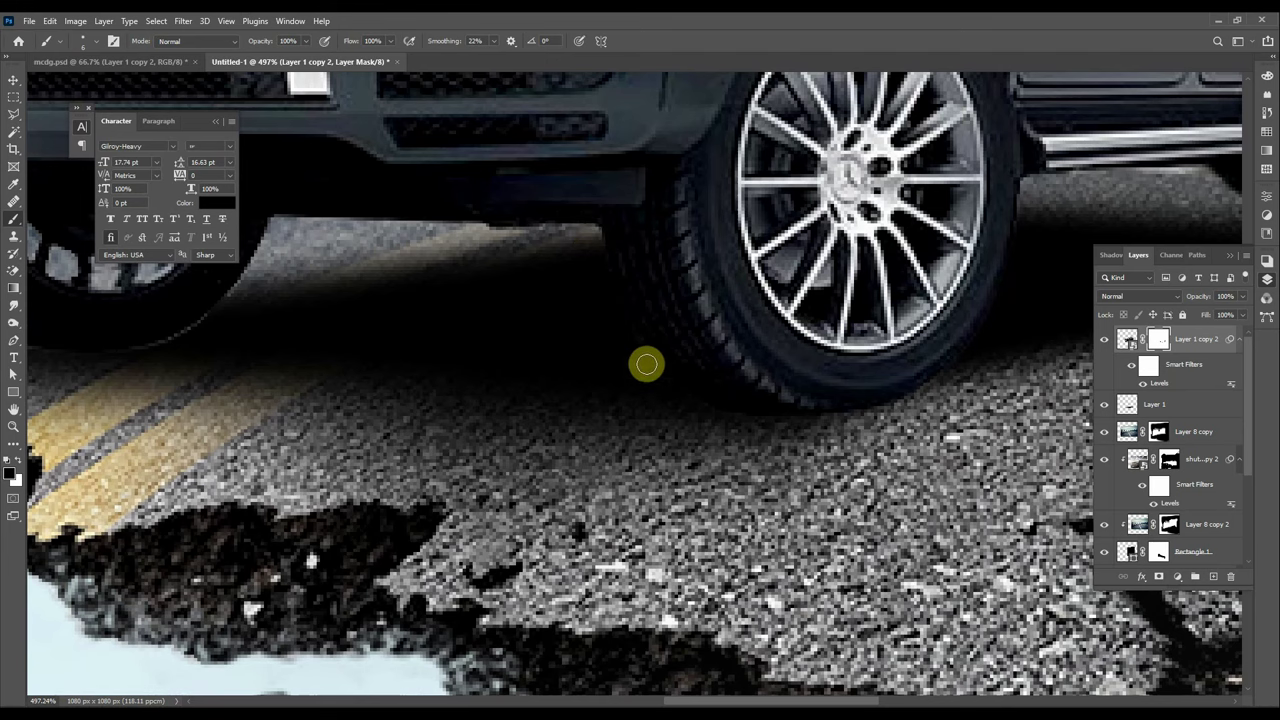
scroll(670, 400, "down", 3)
scroll(723, 371, "down", 3)
scroll(574, 363, "up", 4)
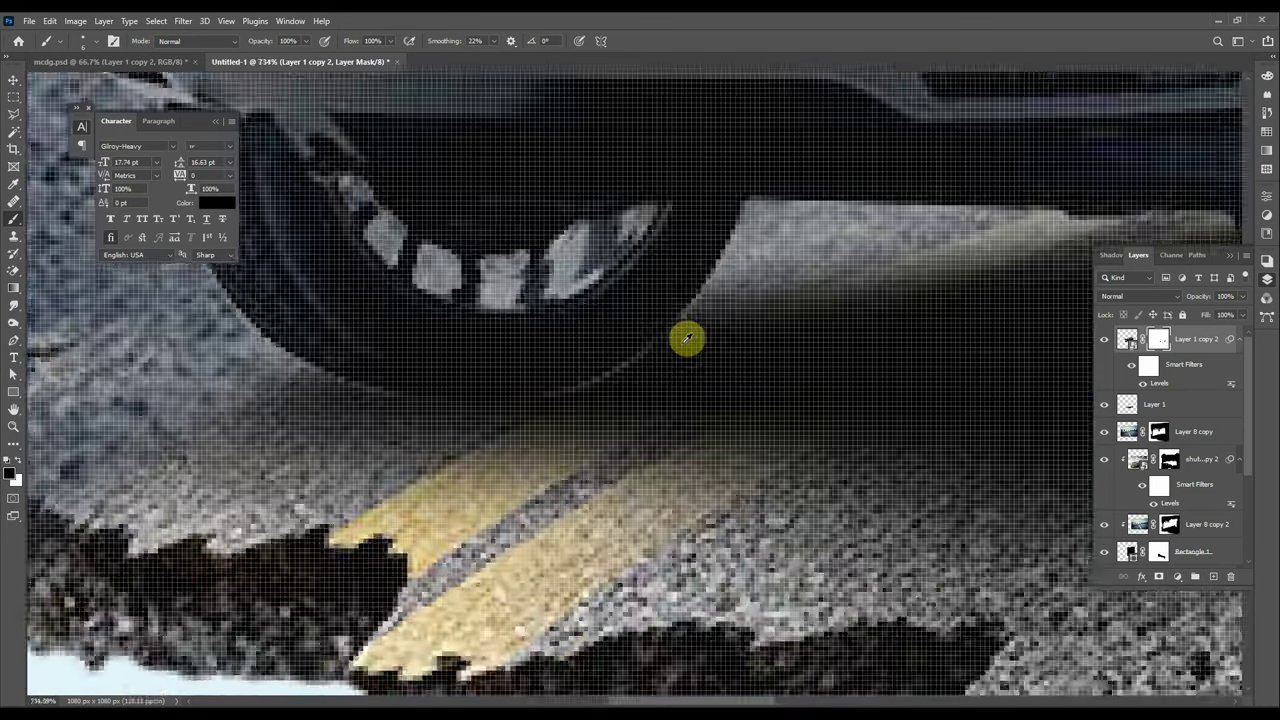
scroll(686, 337, "up", 3)
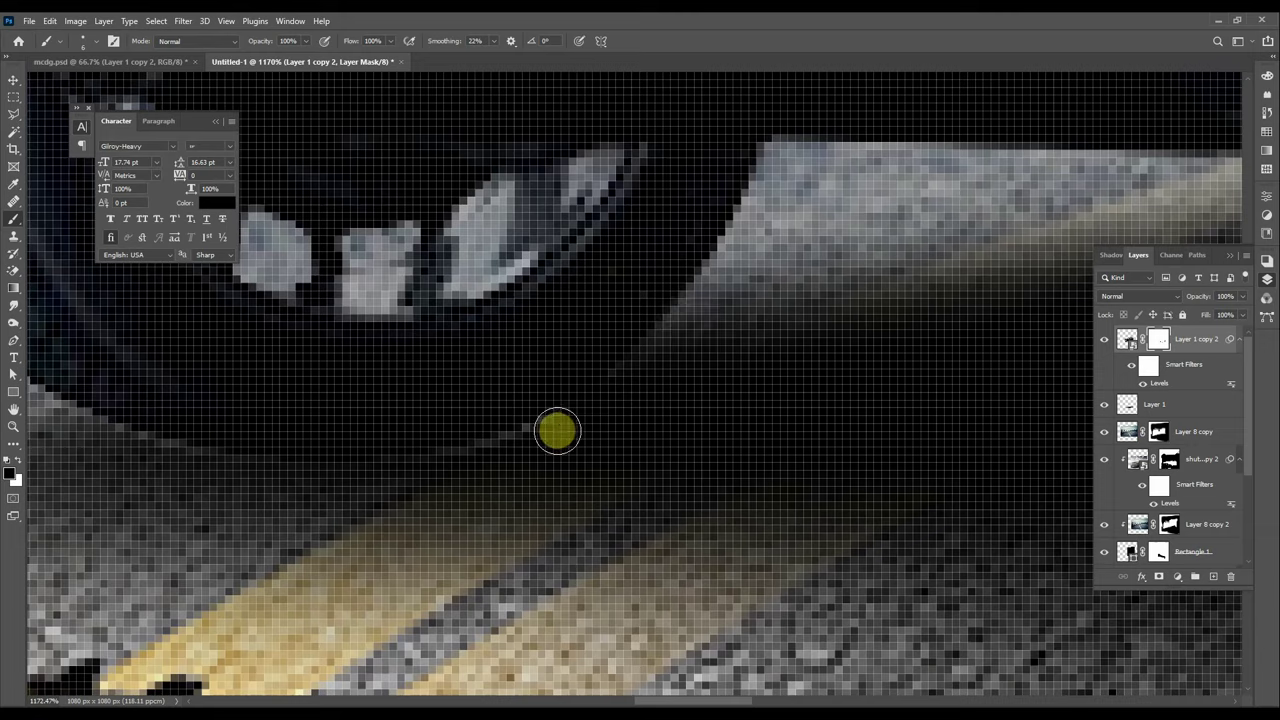
scroll(843, 303, "down", 3)
scroll(449, 320, "down", 3)
scroll(449, 320, "down", 3)
scroll(600, 290, "down", 2)
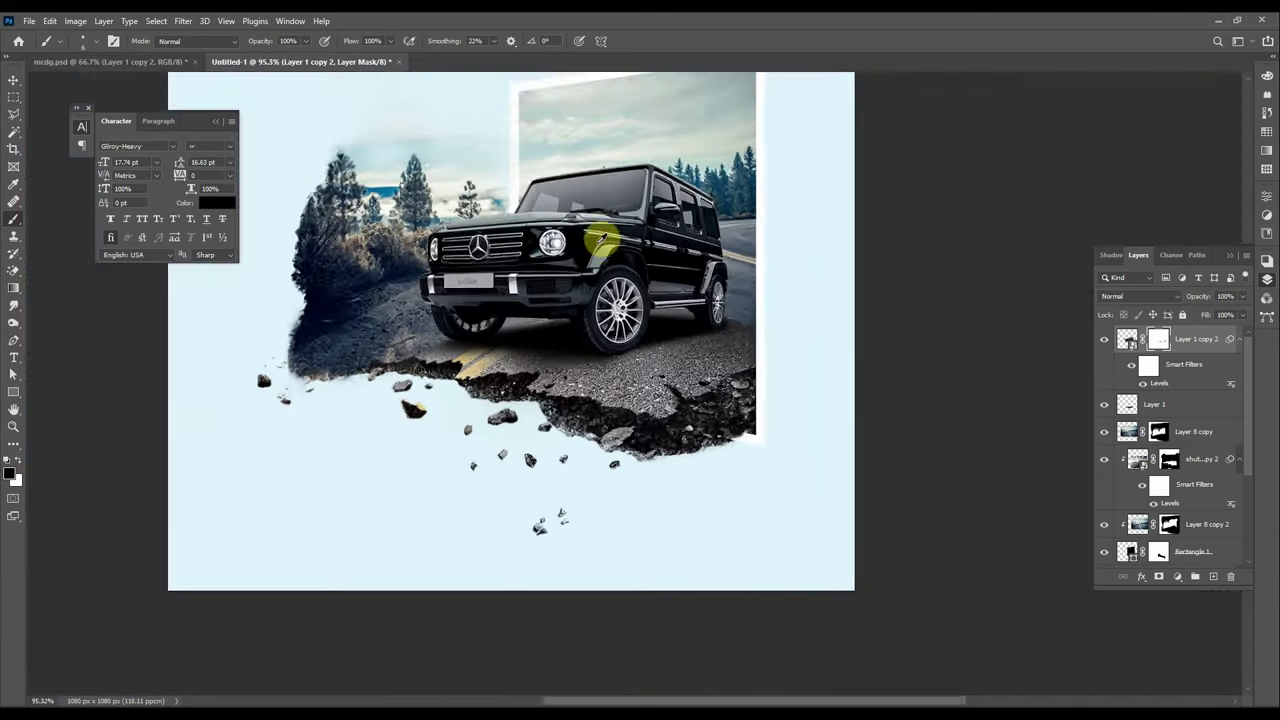
scroll(695, 216, "down", 1)
- Outline the frame's side panel with the Polygonal Lasso and fill it black on new Layer 2
key("v")
key("l")
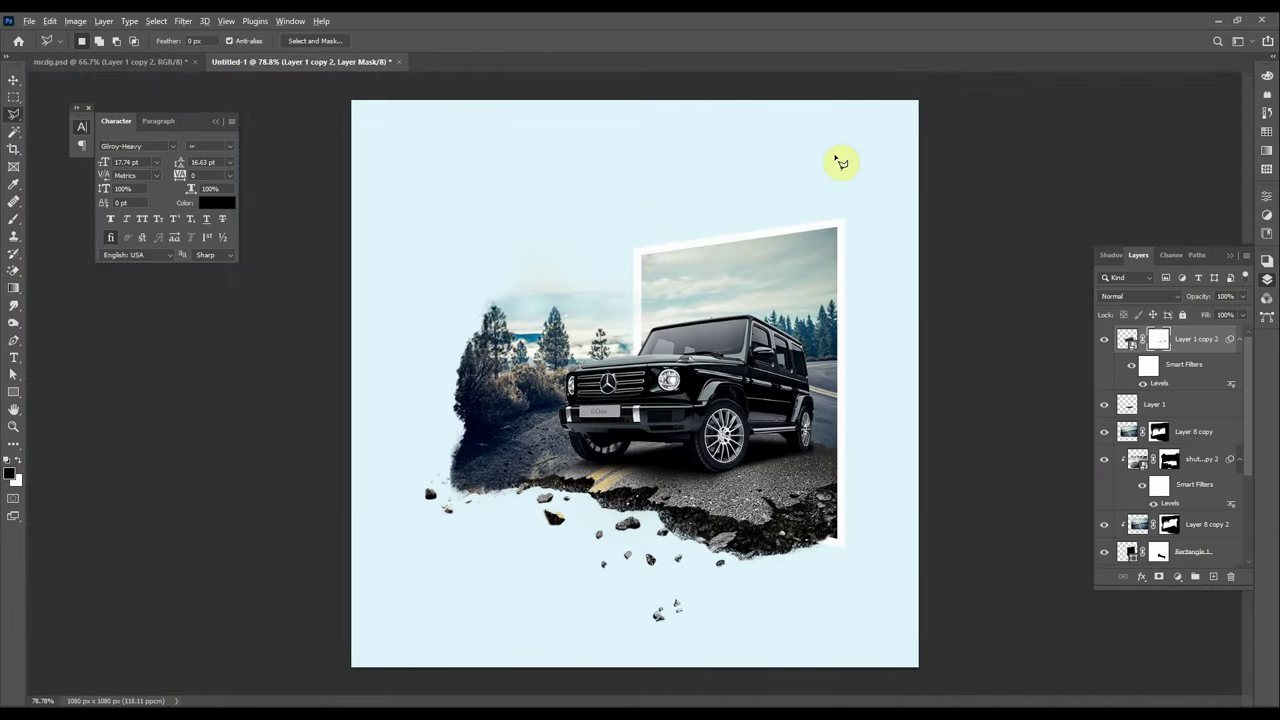
scroll(840, 155, "up", 3)
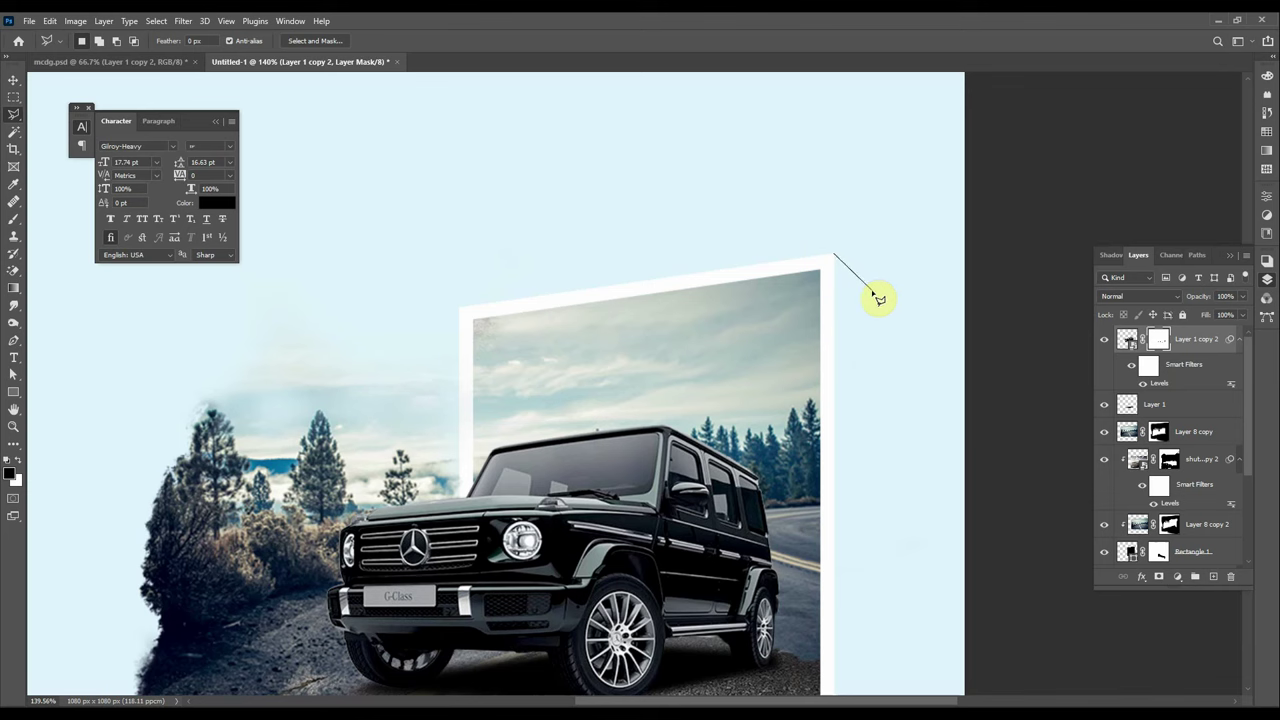
scroll(894, 481, "down", 5)
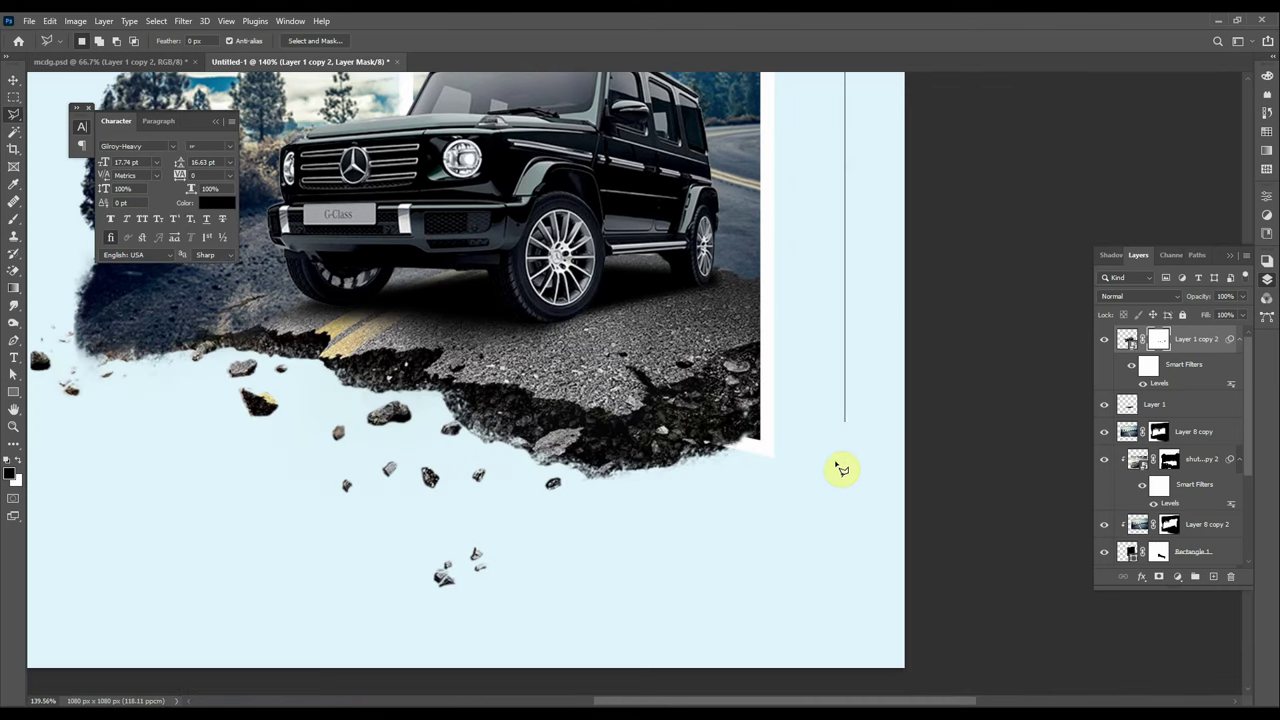
left_click(776, 458)
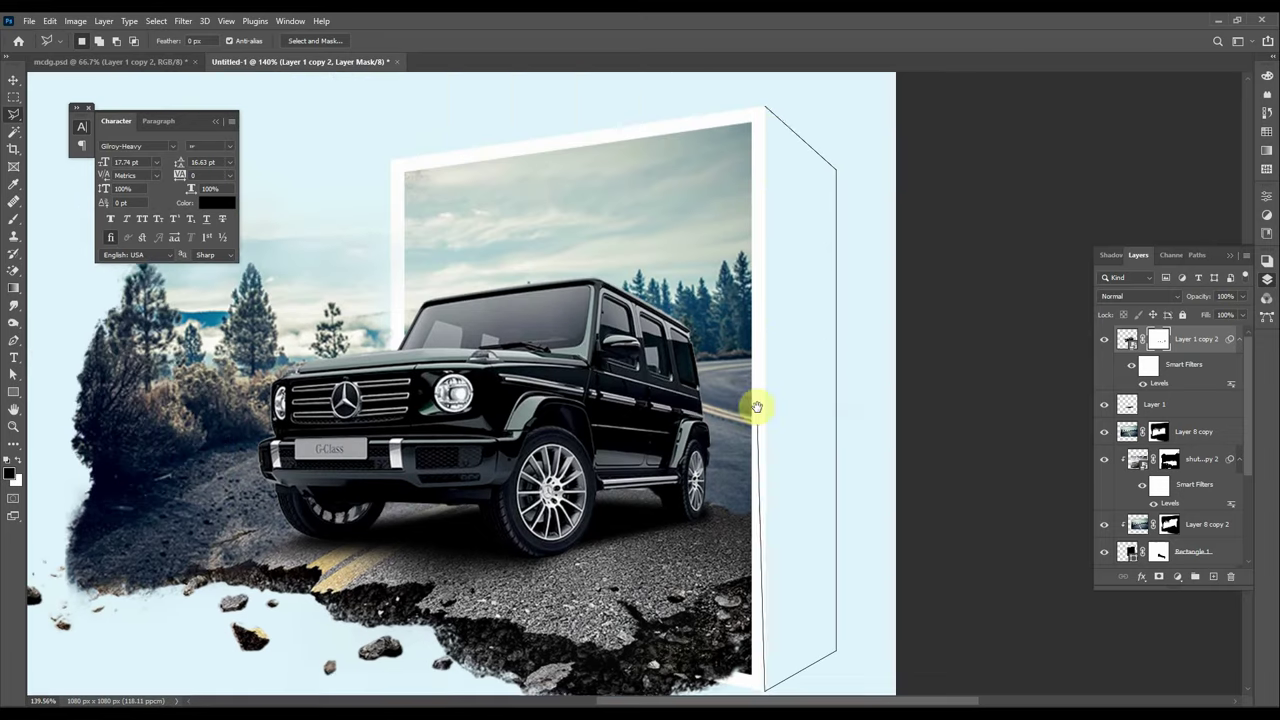
scroll(776, 300, "up", 5)
left_click(767, 122)
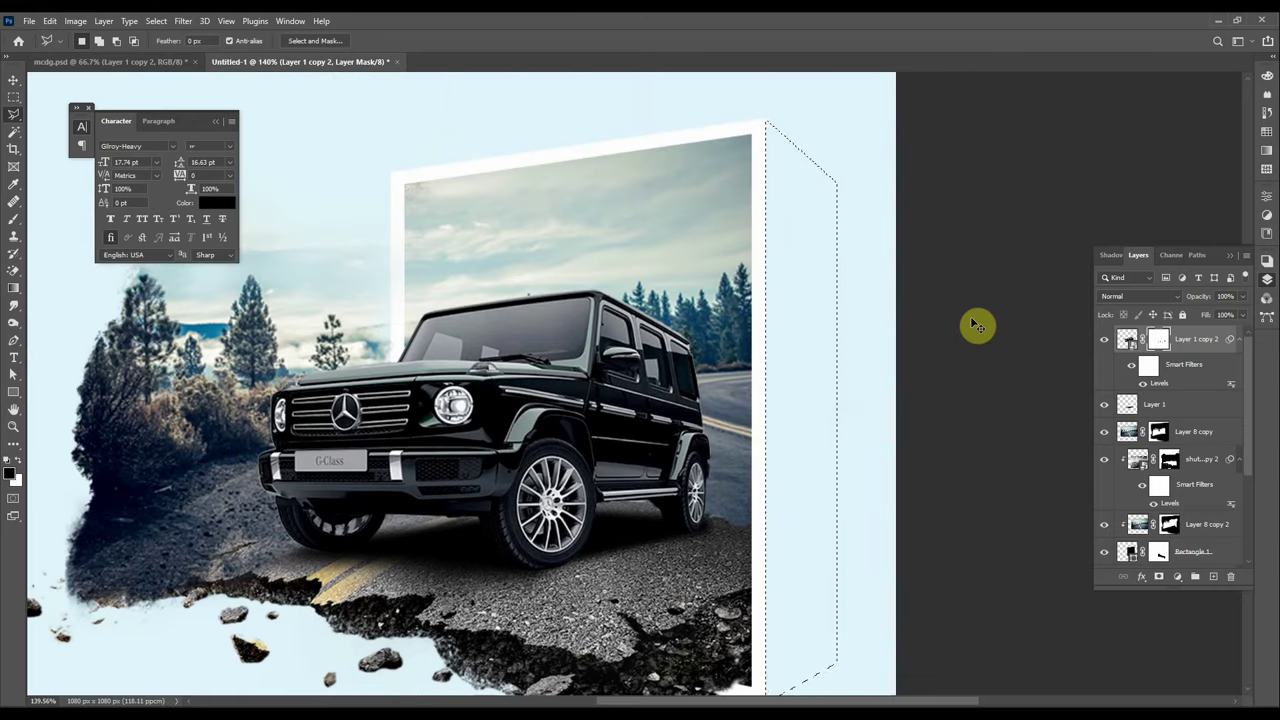
key("ctrl+shift+n")
key("Return")
key("alt+BackSpace")
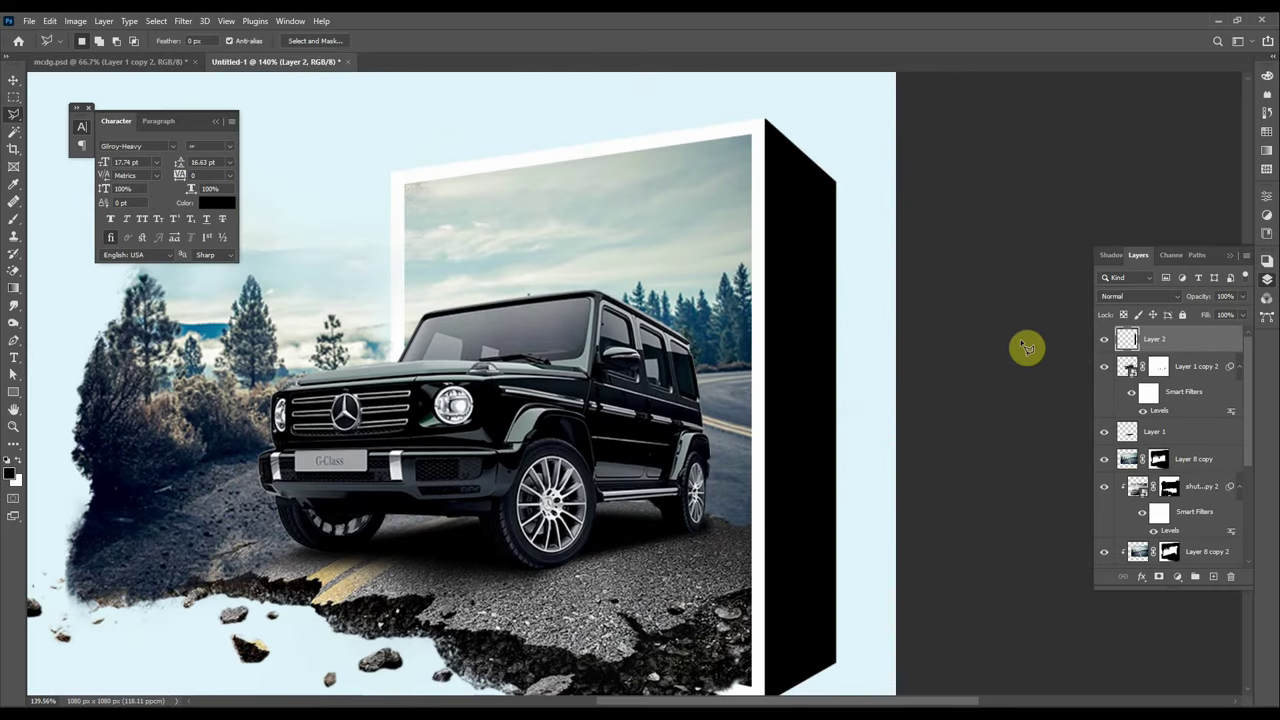
- Mask Layer 2 and fade it with a Foreground to Transparent gradient, dark beside the frame
left_click(1159, 577)
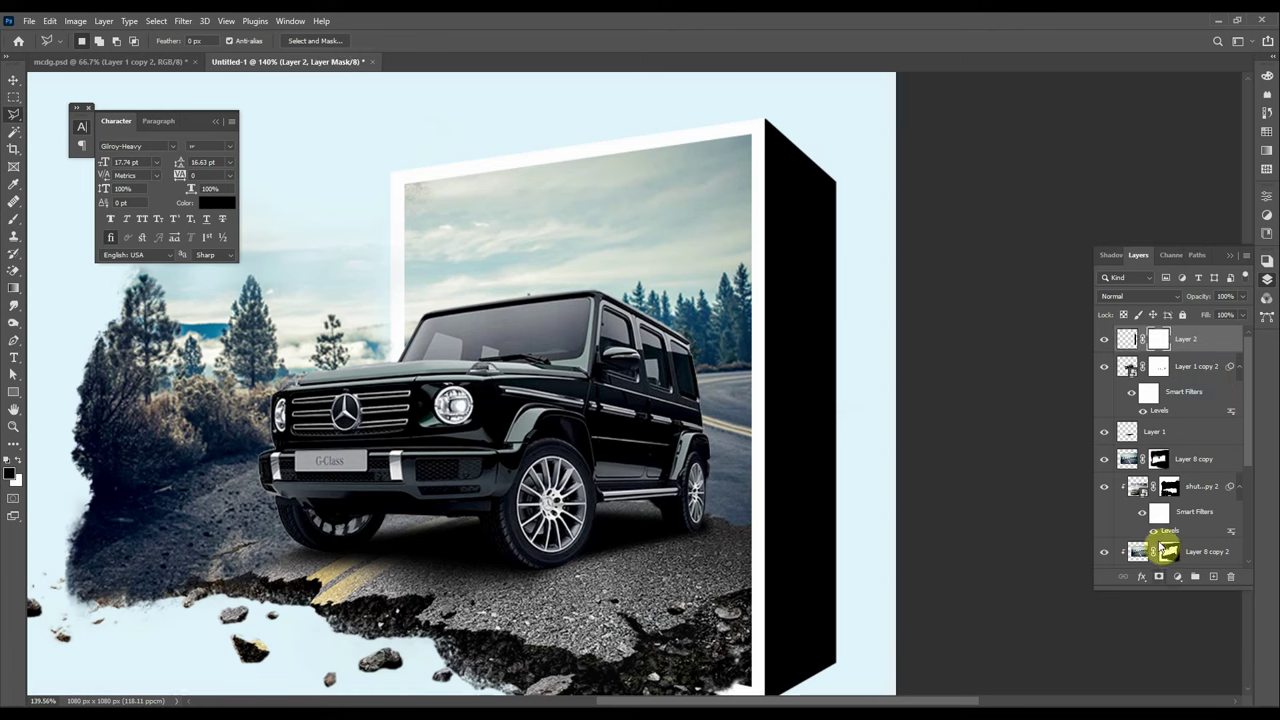
key("g")
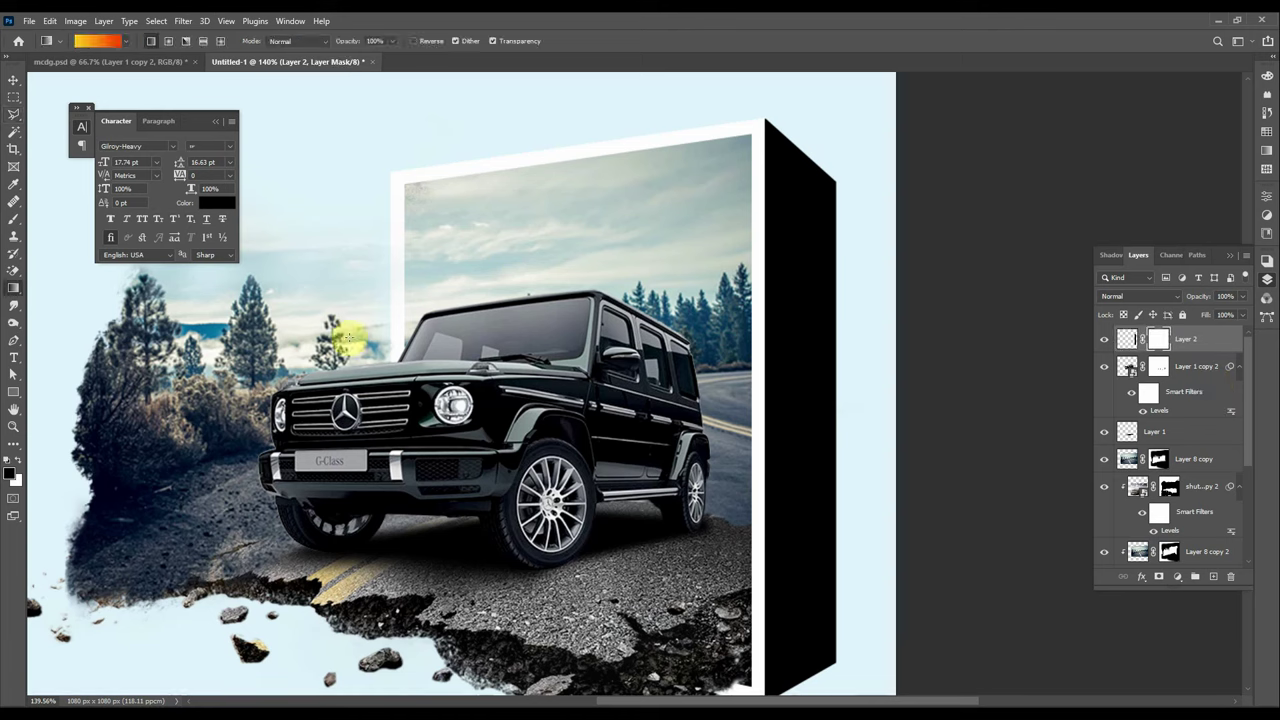
left_click(95, 41)
left_click(926, 263)
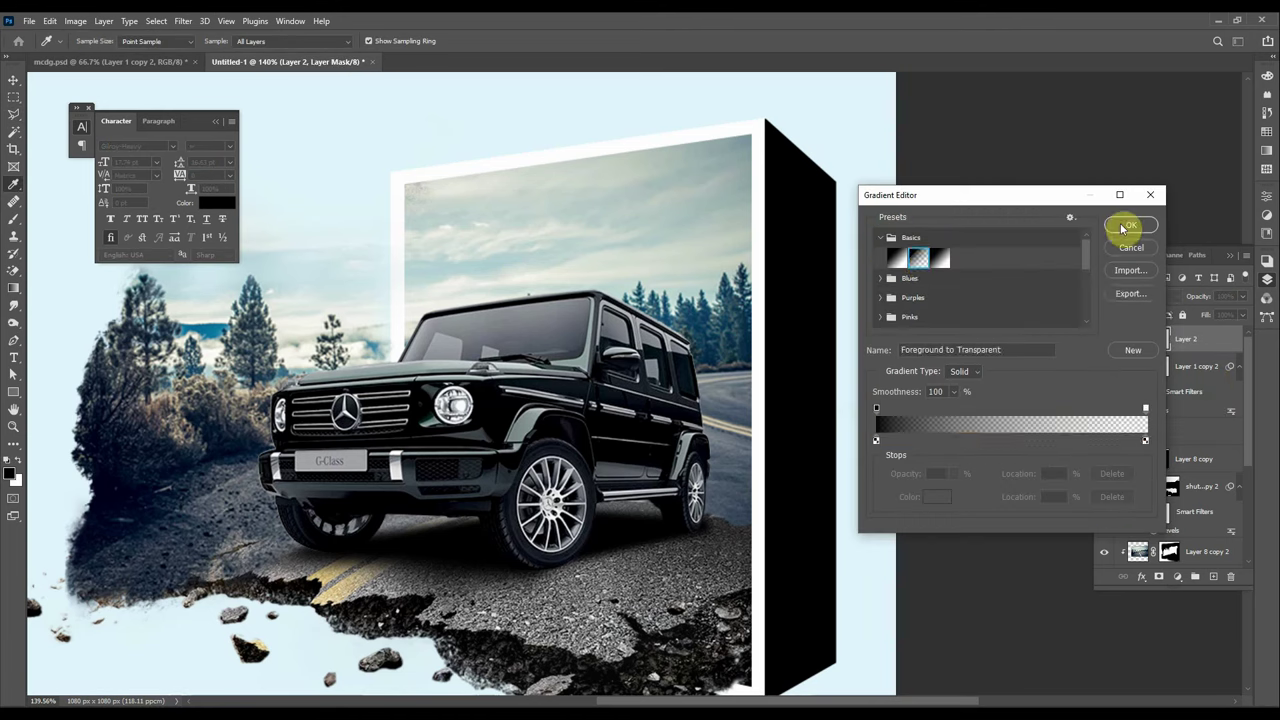
left_click(1131, 224)
left_click_drag(841, 408, 735, 409)
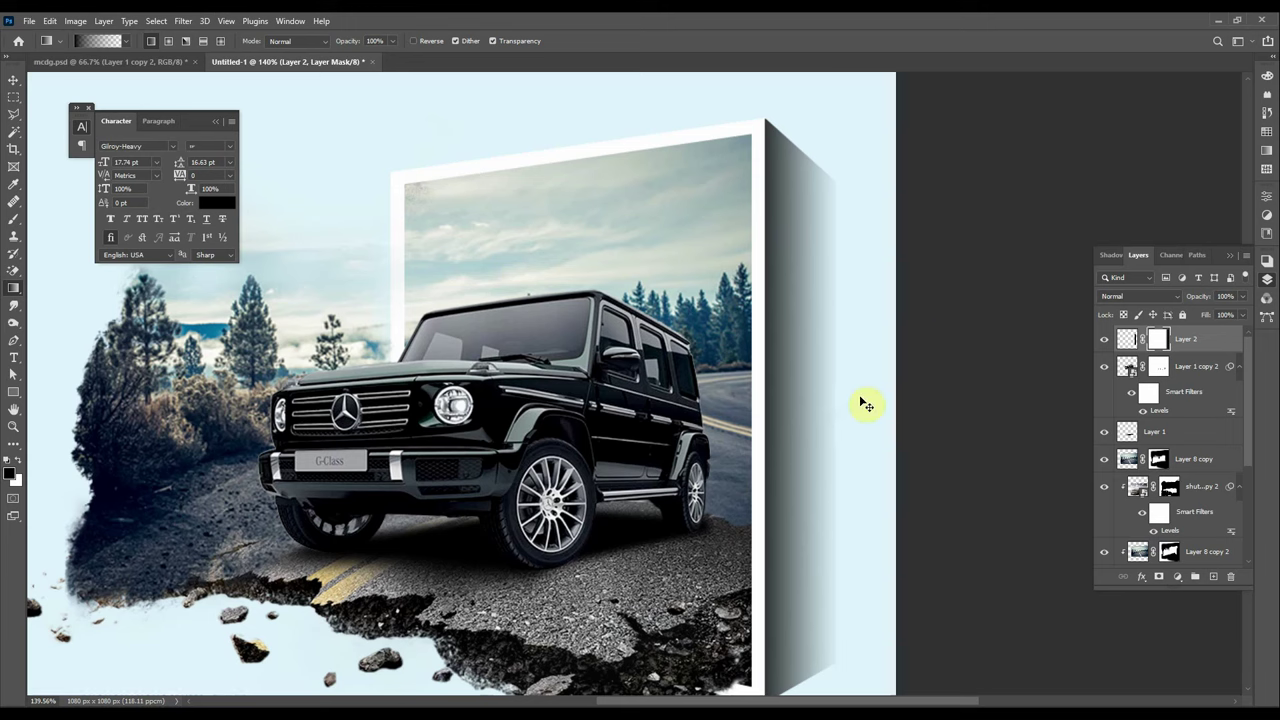
key("ctrl+z")
left_click_drag(829, 409, 689, 411)
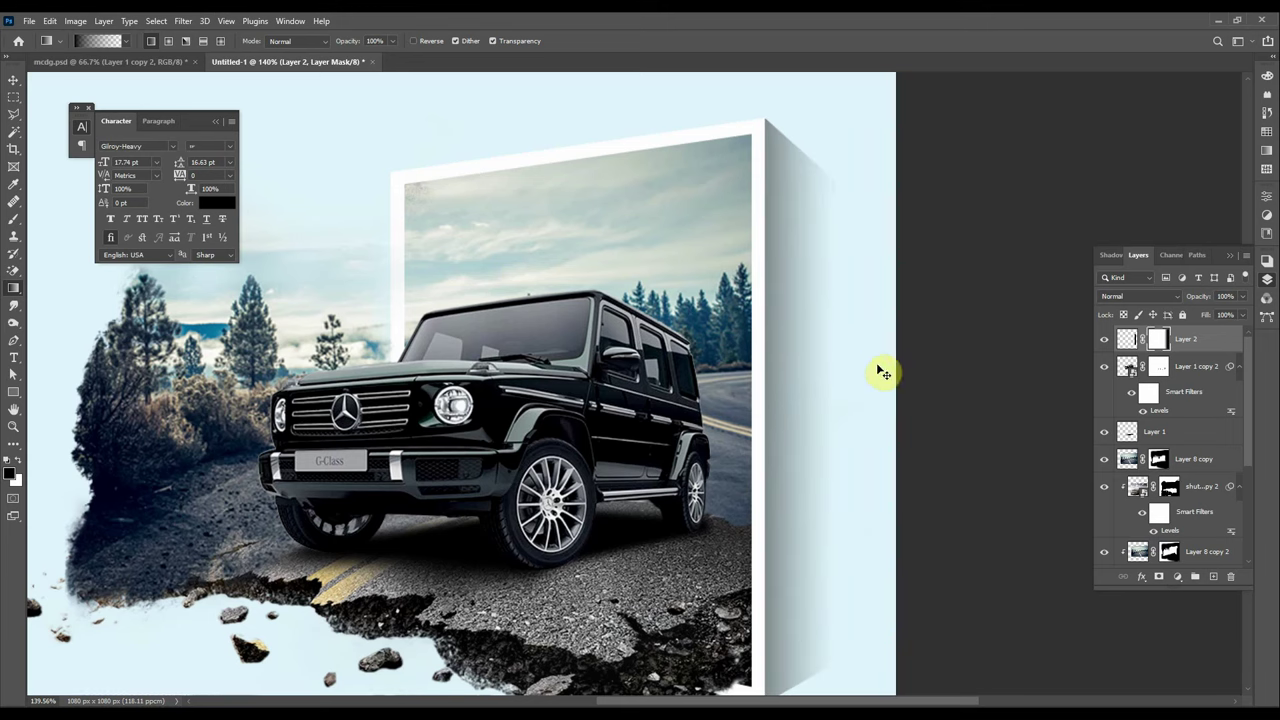
key("ctrl+z")
left_click_drag(790, 428, 732, 430)
key("ctrl+z")
- Try softening the side panel's outer edge with a 241 brush, then undo it
key("b")
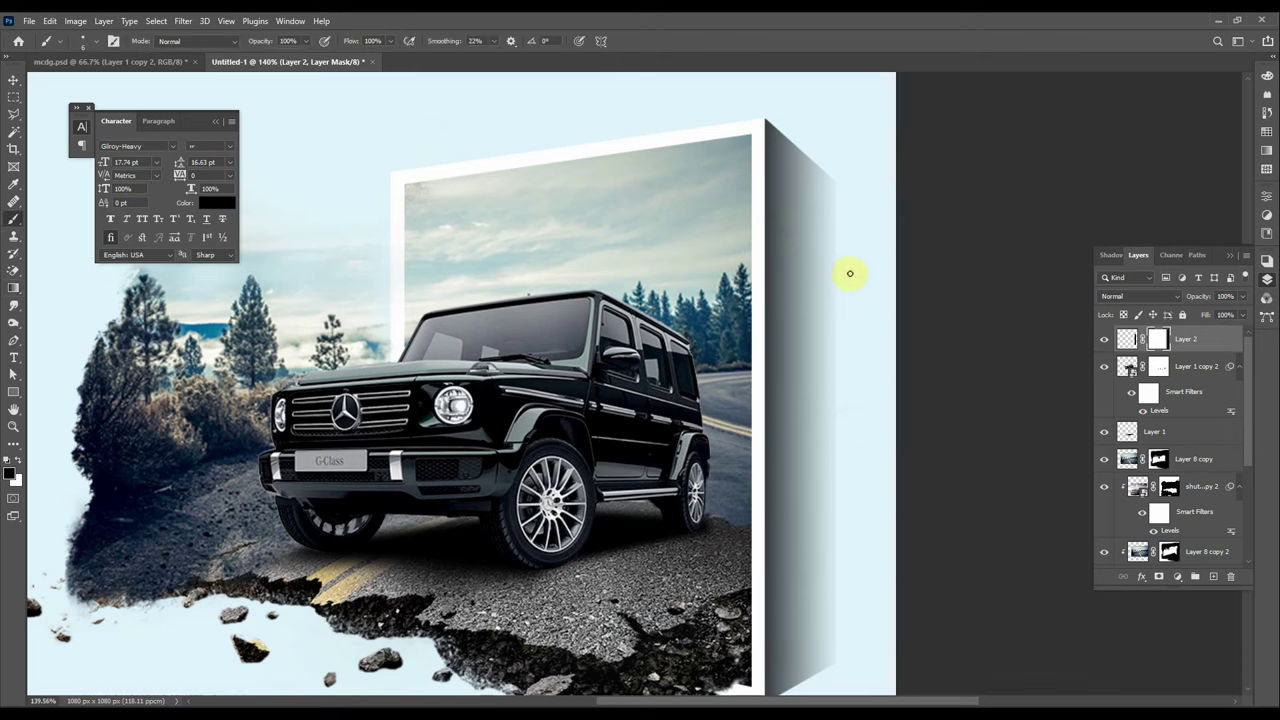
left_click_drag(879, 350, 834, 160)
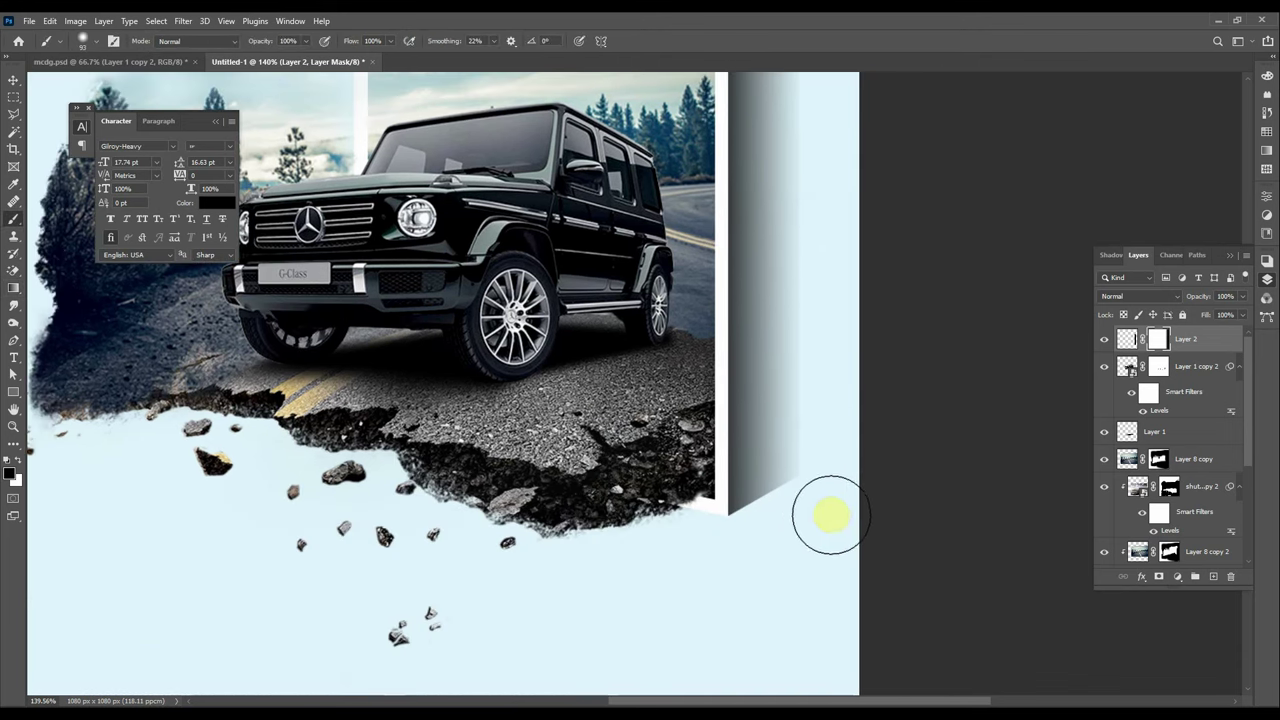
key("ctrl+0")
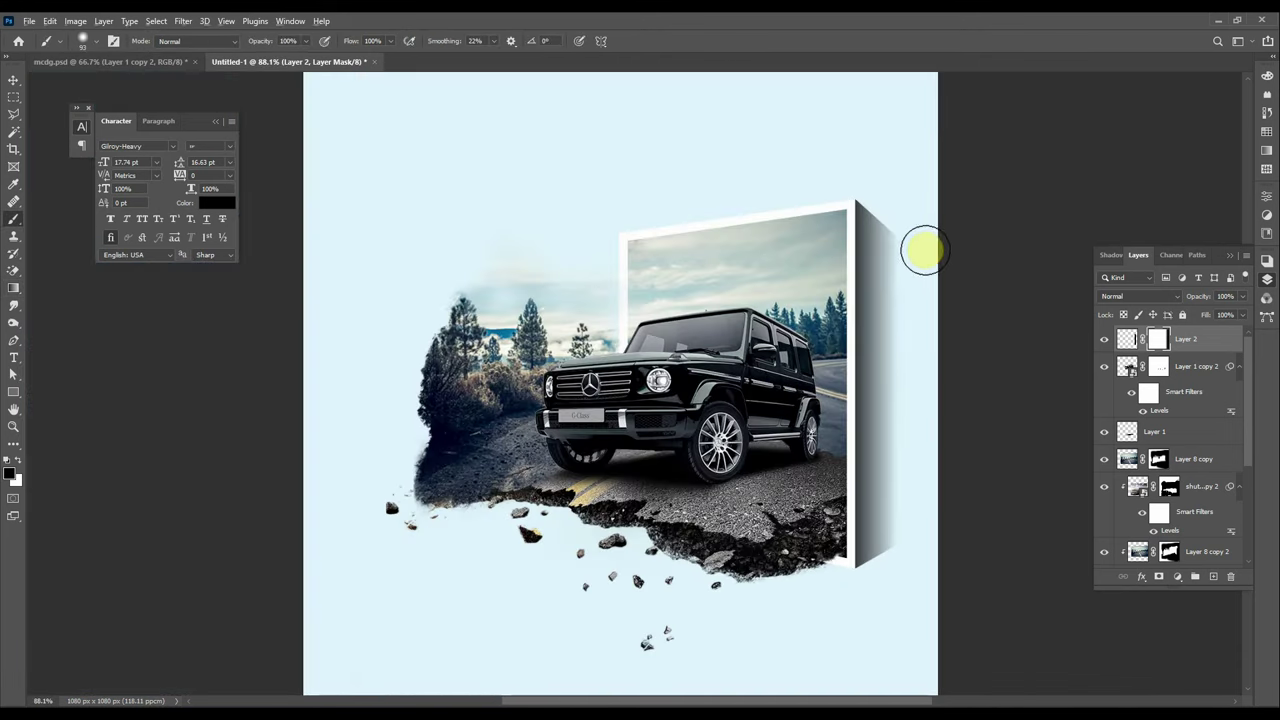
key("bracketright")
key("bracketright")
key("bracketright")
left_click_drag(905, 270, 935, 594)
key("ctrl+z")
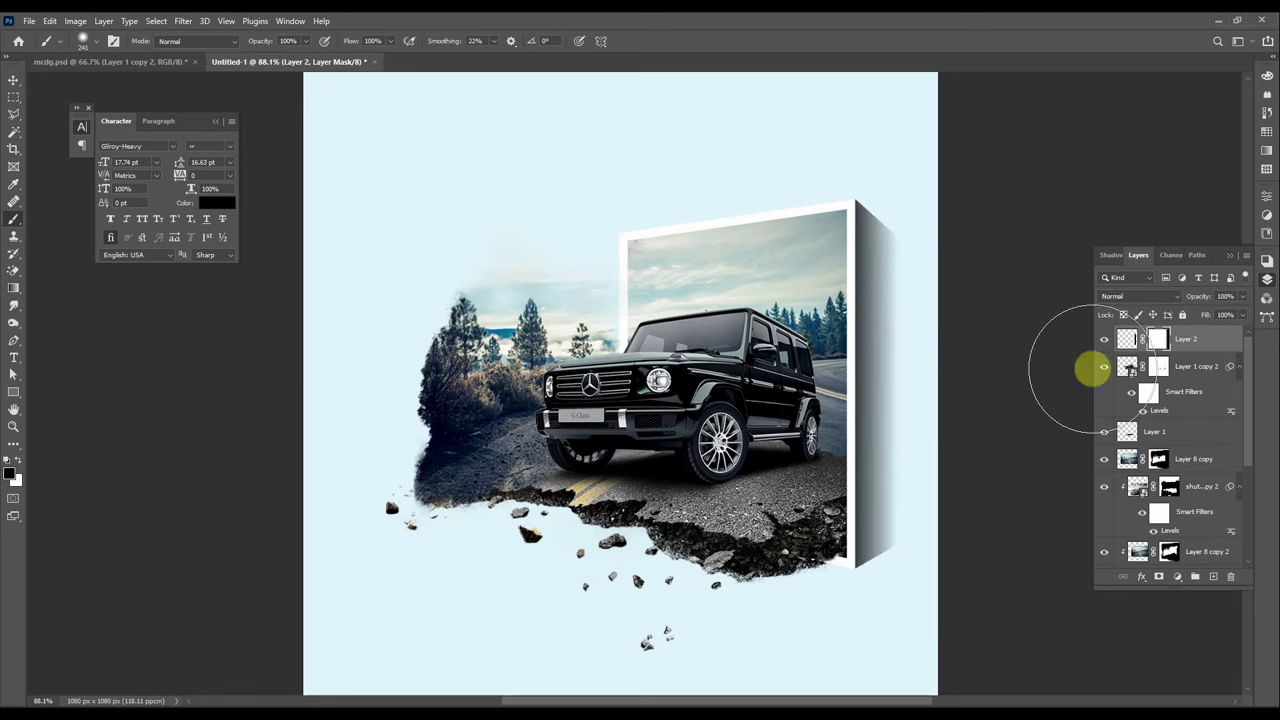
- Set Layer 2 to 70% opacity and Luminosity blending, and send it to the back
left_click_drag(1203, 298, 1175, 298)
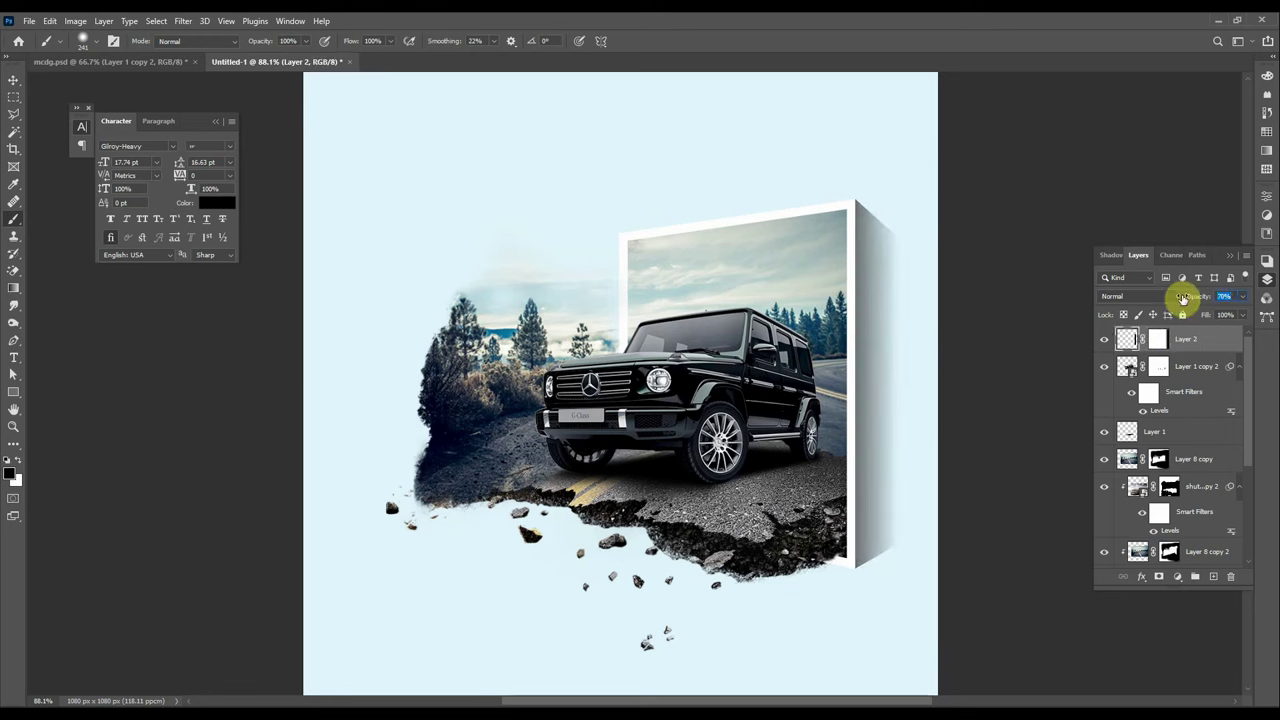
left_click(1150, 296)
left_click(1191, 316)
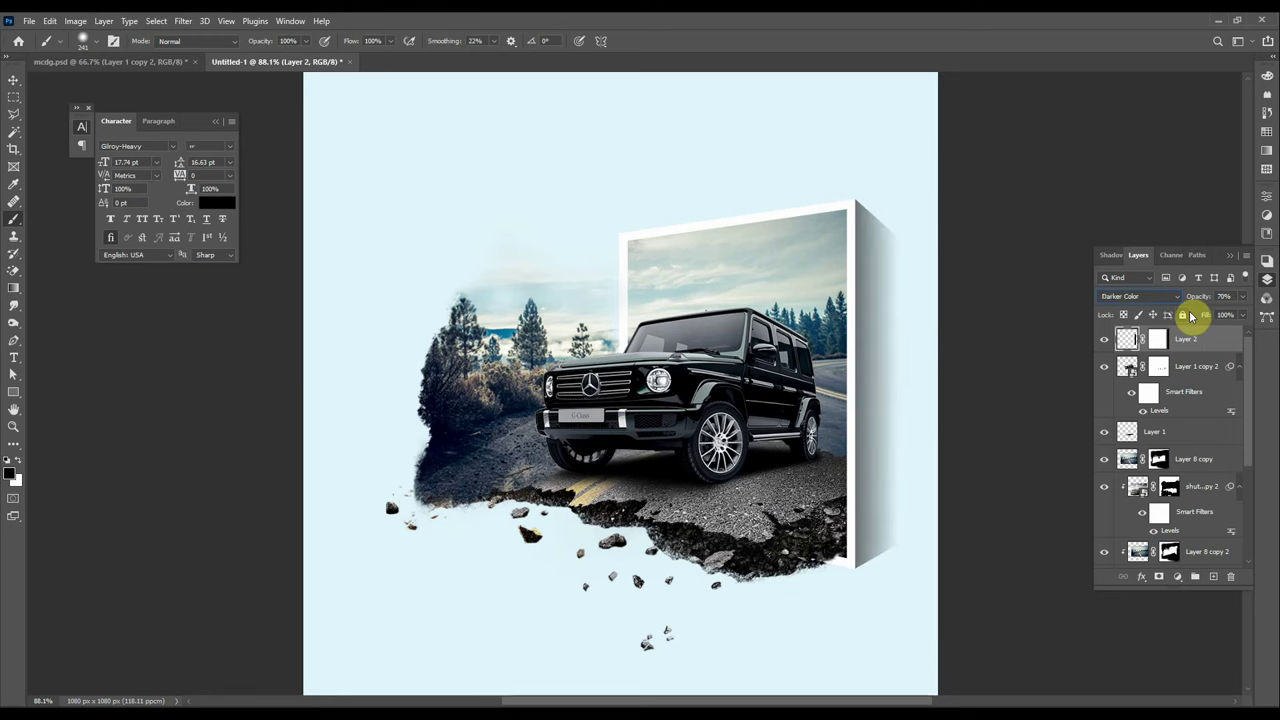
key("Down")
key("Down")
key("Down")
key("Down")
key("Down")
key("Down")
key("Down")
key("Down")
key("Down")
key("Down")
key("Down")
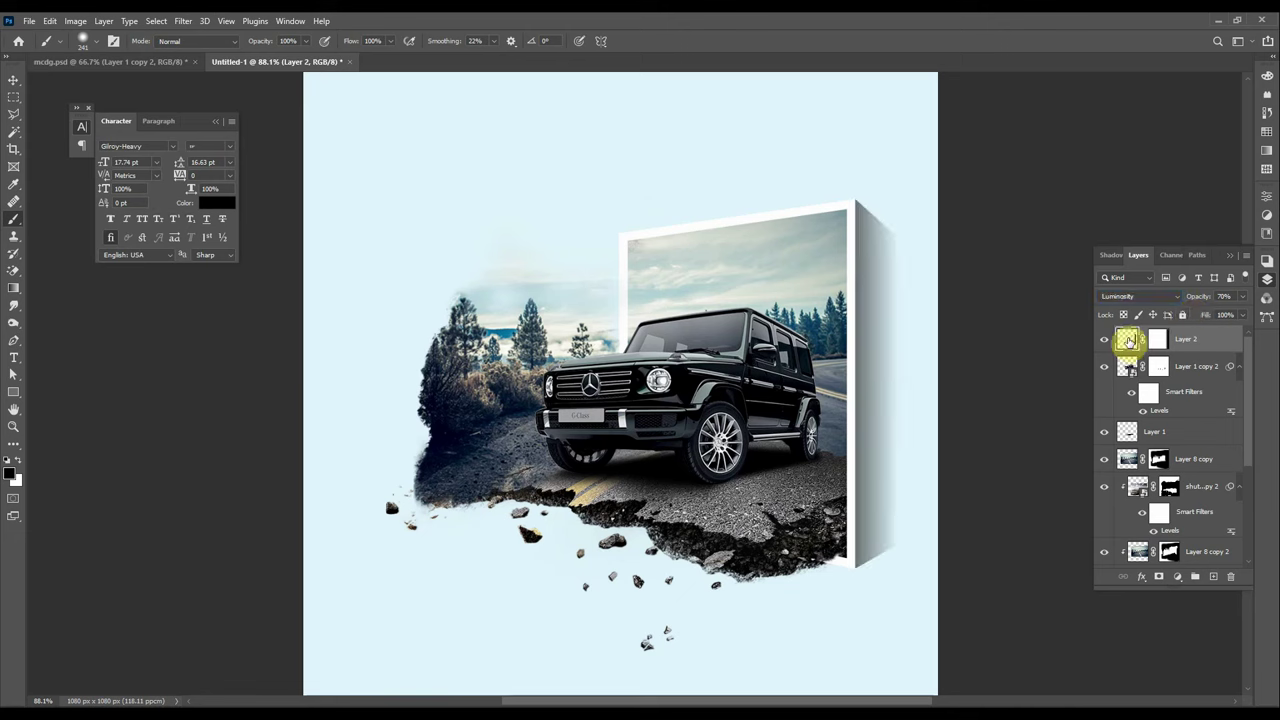
key("ctrl+shift+bracketleft")
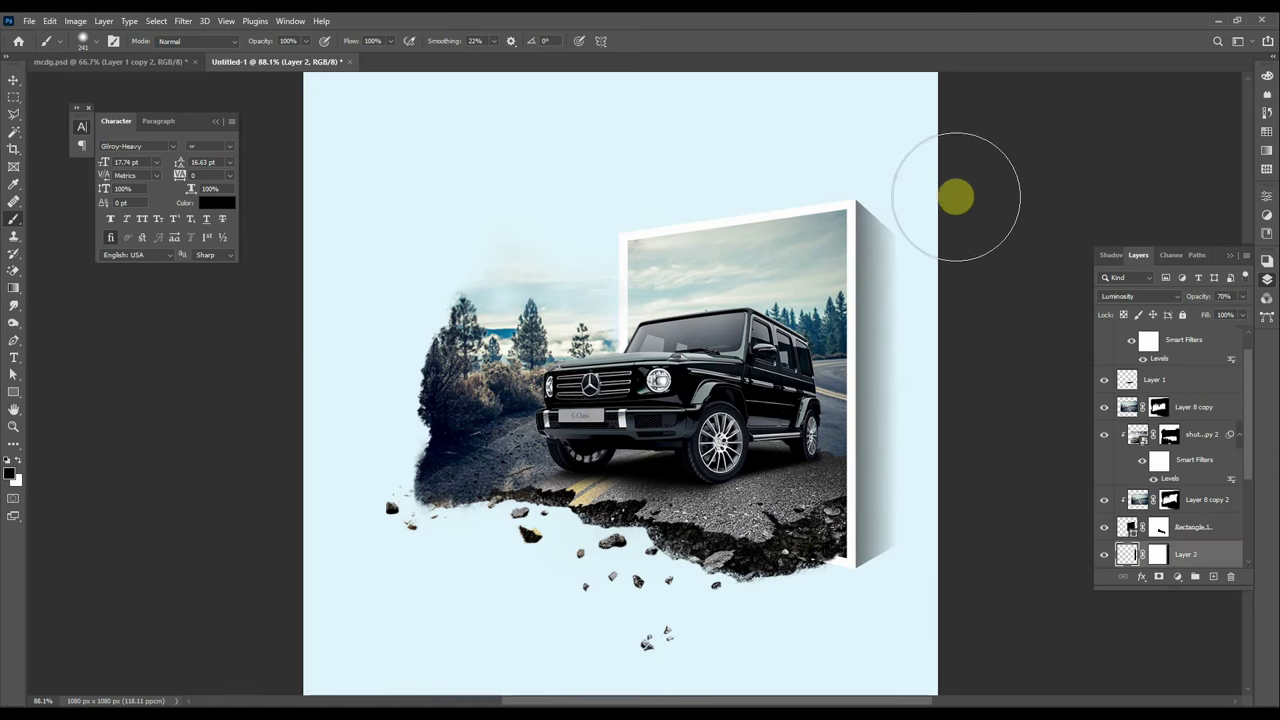
- Nudge the selected layer's artwork slightly to the left
scroll(871, 308, "down", 2)
scroll(871, 308, "up", 1)
key("v")
left_click(749, 457)
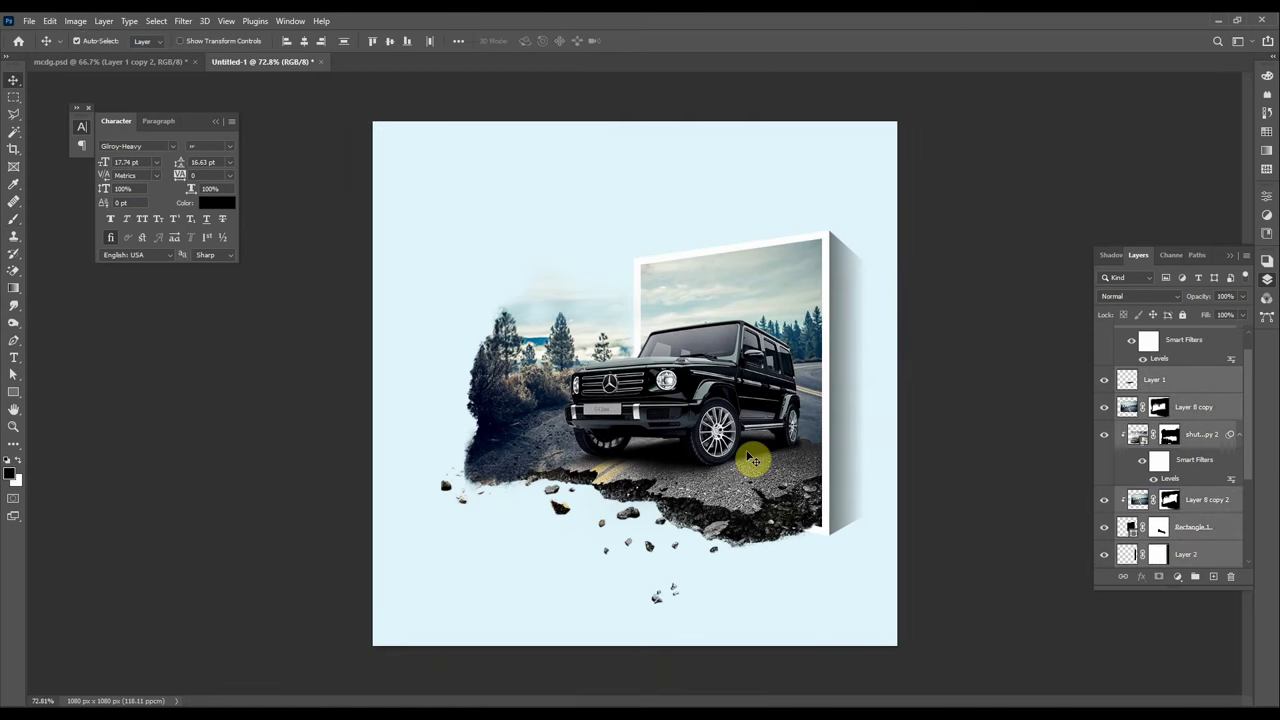
left_click_drag(749, 371, 725, 375)
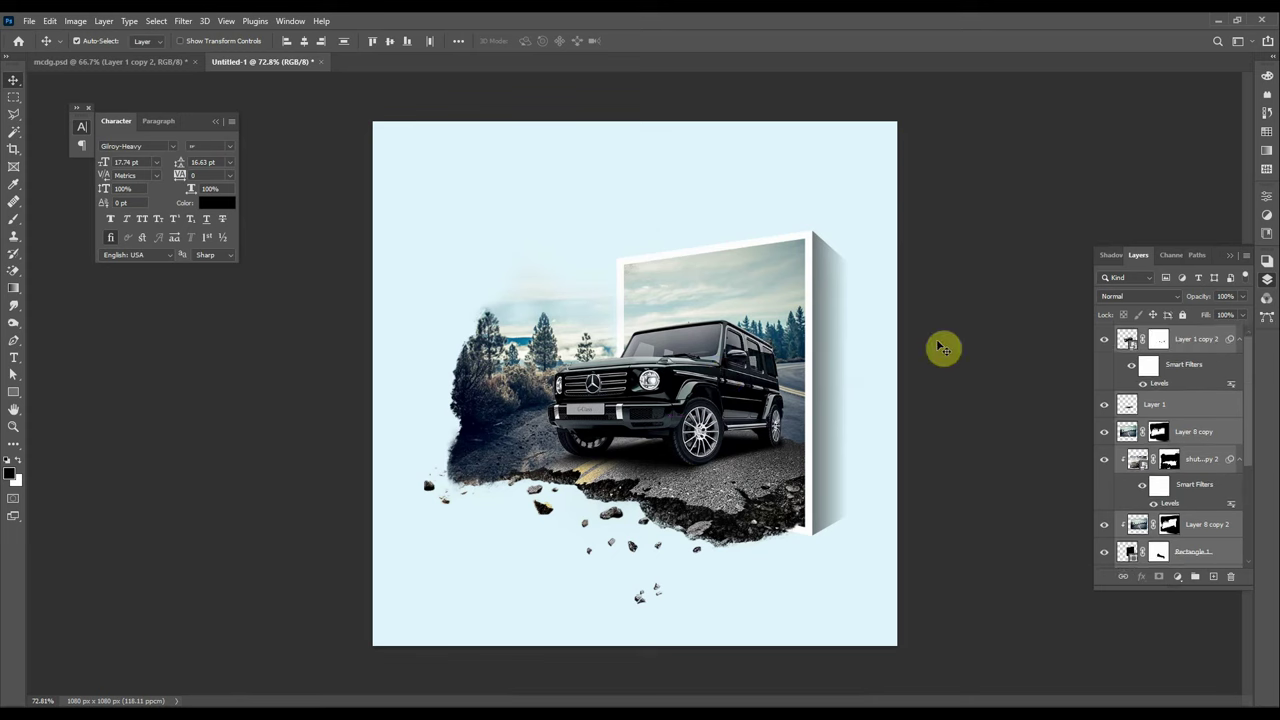
- Mask Layer 2, fade the shadow with a gradient, and paint white along the frame's right side
left_click(1158, 554)
key("shift+alt+y")
key("7")
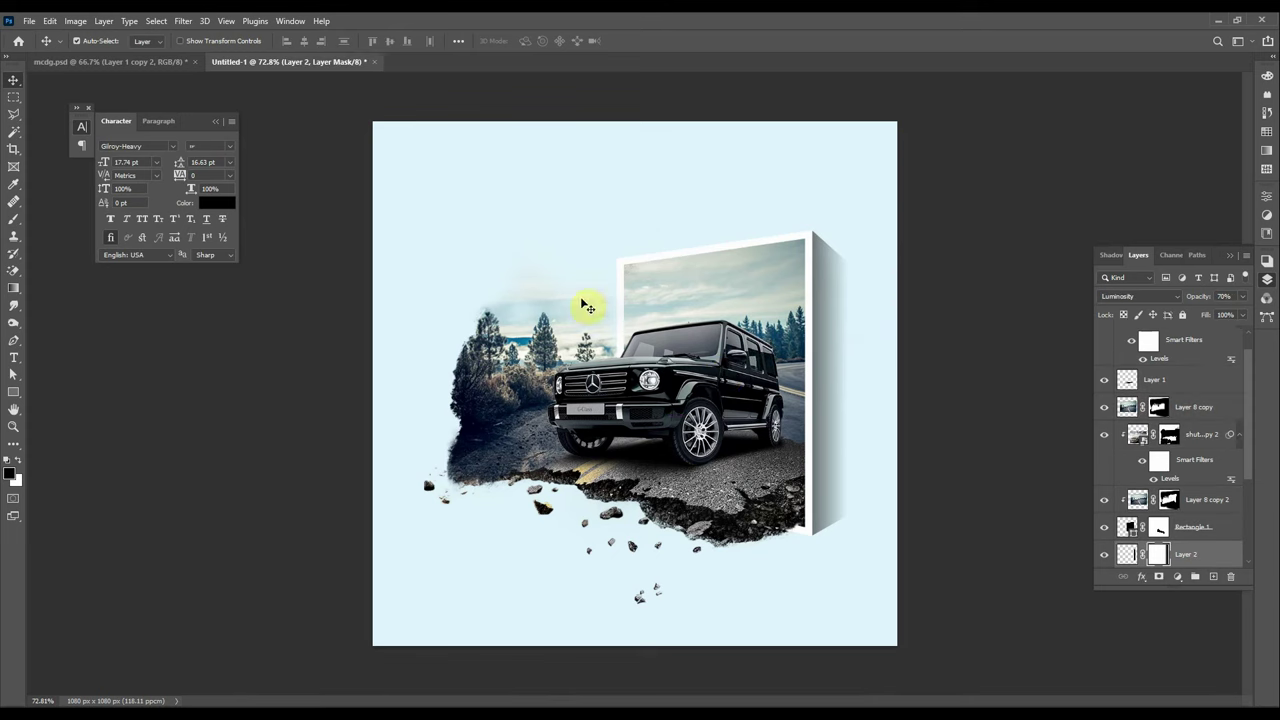
key("b")
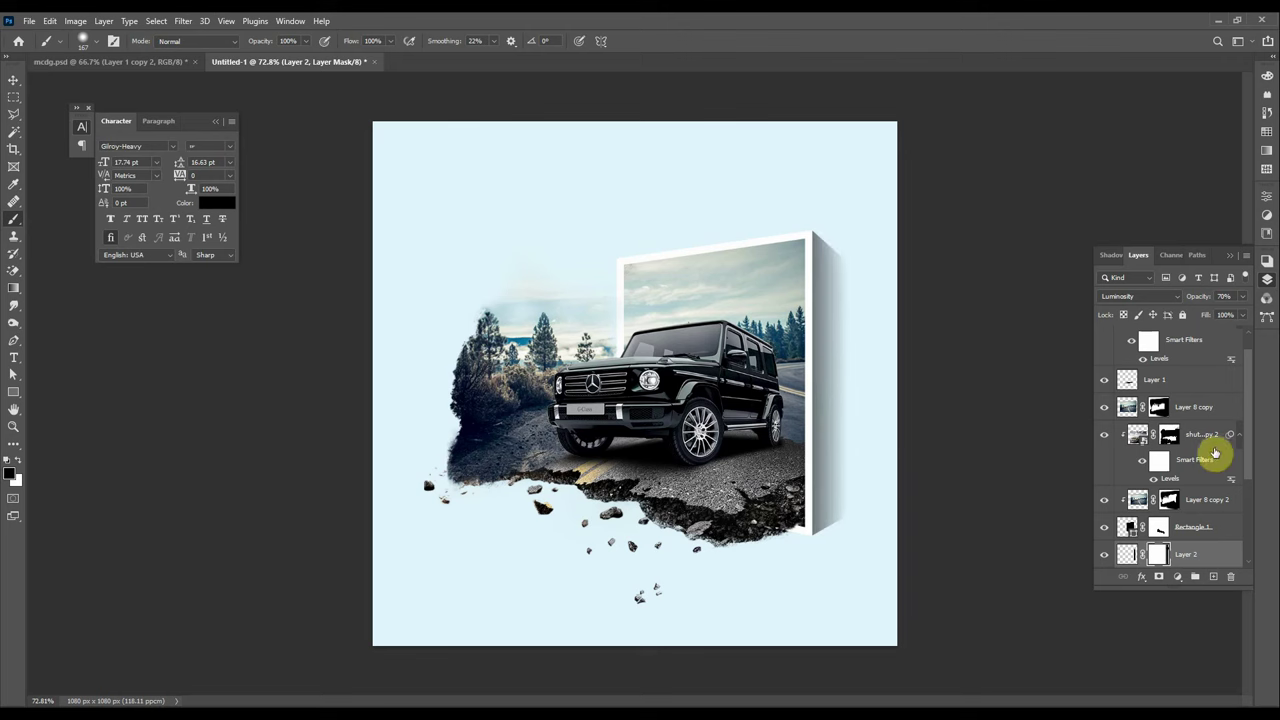
key("g")
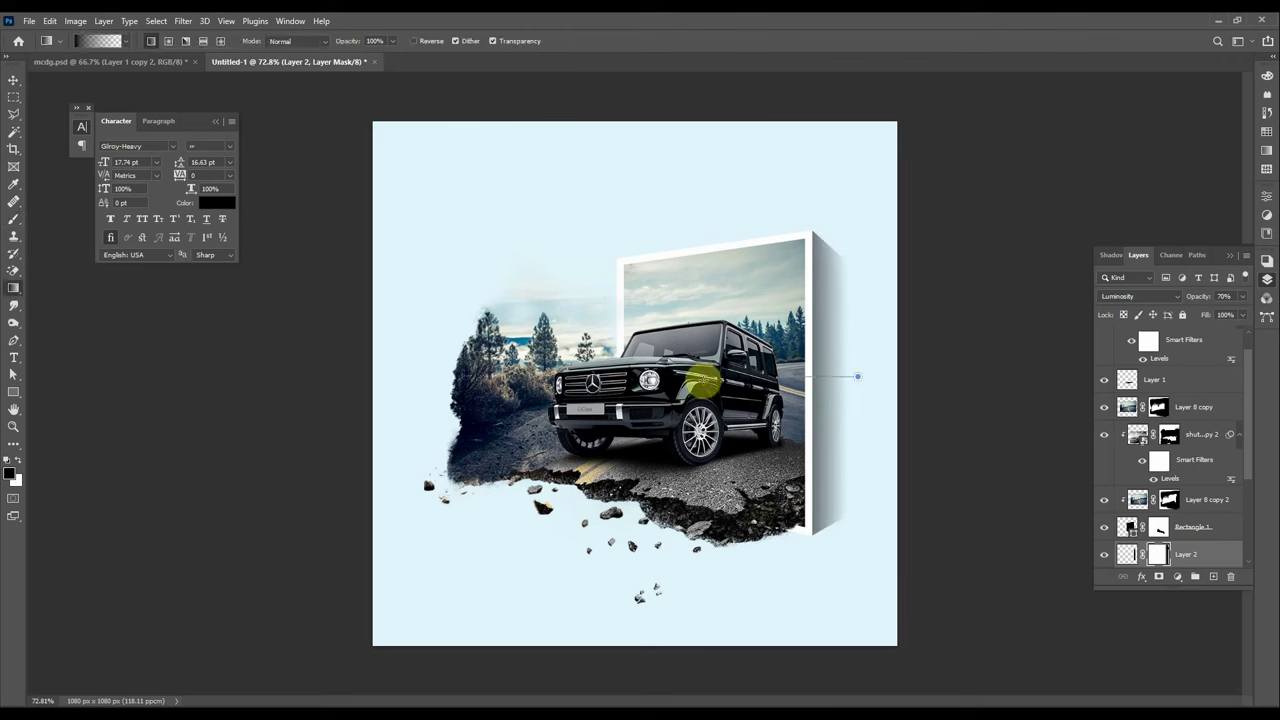
left_click_drag(703, 380, 780, 398)
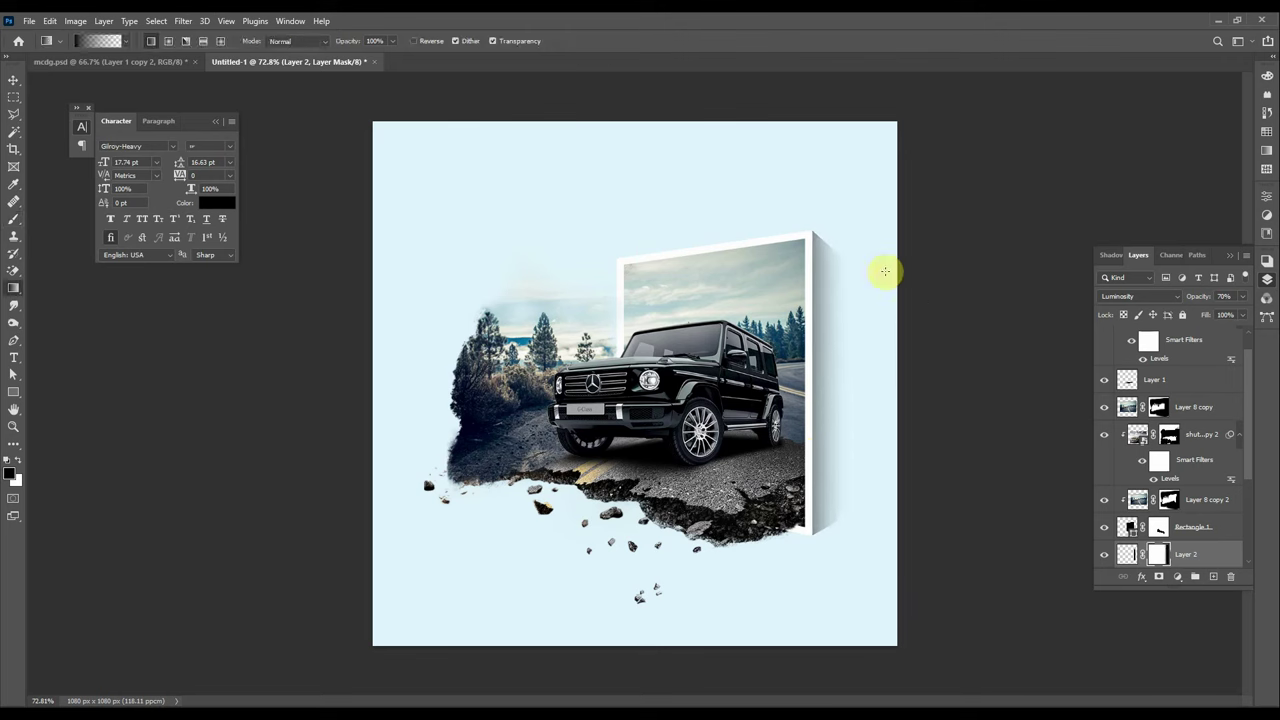
key("v")
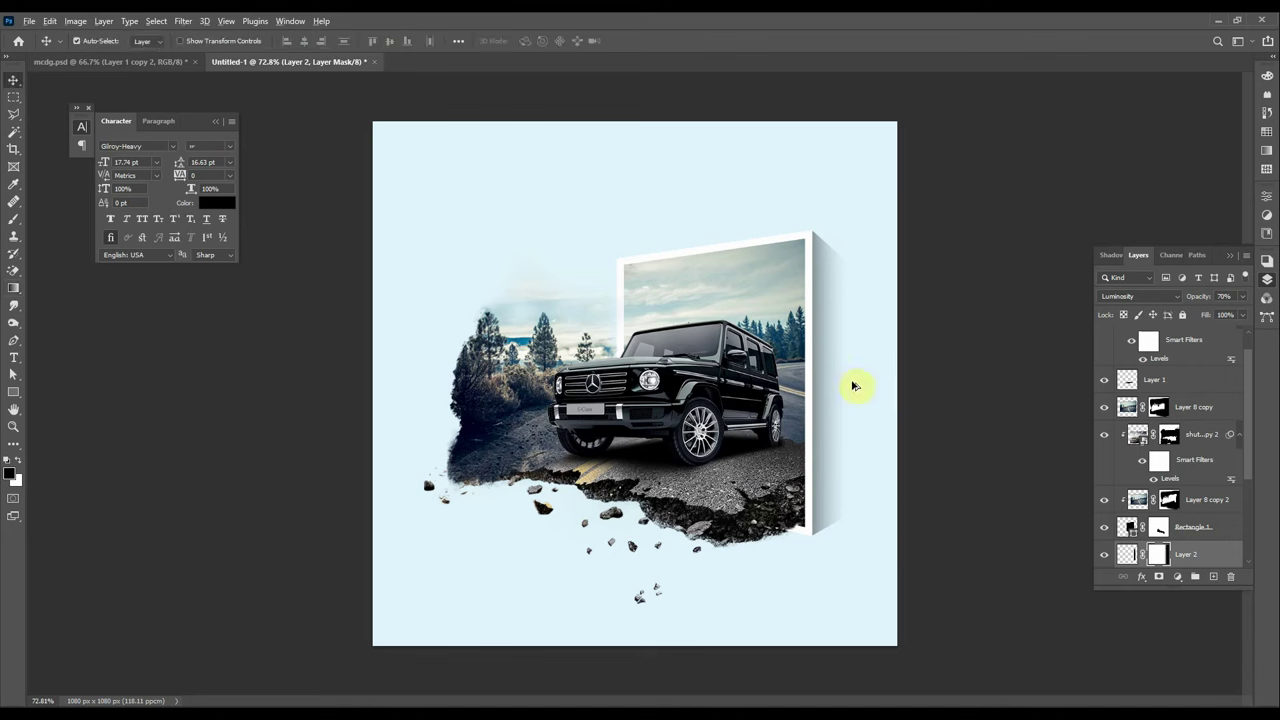
key("b")
key("x")
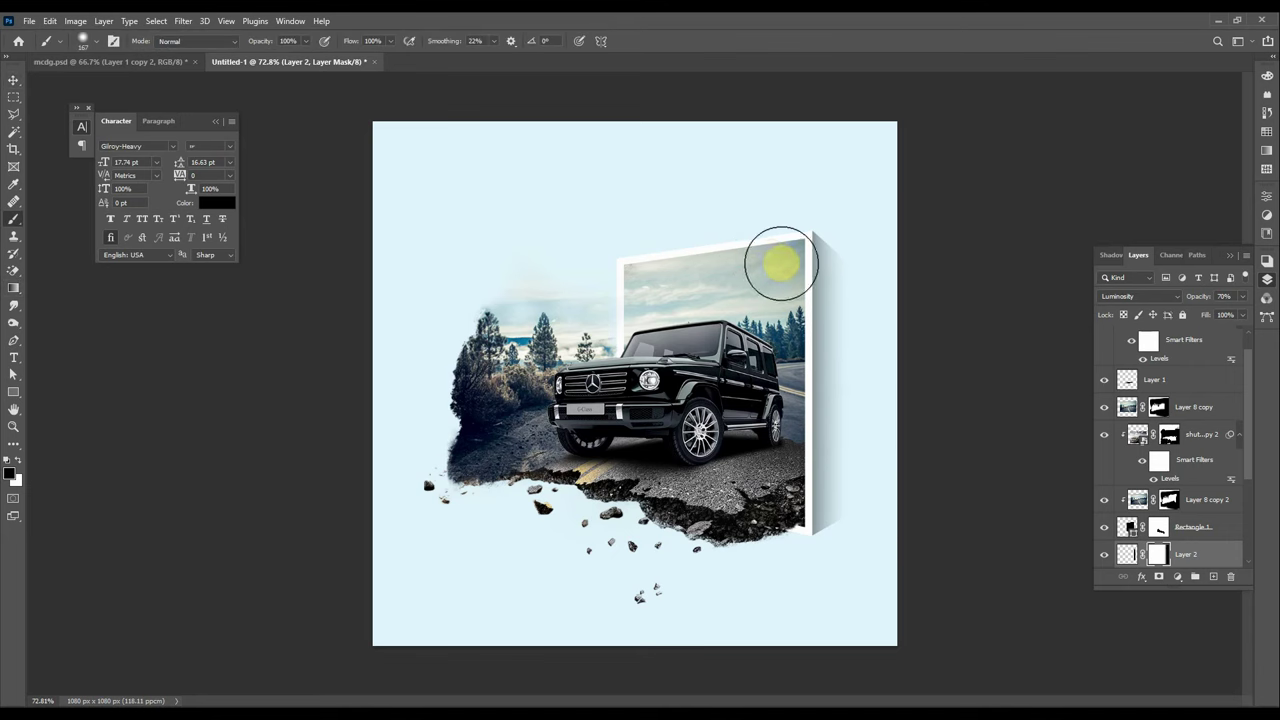
left_click_drag(766, 237, 777, 537)
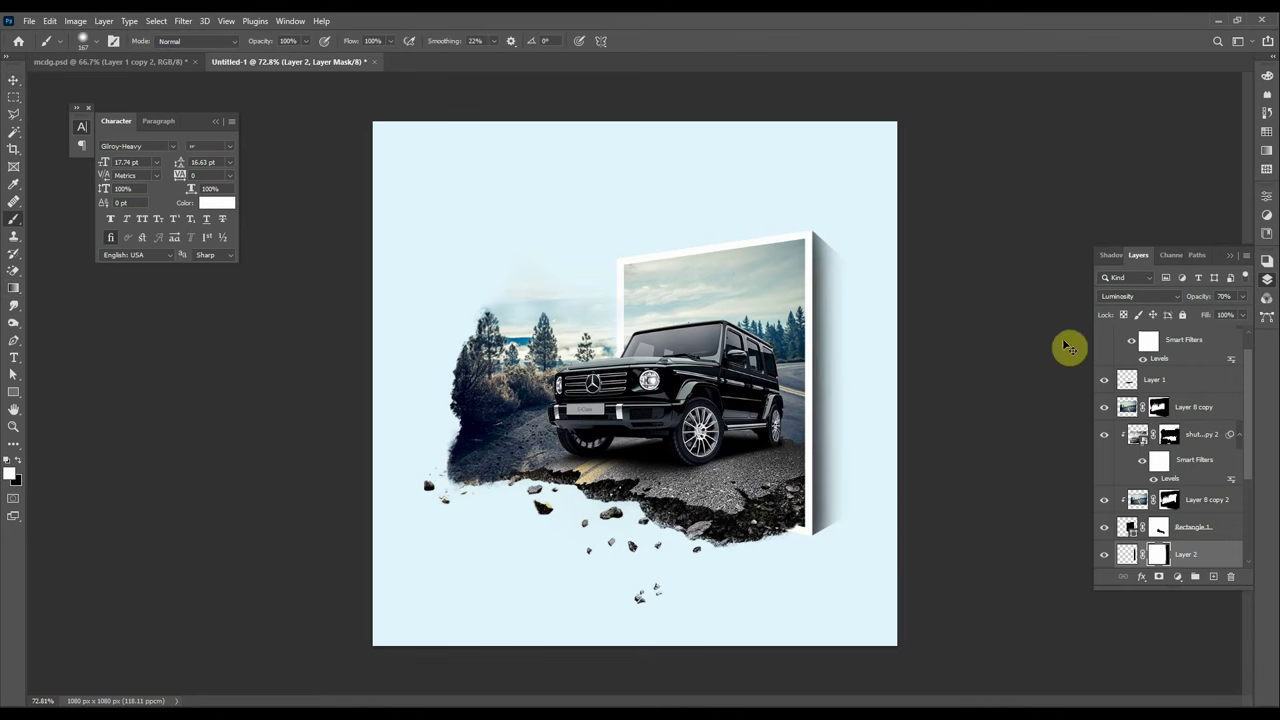
key("ctrl+minus")
key("ctrl+minus")
key("ctrl+plus")
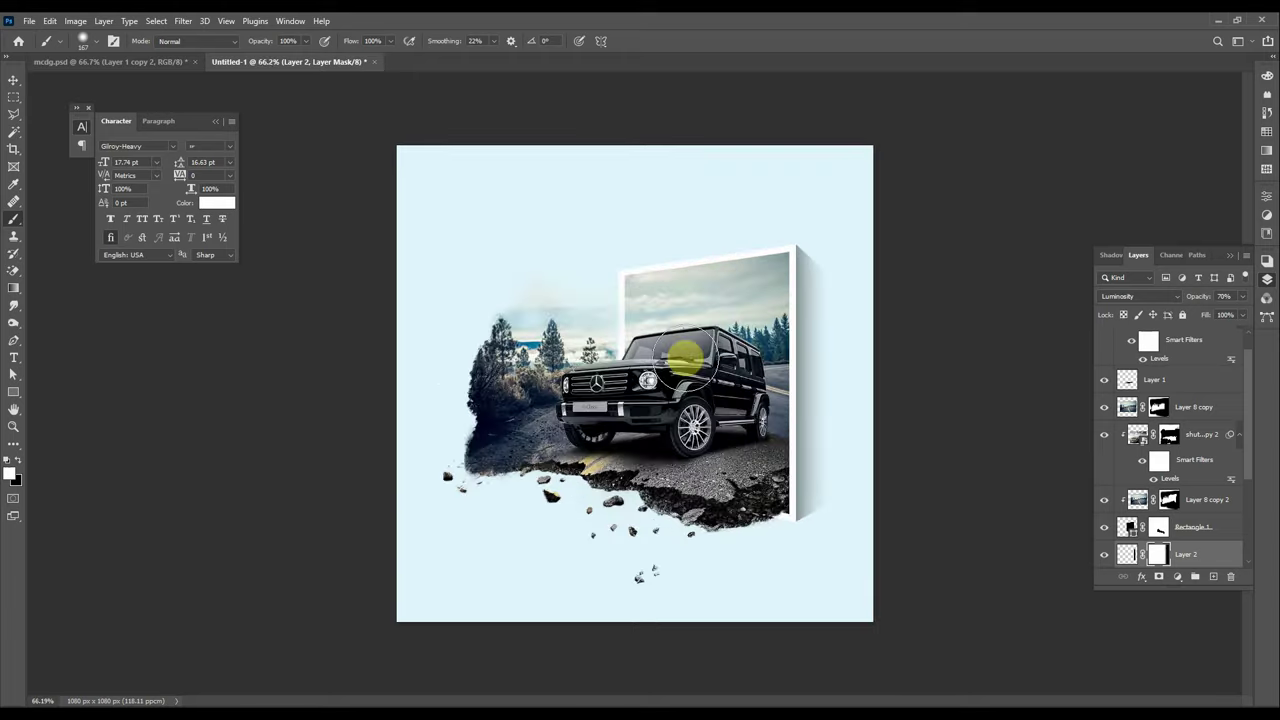
- Save the composition as car.psd
key("ctrl+s")
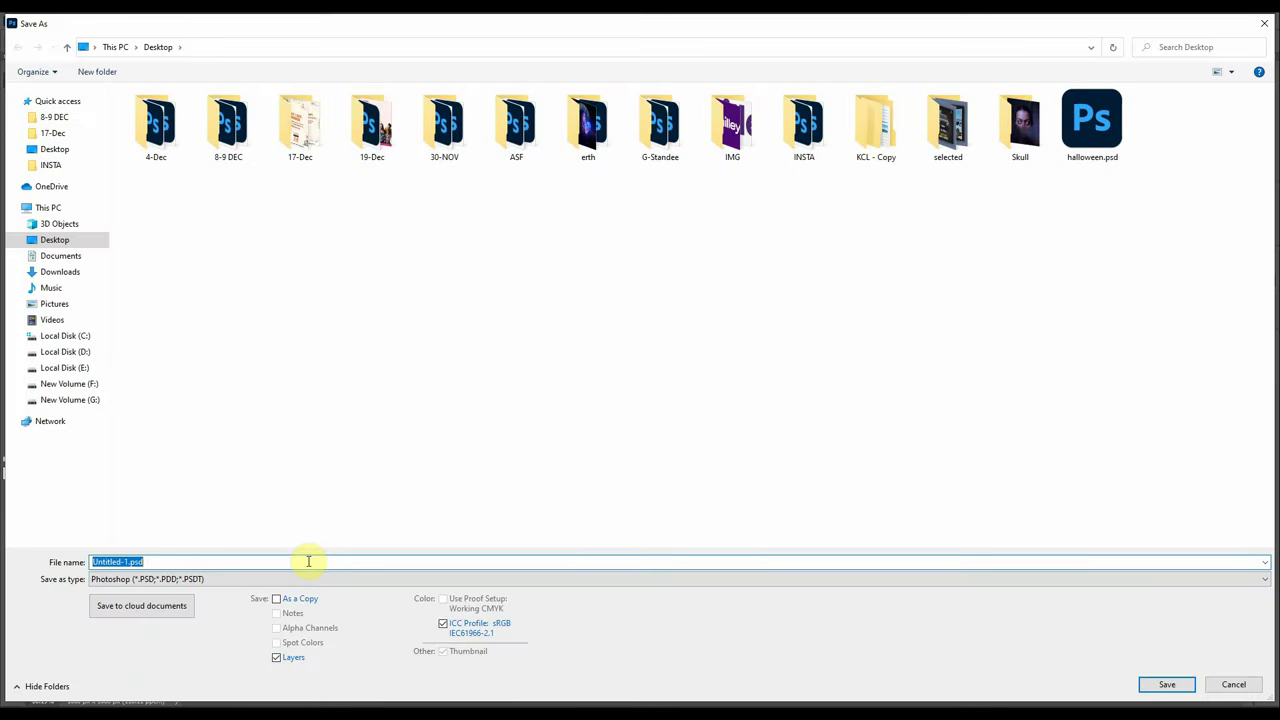
type("car")
key("Return")
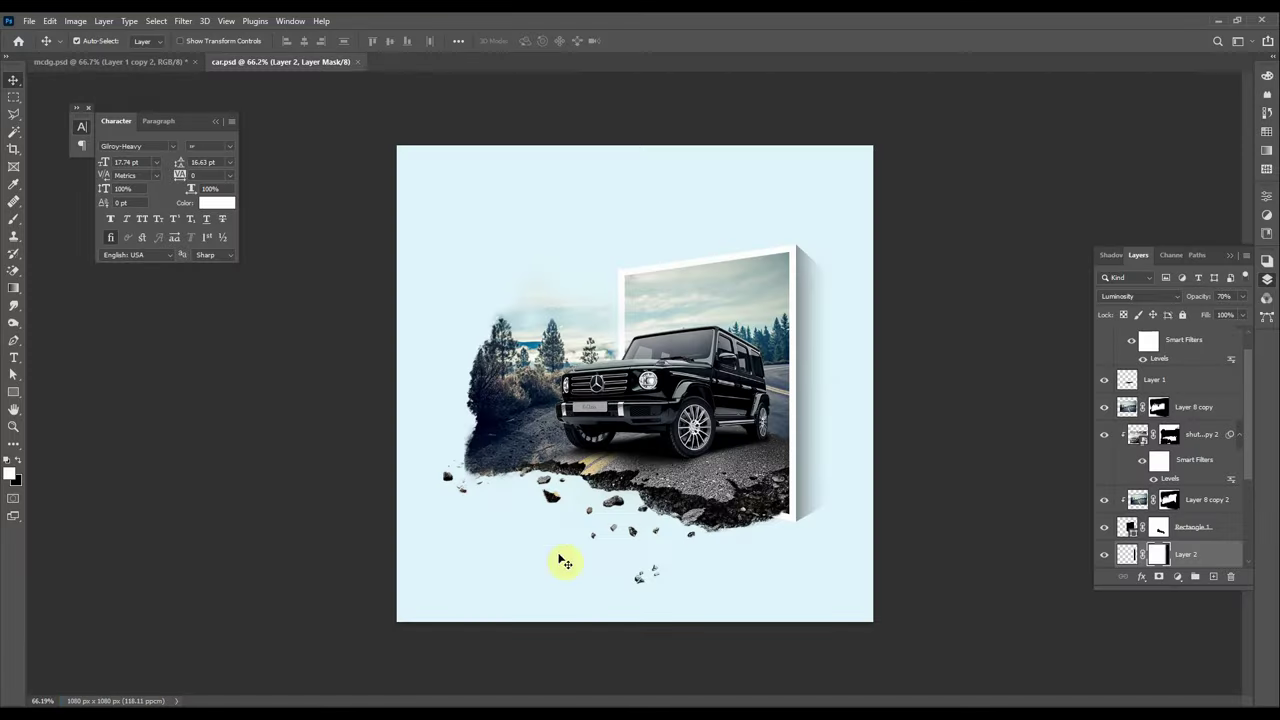
key("ctrl+plus")
- Set road texture Layer 1 to Soft Light blending and duplicate it to strengthen the yellow lines
left_click(1132, 381)
left_click(1137, 296)
left_click(1130, 400)
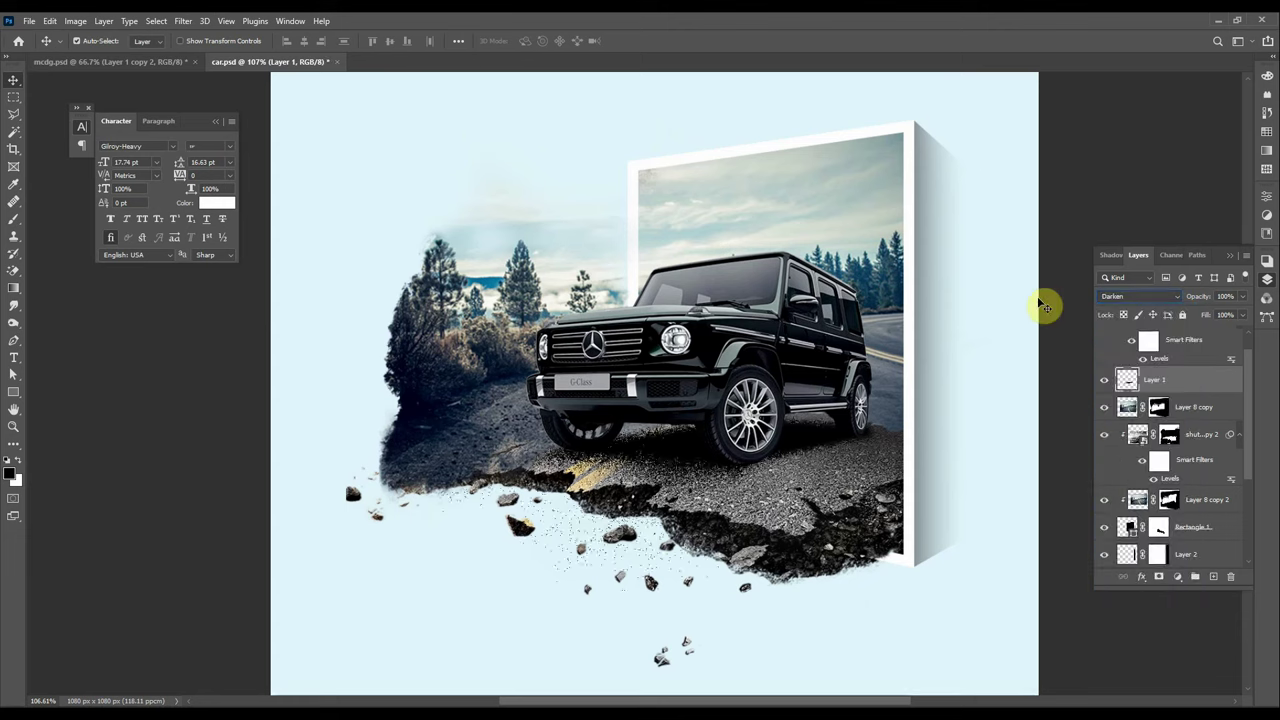
key("Down")
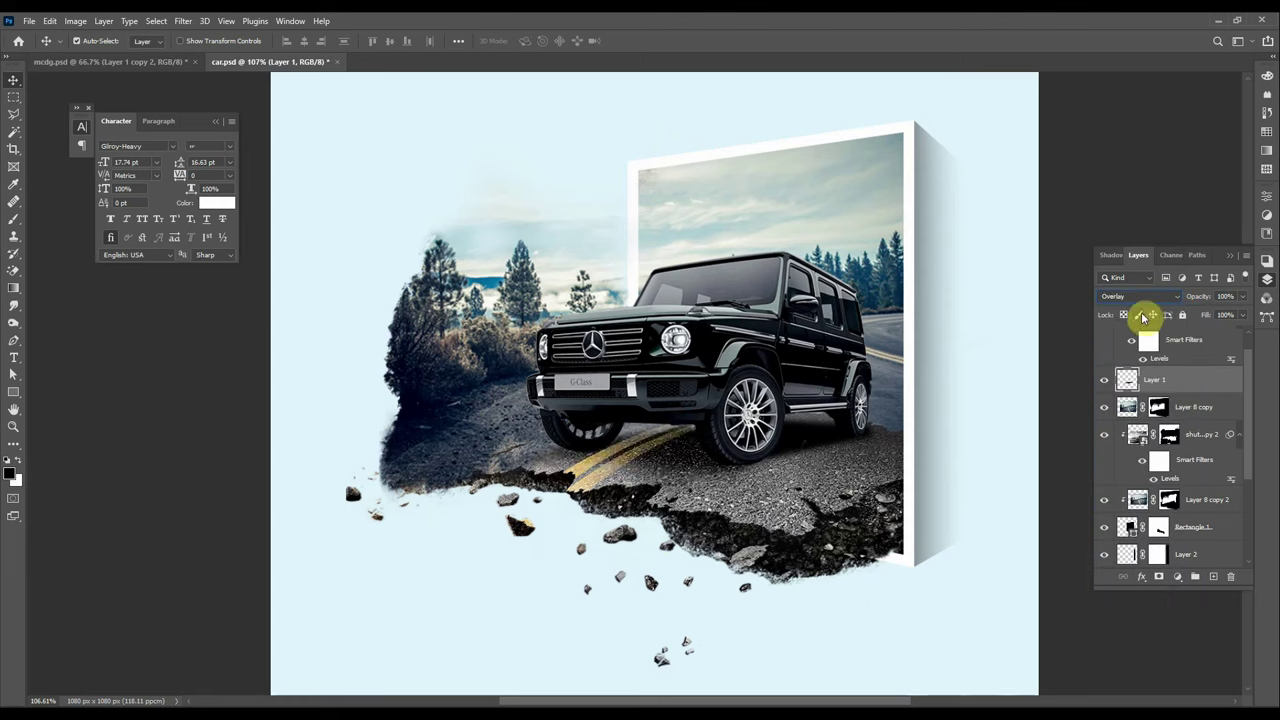
key("Down")
key("Up")
key("Down")
key("Down")
key("Down")
key("Down")
key("Down")
key("Down")
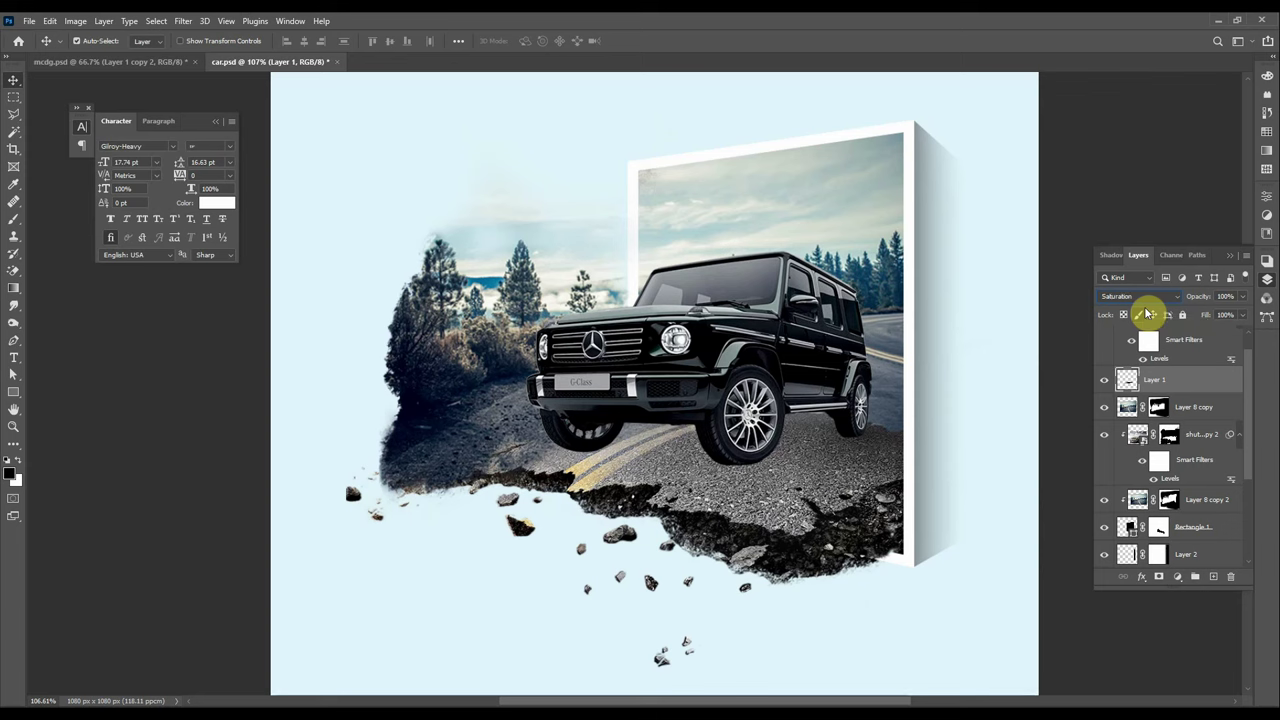
key("Down")
key("Up")
key("Up")
key("Up")
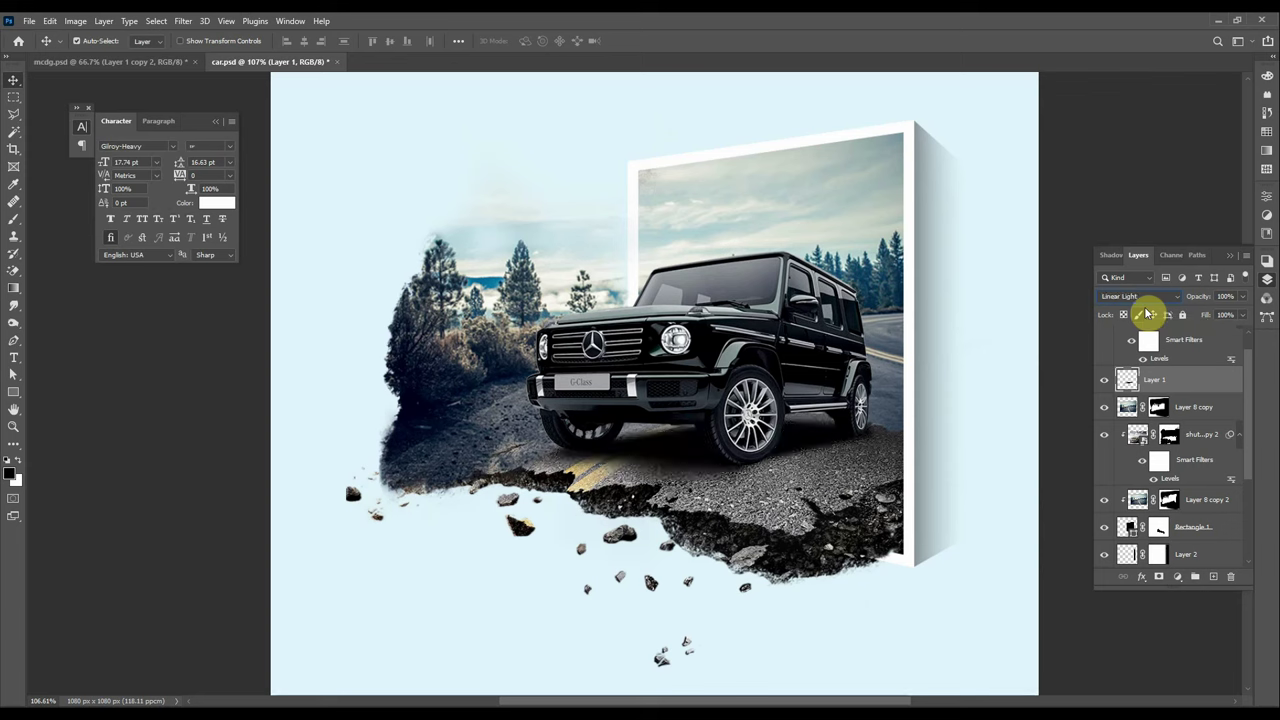
key("Up")
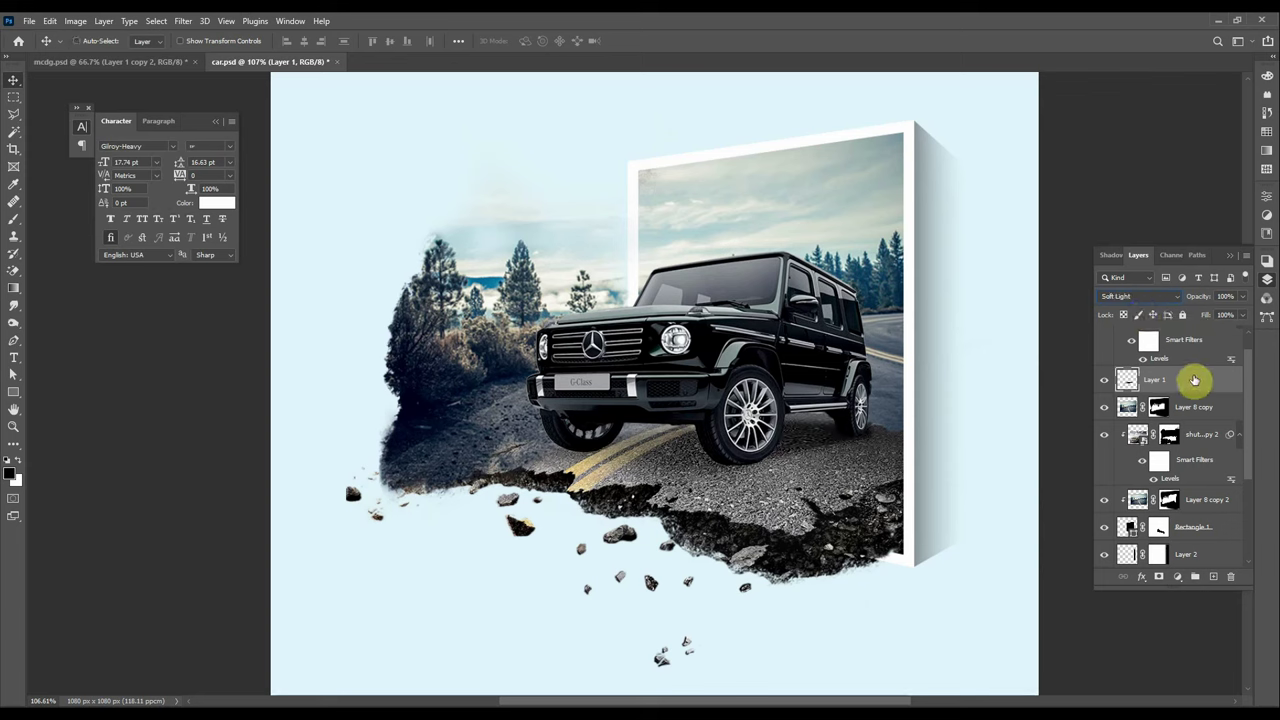
key("ctrl+j")
key("ctrl+j")
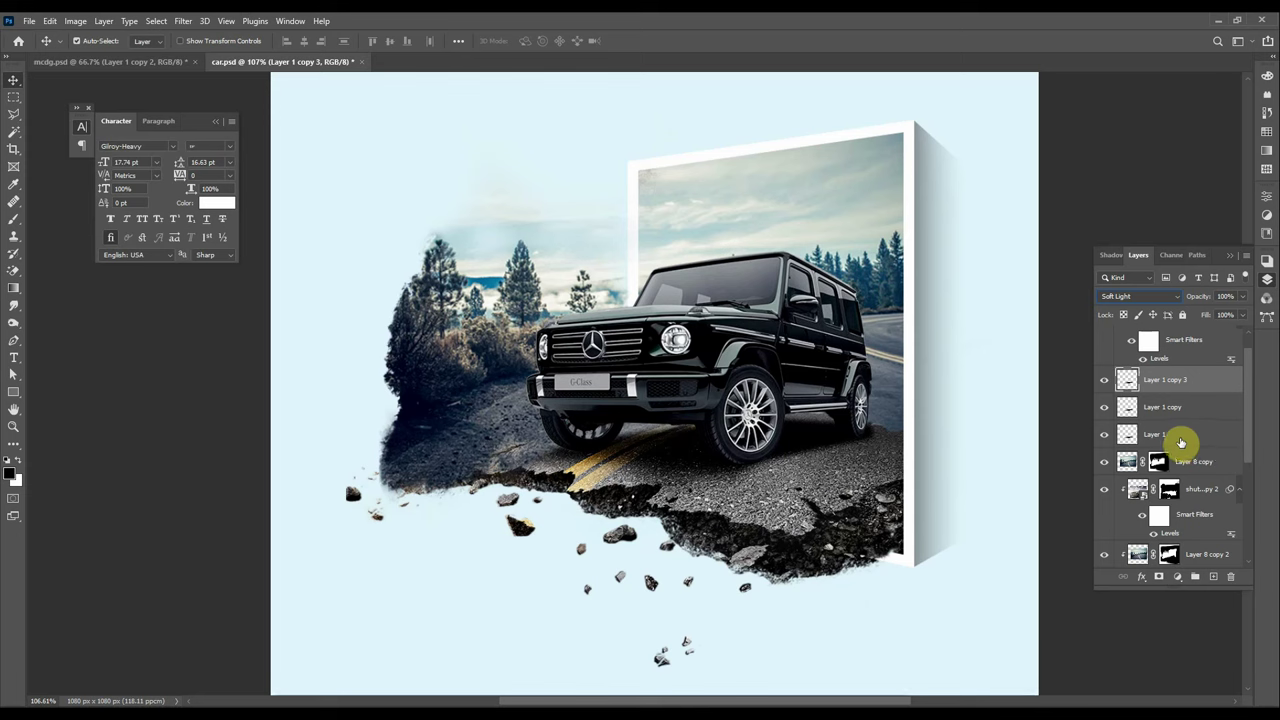
- Group the three road layers into Group 1 and stretch them taller and slightly narrower
left_click(1198, 440, "shift")
key("ctrl+g")
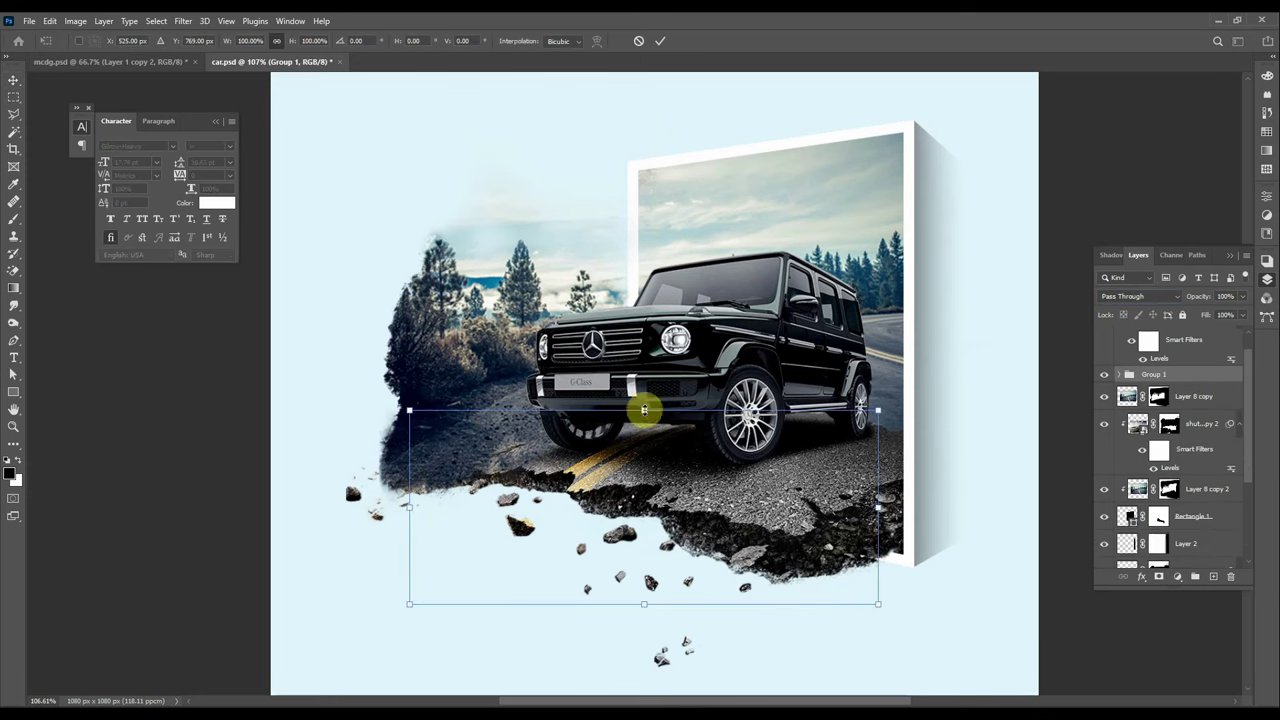
key("ctrl+t")
left_click_drag(643, 604, 639, 661)
left_click_drag(903, 392, 874, 400)
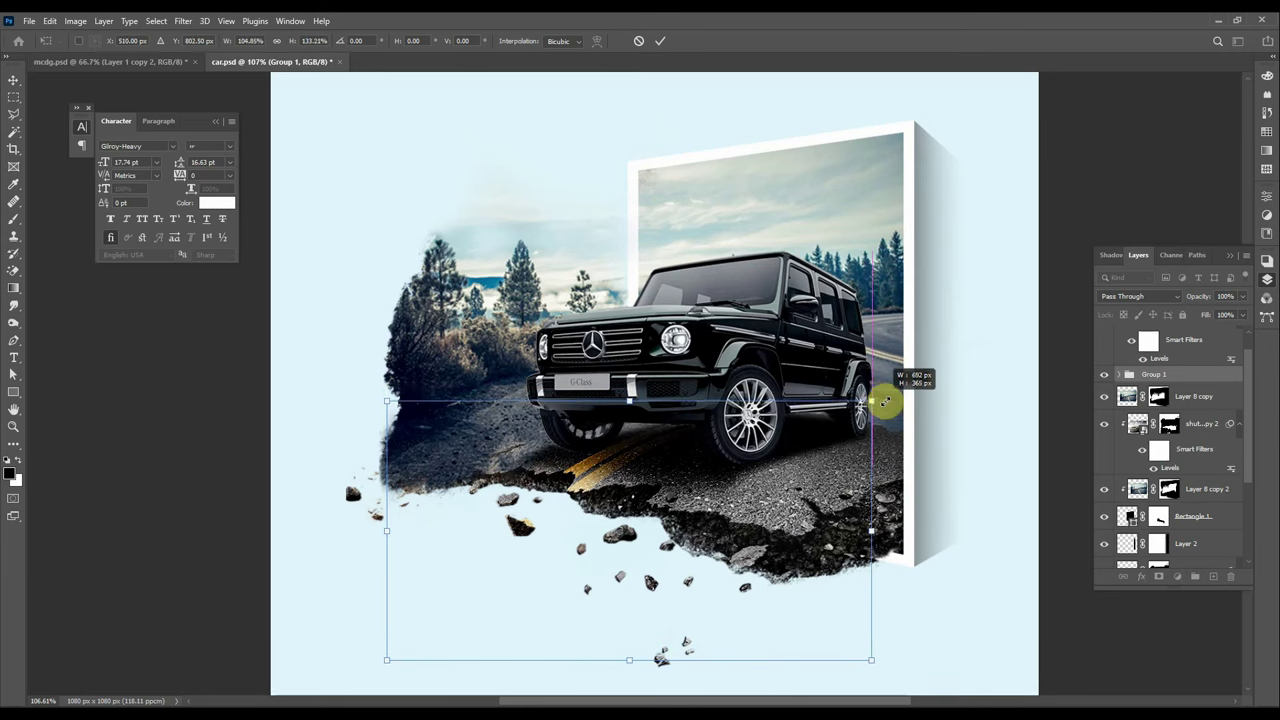
left_click(660, 41)
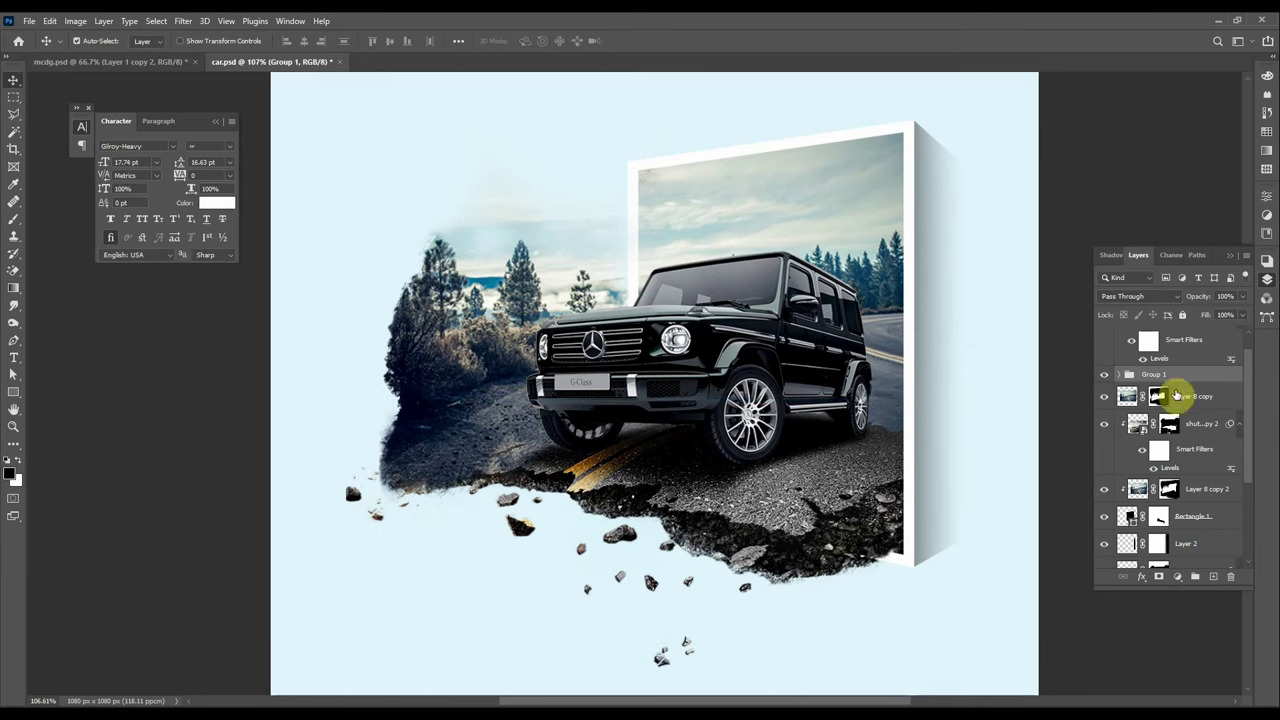
- Lower Layer 1 copy's fill to 50%
left_click(1176, 396)
left_click(1209, 296)
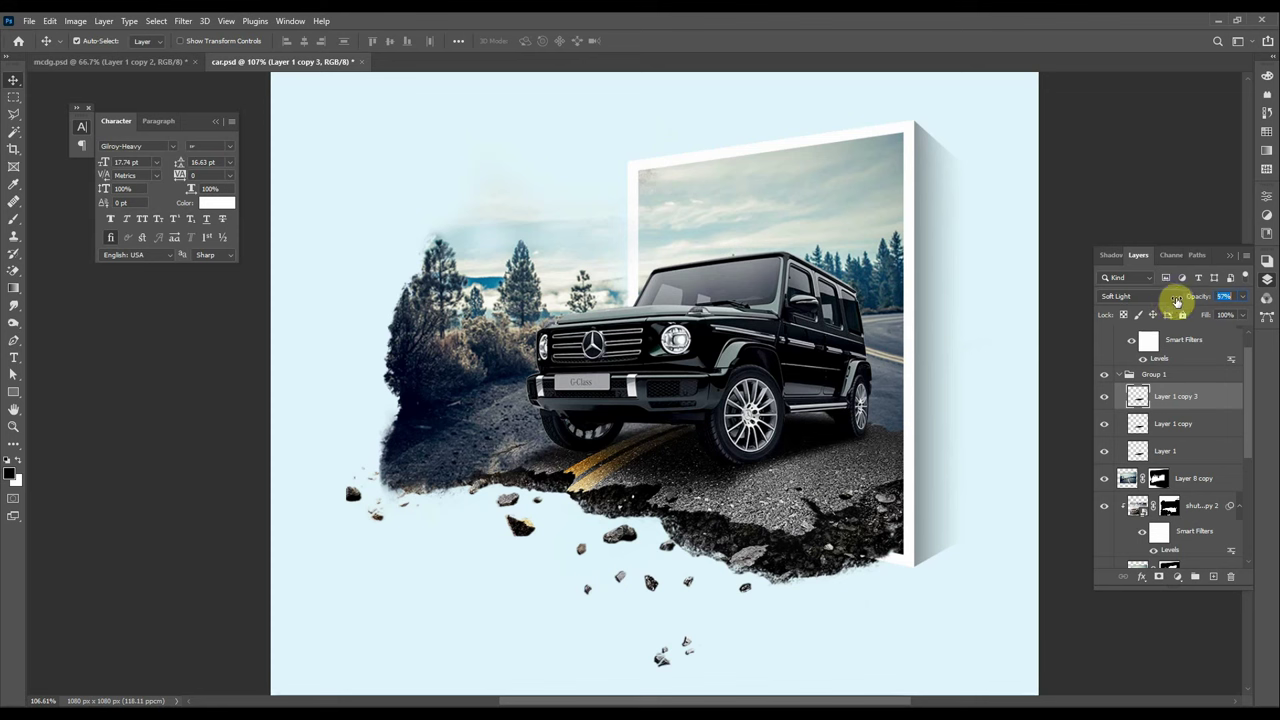
left_click(1186, 423)
left_click_drag(1206, 314, 1166, 314)
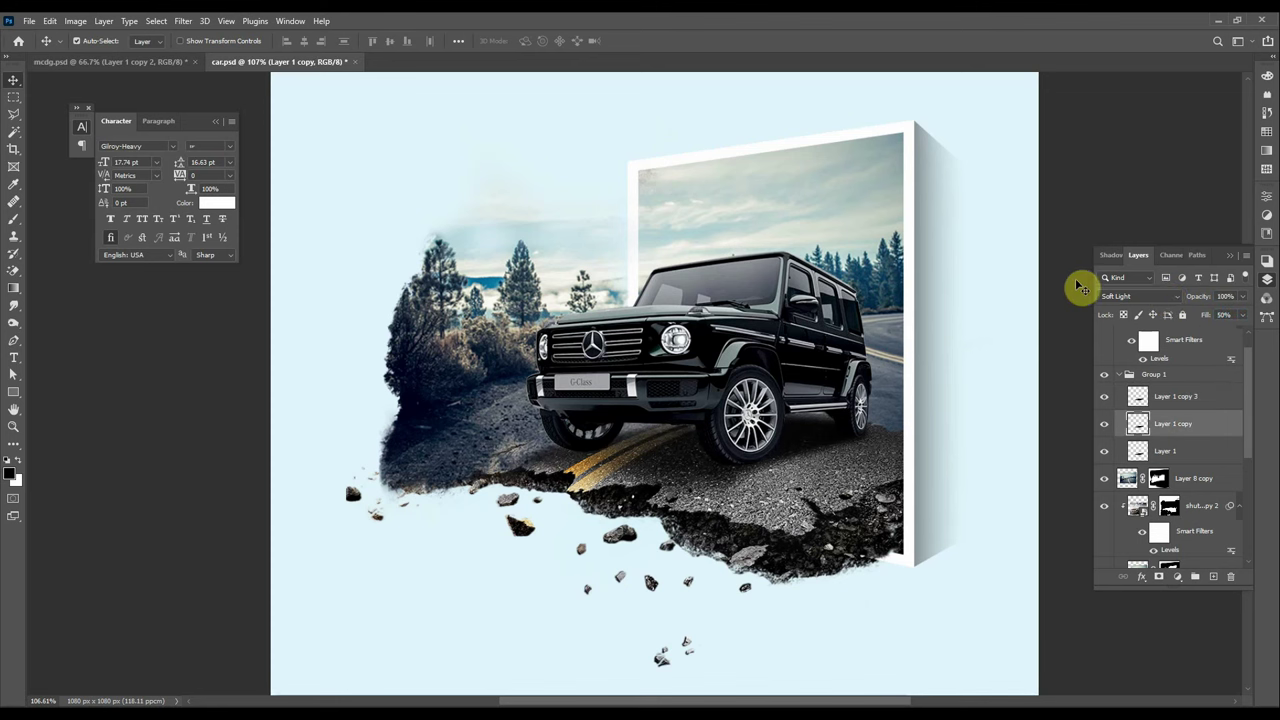
left_click(1073, 213)
- Change the Color Fill 1 background to a muted grey-blue, #aecacd
scroll(706, 378, "up", 2)
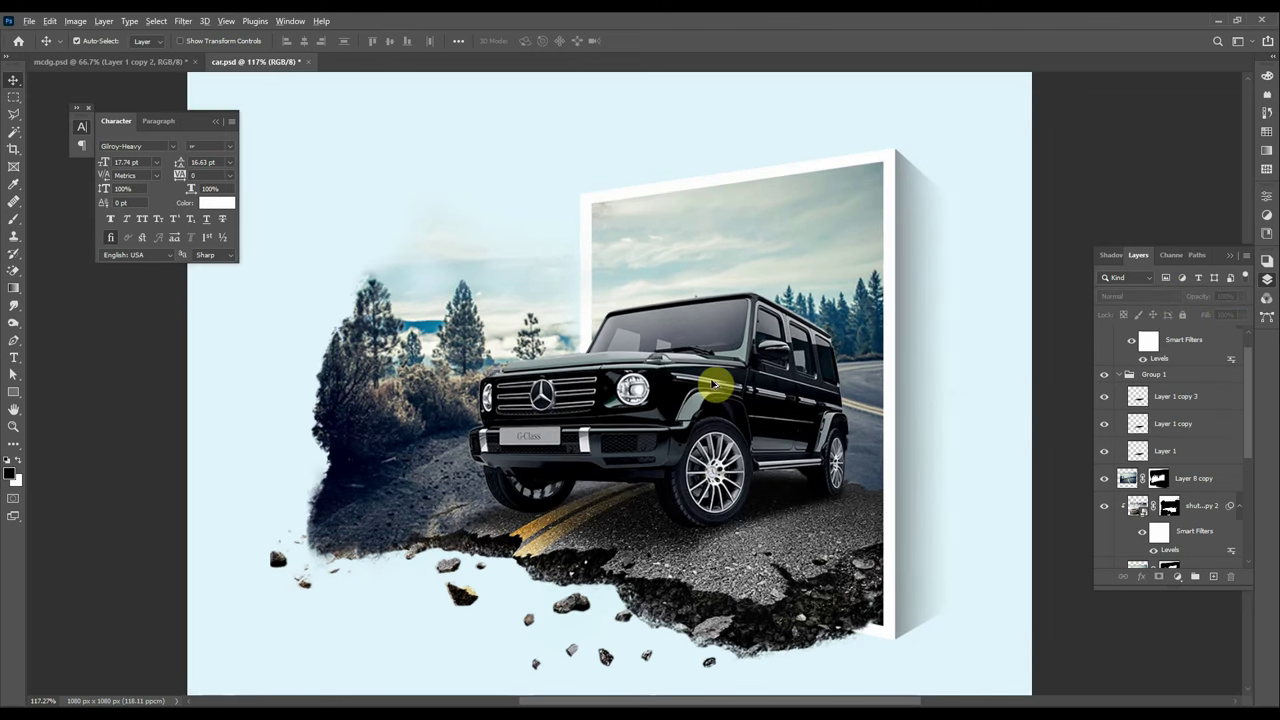
scroll(713, 383, "down", 2)
scroll(1170, 470, "down", 3)
left_click(1127, 530)
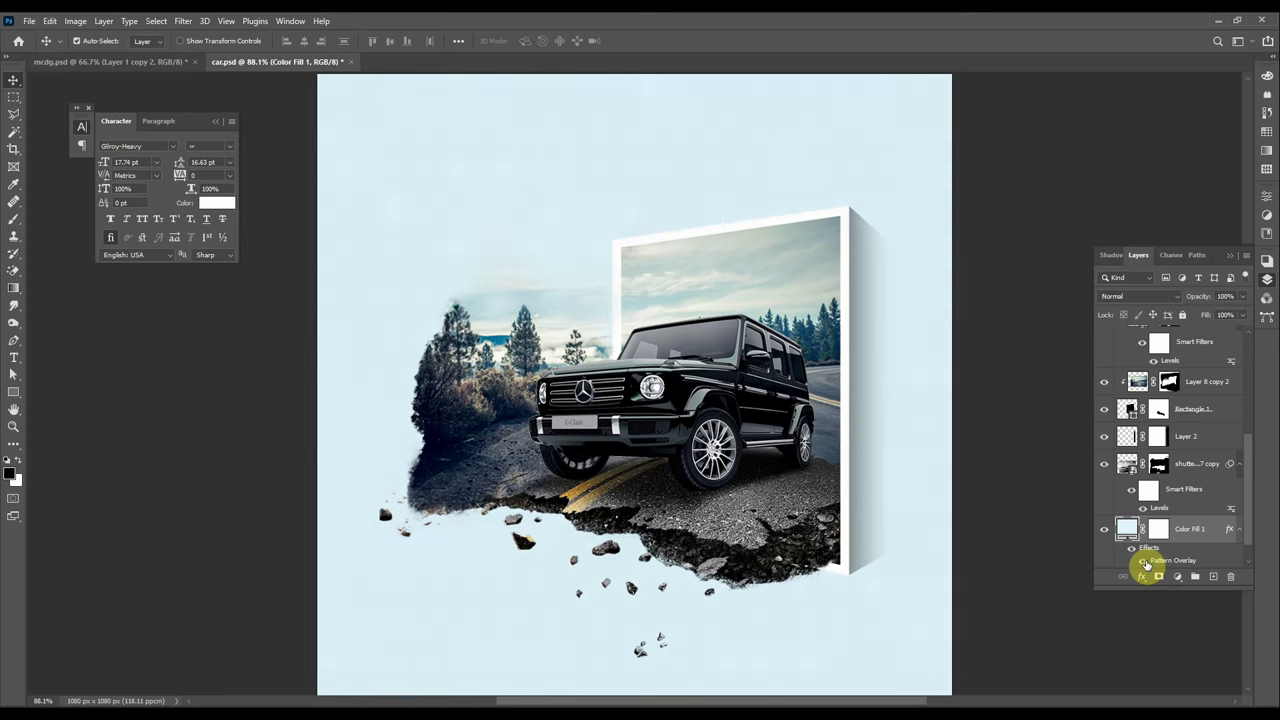
double_click(1128, 529)
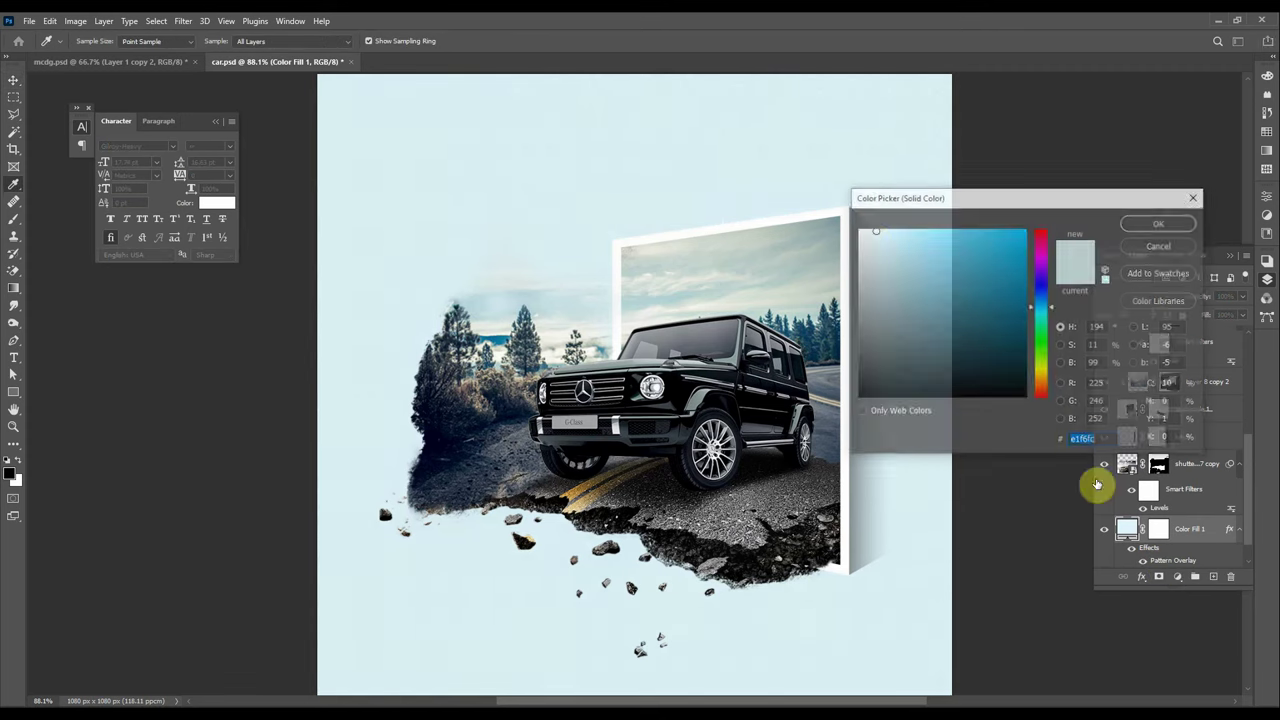
left_click(870, 242)
left_click_drag(523, 274, 541, 288)
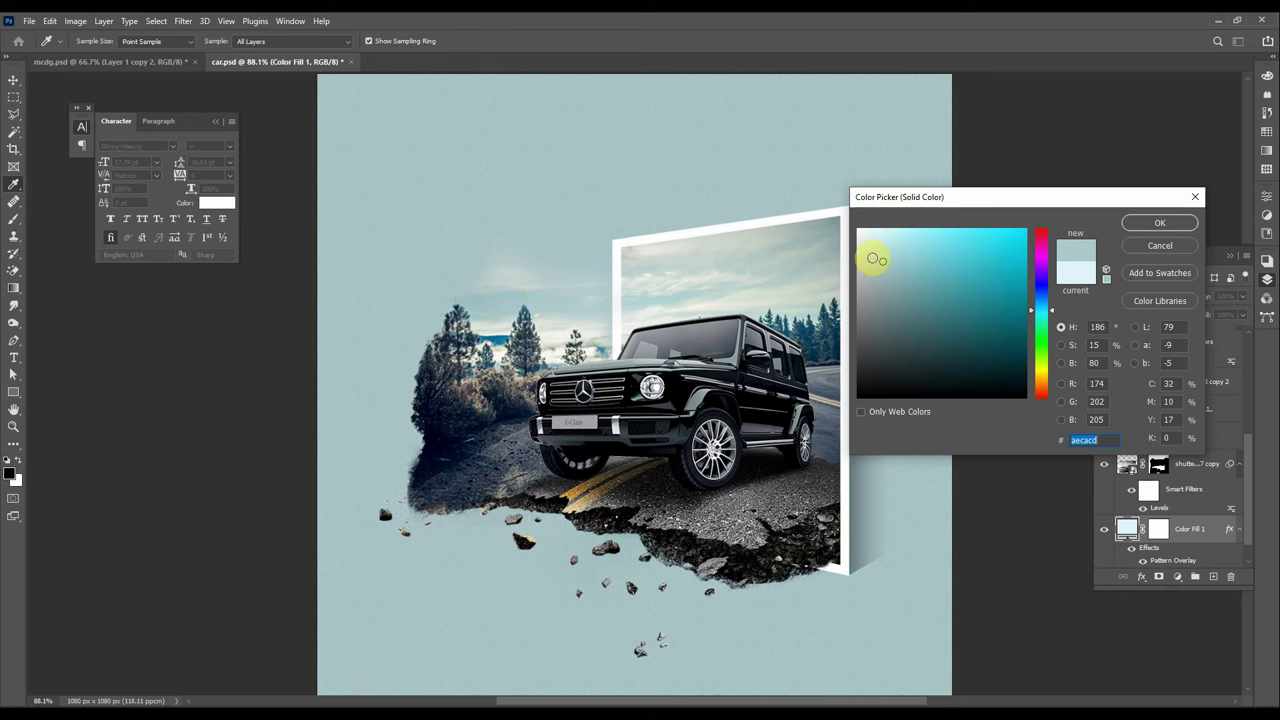
left_click(872, 253)
left_click(1158, 222)
- Add a new layer clipped to Layer 1 copy 2 and paint dark shading near the frame's right edge
key("v")
left_click(770, 380)
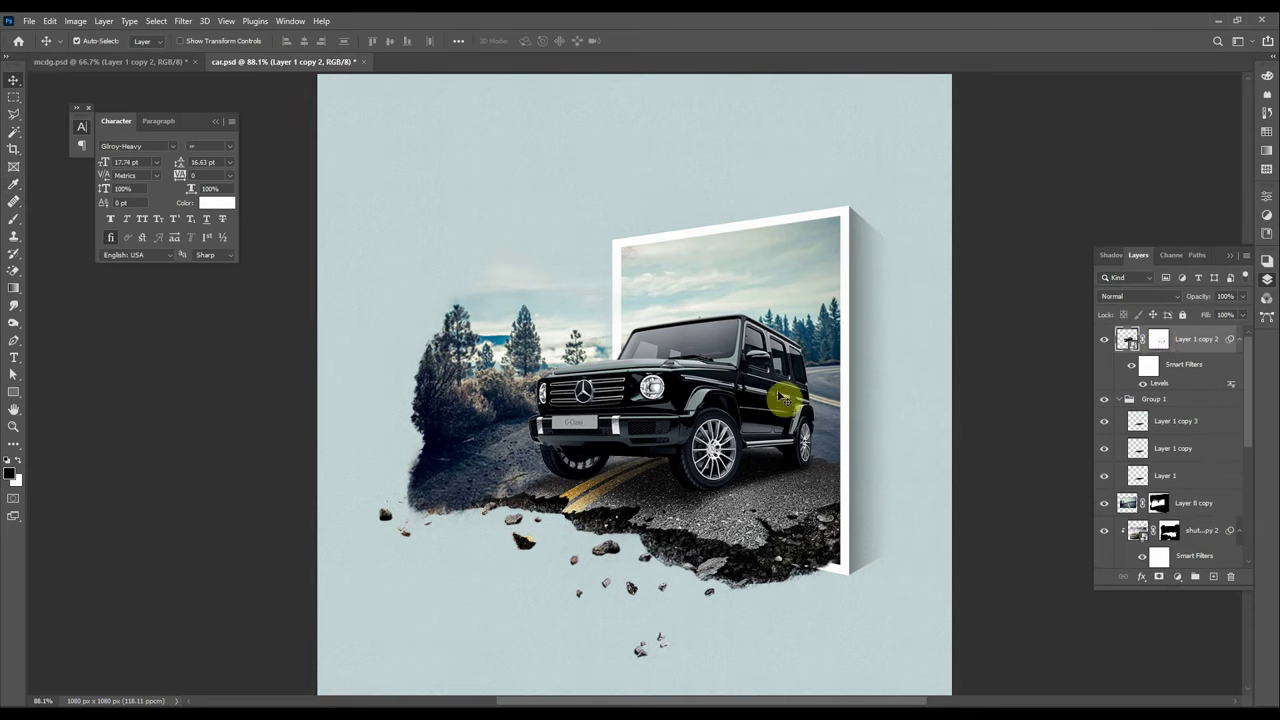
left_click(1213, 576)
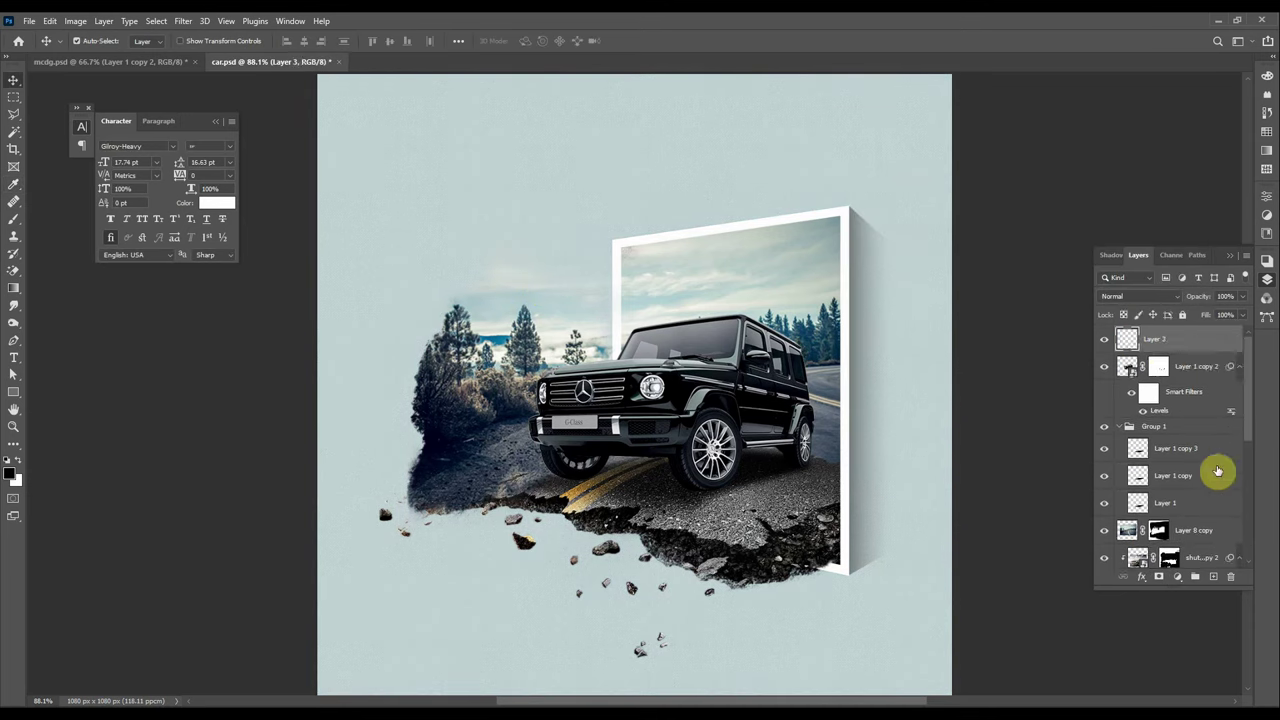
left_click(1200, 352, "alt")
key("b")
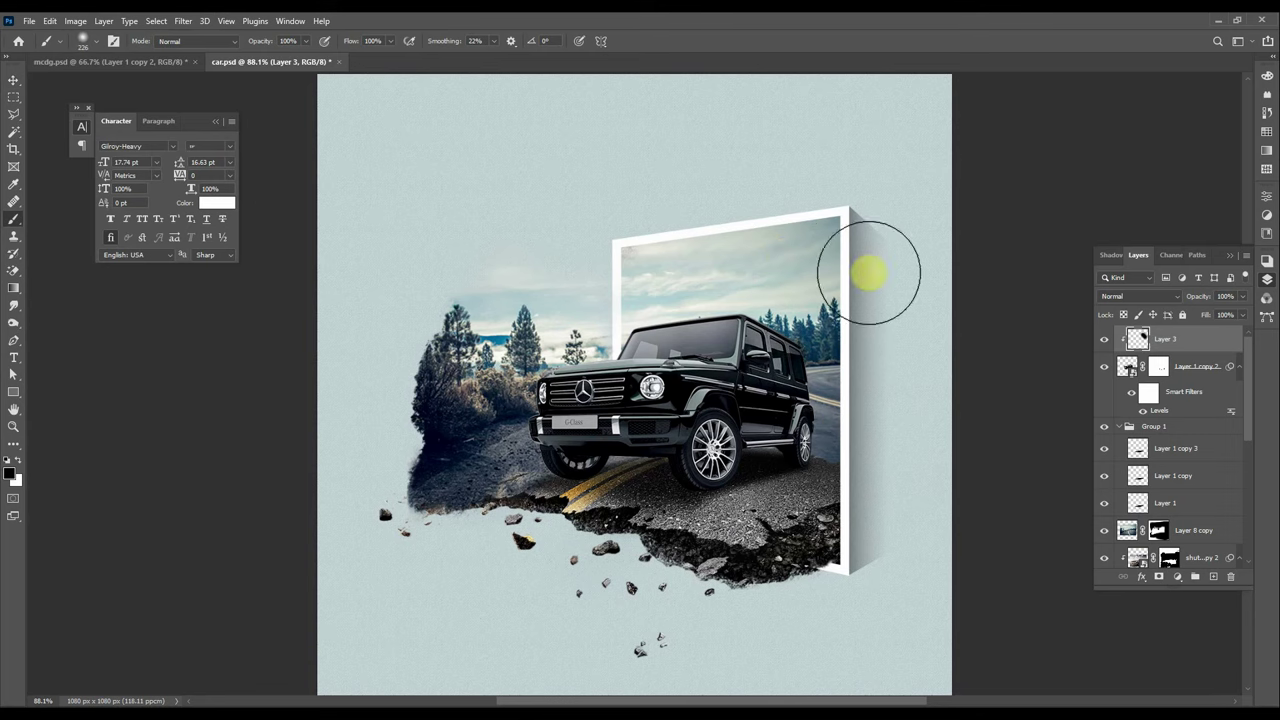
mouse_move(820, 509)
left_mouse_down()
mouse_move(844, 516)
mouse_move(902, 492)
left_mouse_up()
left_click_drag(766, 337, 914, 423)
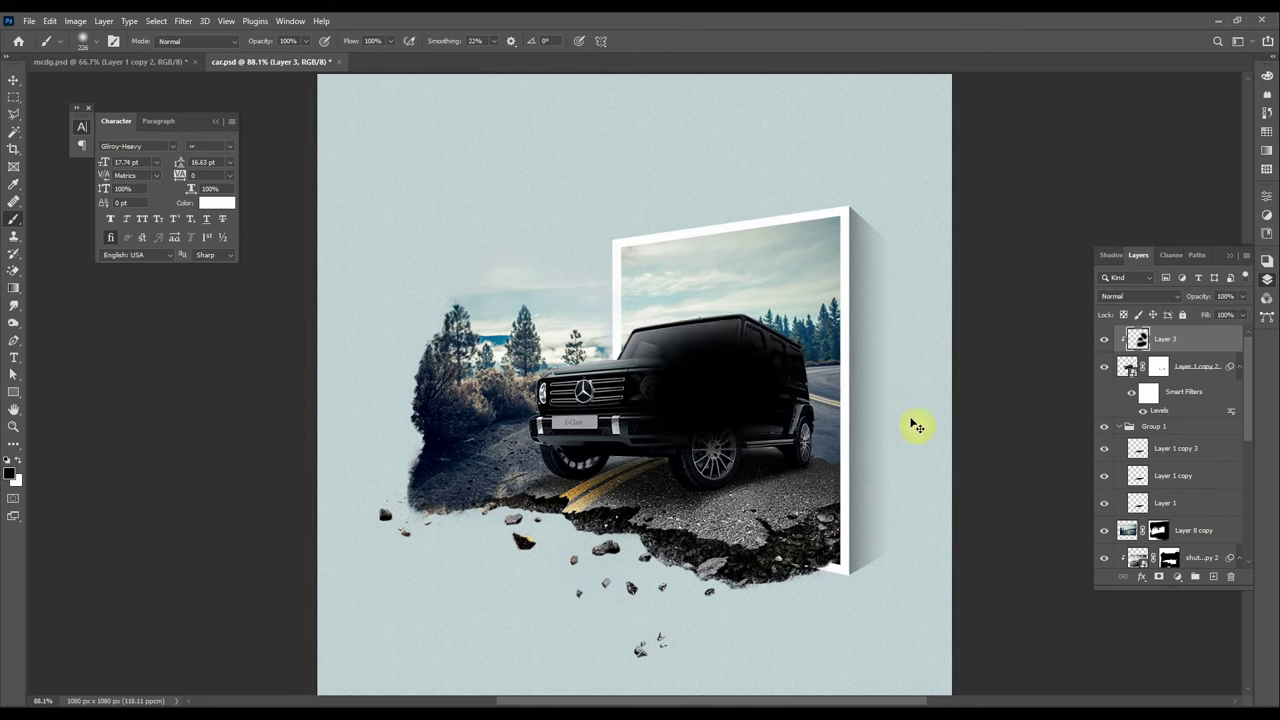
key("ctrl+z")
type("39")
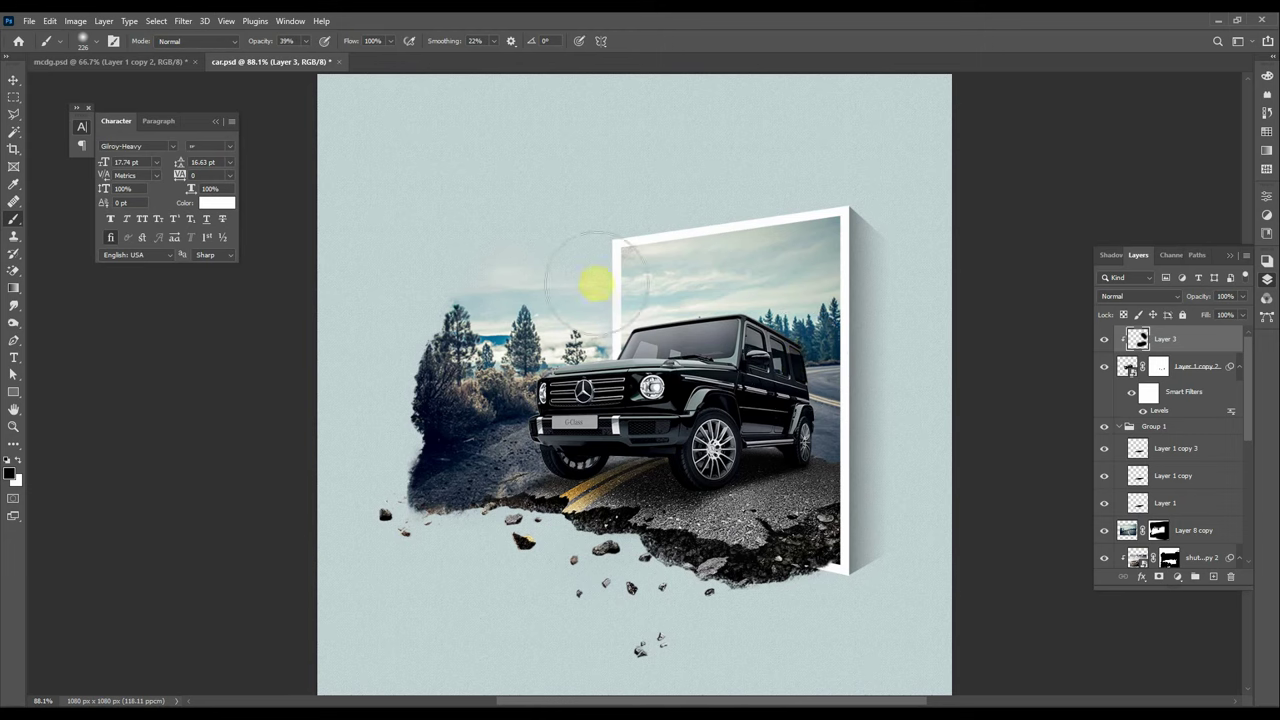
- Set Layer 3's blend mode to Soft Light after previewing several modes
left_click(1130, 298)
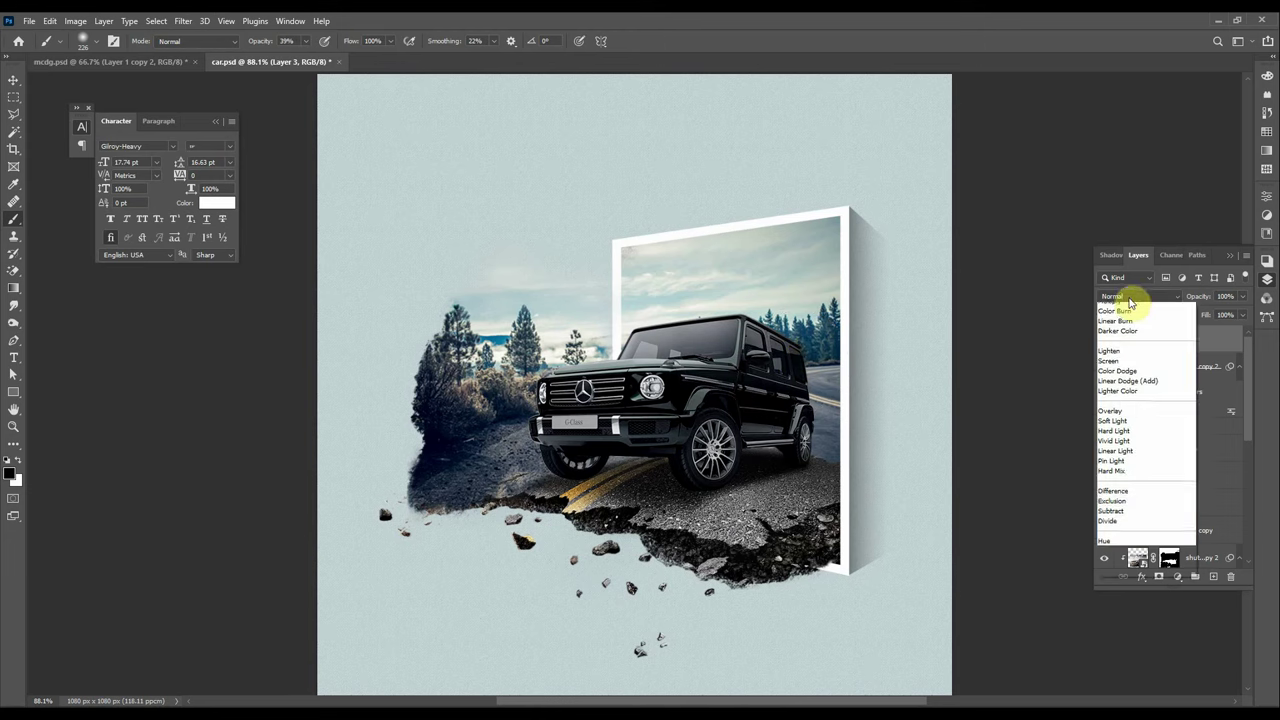
left_click(1128, 300)
key("Down")
key("Down")
key("Down")
key("Down")
key("Down")
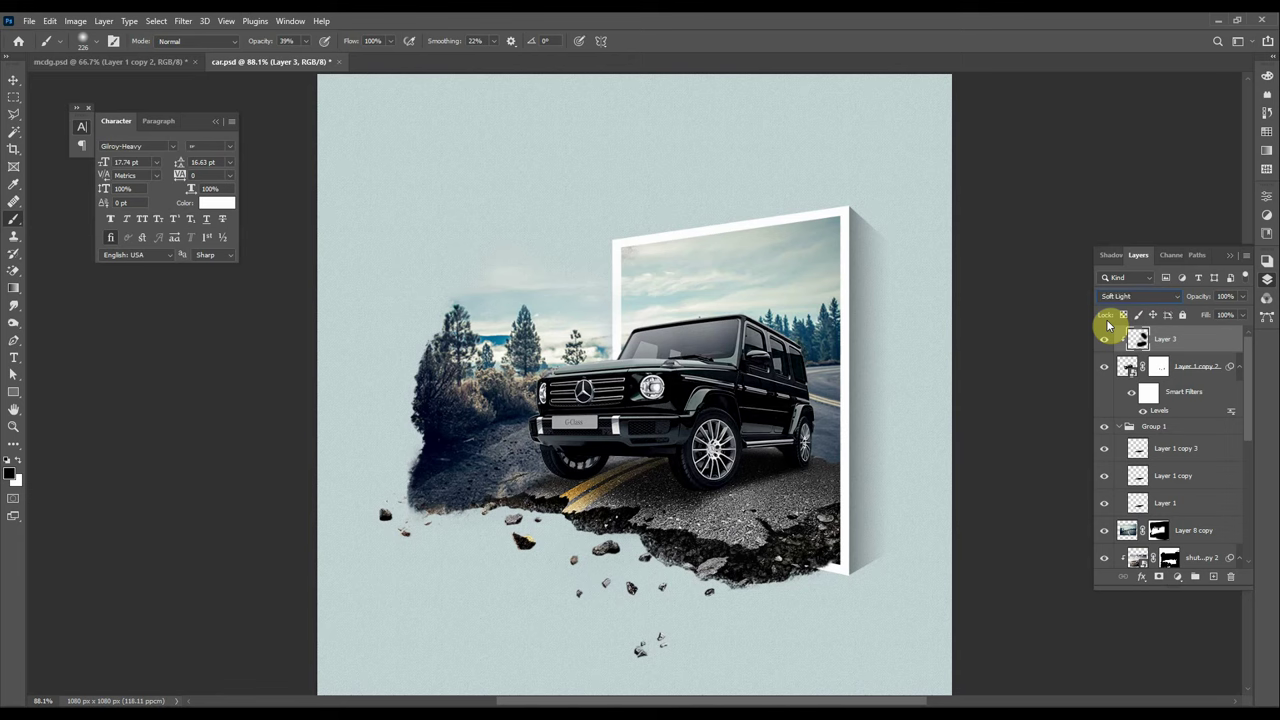
key("Down")
key("Down")
key("Down")
key("Down")
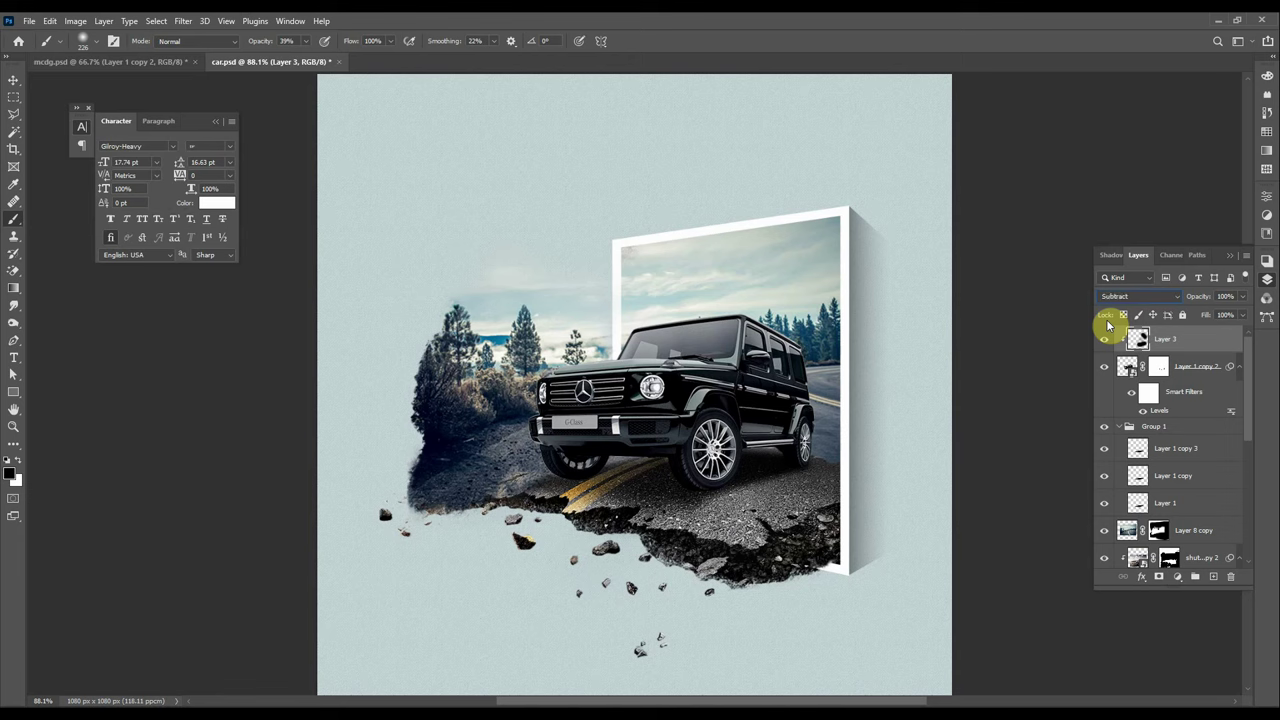
key("Down")
key("Down")
key("Down")
key("Up")
key("Up")
key("Up")
key("Up")
key("Up")
key("Up")
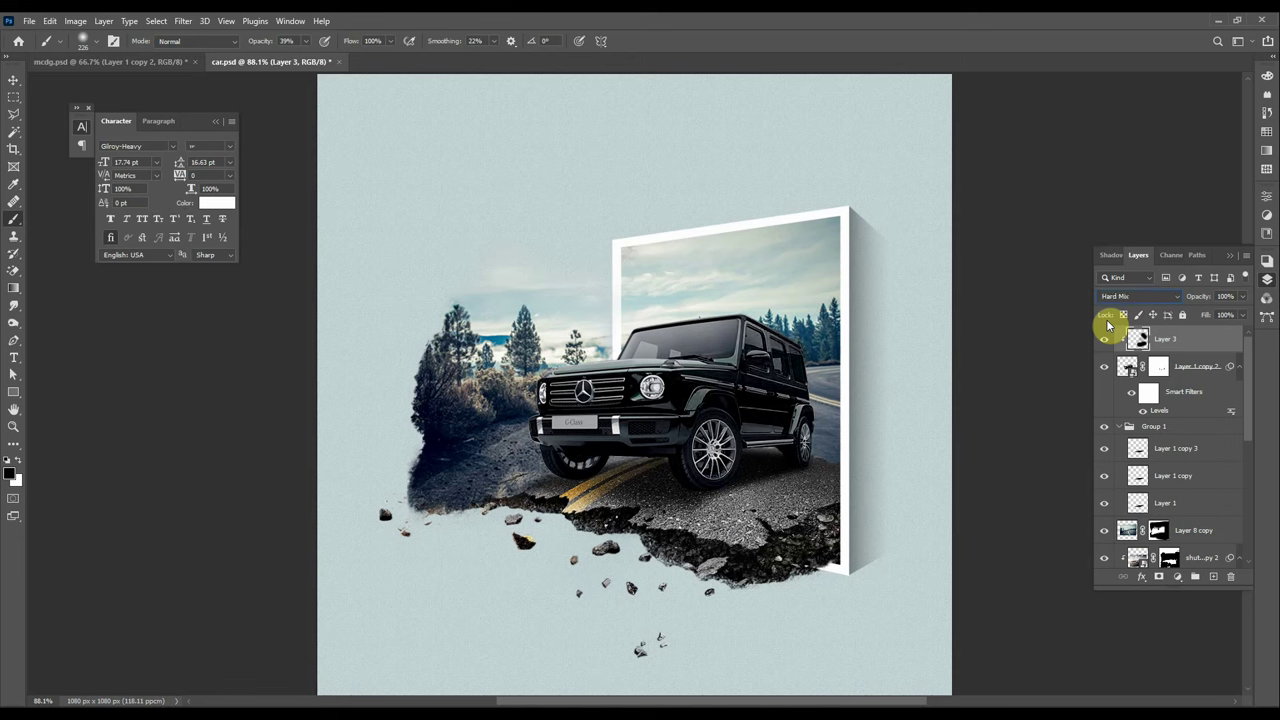
key("Up")
key("Up")
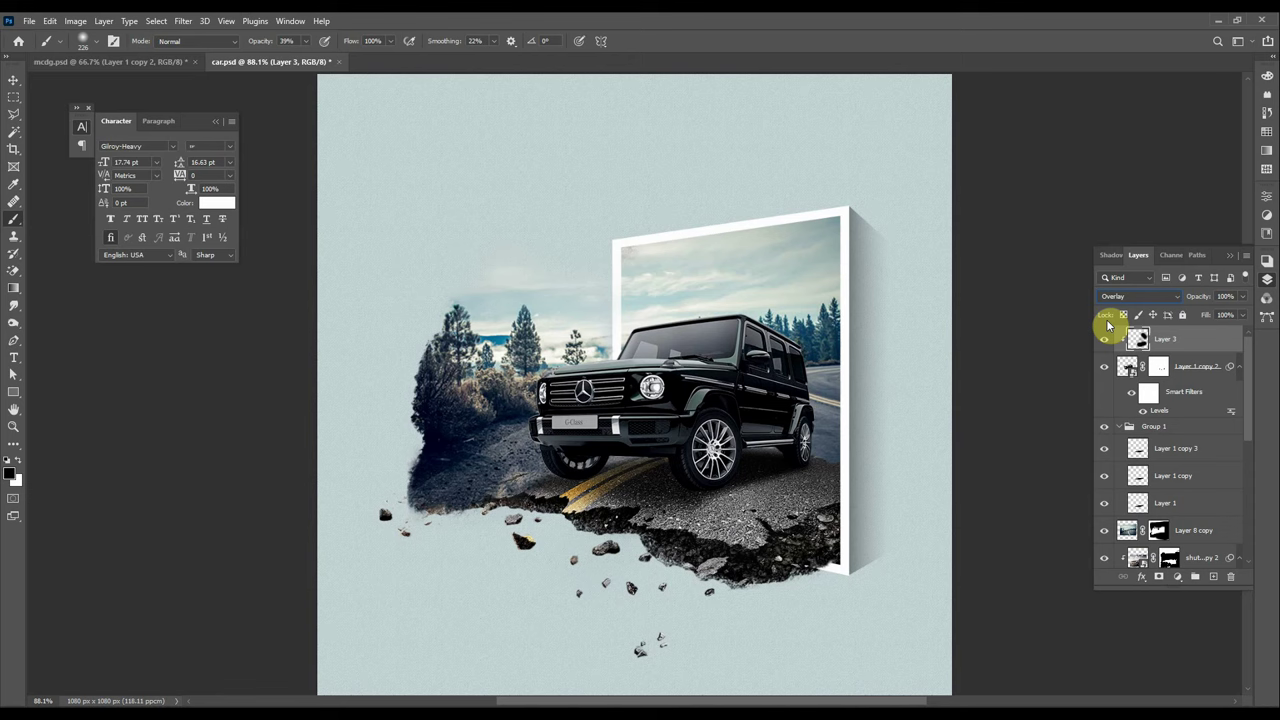
key("Up")
key("Up")
key("Up")
key("Up")
key("Up")
key("Up")
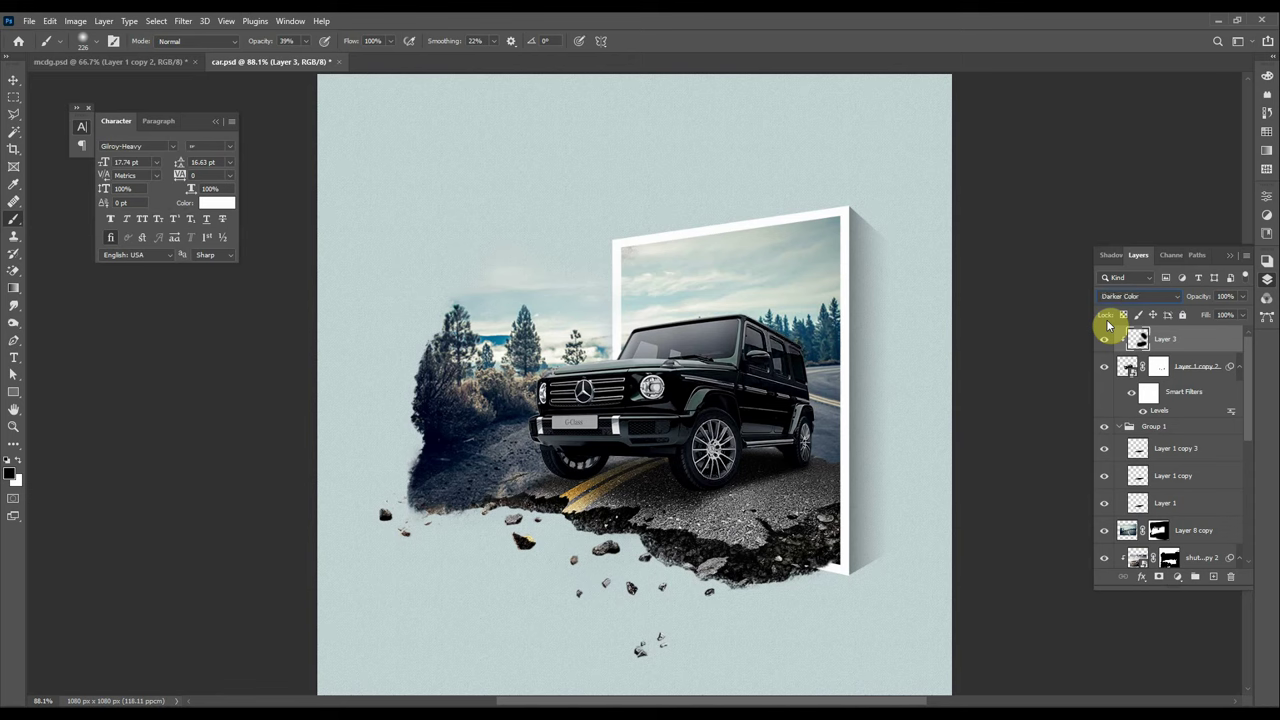
key("Down")
key("Down")
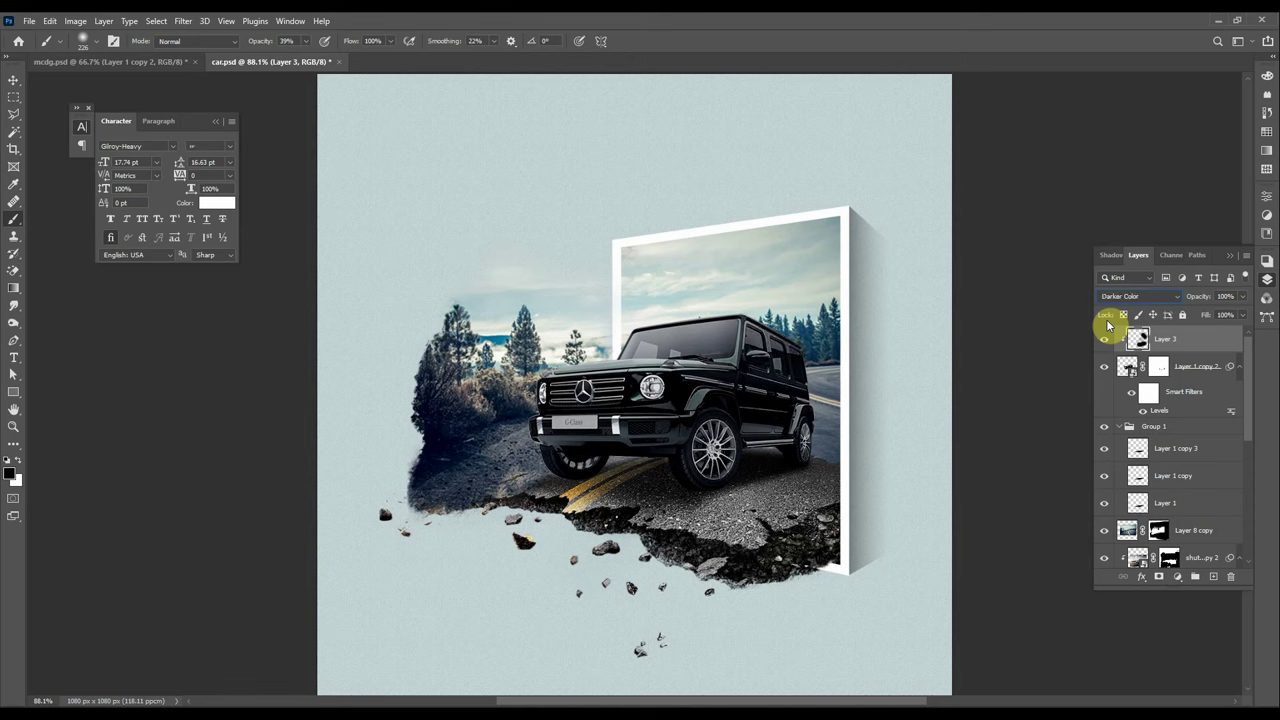
key("Down")
key("Down")
key("Down")
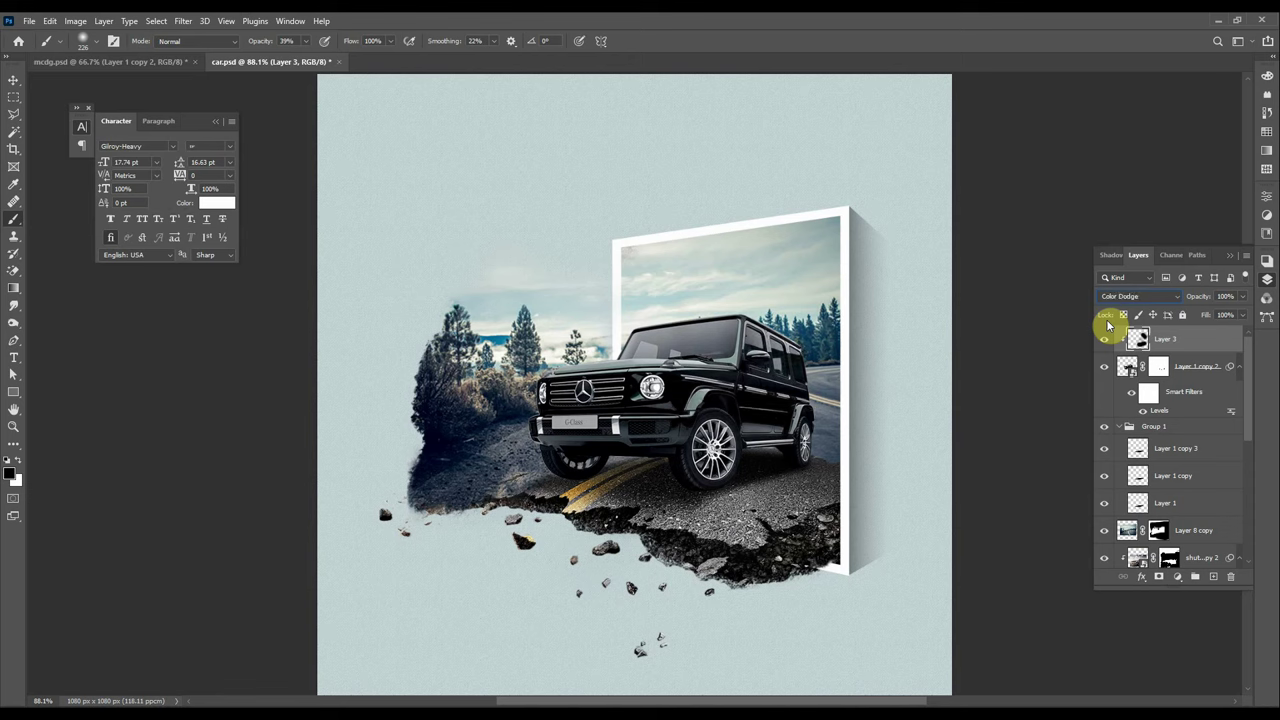
key("Down")
key("Down")
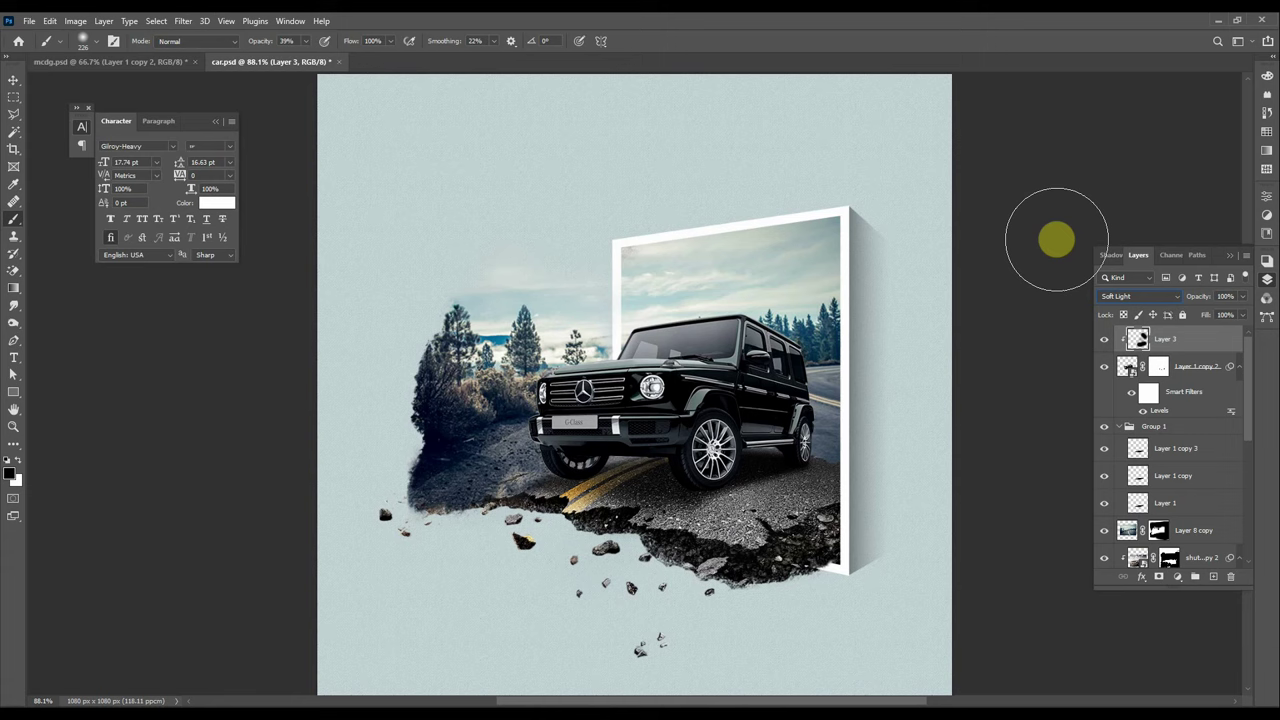
left_click(13, 80)
left_click(1010, 276)
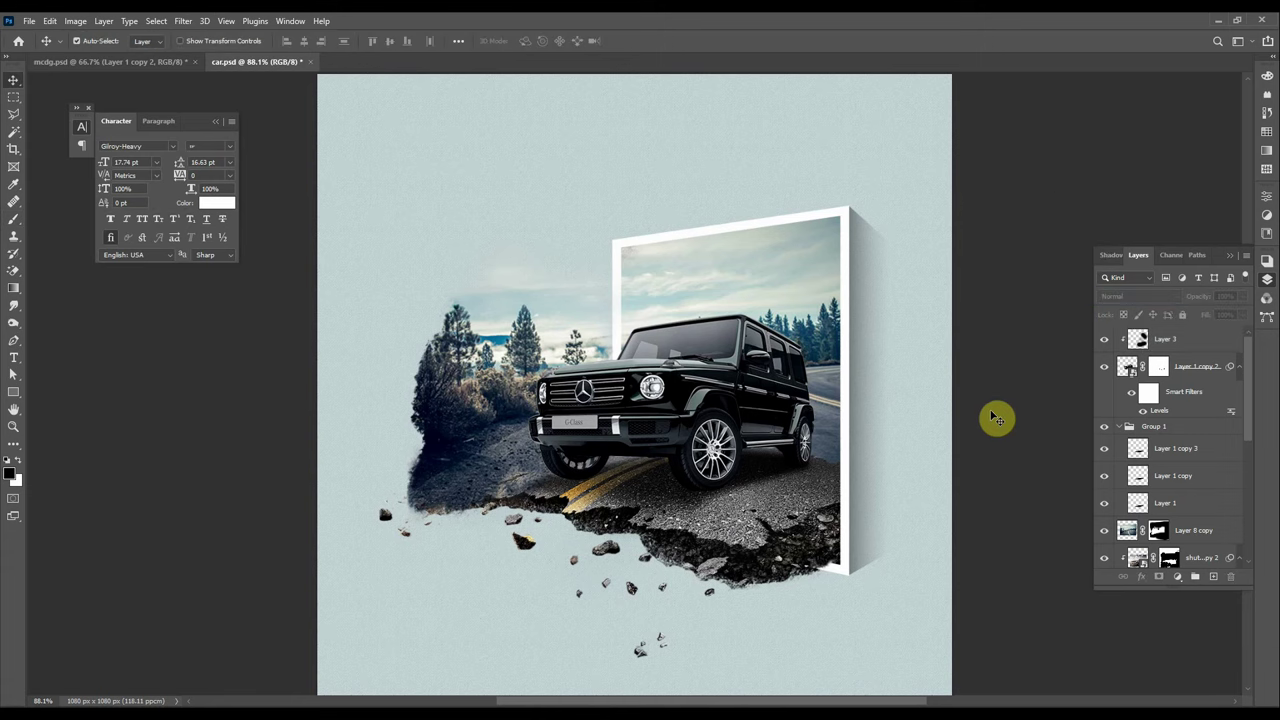
- Collapse Group 1 and add a new empty layer above it
left_click(457, 457, "ctrl")
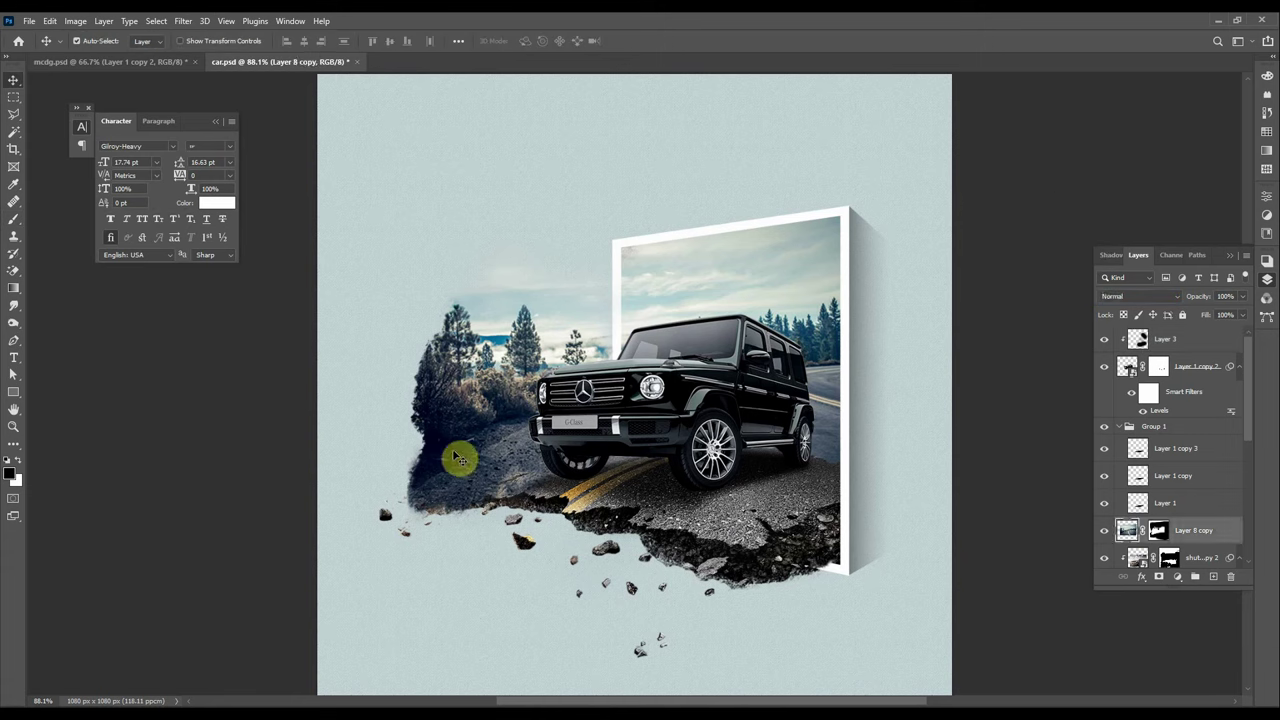
left_click(705, 356, "ctrl")
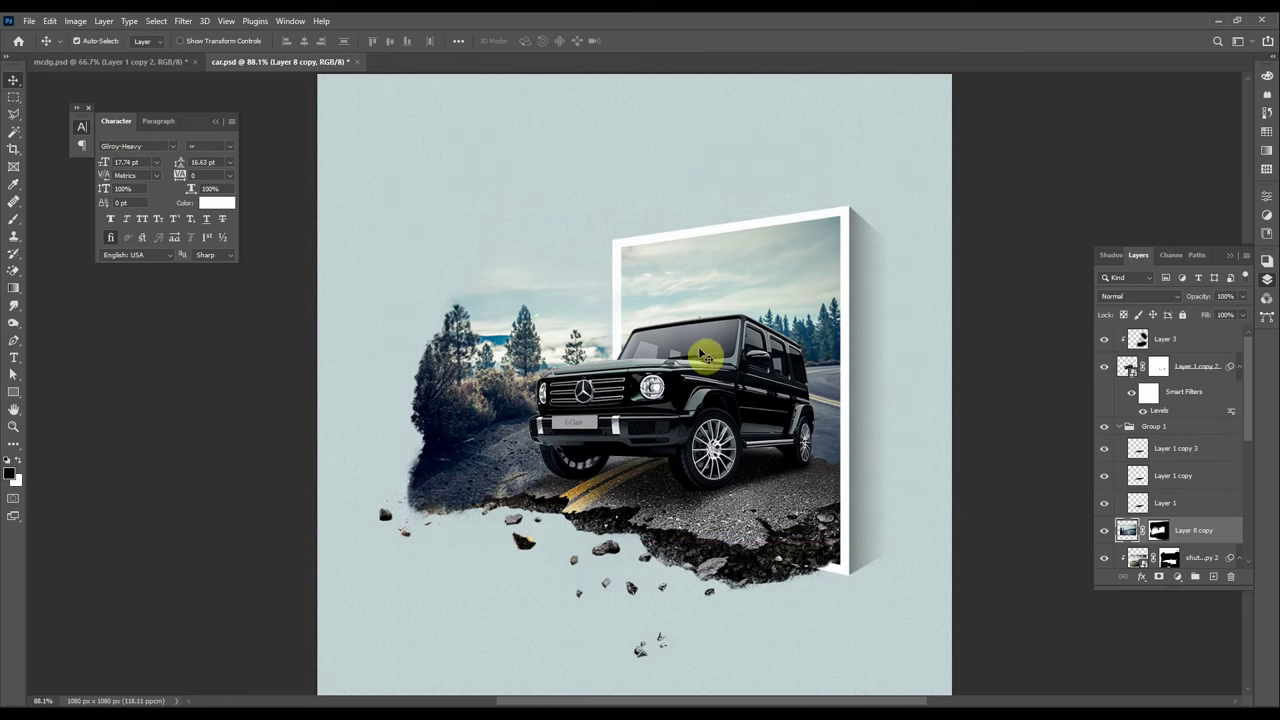
left_click_drag(815, 330, 735, 401)
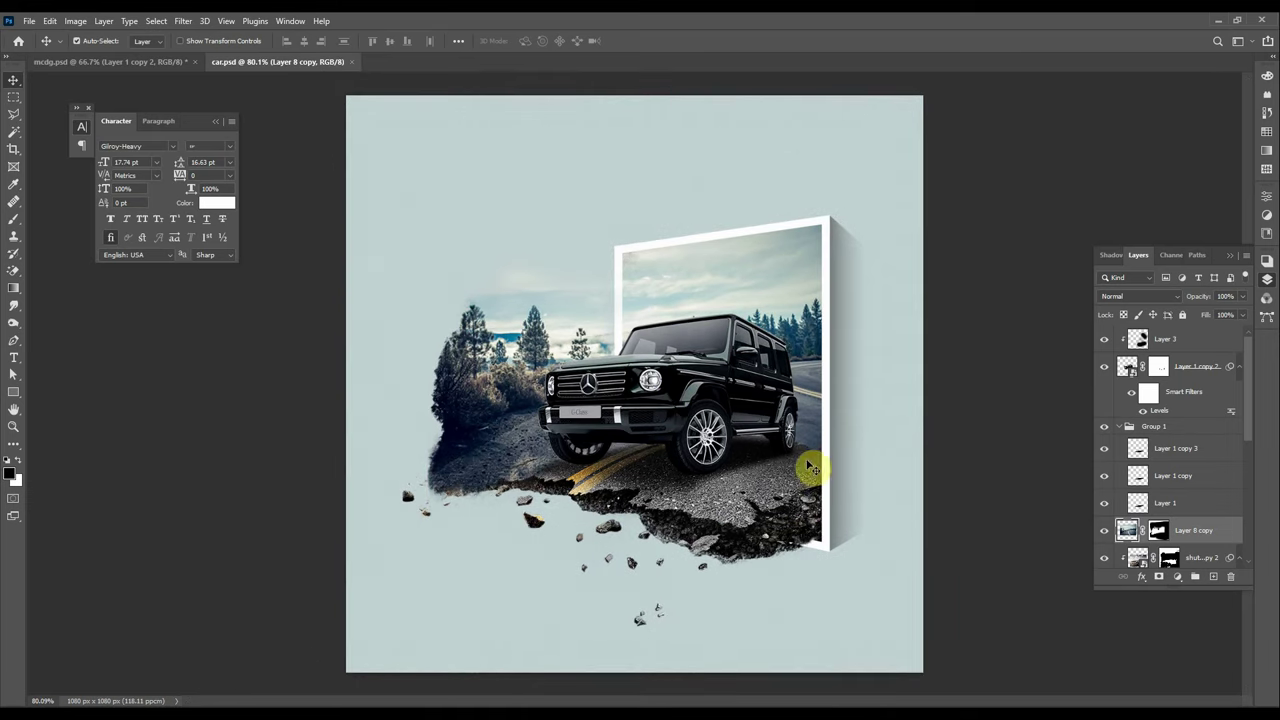
left_click(643, 563)
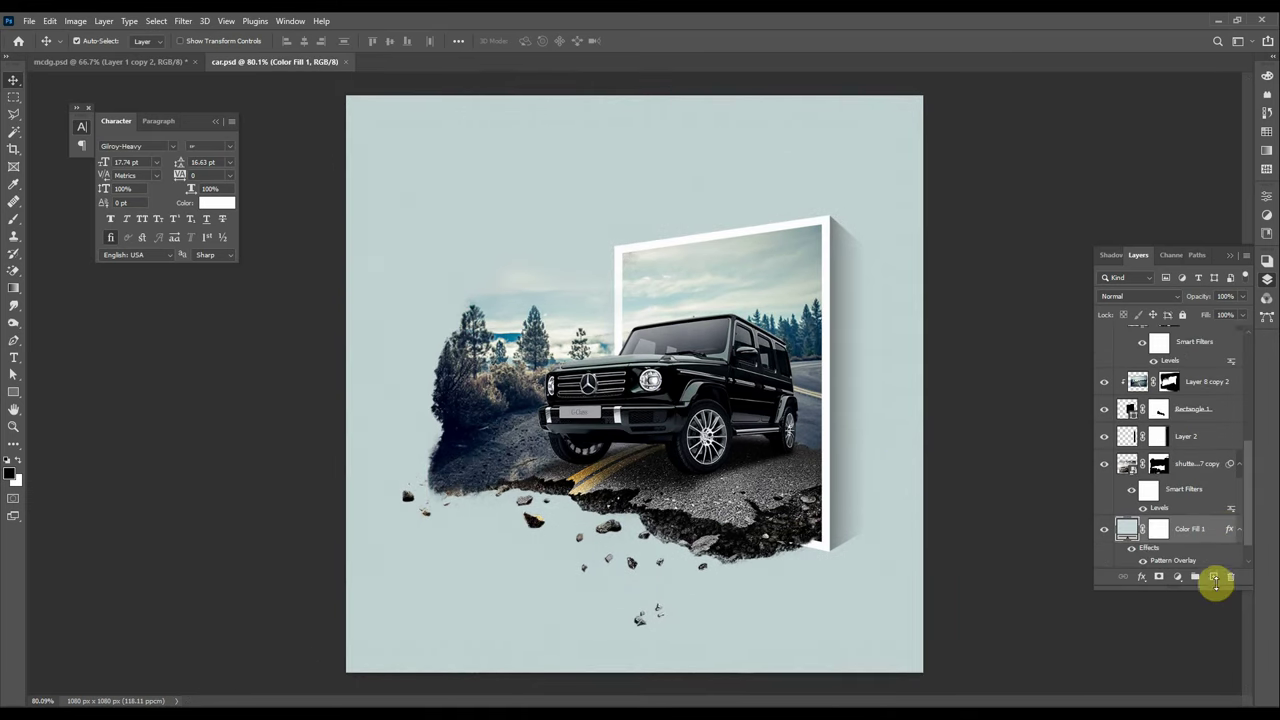
scroll(1209, 477, "up", 3)
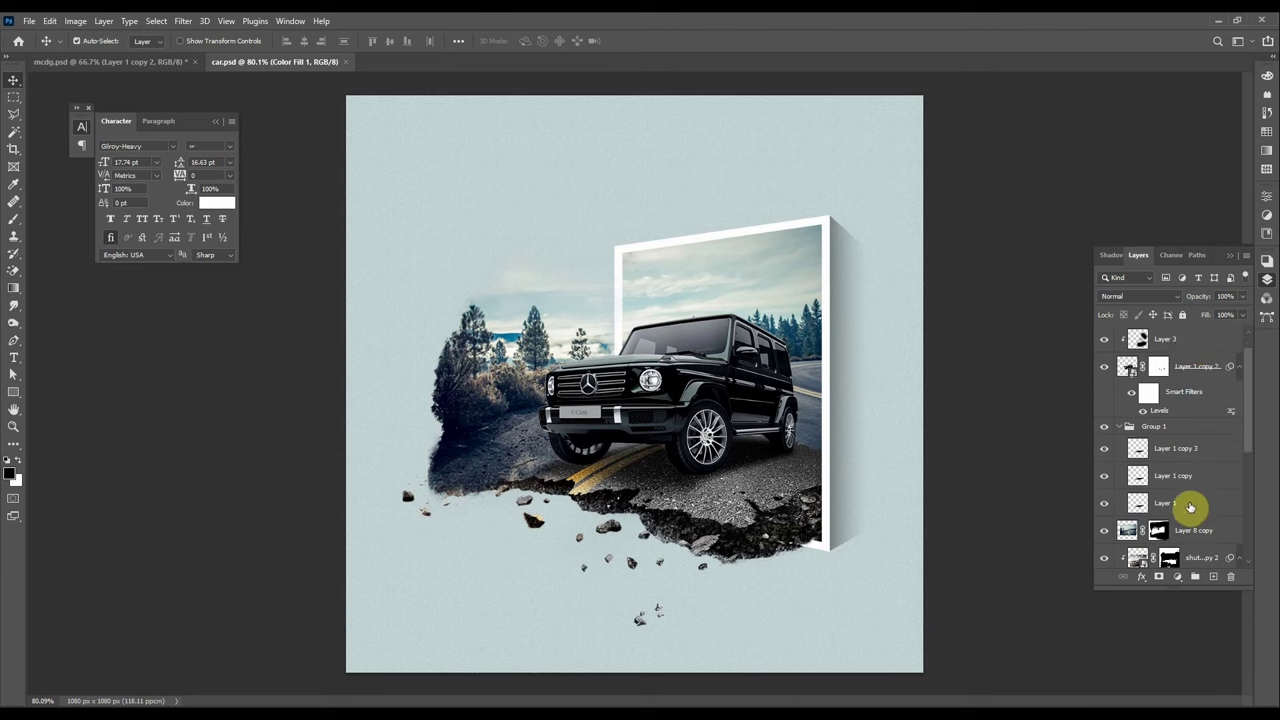
scroll(1189, 506, "up", 2)
left_click(1127, 344)
left_click(1213, 576)
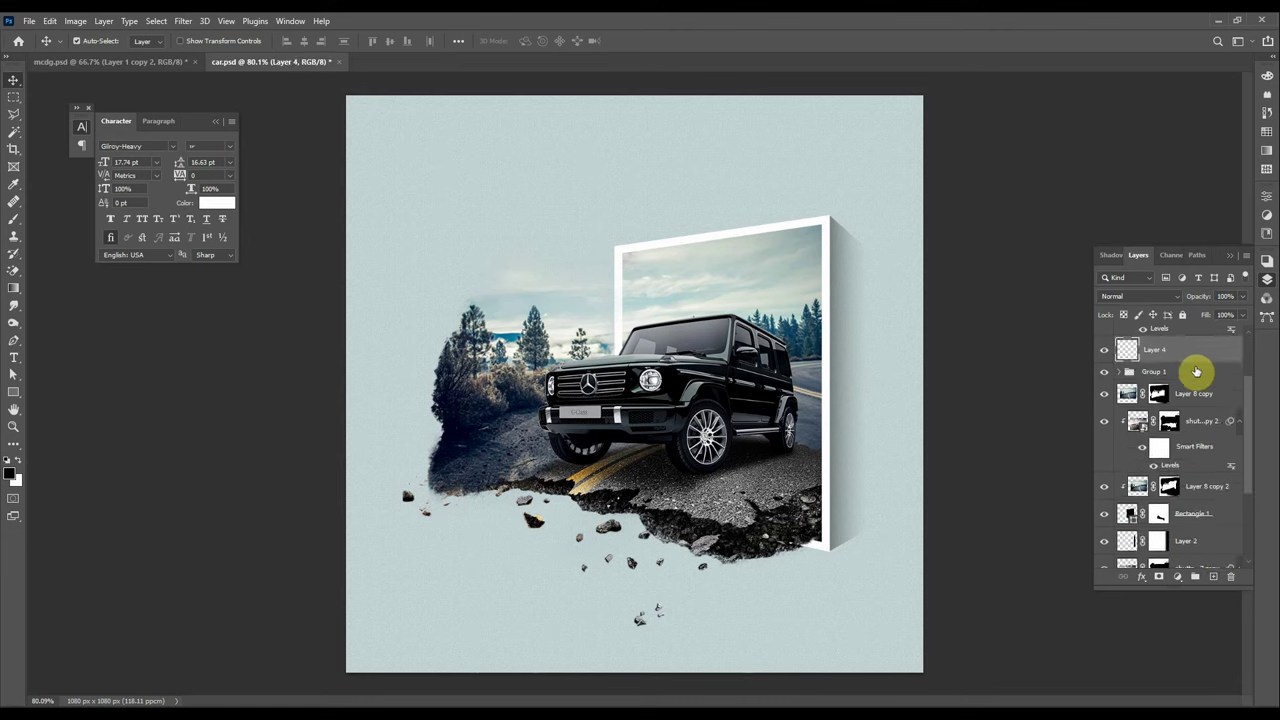
- Spray dark grain along the broken road edge with the Airbrush Hard Low Density Grainy brush
key("b")
right_click(686, 529)
scroll(737, 586, "up", 2)
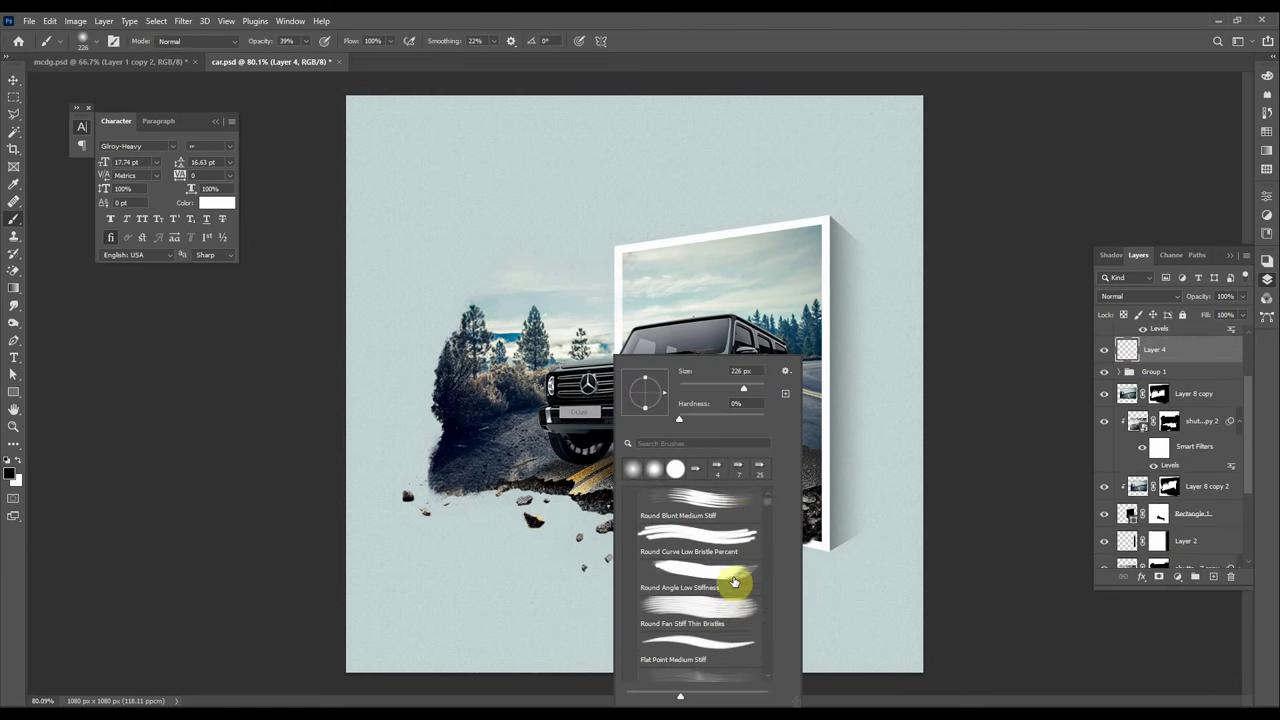
scroll(733, 584, "up", 2)
scroll(734, 584, "down", 2)
scroll(733, 588, "down", 2)
scroll(731, 592, "down", 2)
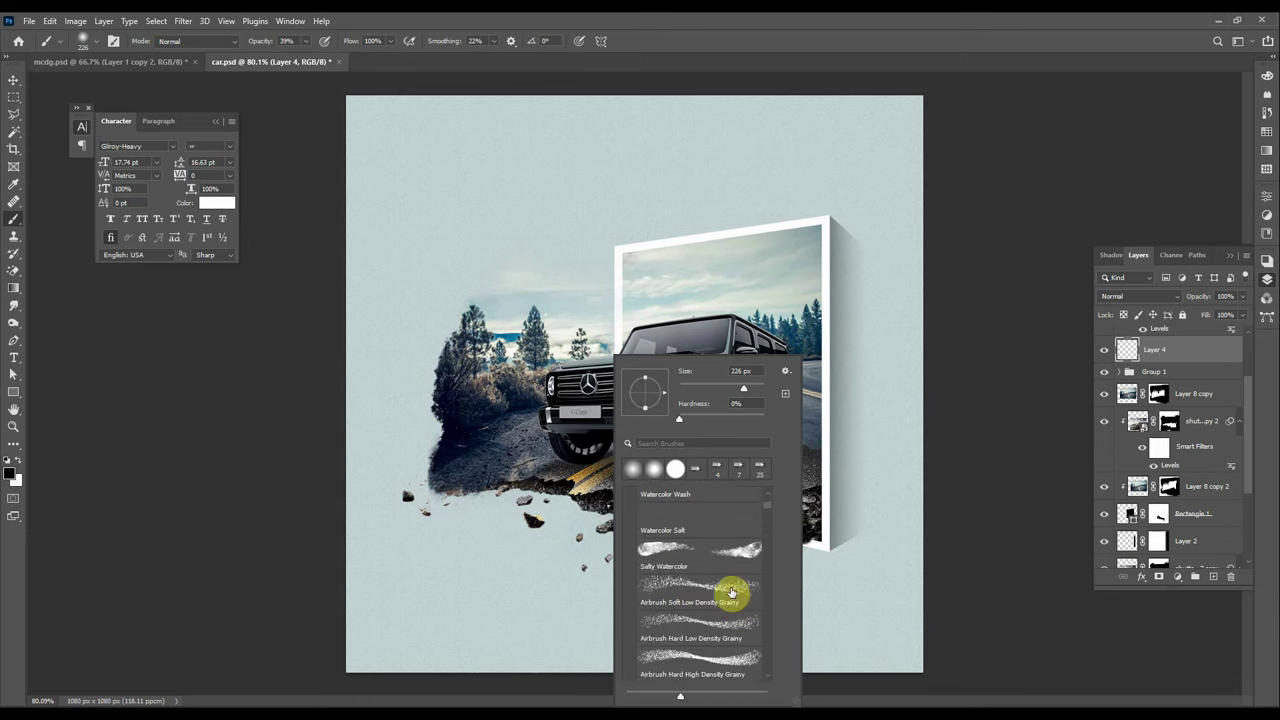
left_click(717, 626)
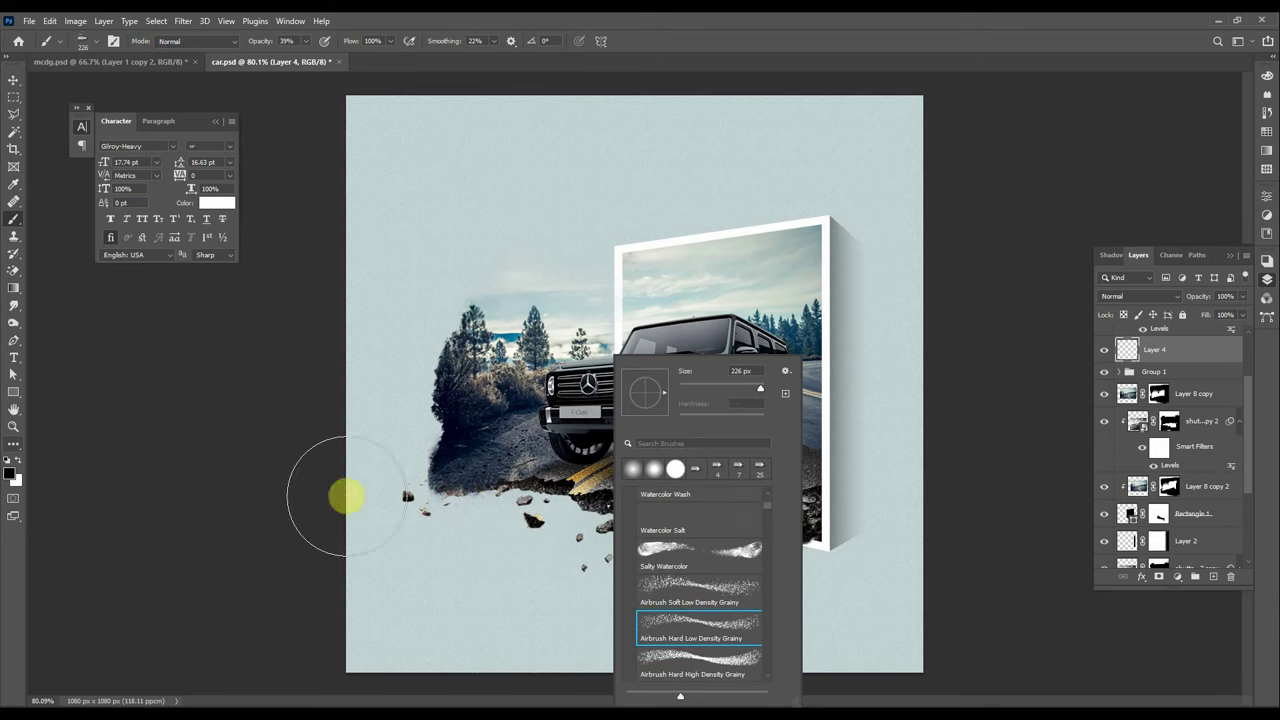
left_click(512, 497)
mouse_move(512, 497)
left_mouse_down()
mouse_move(517, 514)
mouse_move(580, 514)
mouse_move(531, 512)
mouse_move(565, 475)
mouse_move(515, 595)
left_mouse_up()
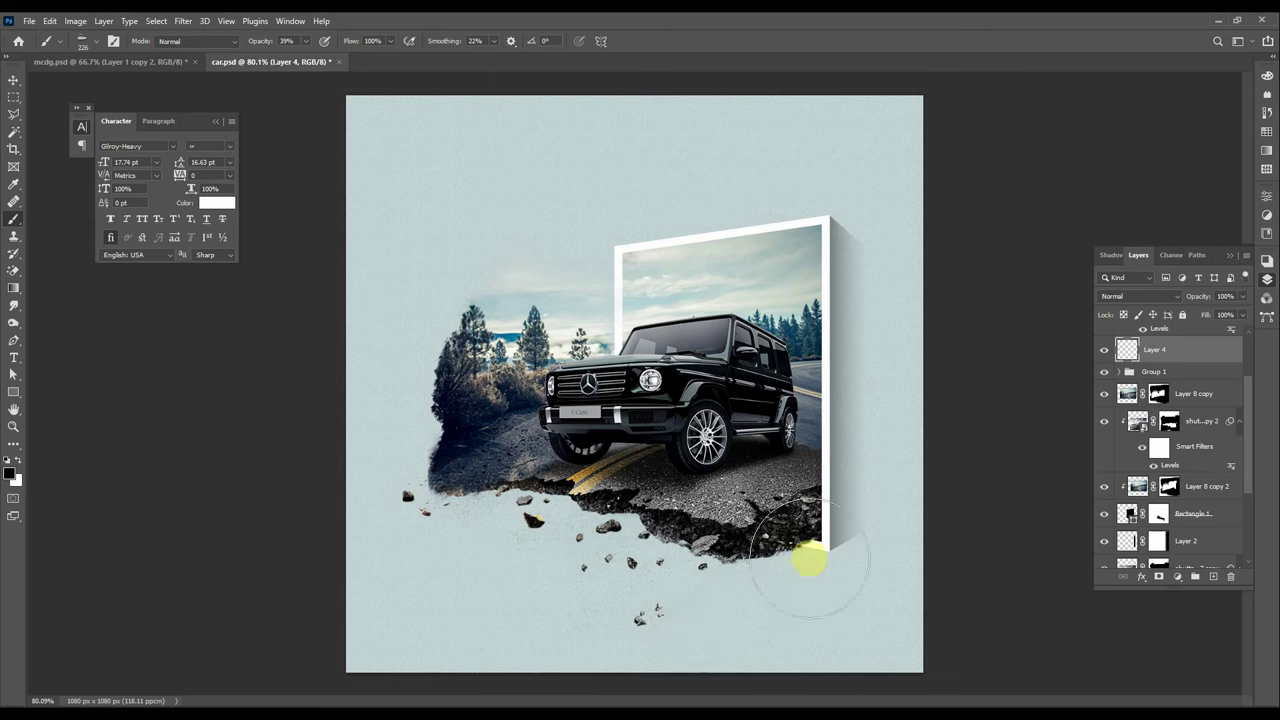
scroll(666, 508, "up", 3)
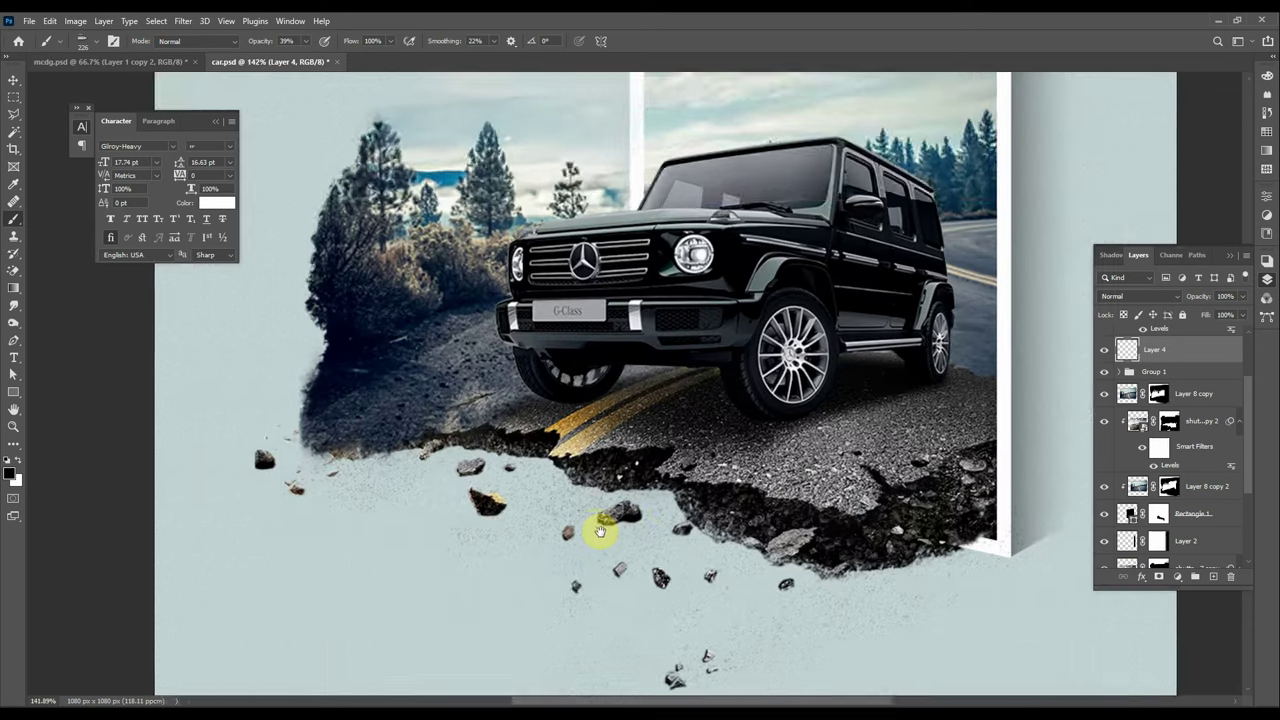
mouse_move(801, 386)
left_mouse_down()
mouse_move(1006, 423)
mouse_move(763, 457)
mouse_move(960, 420)
mouse_move(909, 422)
left_mouse_up()
- Darken the road edge further with the Airbrush Hard High Density Grainy brush
right_click(846, 410)
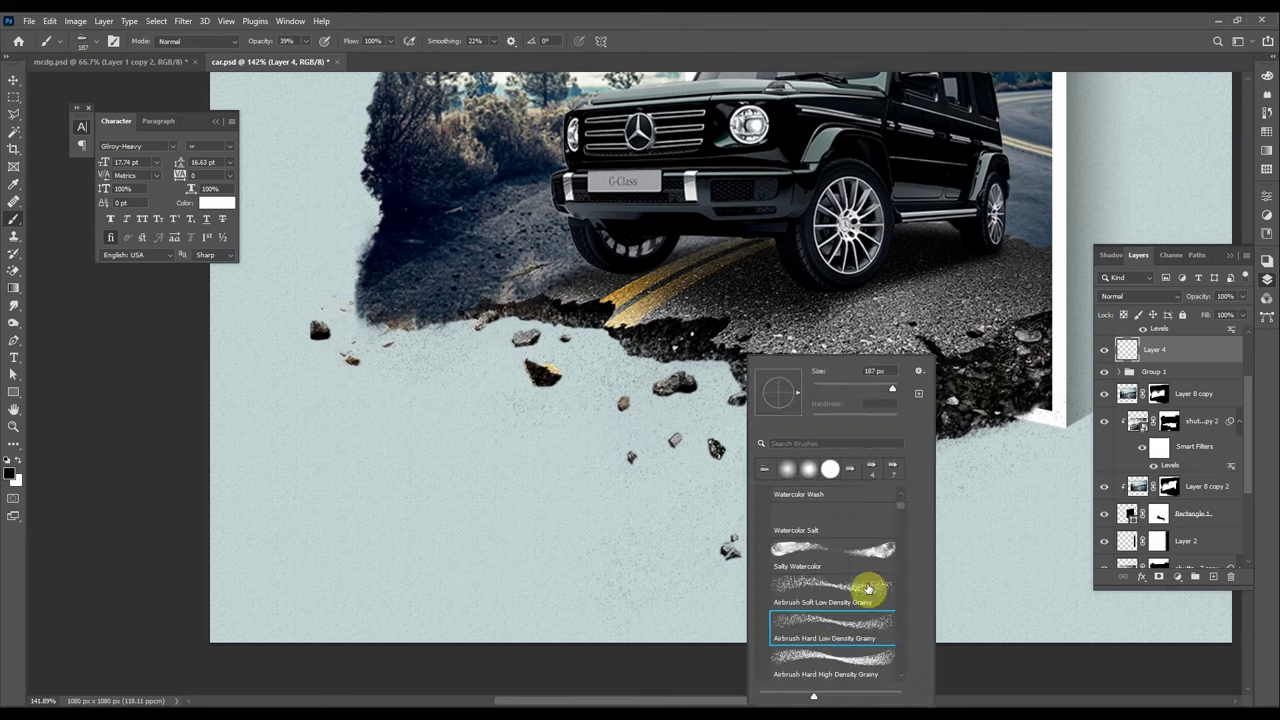
left_click(871, 663)
left_click(617, 349)
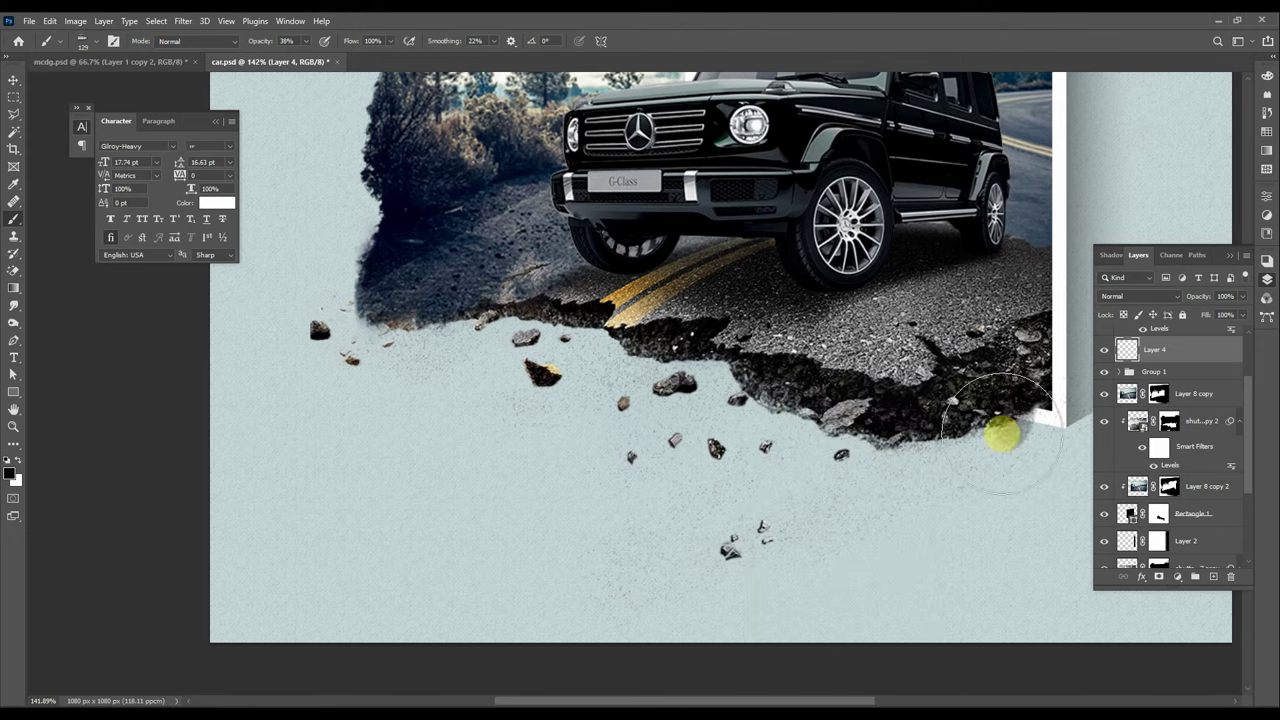
mouse_move(1038, 403)
left_mouse_down()
mouse_move(966, 414)
mouse_move(1008, 423)
mouse_move(997, 403)
mouse_move(1033, 392)
mouse_move(980, 443)
mouse_move(1034, 423)
mouse_move(963, 443)
mouse_move(1027, 418)
mouse_move(718, 400)
left_mouse_up()
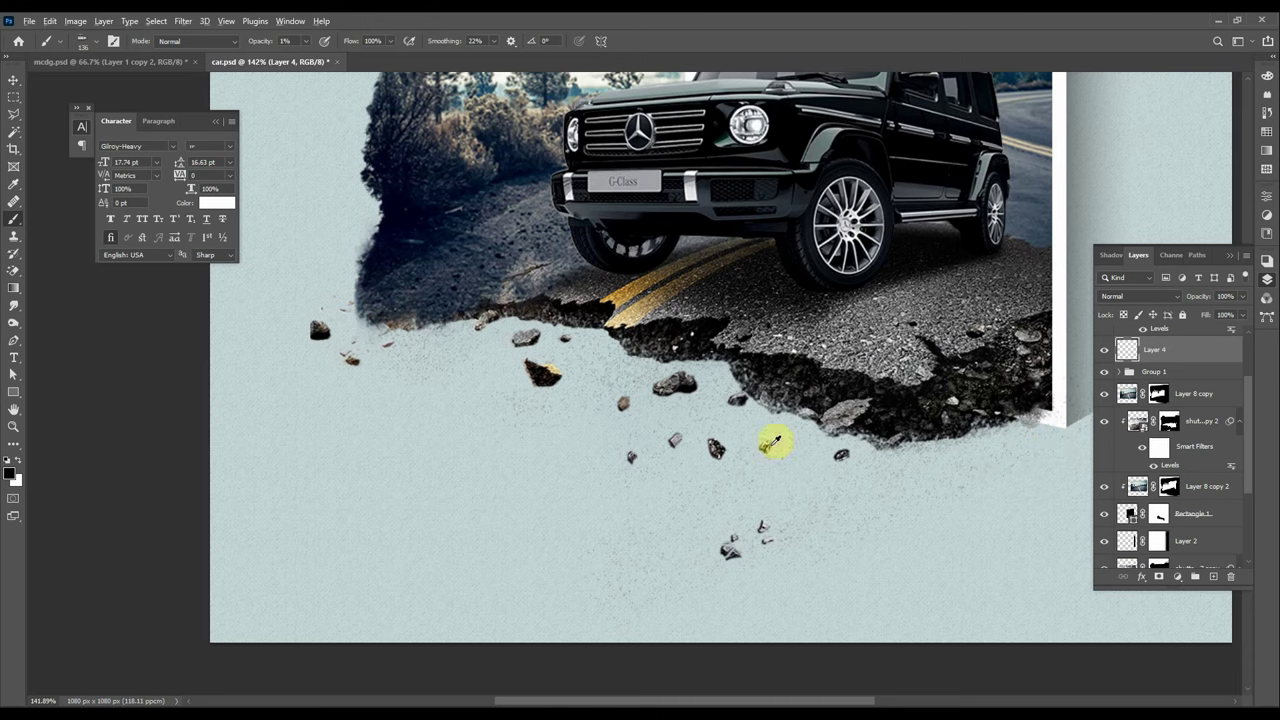
left_click_drag(786, 493, 781, 423)
mouse_move(807, 637)
left_mouse_down()
mouse_move(985, 414)
mouse_move(794, 423)
mouse_move(1006, 414)
mouse_move(777, 434)
mouse_move(820, 443)
mouse_move(688, 411)
left_mouse_up()
type("85")
right_click(688, 411)
double_click(828, 628)
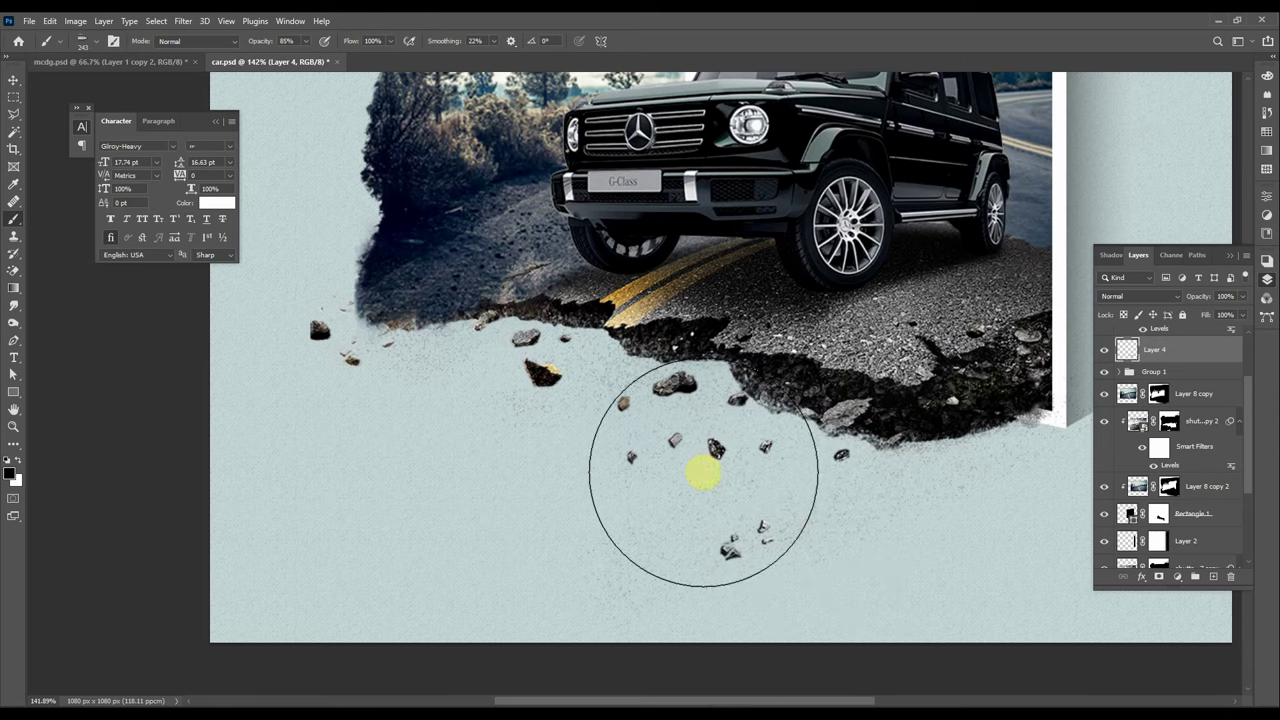
- Sample a dark blue from the image and spray it along the road's left edge
left_click(10, 472)
left_click(434, 280)
left_click(1158, 223)
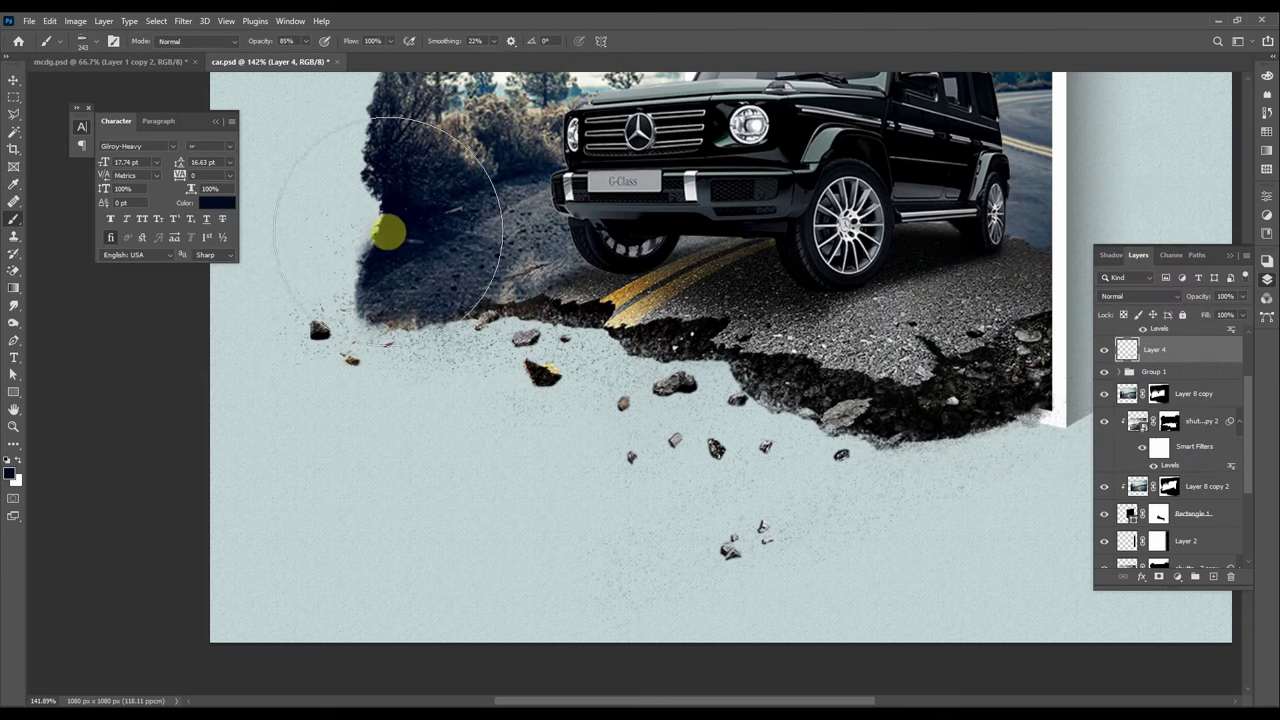
mouse_move(346, 223)
left_mouse_down()
mouse_move(336, 267)
mouse_move(303, 266)
mouse_move(398, 191)
mouse_move(371, 269)
mouse_move(451, 326)
mouse_move(409, 306)
mouse_move(563, 296)
mouse_move(520, 309)
mouse_move(534, 297)
mouse_move(574, 306)
mouse_move(587, 332)
mouse_move(620, 320)
mouse_move(677, 380)
mouse_move(731, 363)
mouse_move(737, 378)
mouse_move(766, 380)
mouse_move(794, 423)
mouse_move(880, 434)
mouse_move(881, 420)
left_mouse_up()
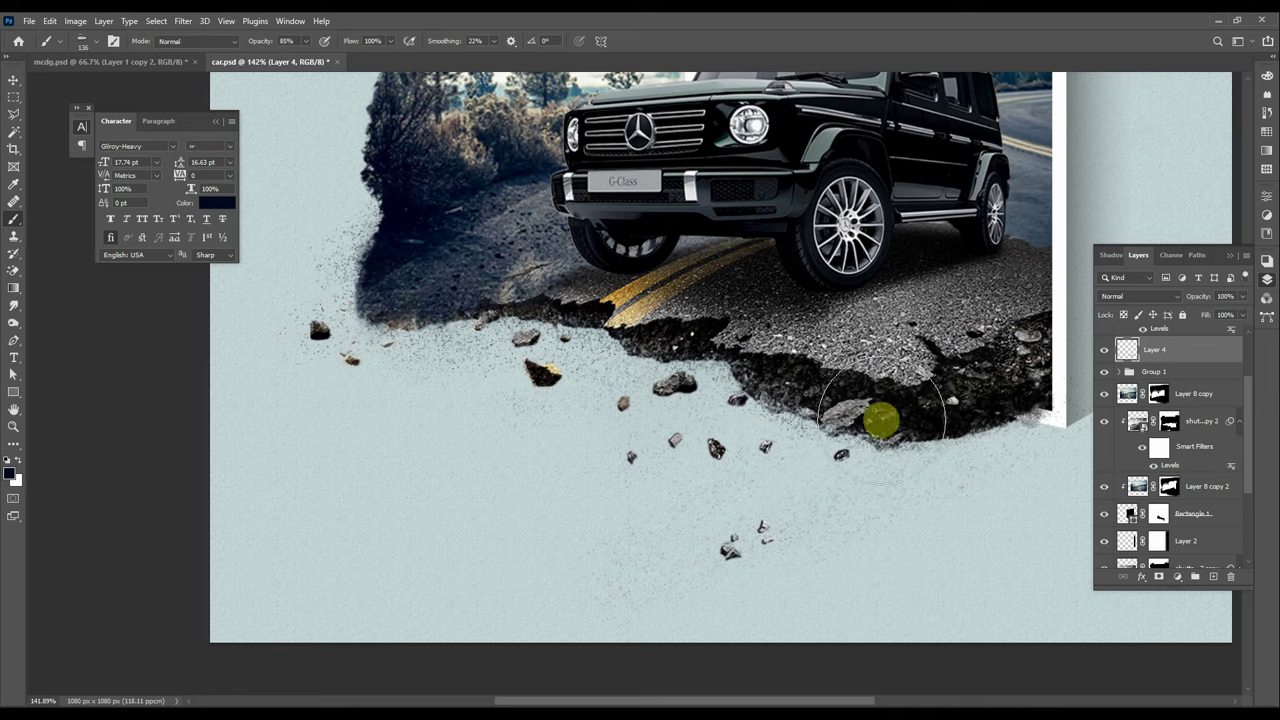
scroll(551, 371, "down", 3)
scroll(634, 580, "down", 1)
scroll(634, 580, "up", 3)
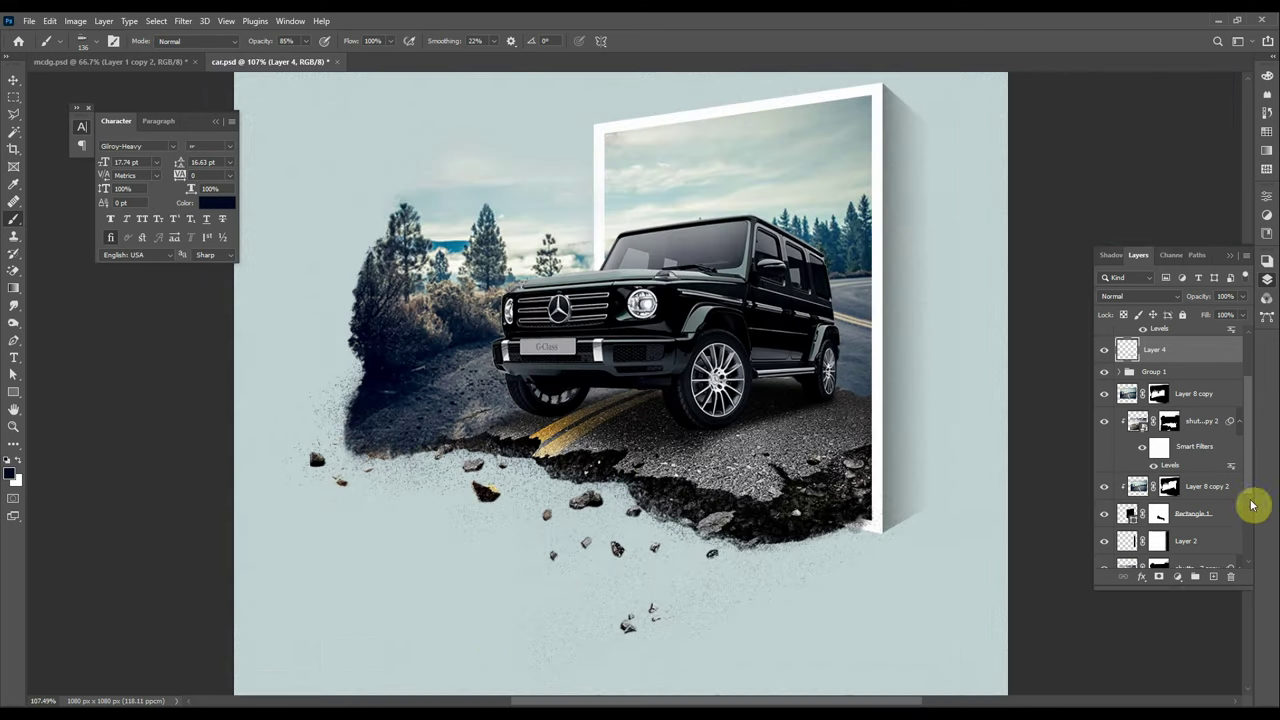
- Add a layer mask to Layer 4 and choose a soft masking brush at 70 px
left_click(1160, 576)
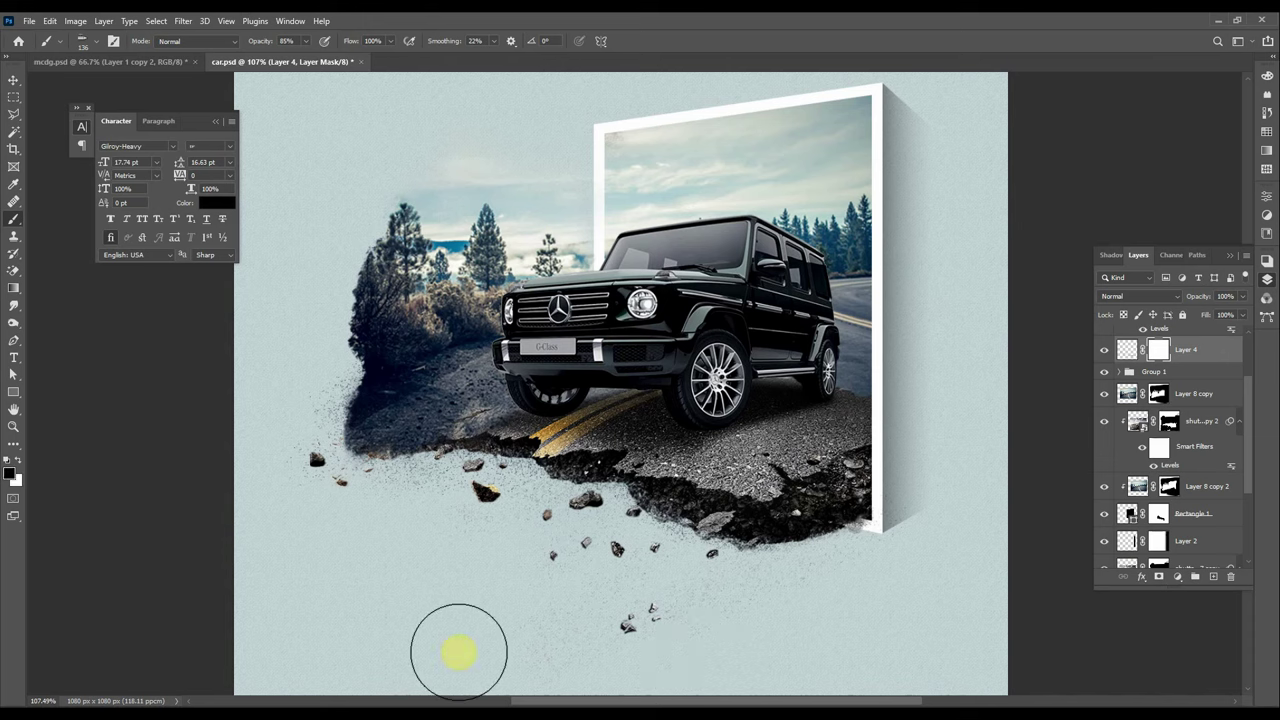
right_click(516, 637)
right_click(428, 597)
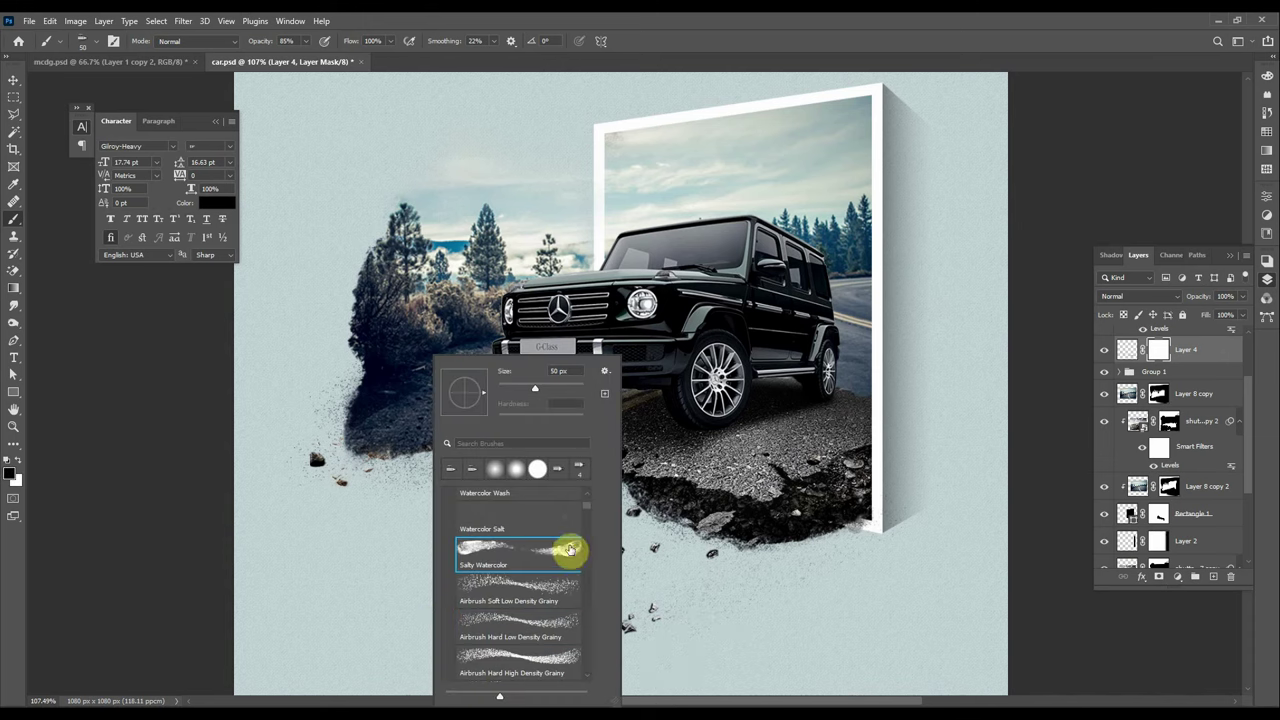
double_click(566, 549)
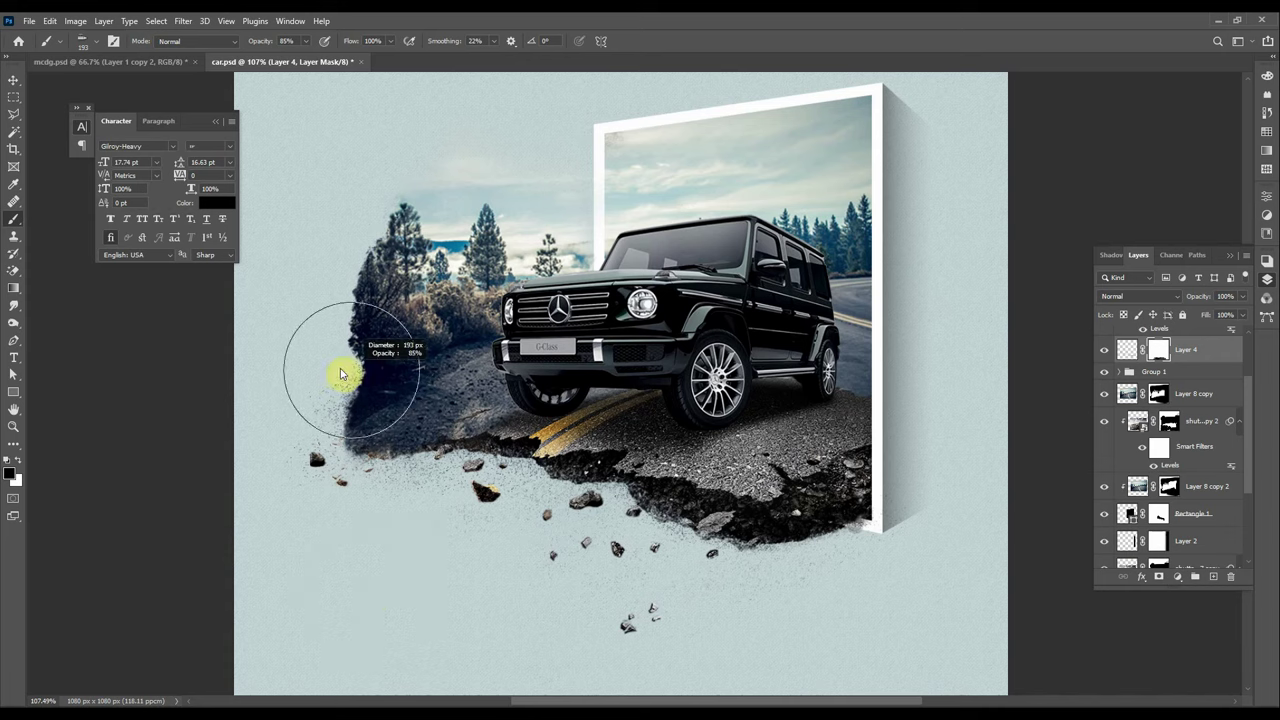
key("bracketleft")
key("bracketleft")
key("bracketleft")
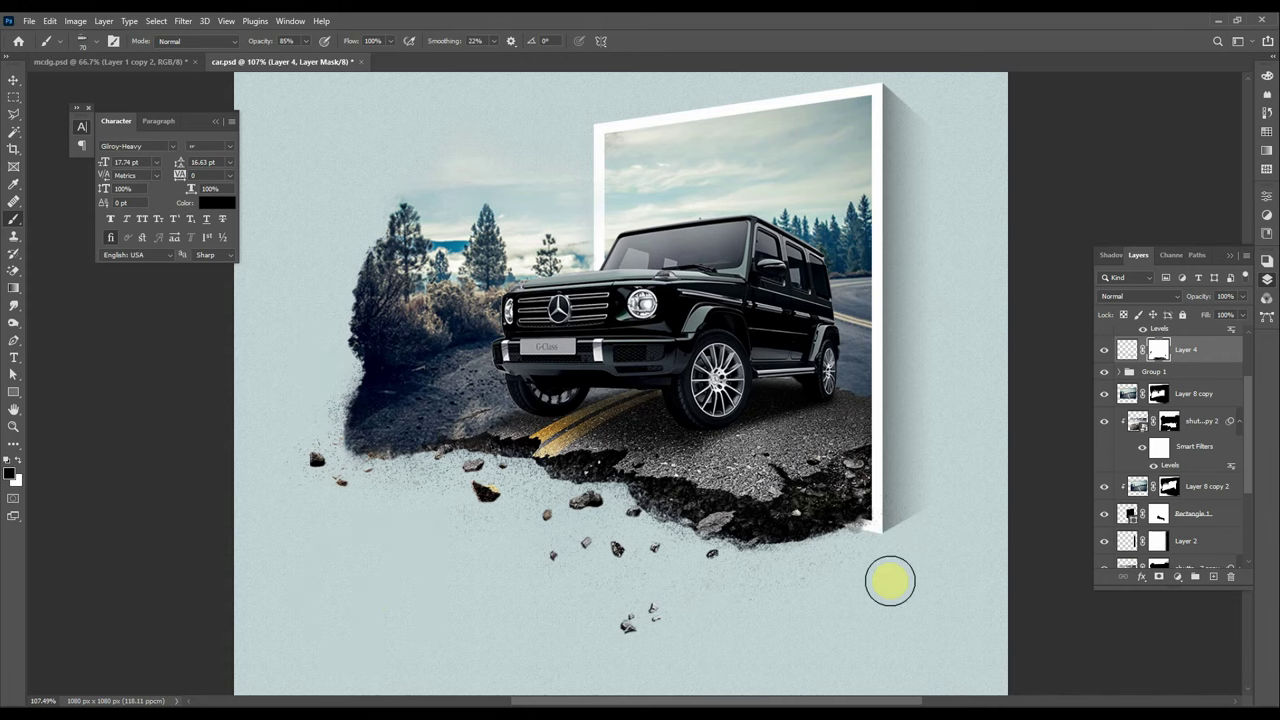
left_click_drag(908, 496, 625, 352)
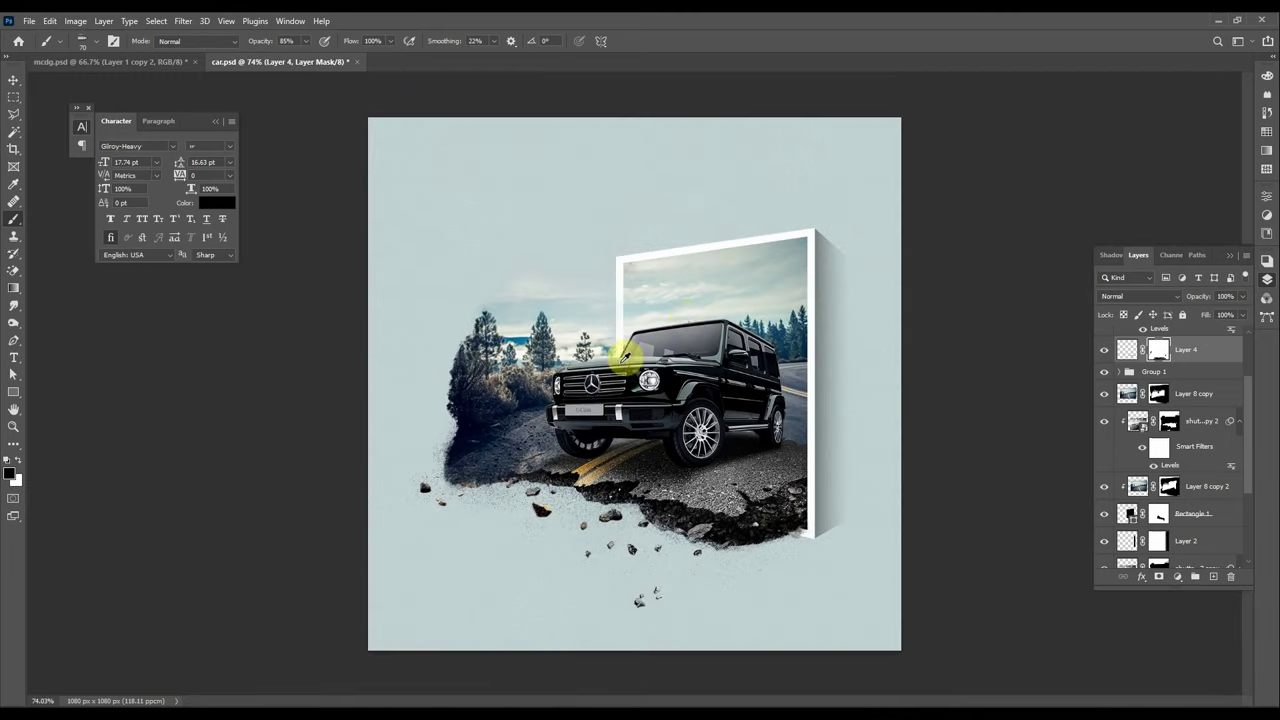
key("v")
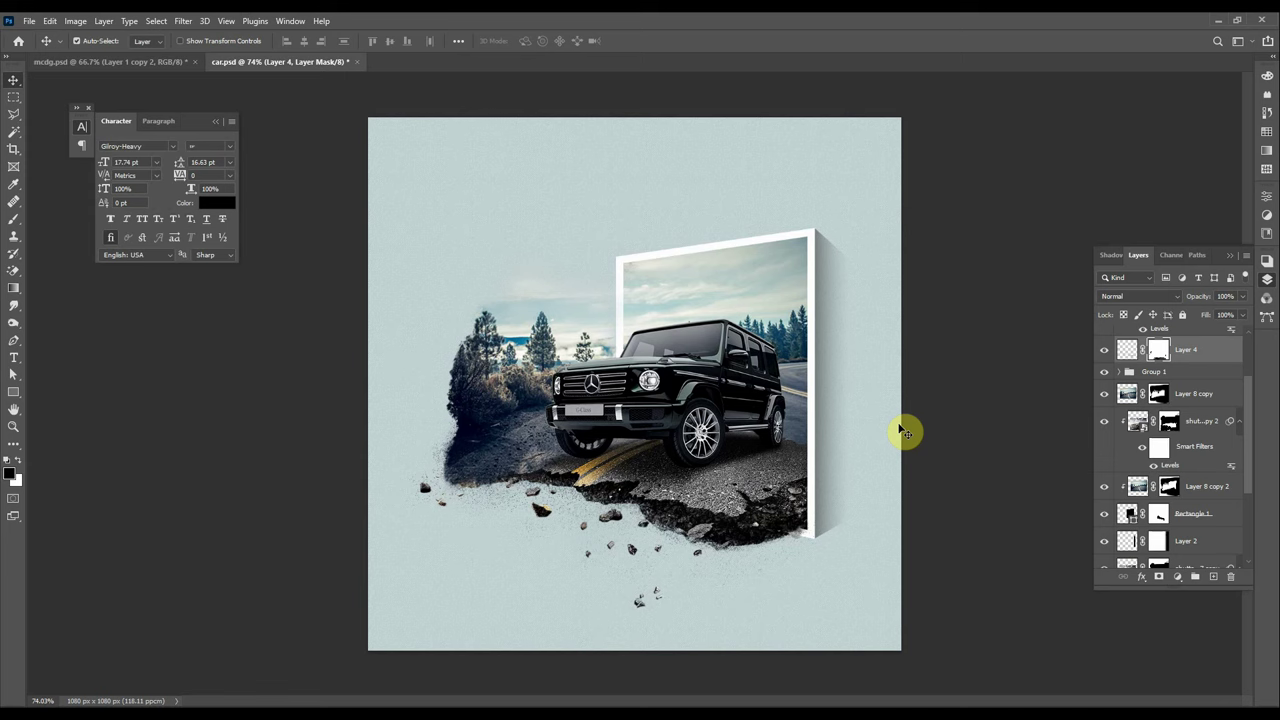
scroll(597, 366, "up", 3)
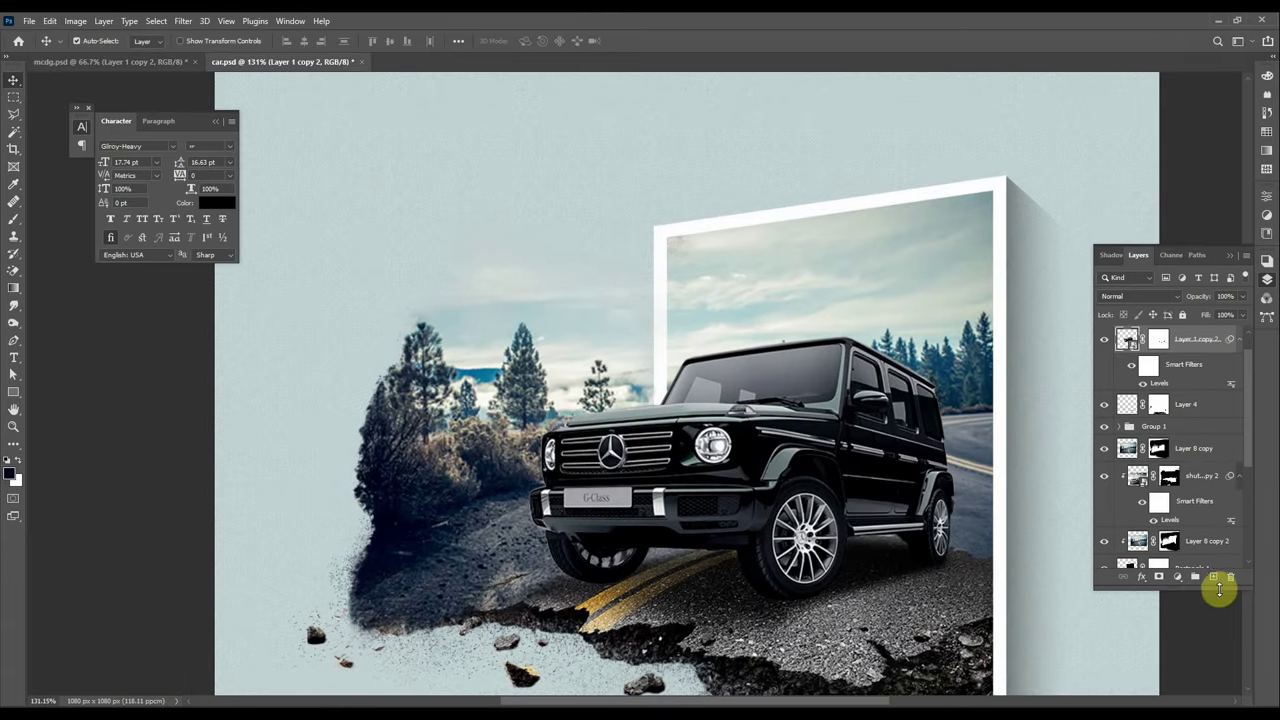
left_click(1217, 585)
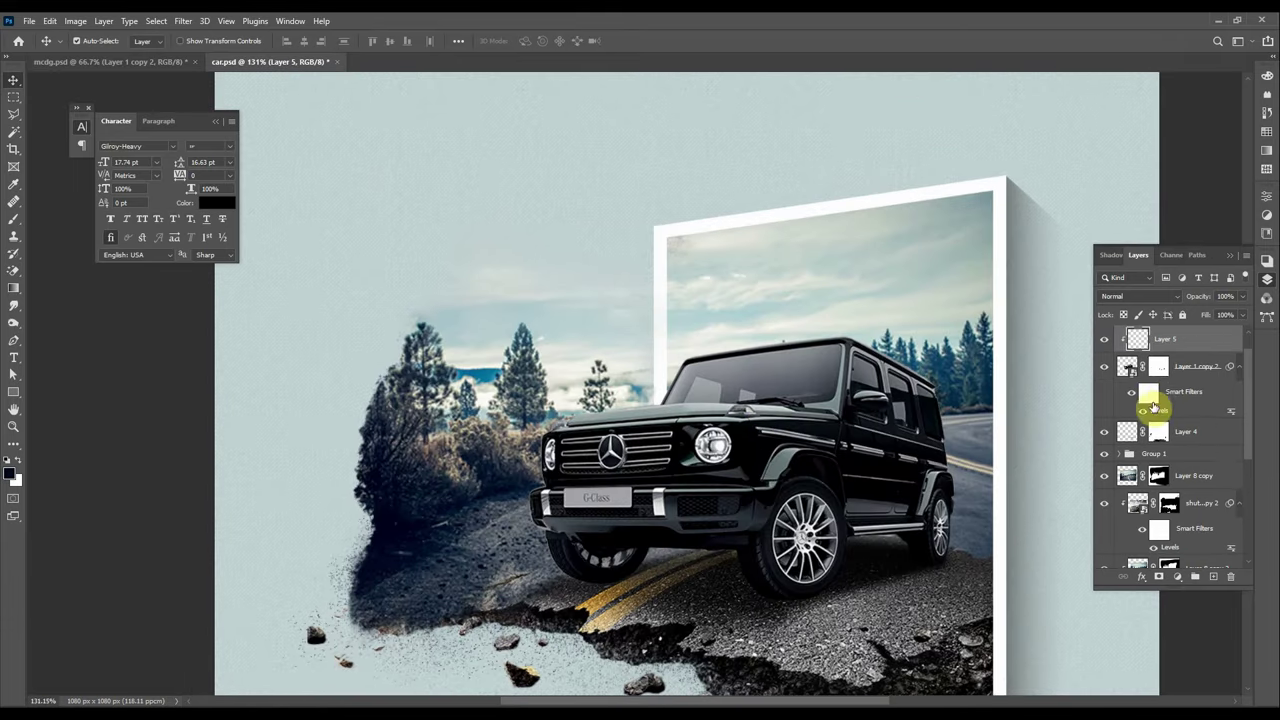
key("ctrl+z")
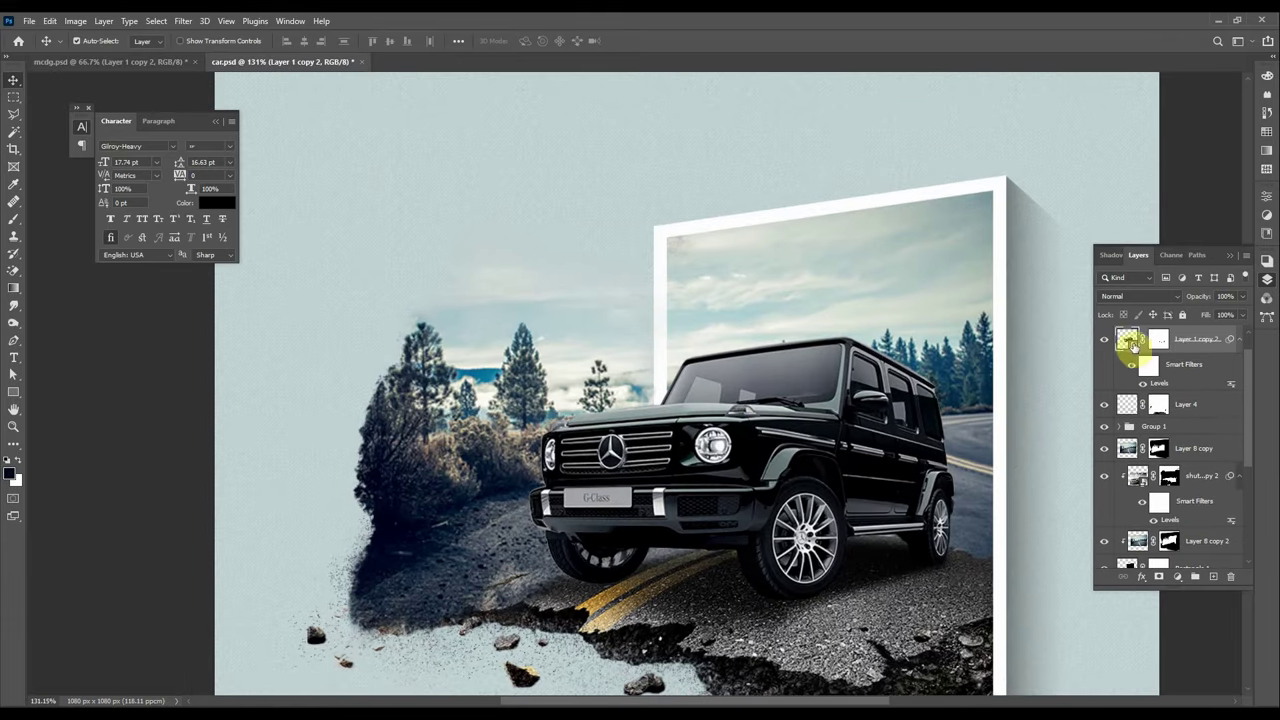
left_click(1179, 578)
left_click(1222, 461)
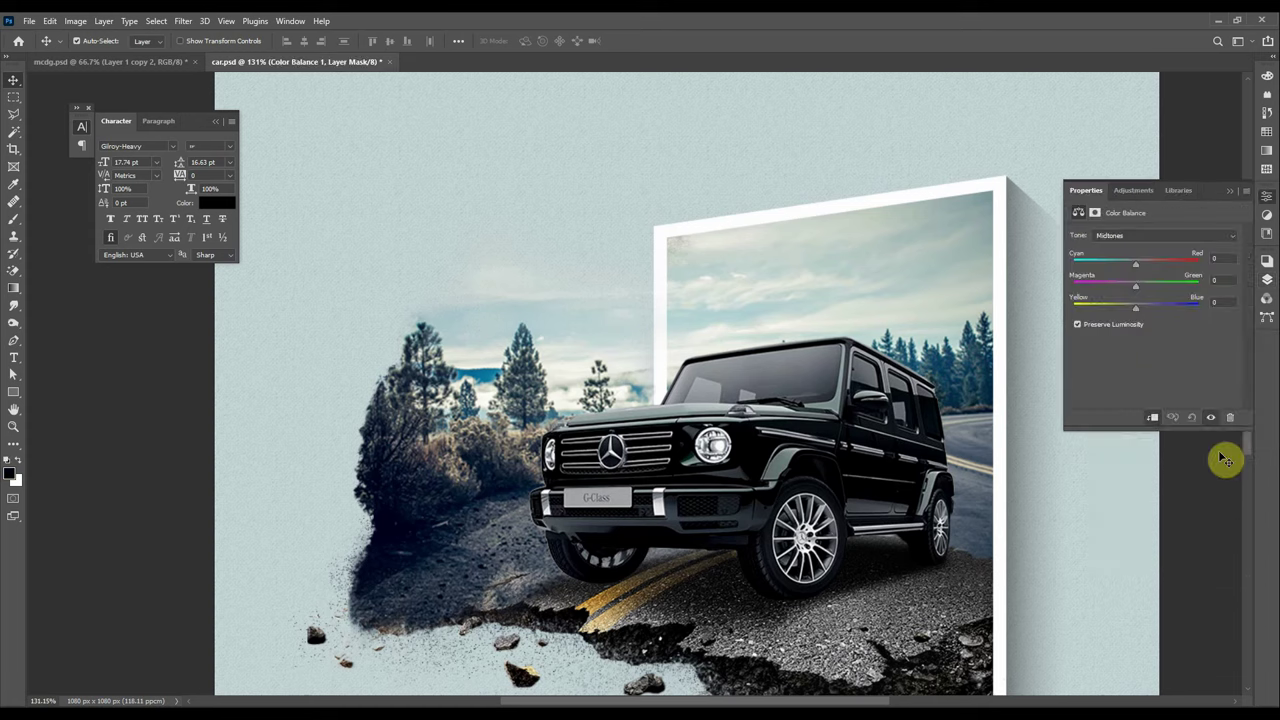
left_click(1266, 276)
left_click_drag(1204, 342, 1180, 340)
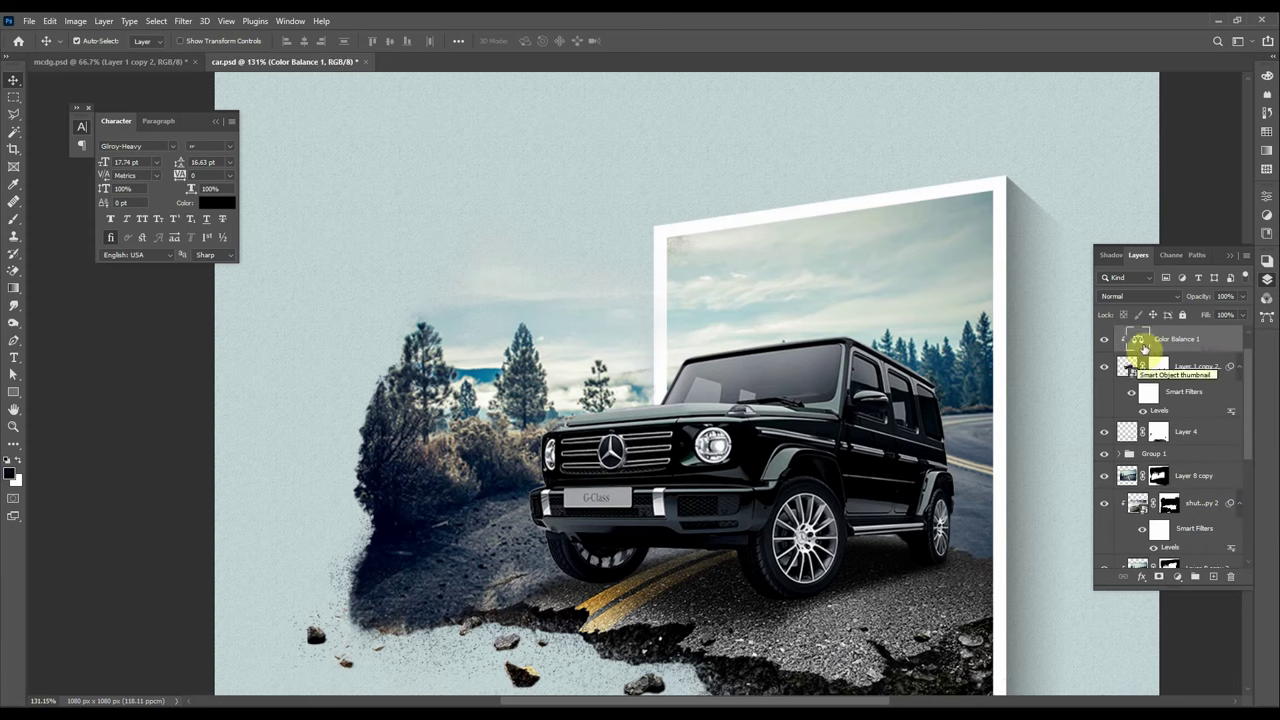
key("Delete")
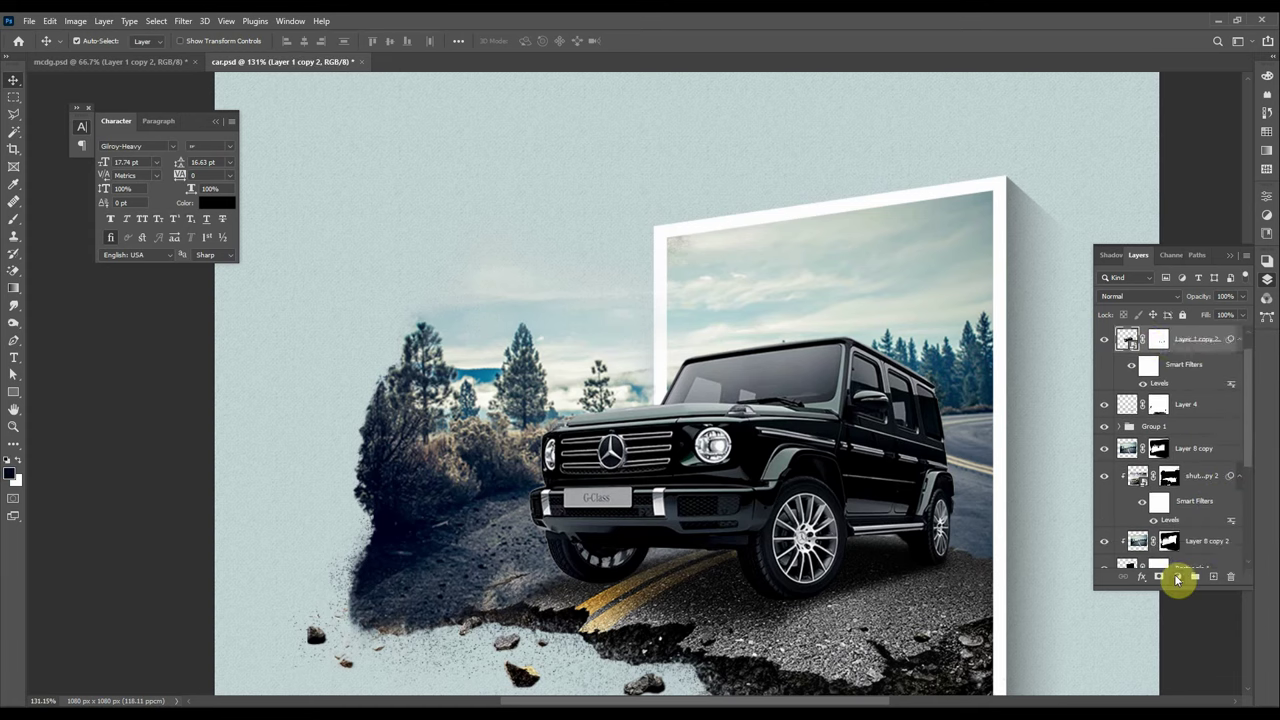
left_click(1177, 579)
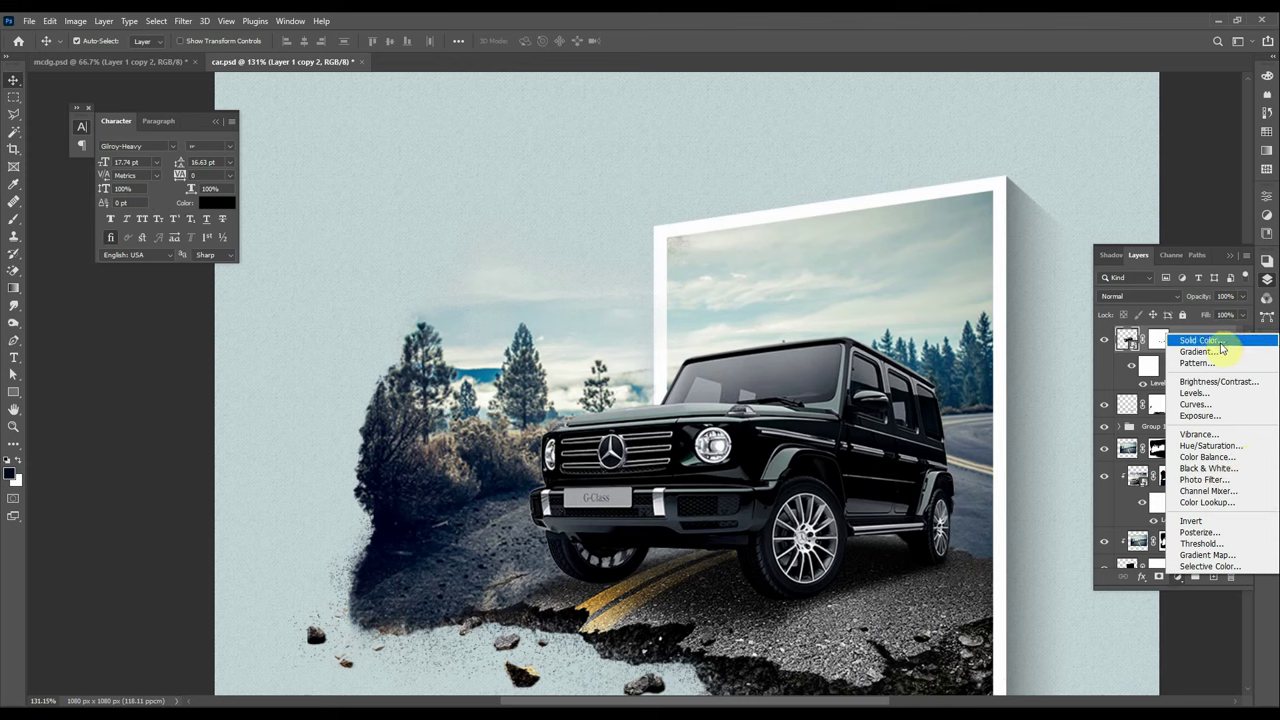
left_click(1207, 502)
left_click(1175, 236)
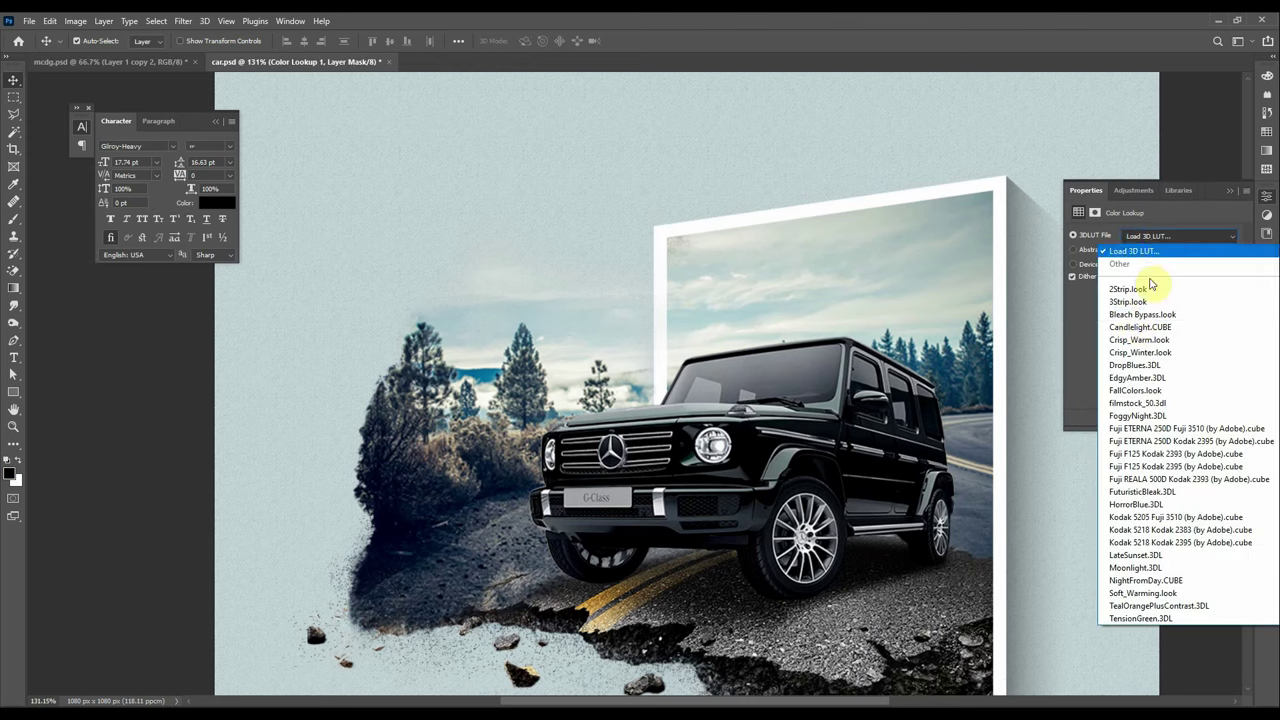
left_click(1140, 555)
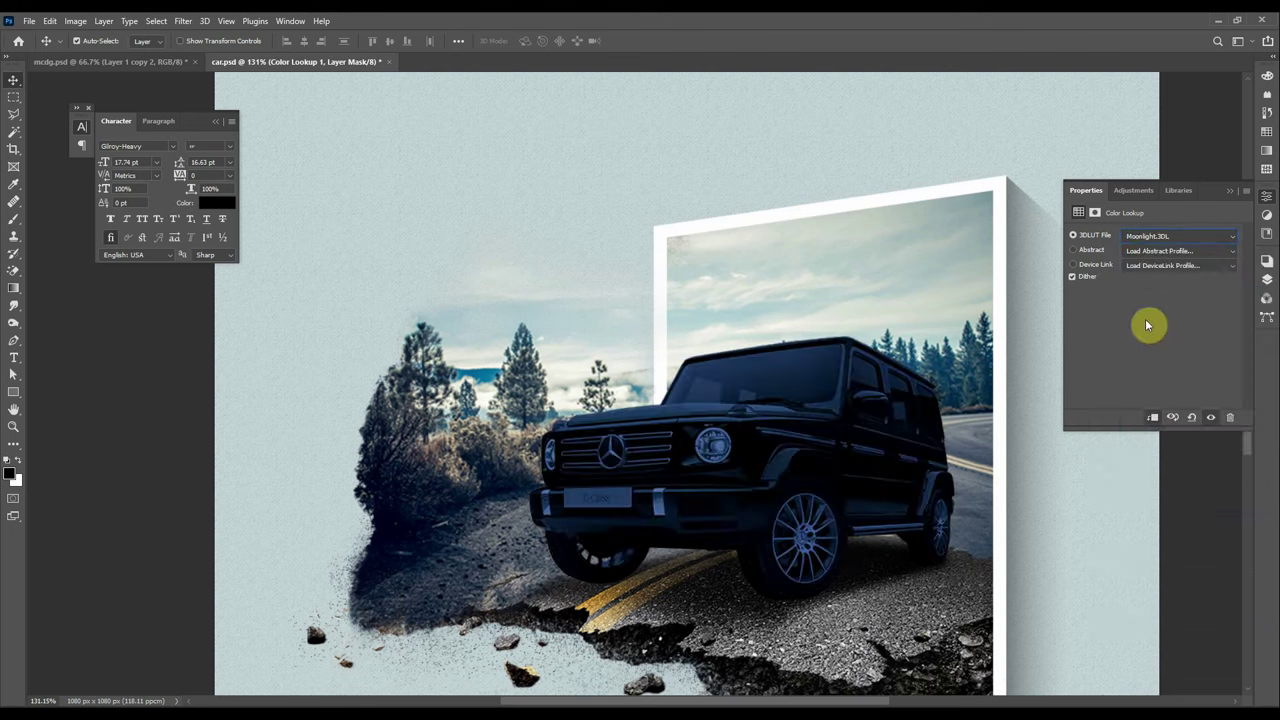
key("Down")
key("Down")
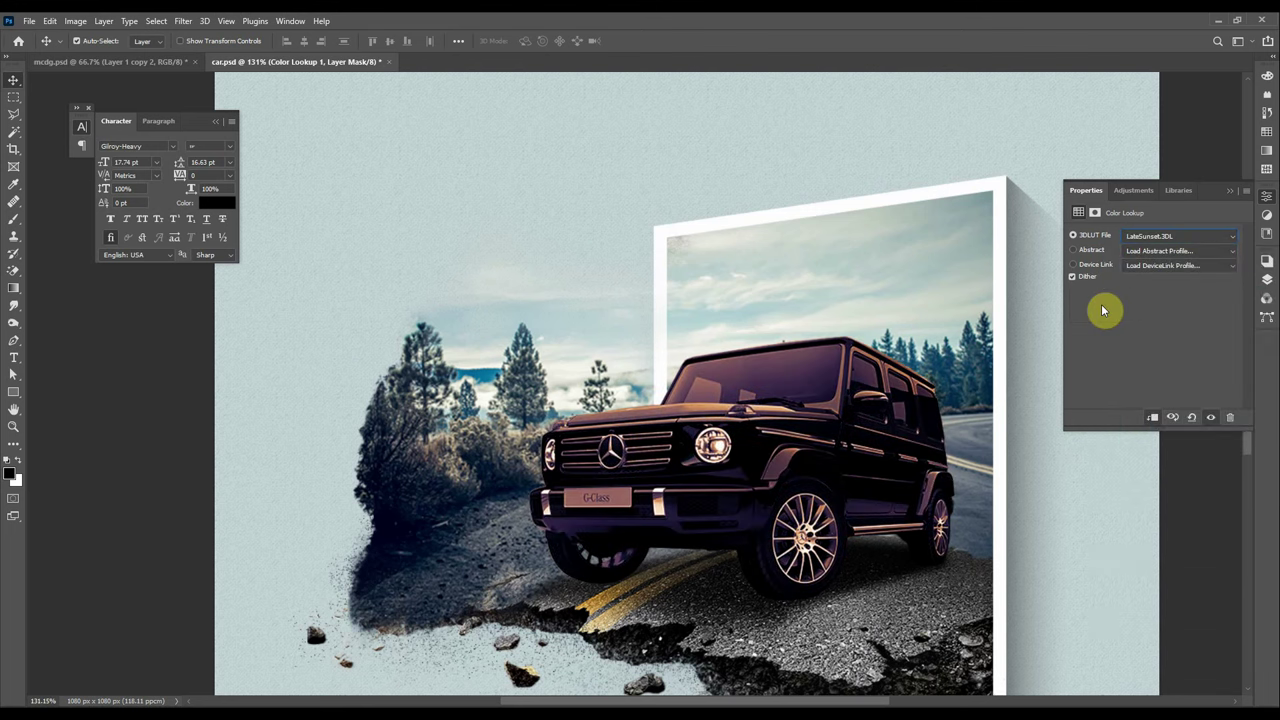
key("Down")
key("Up")
key("Up")
key("Up")
key("Up")
key("Up")
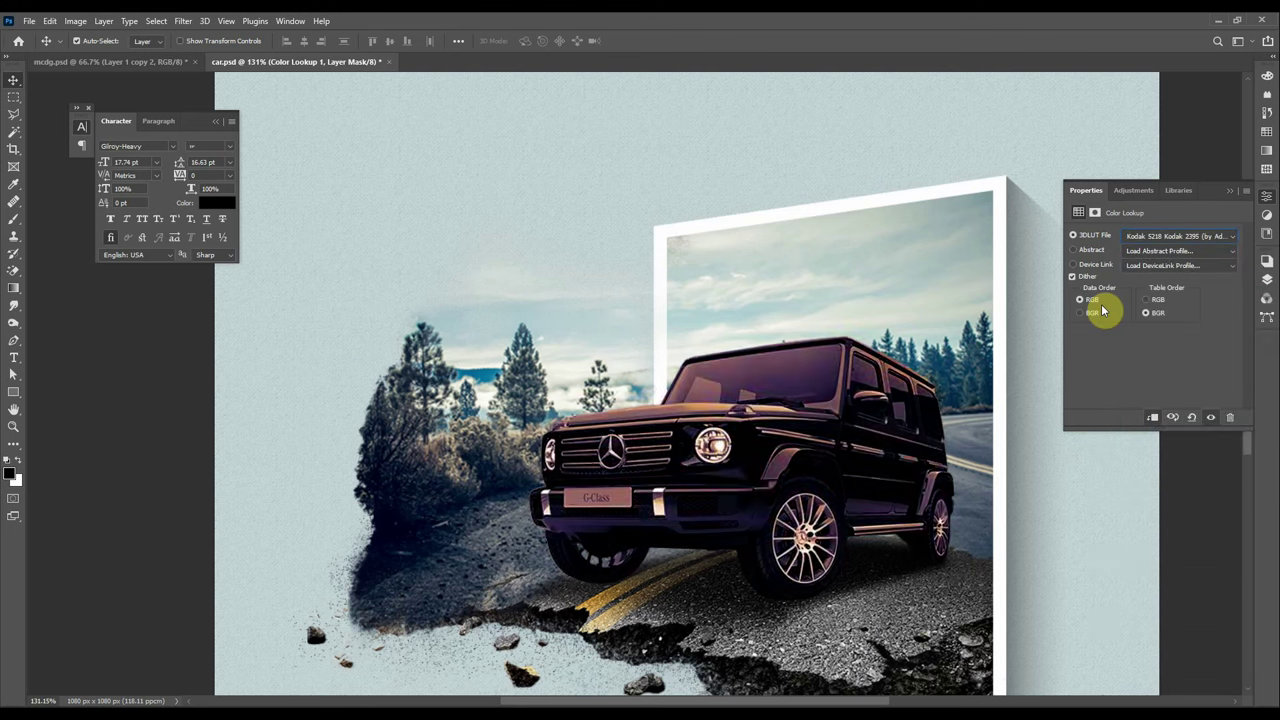
key("Up")
key("Up")
key("Up")
key("Up")
key("Up")
key("Up")
key("Up")
key("Up")
key("Up")
key("Up")
key("Up")
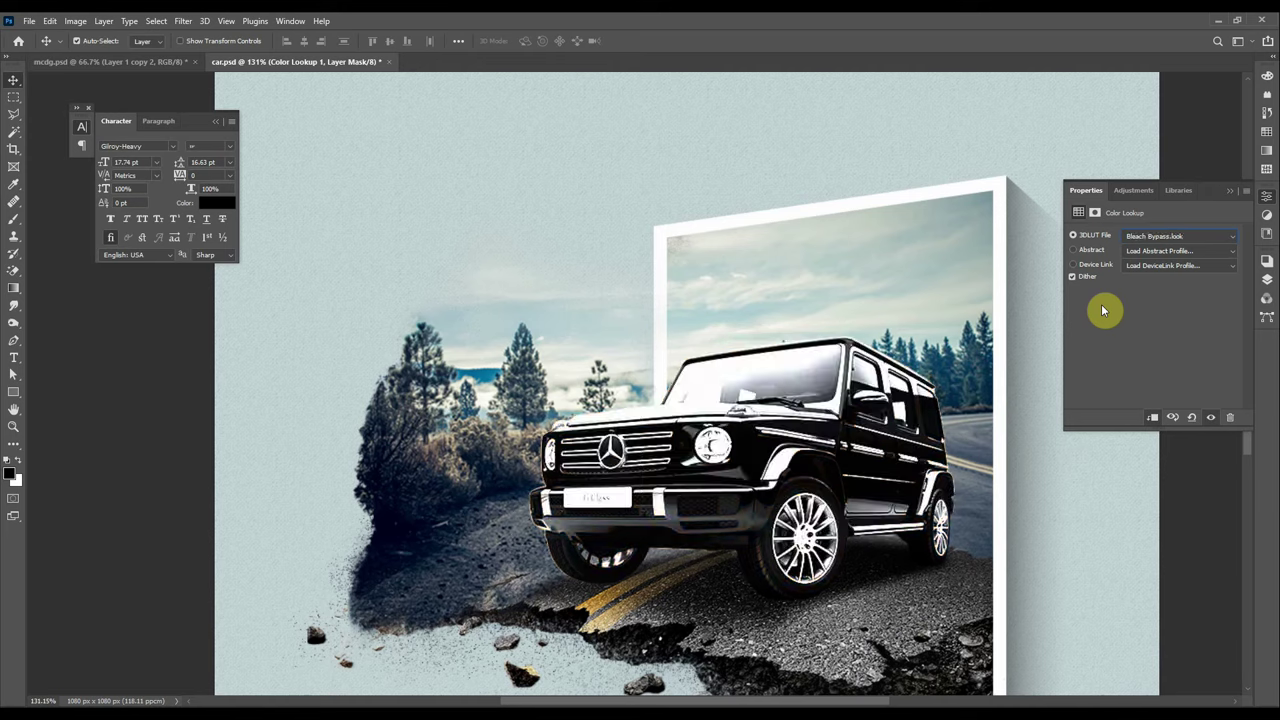
key("Up")
key("Up")
key("Up")
key("Up")
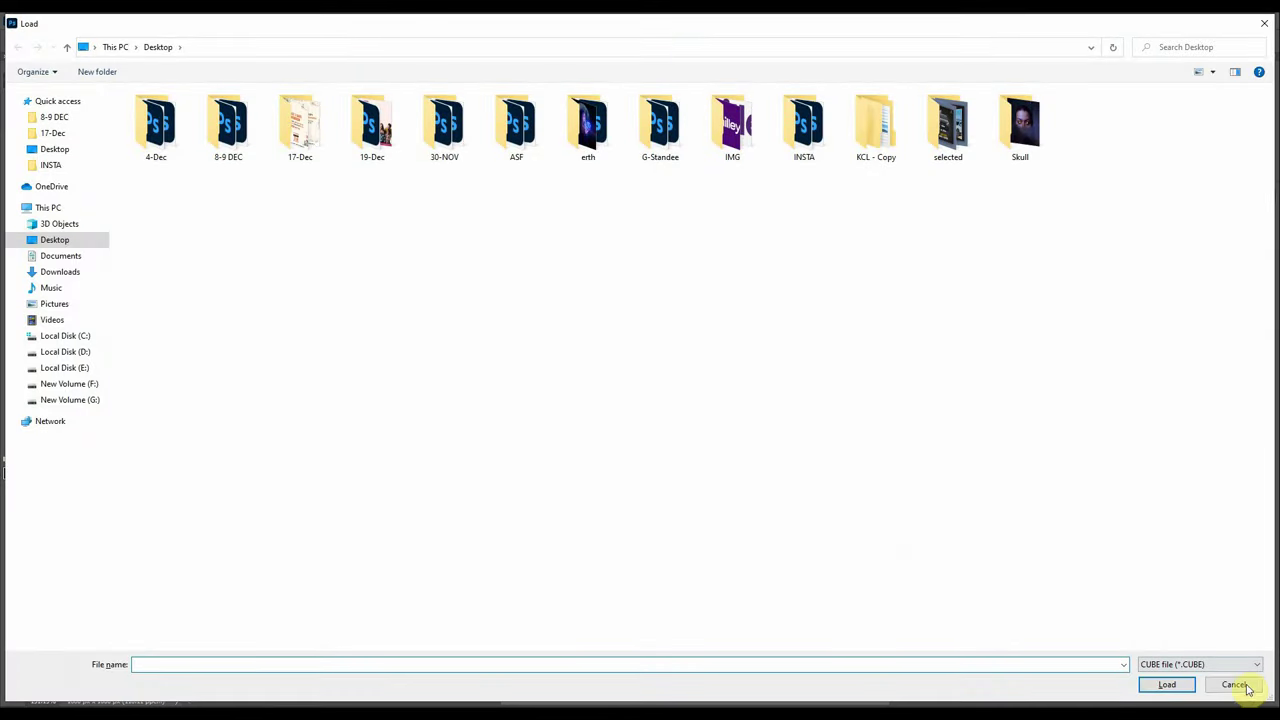
left_click(1247, 689)
left_click(1234, 420)
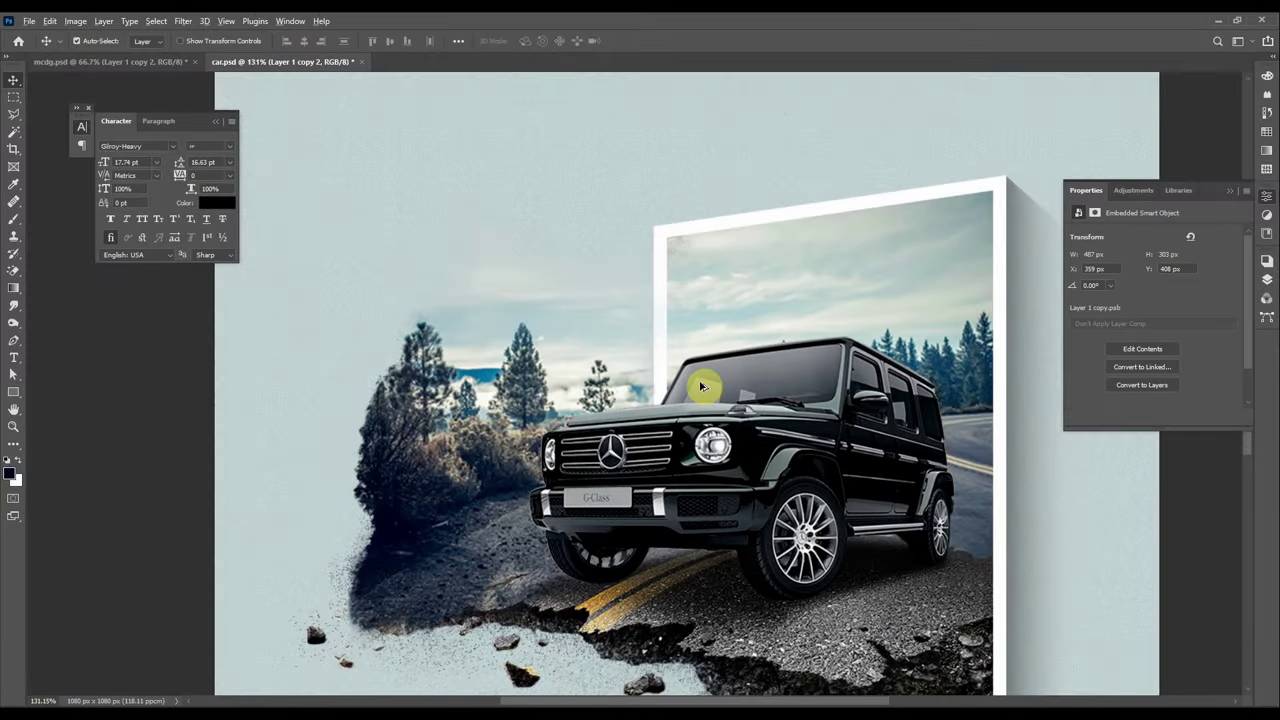
scroll(703, 387, "down", 5)
scroll(603, 403, "up", 5)
left_click(555, 459)
- Paint Layer 8 copy's mask around the front wheel shadow with a 120 px soft brush
left_click(1267, 279)
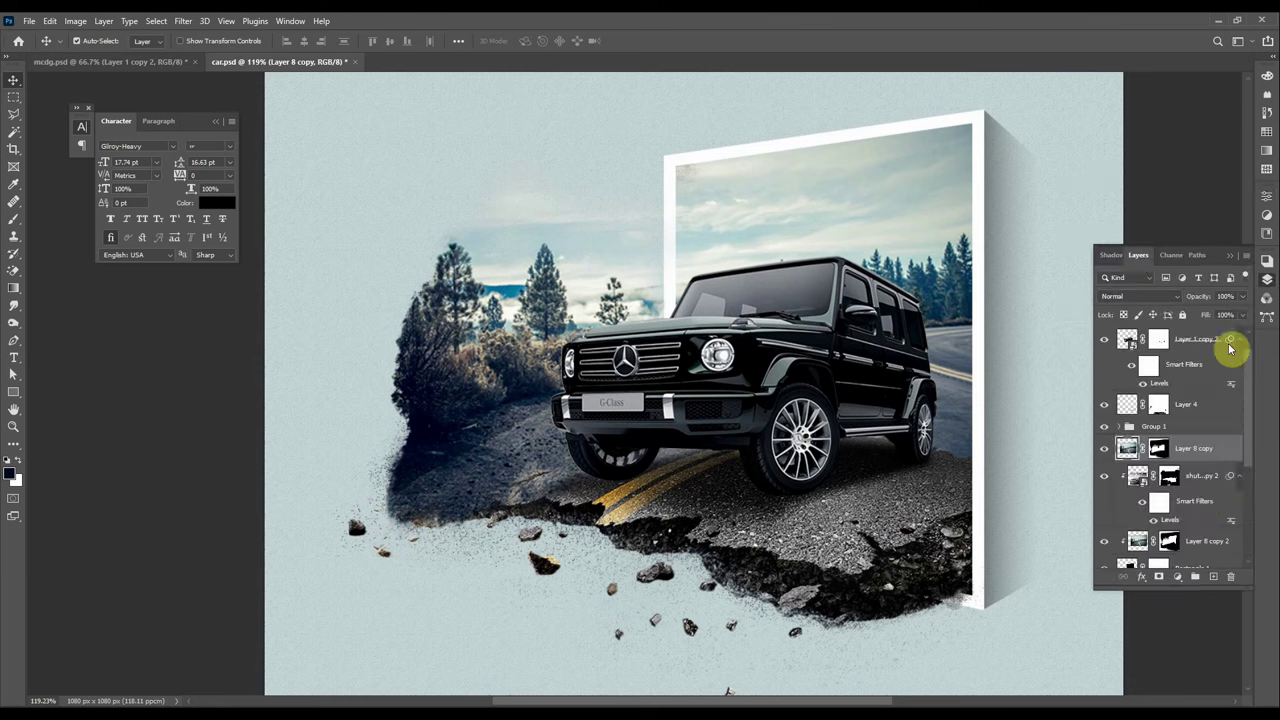
left_click(1158, 449)
key("b")
scroll(600, 440, "up", 3)
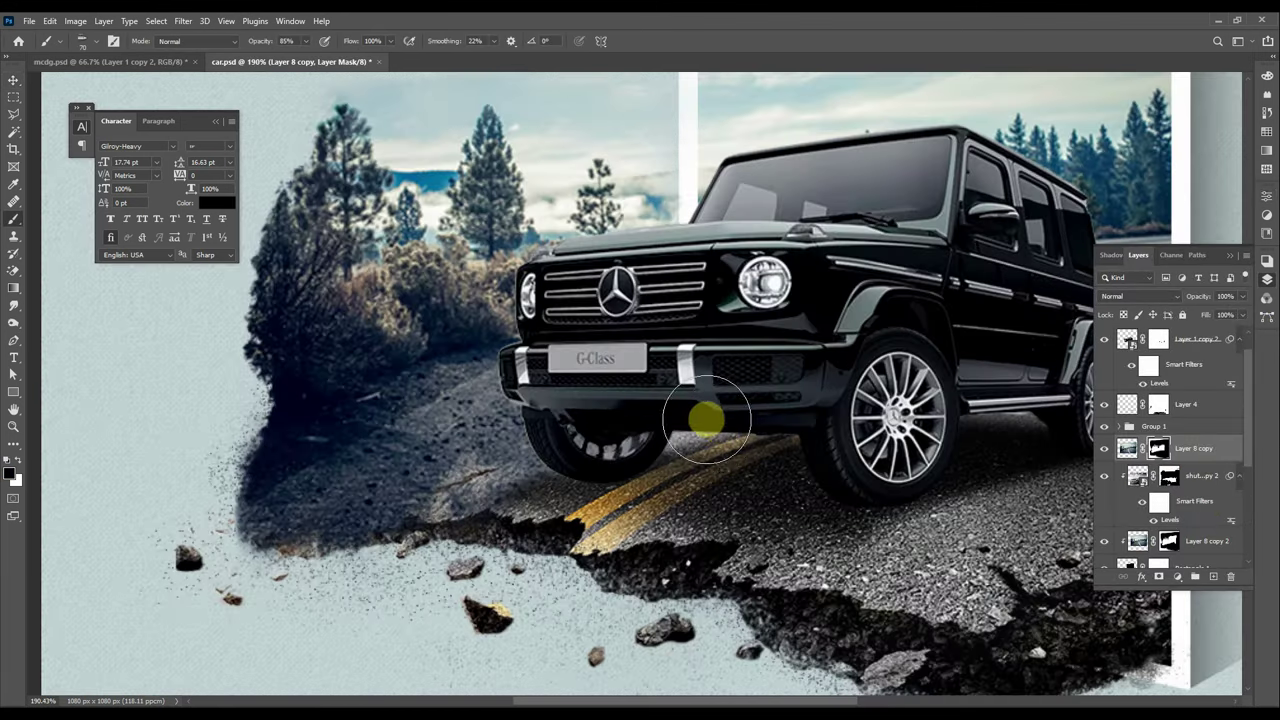
left_click_drag(628, 430, 497, 460)
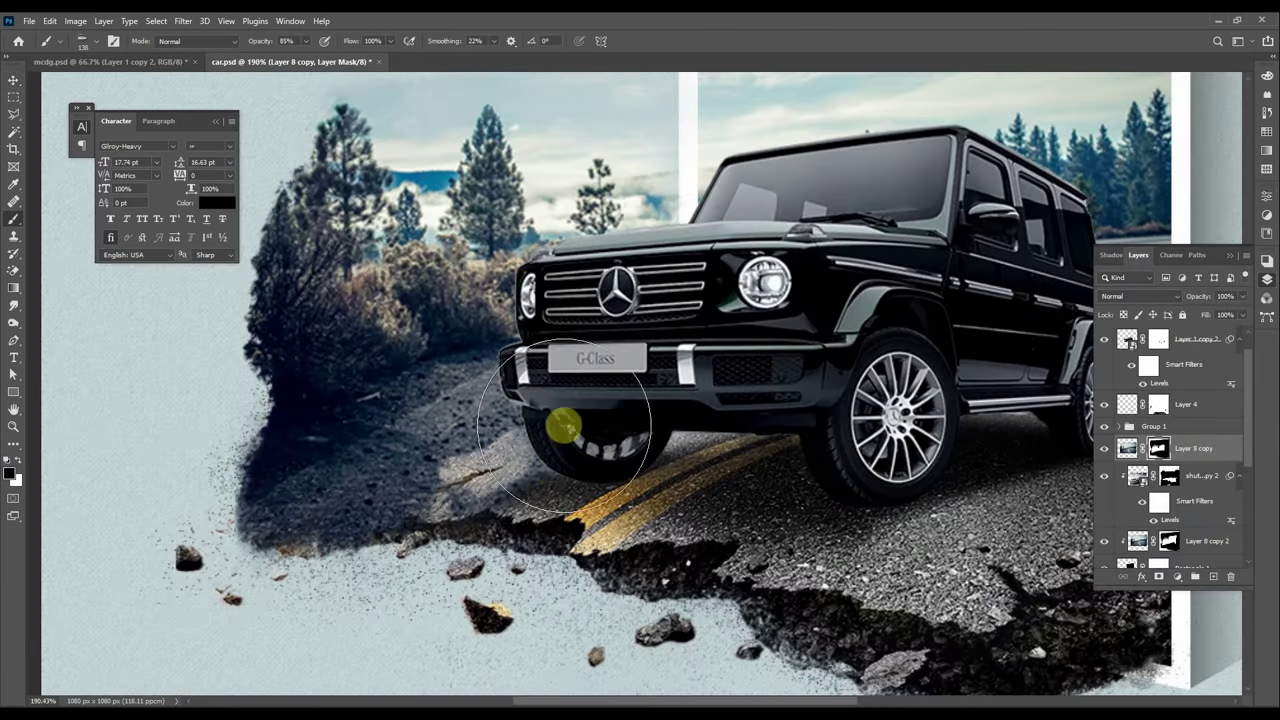
right_click(497, 460)
left_click(443, 491)
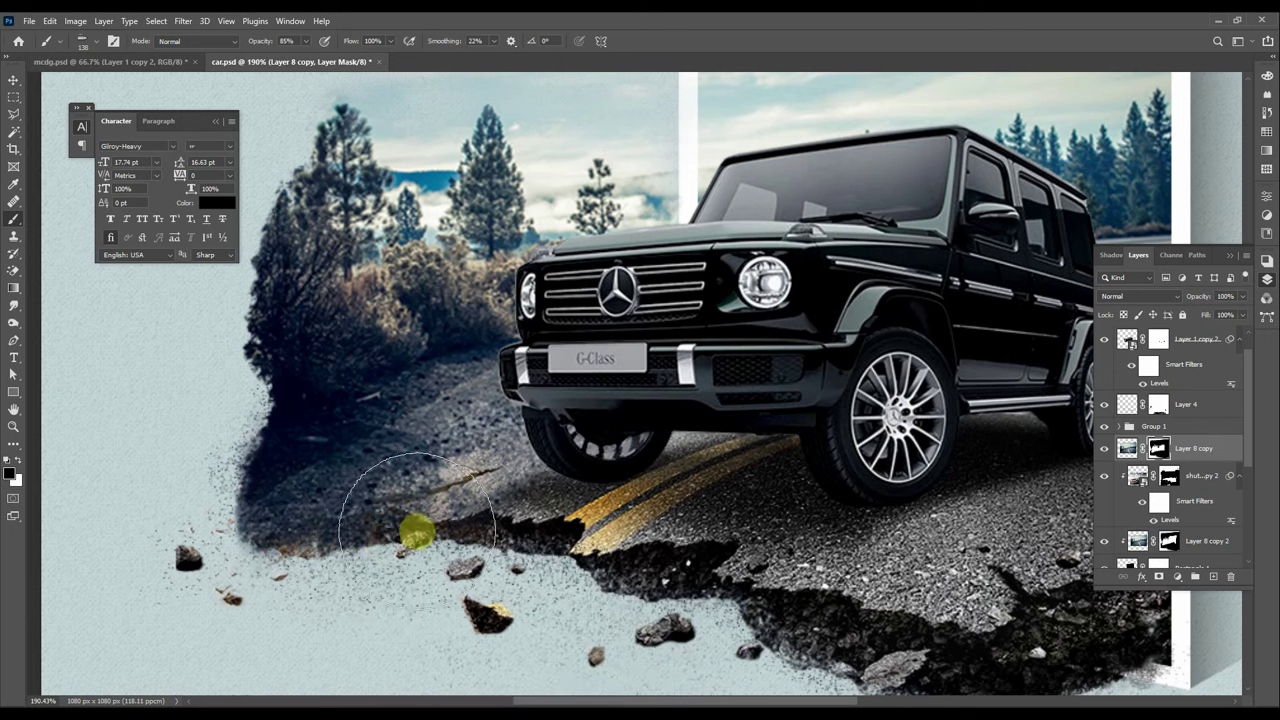
mouse_move(414, 528)
left_mouse_down()
mouse_move(347, 536)
mouse_move(420, 523)
mouse_move(363, 514)
mouse_move(430, 528)
mouse_move(294, 526)
mouse_move(326, 534)
mouse_move(374, 506)
mouse_move(382, 514)
mouse_move(337, 540)
mouse_move(250, 539)
left_mouse_up()
- Paint white on the mask to touch up the road edge under the front bumper
key("x")
key("x")
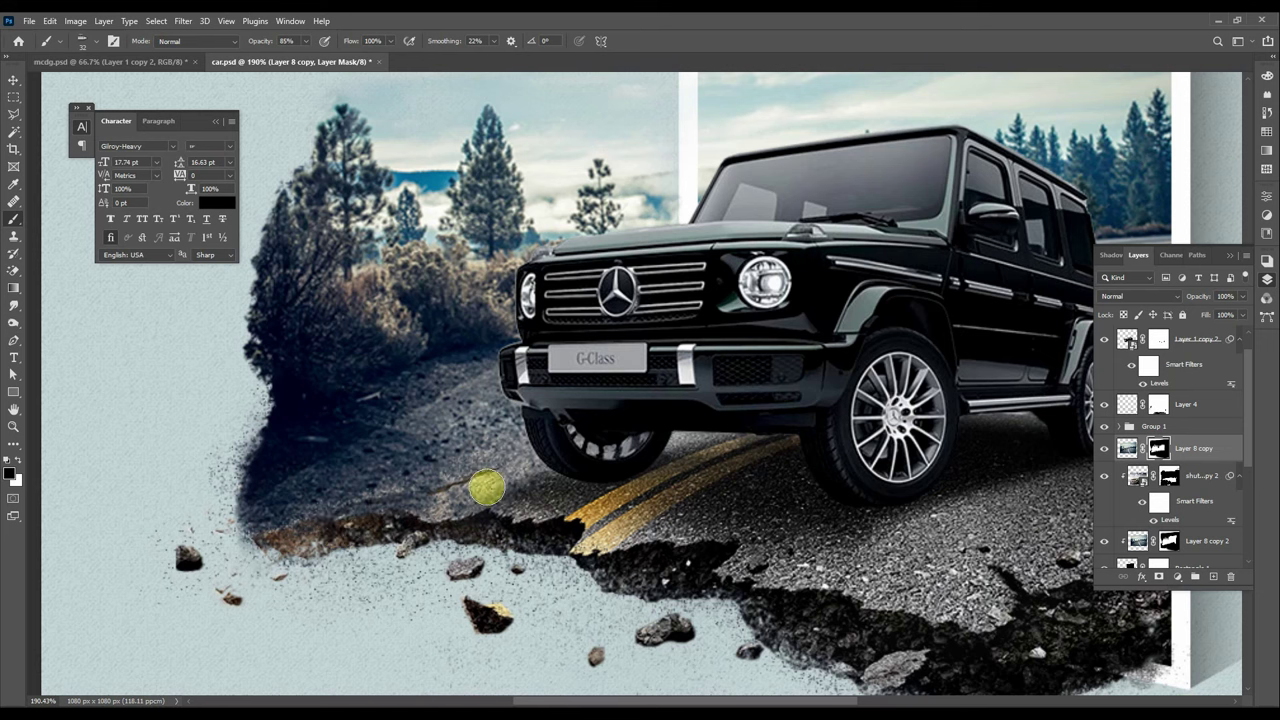
key("x")
left_click_drag(663, 424, 673, 438)
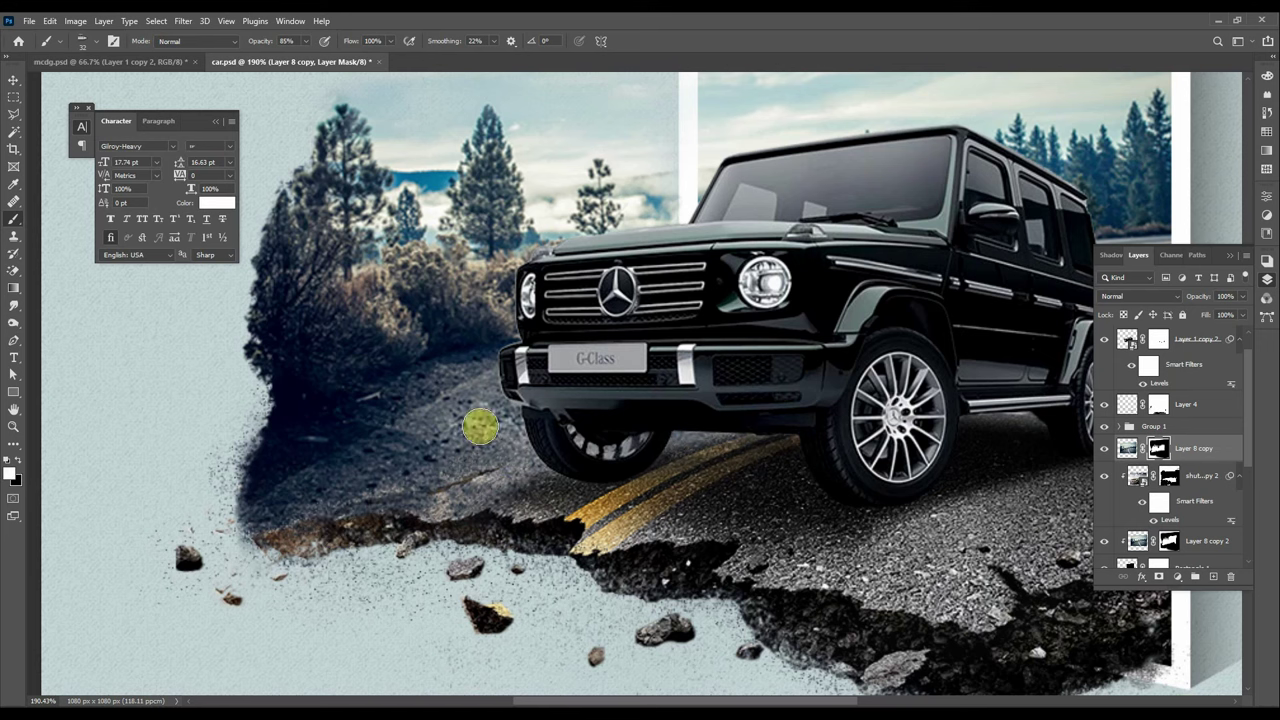
scroll(736, 386, "down", 2)
scroll(394, 349, "up", 1)
scroll(457, 366, "up", 1)
scroll(460, 355, "down", 3)
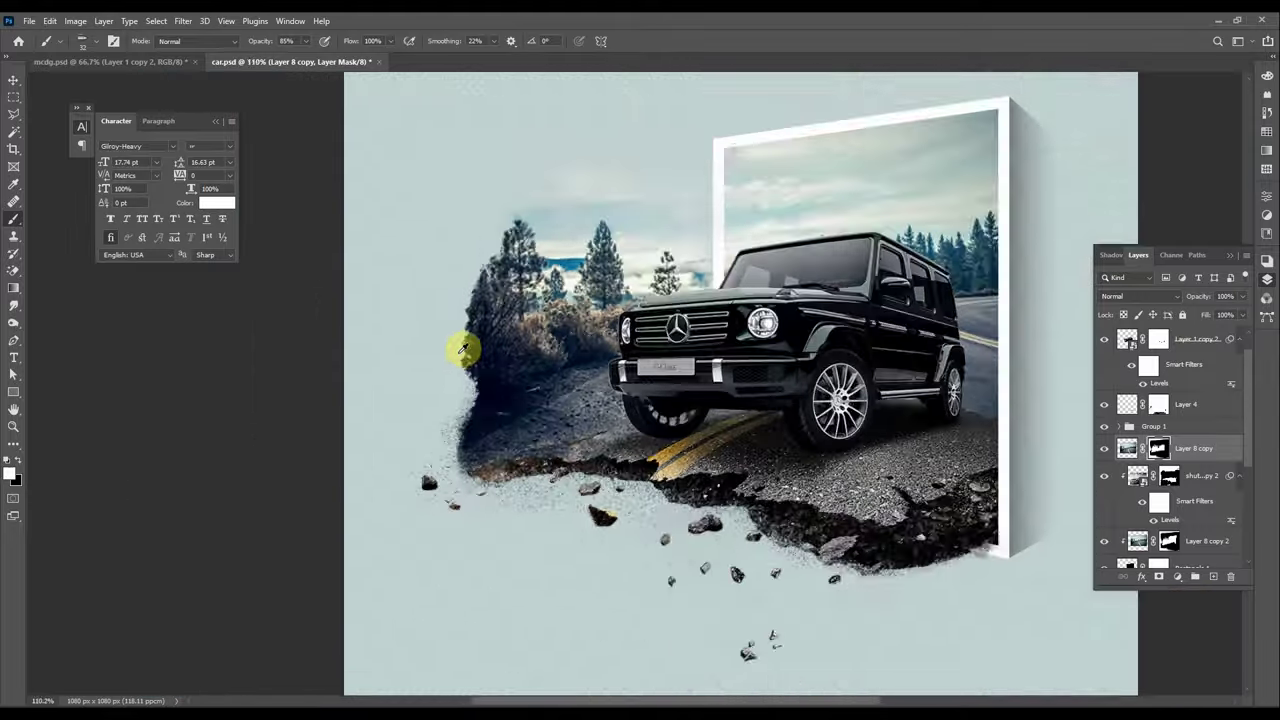
scroll(463, 349, "down", 1)
scroll(721, 286, "down", 1)
key("v")
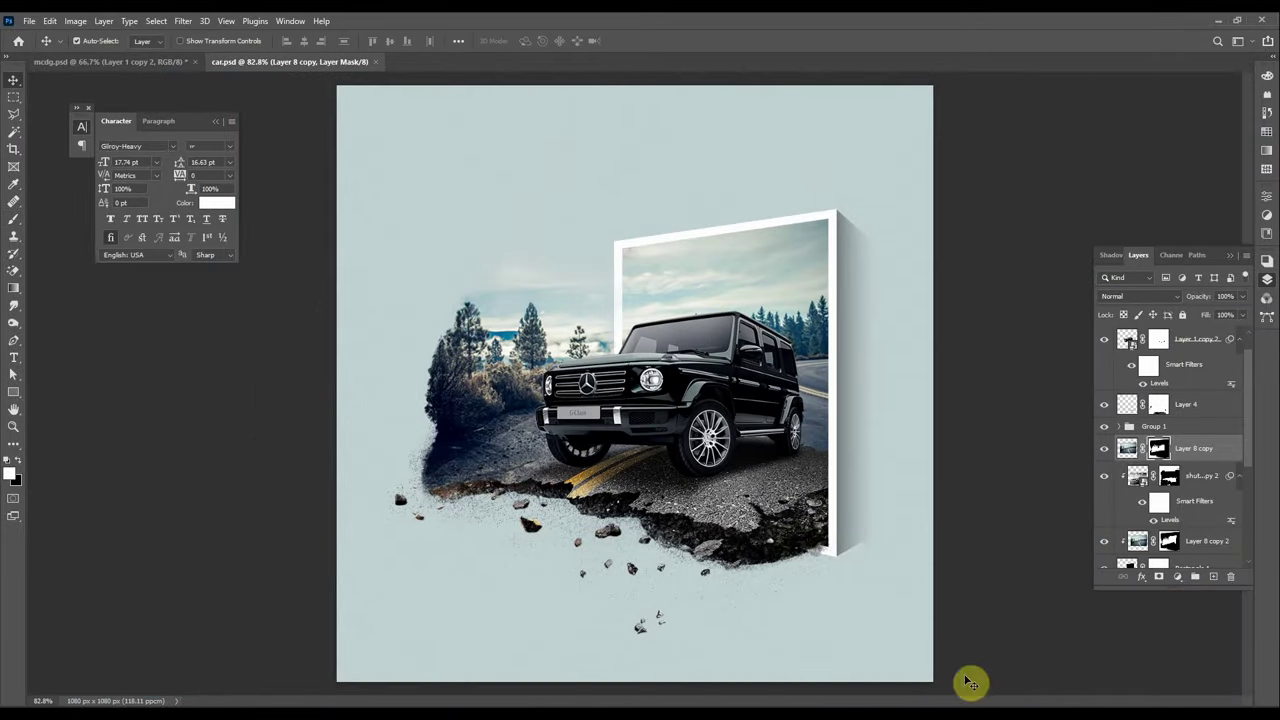
- Place a reshaped, horizontally flipped cloud copy beside the trees on the left
left_click_drag(523, 251, 474, 356)
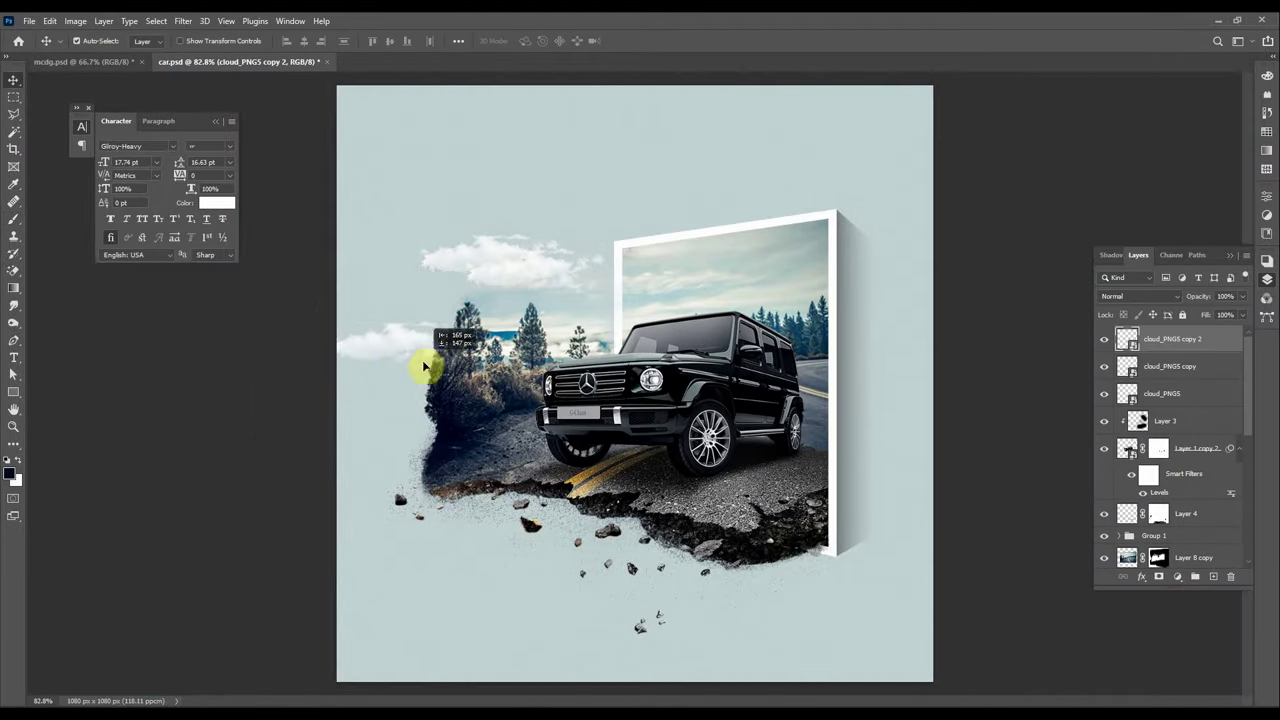
key("ctrl+t")
left_click_drag(329, 357, 447, 356)
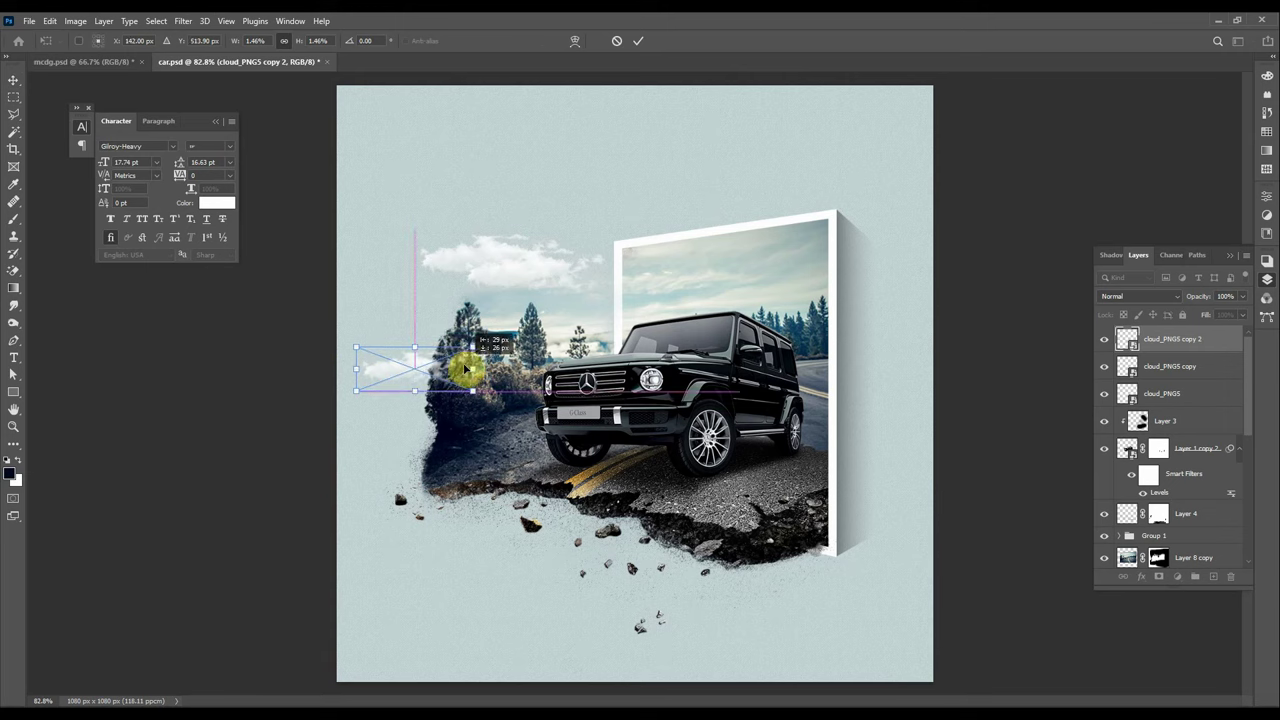
right_click(425, 352)
left_click(495, 565)
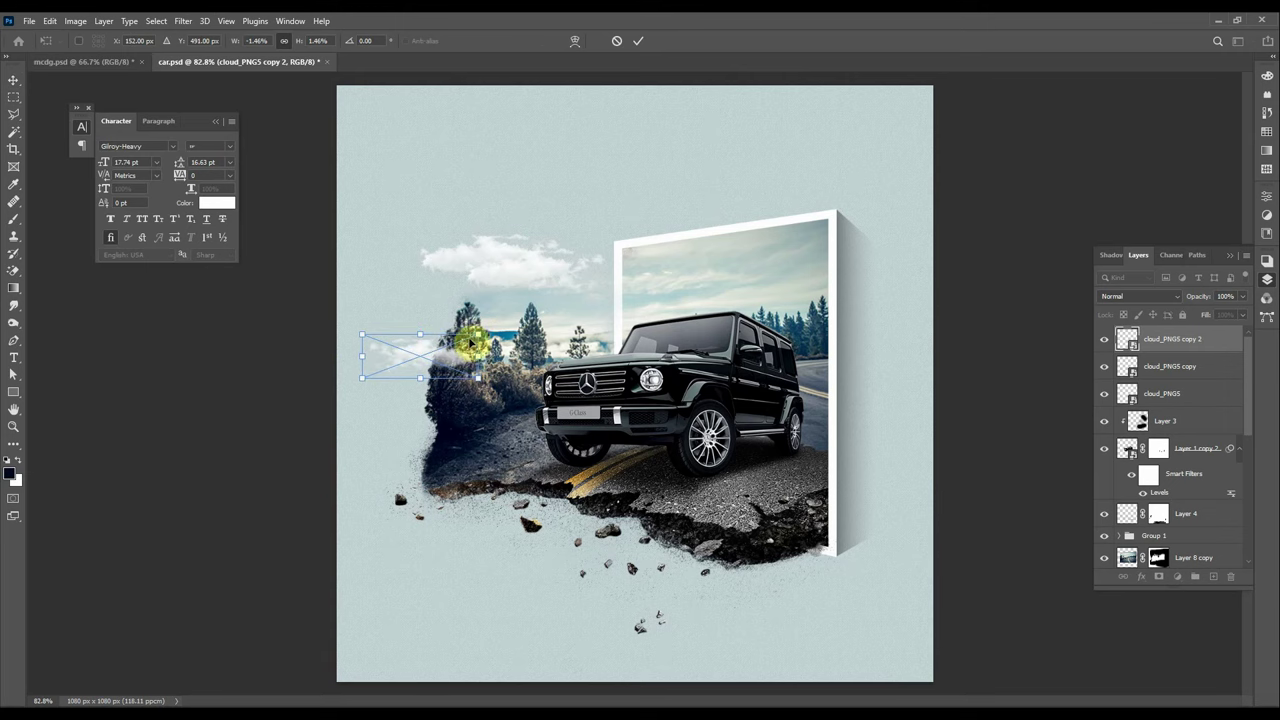
left_click(638, 41)
- Duplicate the cloud_PNG5 layer, flip it horizontally and position it at the upper left
left_click(517, 285)
left_click_drag(517, 285, 451, 277)
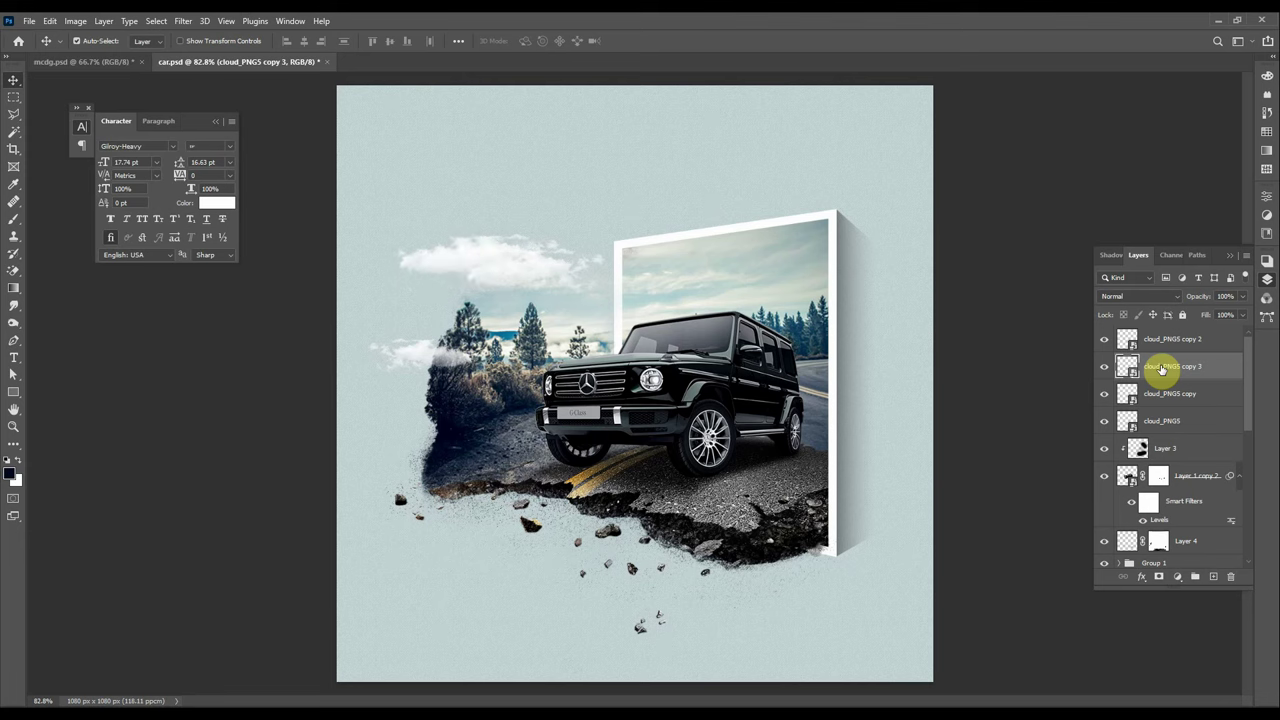
key("shift+Down")
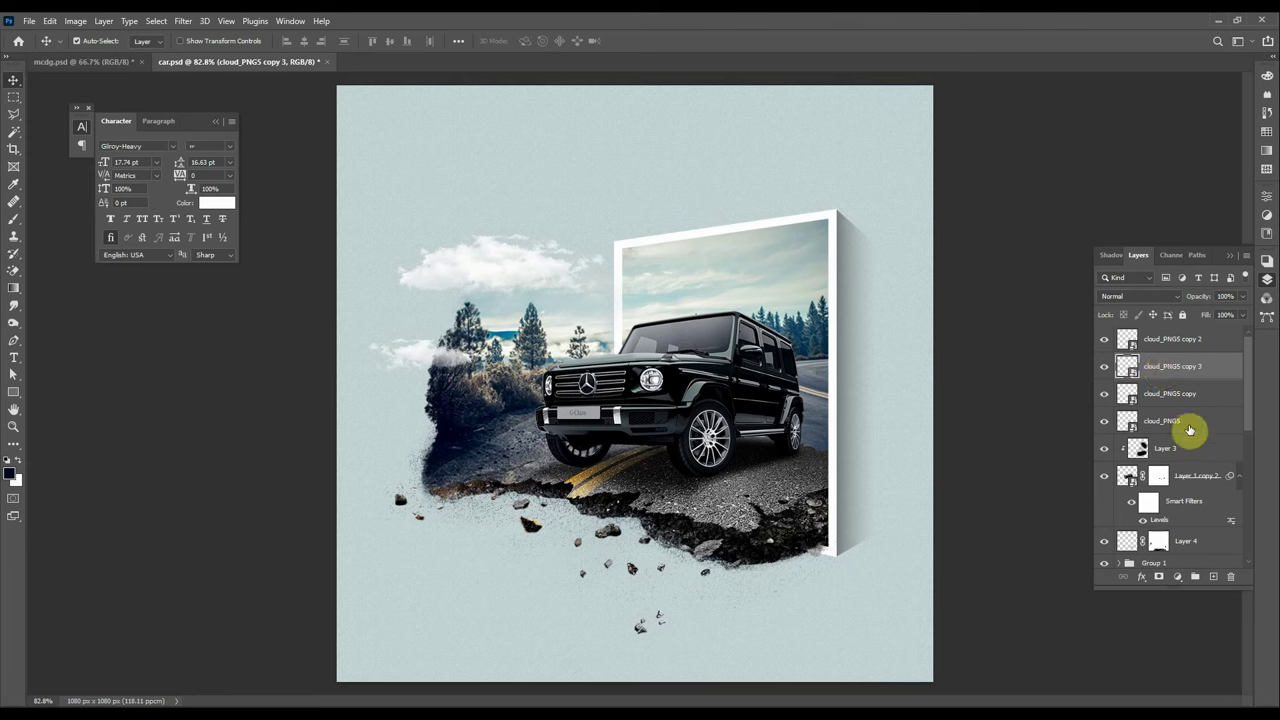
key("ctrl+t")
right_click(463, 272)
left_click(527, 484)
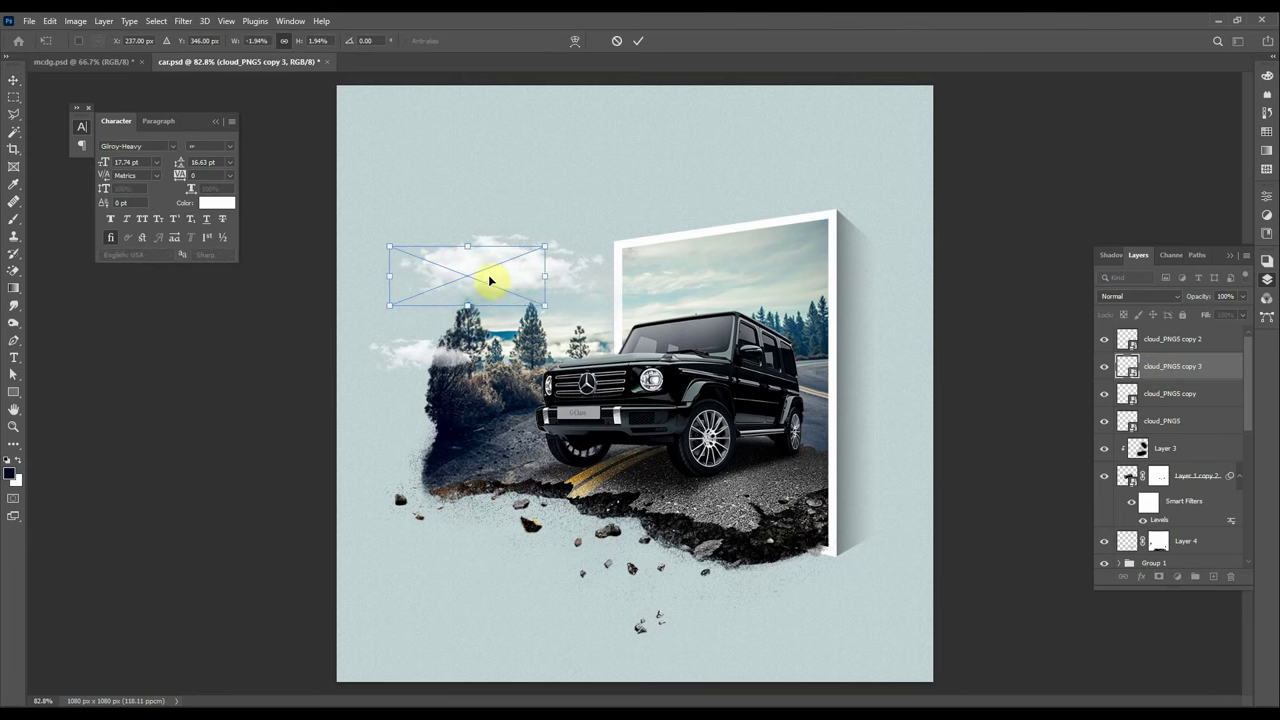
left_click_drag(490, 281, 466, 278)
left_click(638, 41)
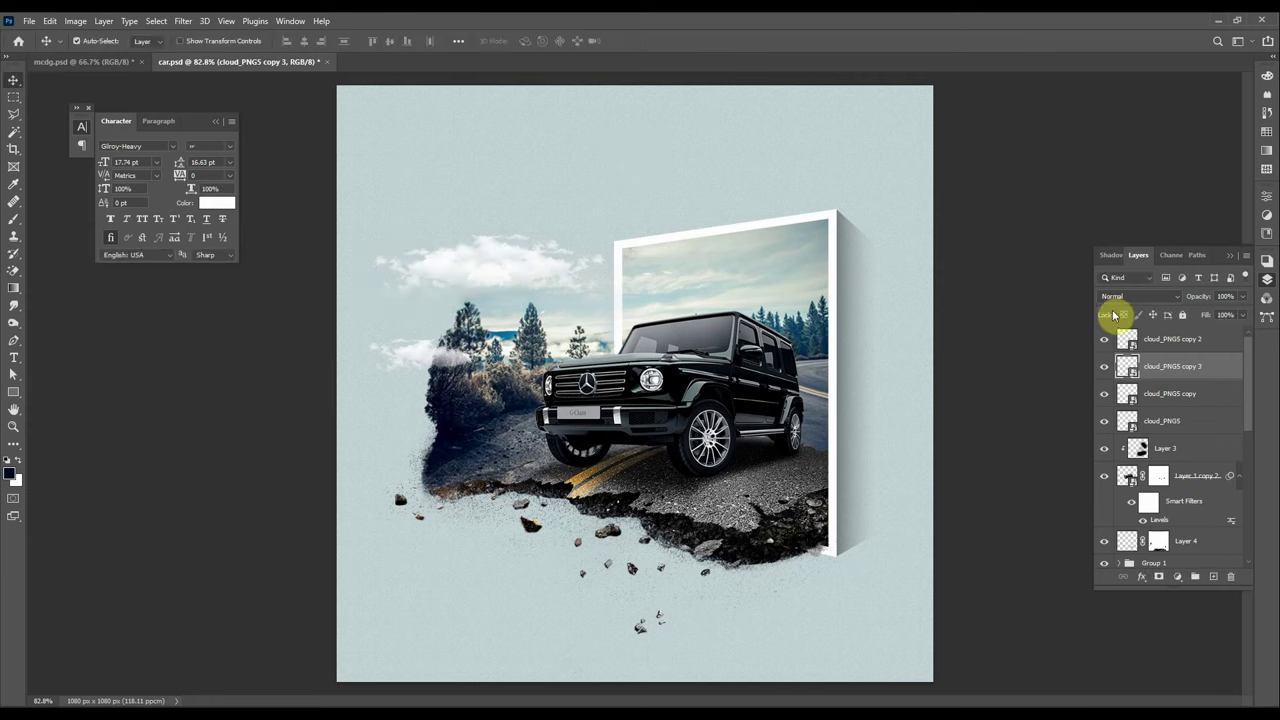
- Duplicate the three clouds beside the frame's top-right corner
left_click(1183, 422, "shift")
left_click_drag(473, 277, 815, 286)
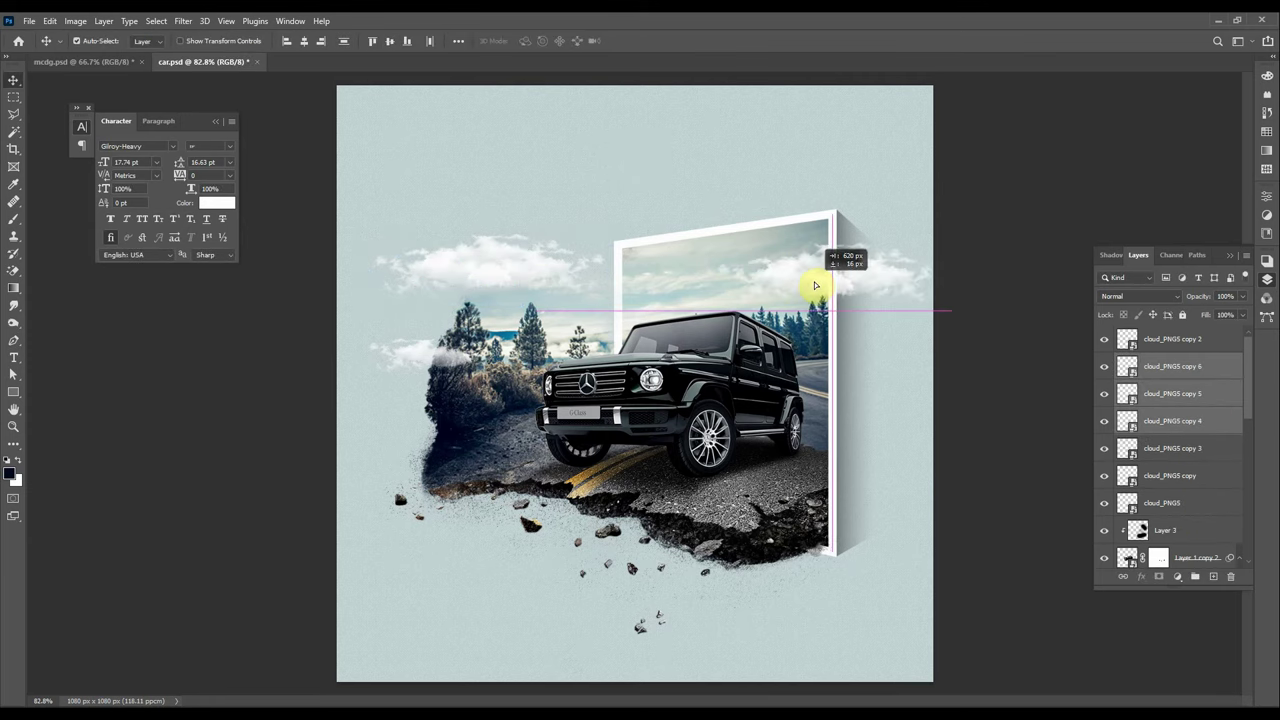
left_click_drag(909, 293, 907, 261)
key("ctrl+t")
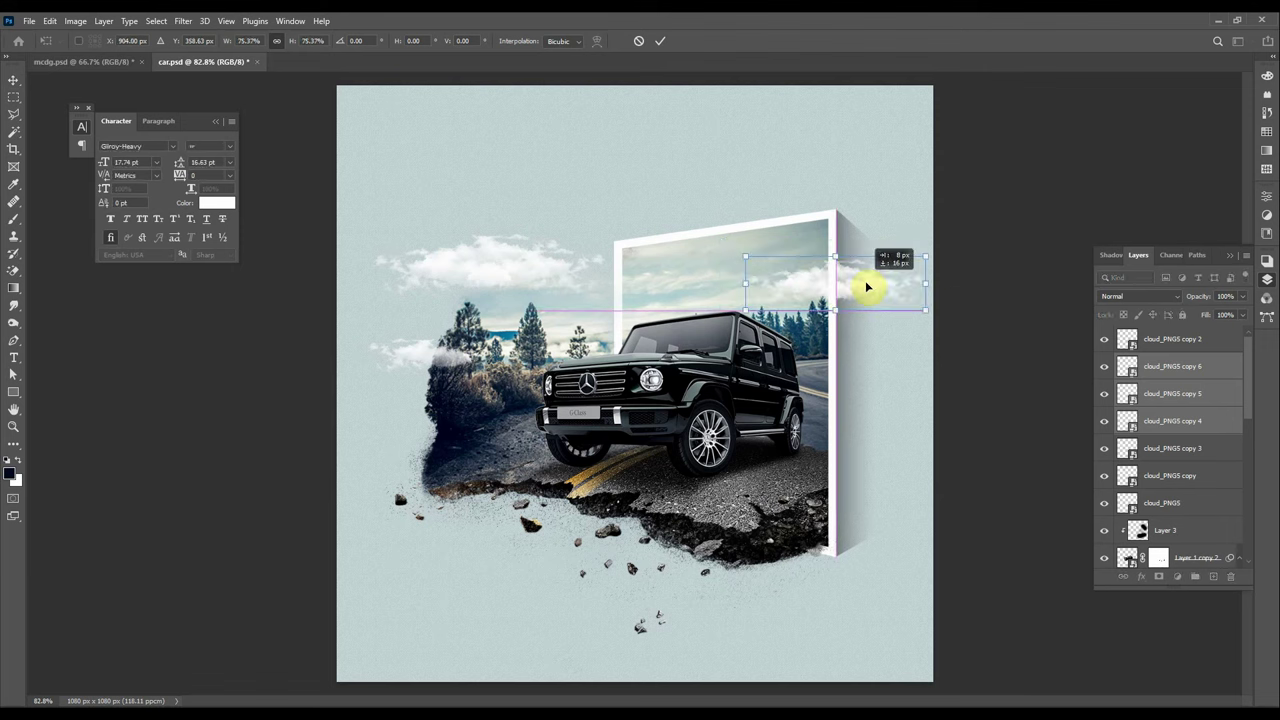
left_click(660, 41)
- Scale all layers of the composition down to about 91% and shift it up slightly
scroll(694, 437, "down", 1)
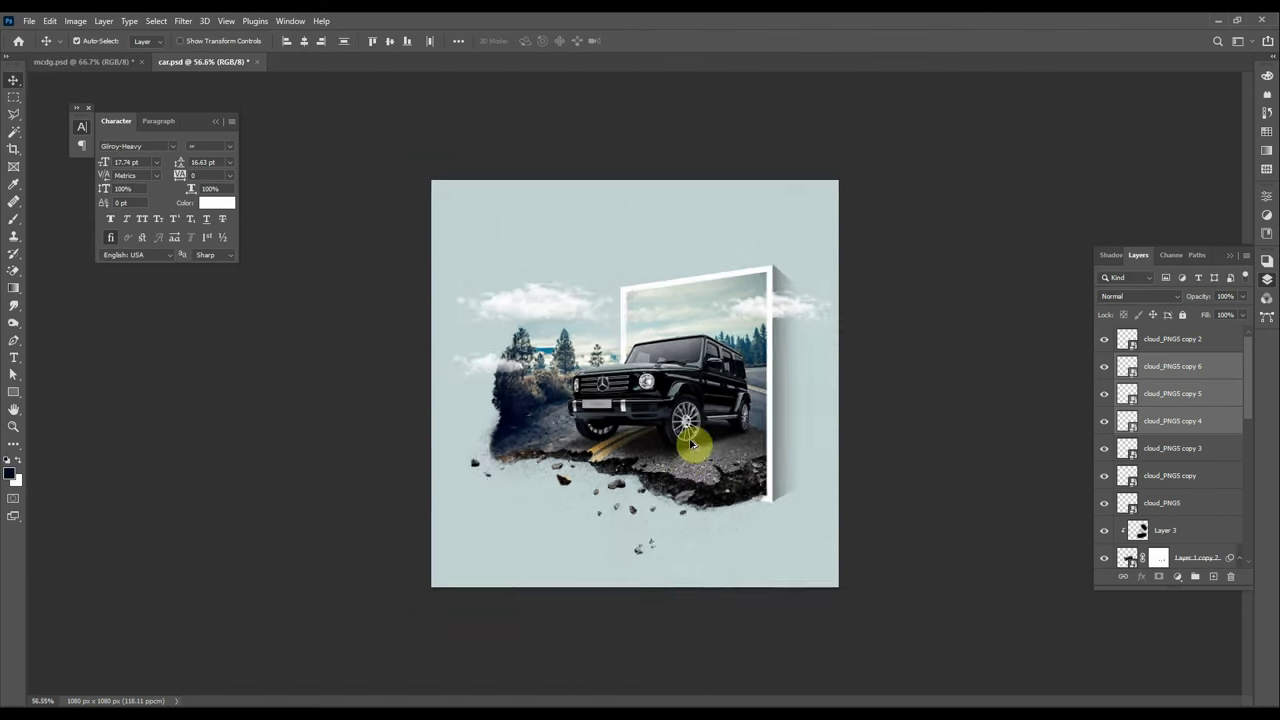
mouse_move(935, 222)
left_mouse_down()
mouse_move(424, 376)
mouse_move(371, 606)
left_mouse_up()
key("ctrl+t")
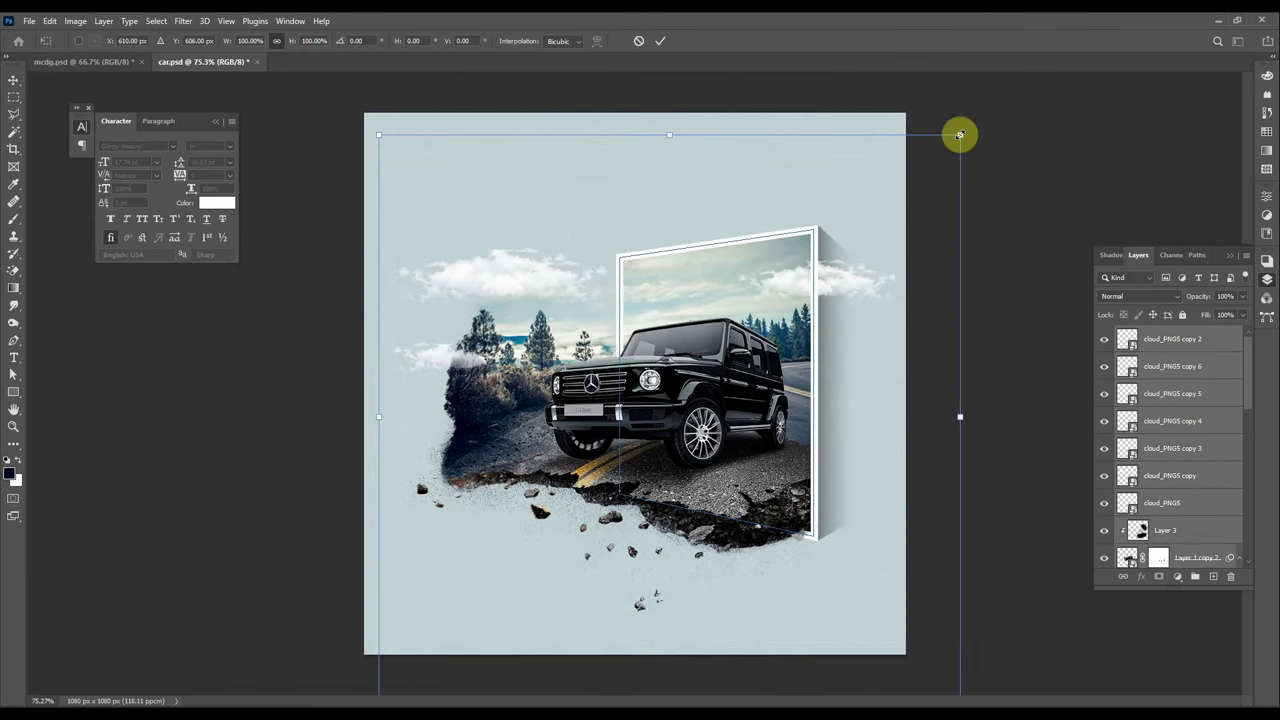
left_click_drag(963, 118, 923, 157)
left_click_drag(766, 409, 754, 388)
left_click_drag(661, 148, 659, 145)
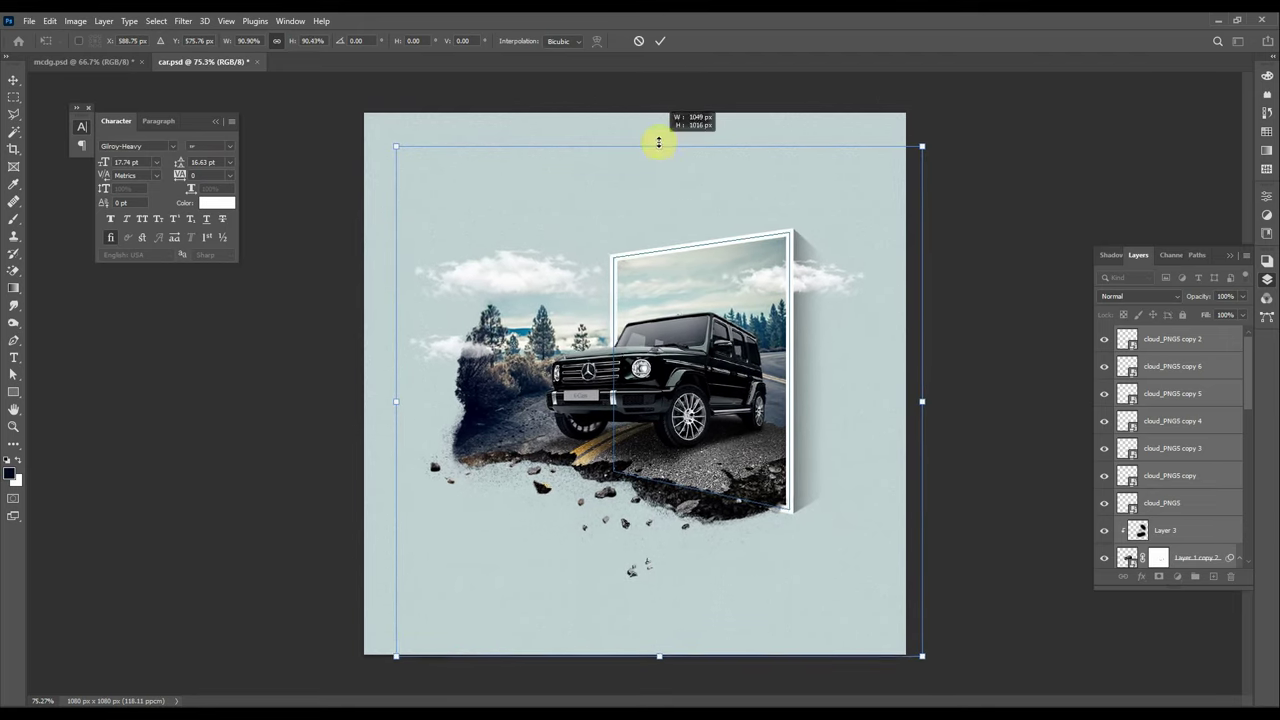
key("Return")
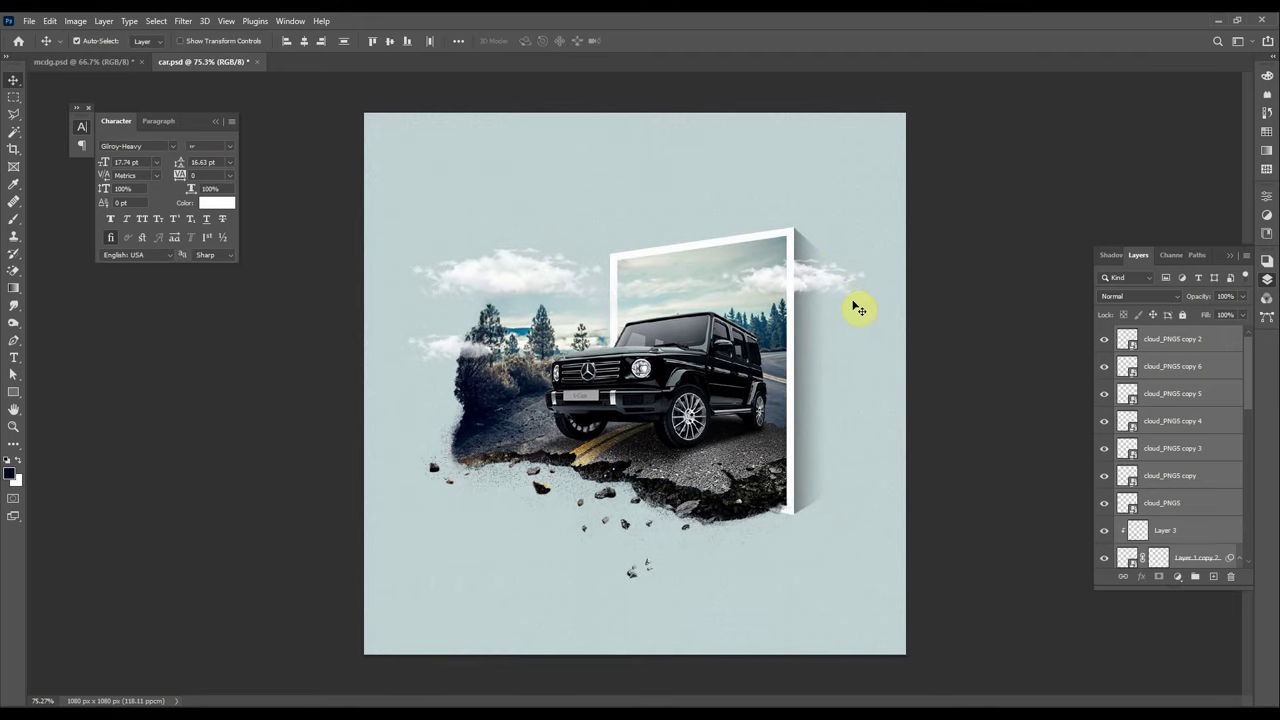
- Stamp all visible layers into a new merged Layer 5
left_click_drag(1054, 114, 255, 677)
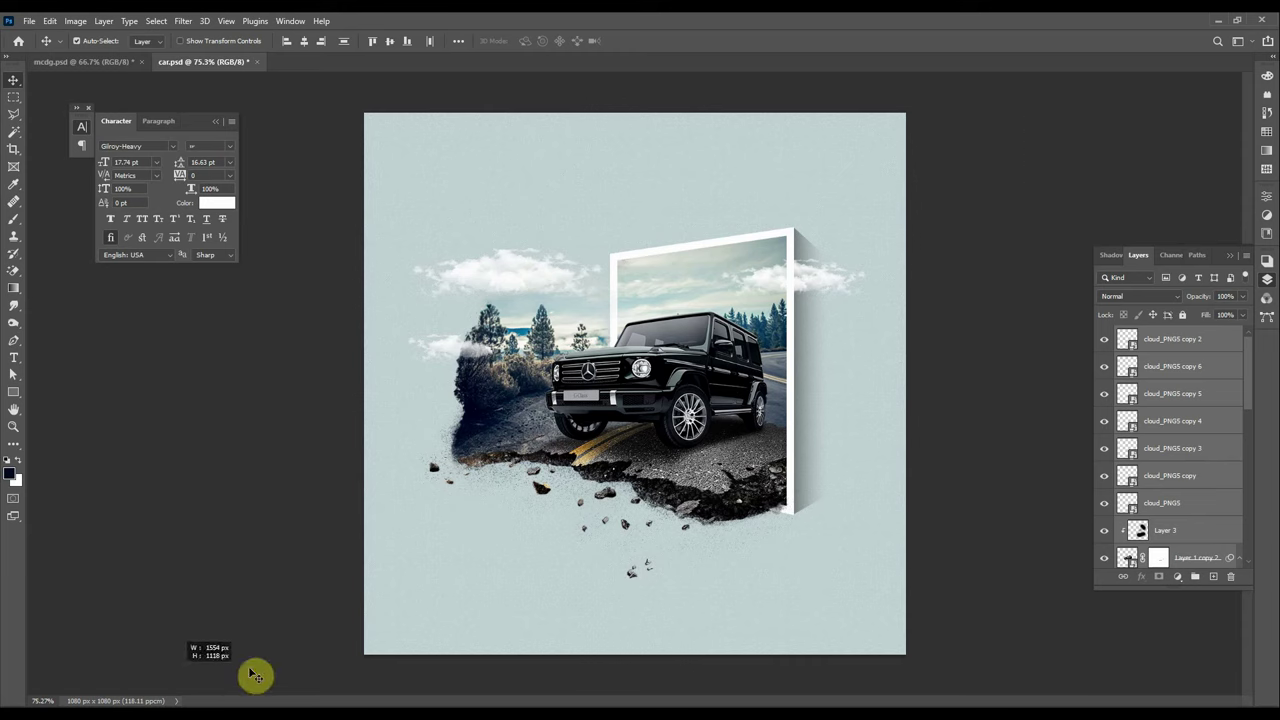
key("ctrl+shift+alt+e")
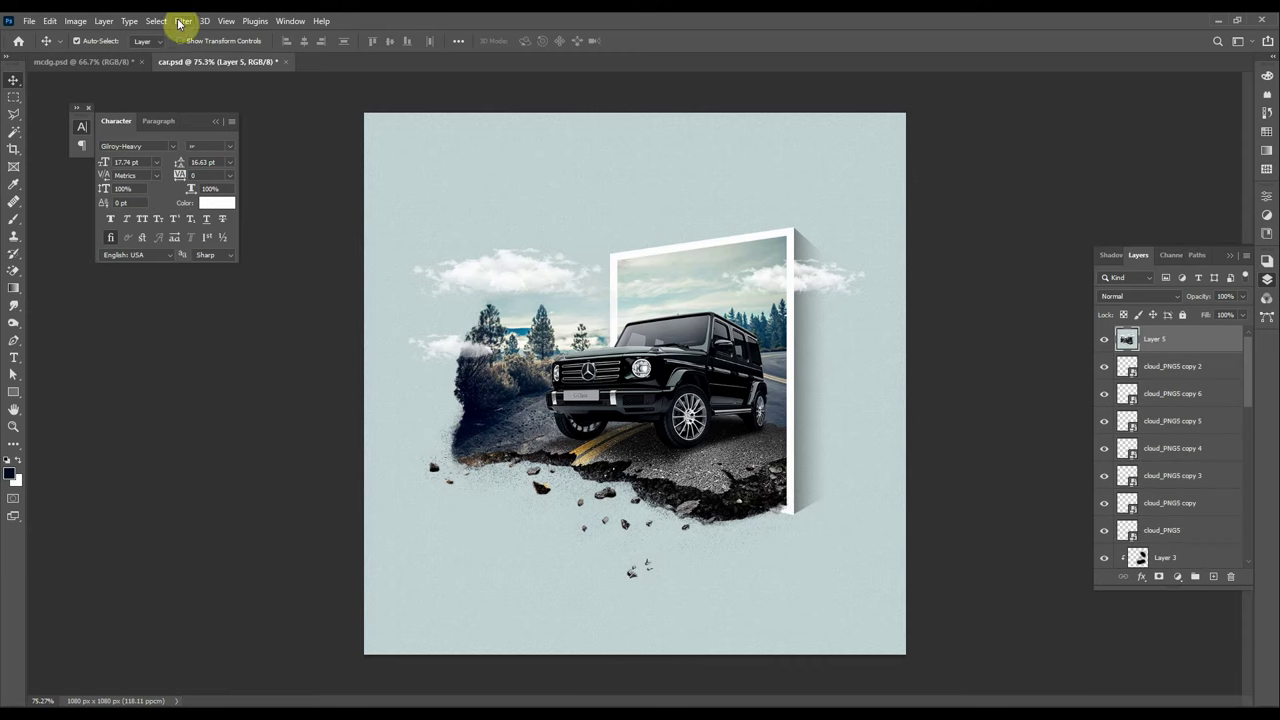
left_click(183, 21)
left_click(230, 120)
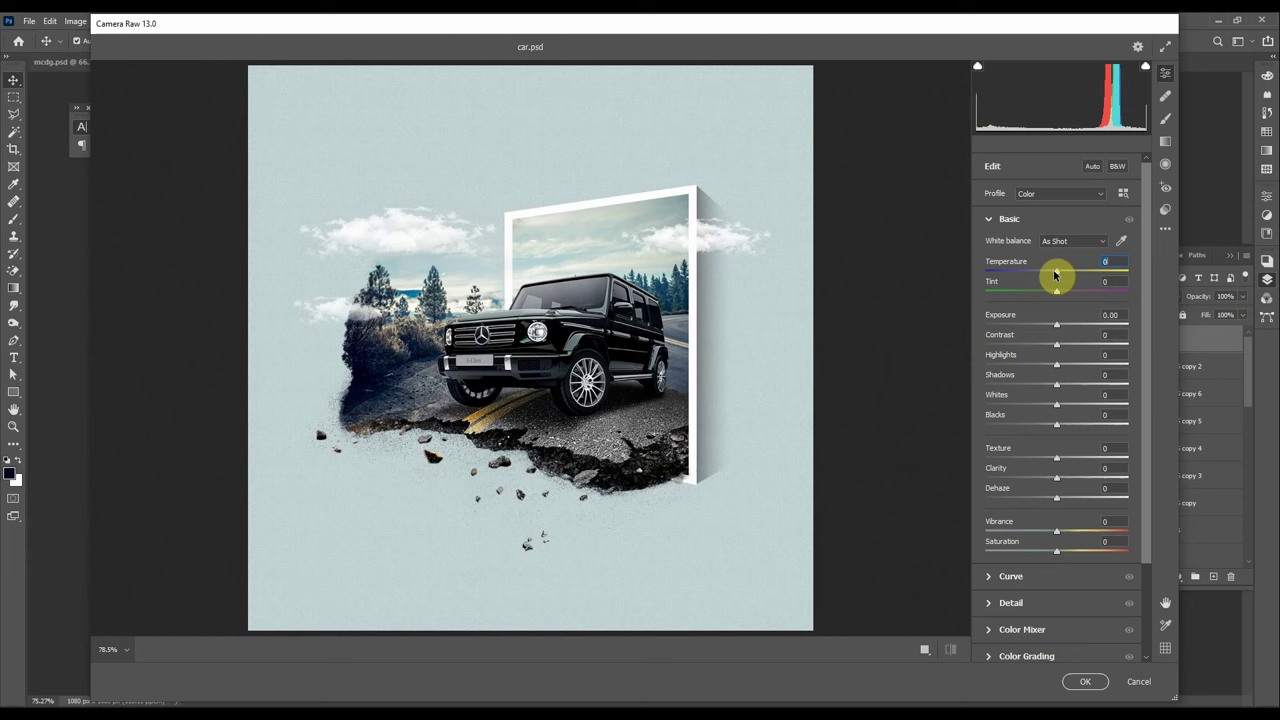
- In Camera Raw, cool the temperature, lower exposure slightly, deepen blacks and raise saturation
left_click_drag(1054, 274, 1039, 272)
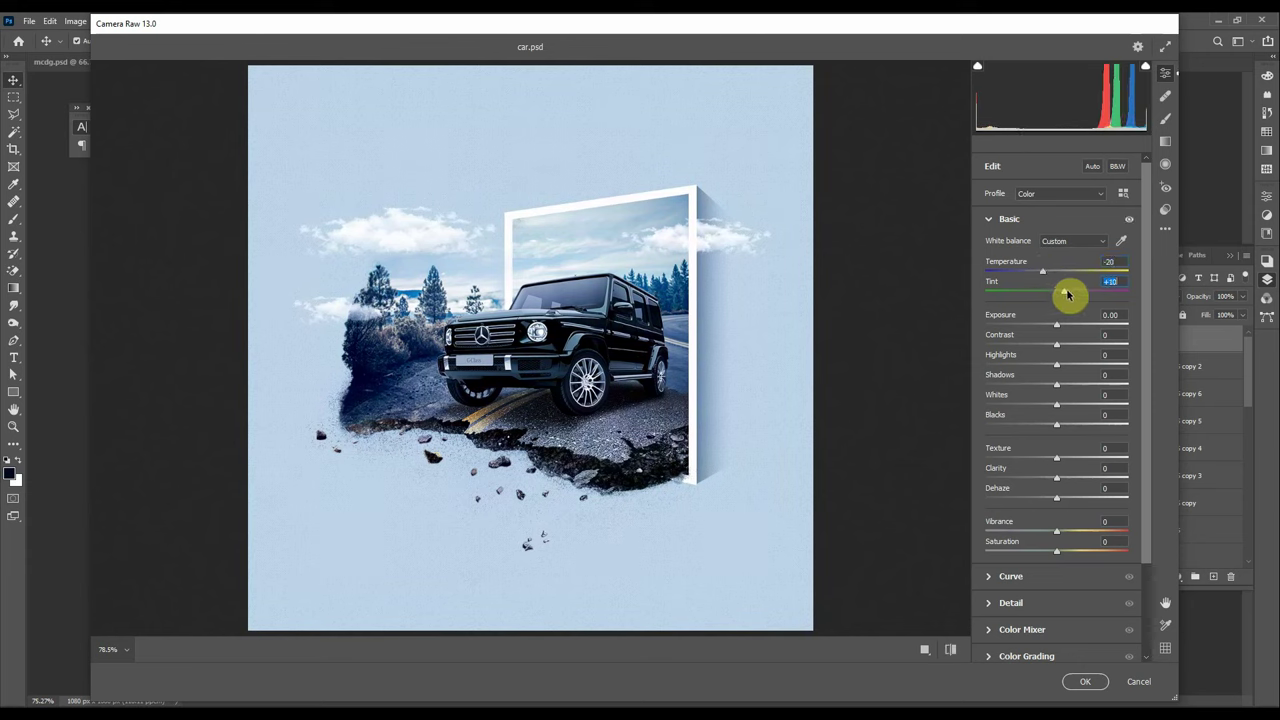
mouse_move(1058, 326)
left_mouse_down()
mouse_move(1056, 368)
mouse_move(1073, 348)
mouse_move(1054, 367)
mouse_move(1071, 364)
mouse_move(1045, 381)
left_mouse_up()
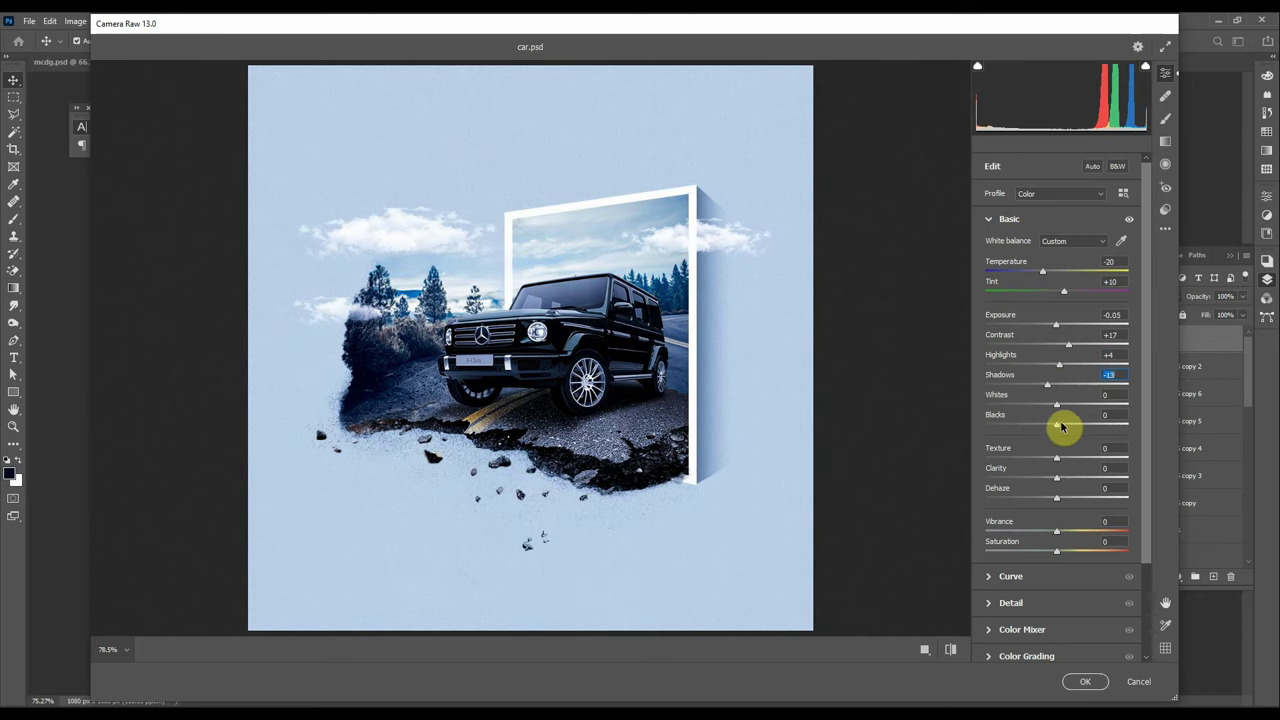
mouse_move(1055, 428)
left_mouse_down()
mouse_move(1066, 426)
mouse_move(1036, 427)
left_mouse_up()
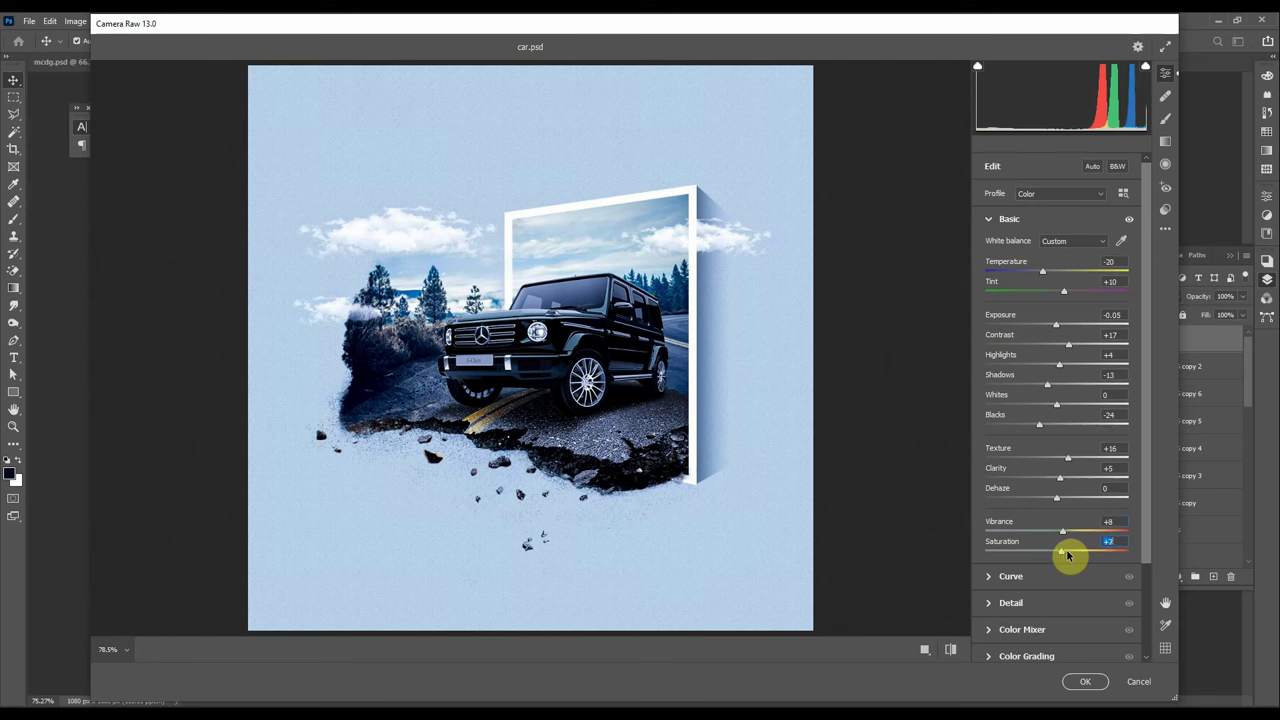
left_click_drag(1067, 555, 1071, 555)
- Shift the Oranges hue, darken shadow luminance, apply the grade, then hide Layer 5 to compare
left_click(1008, 577)
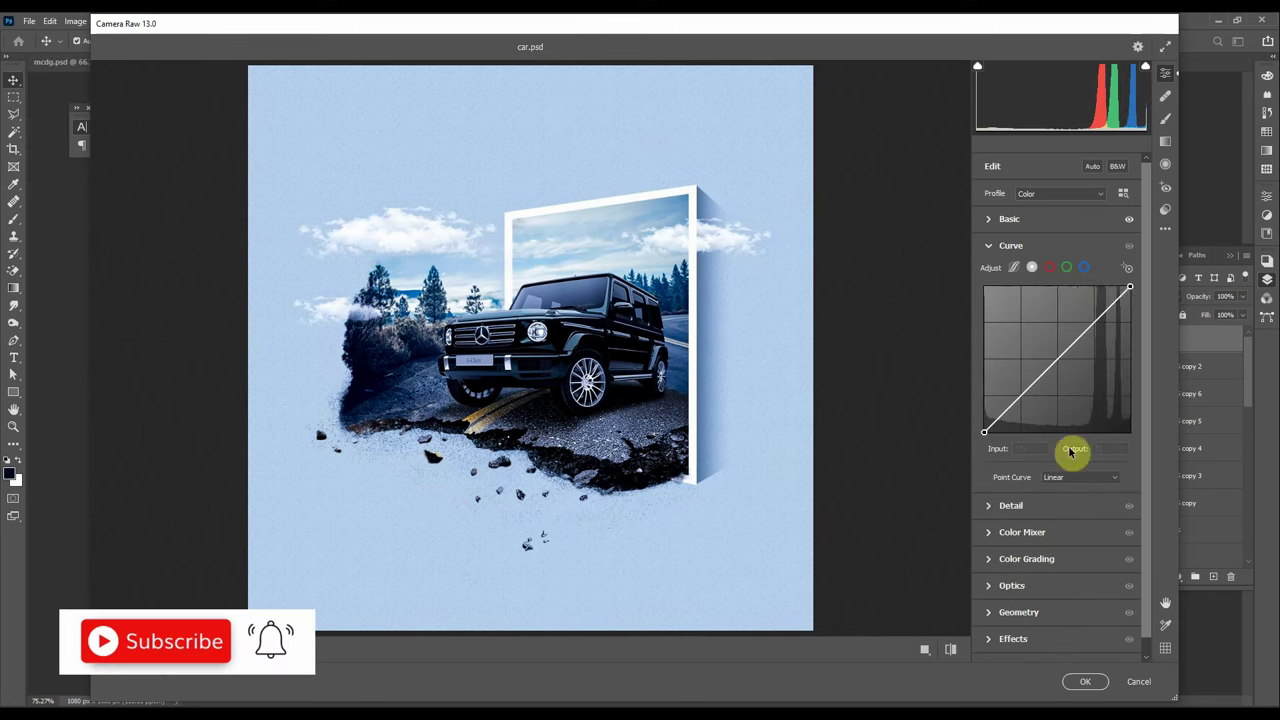
left_click(995, 505)
left_click(1005, 414)
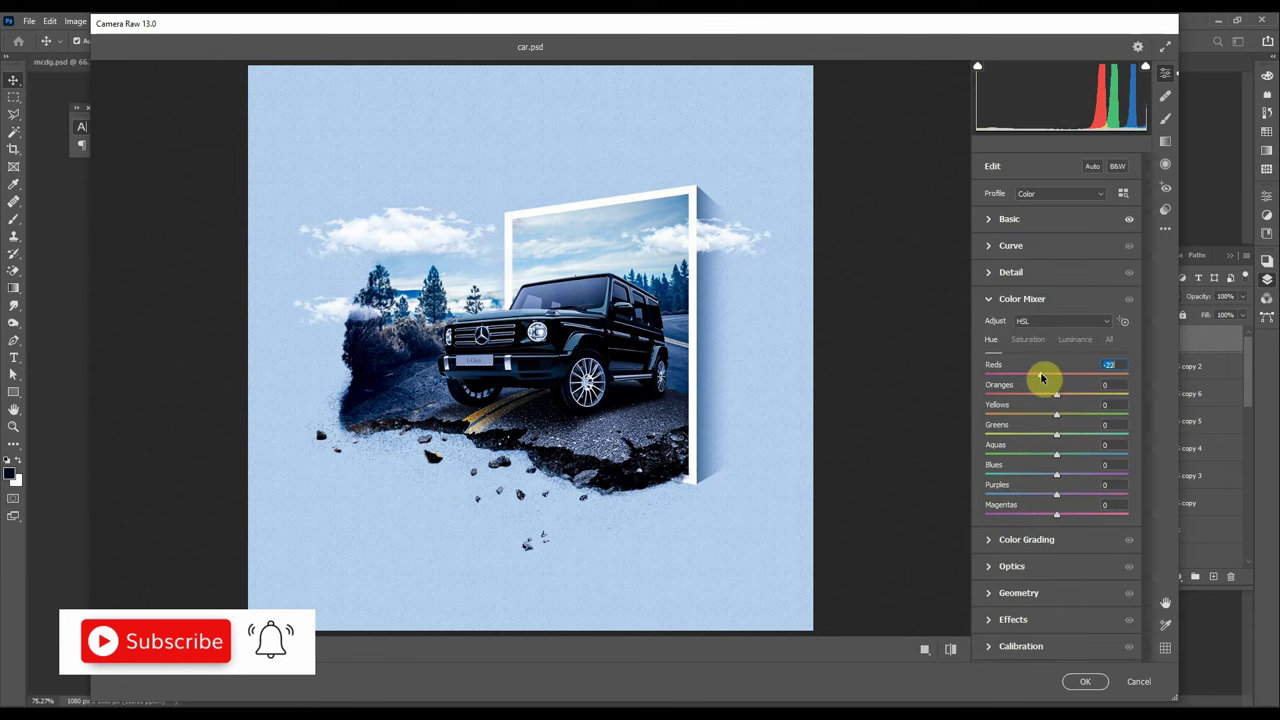
mouse_move(1085, 399)
left_mouse_down()
mouse_move(1062, 442)
mouse_move(1062, 402)
left_mouse_up()
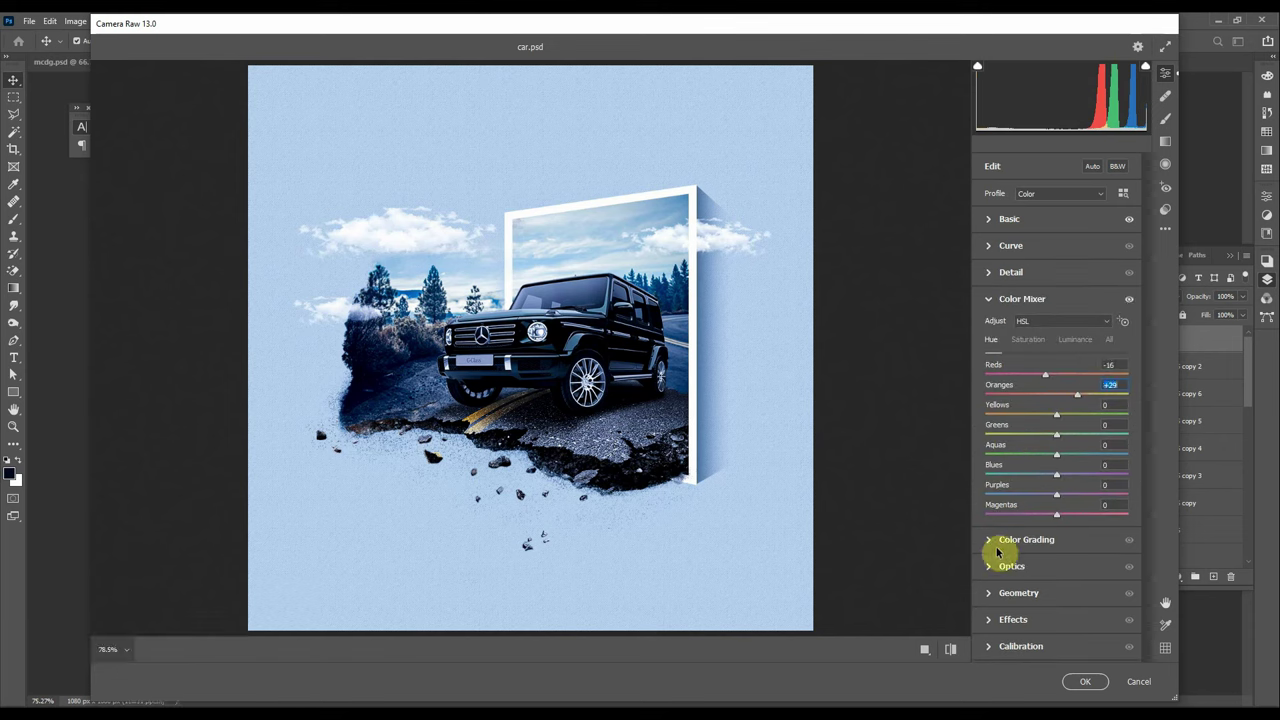
left_click(997, 545)
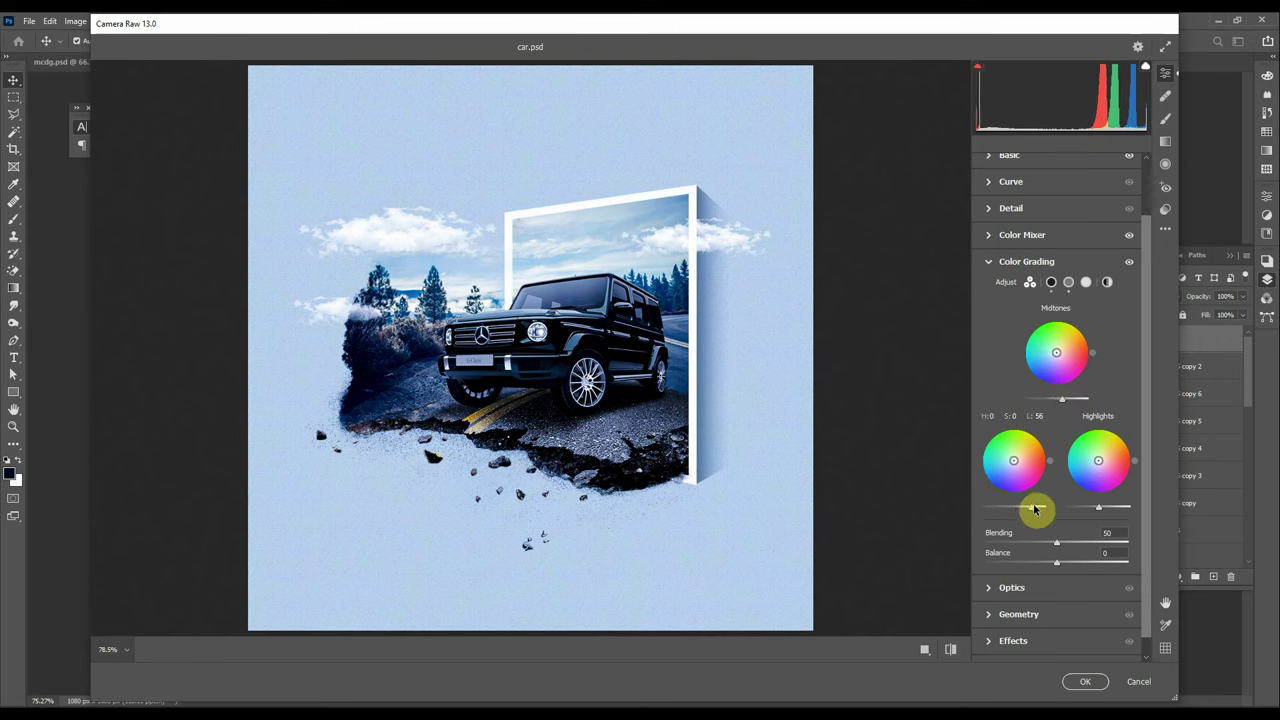
left_click_drag(1035, 510, 1019, 508)
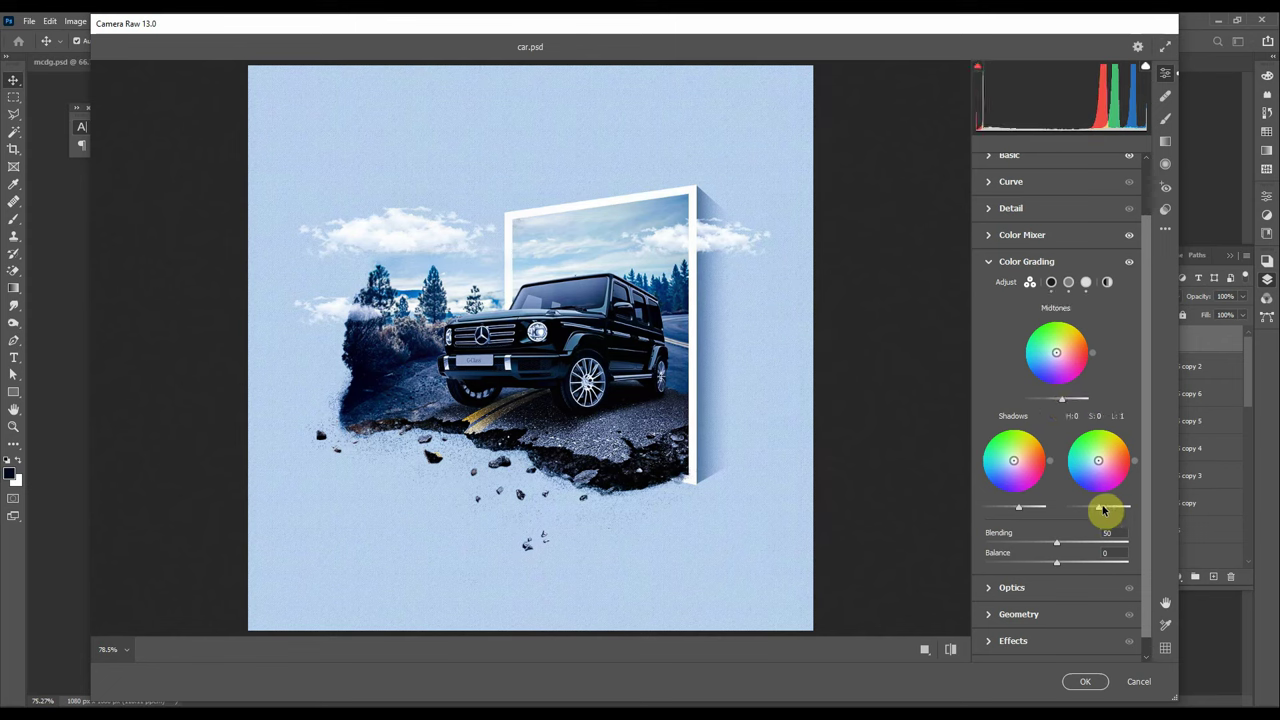
left_click(1087, 683)
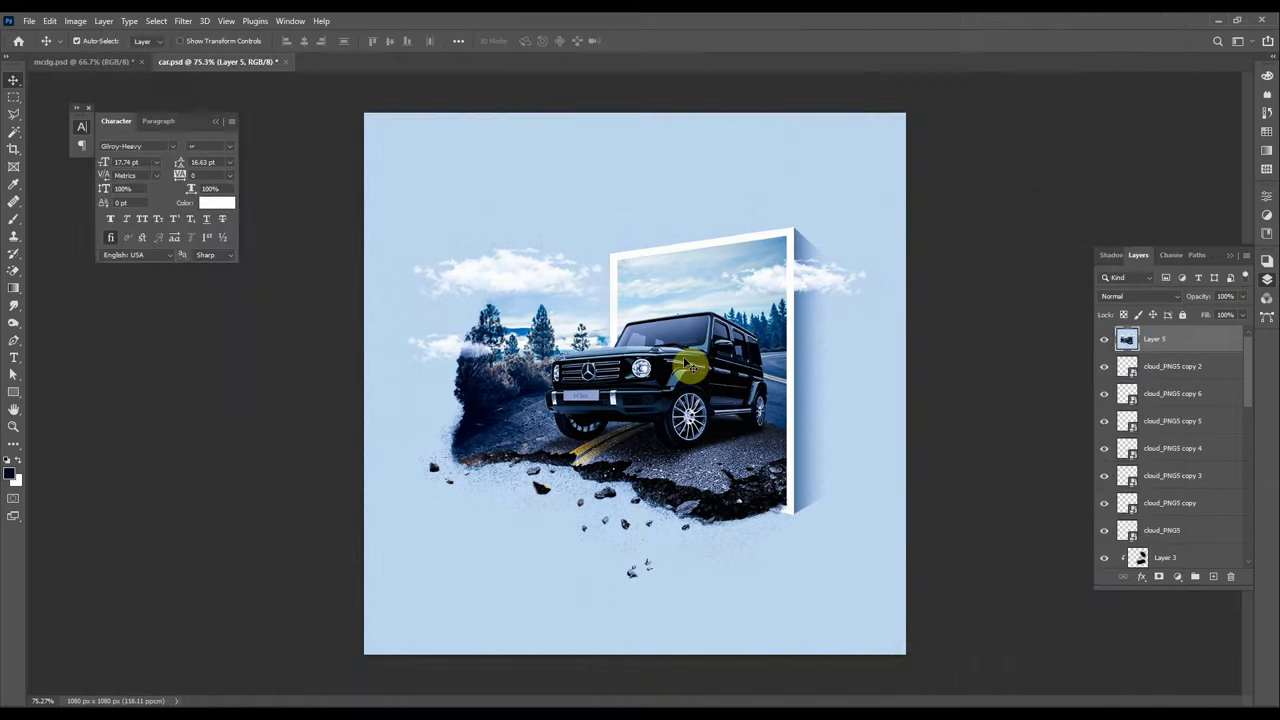
key("ctrl+1")
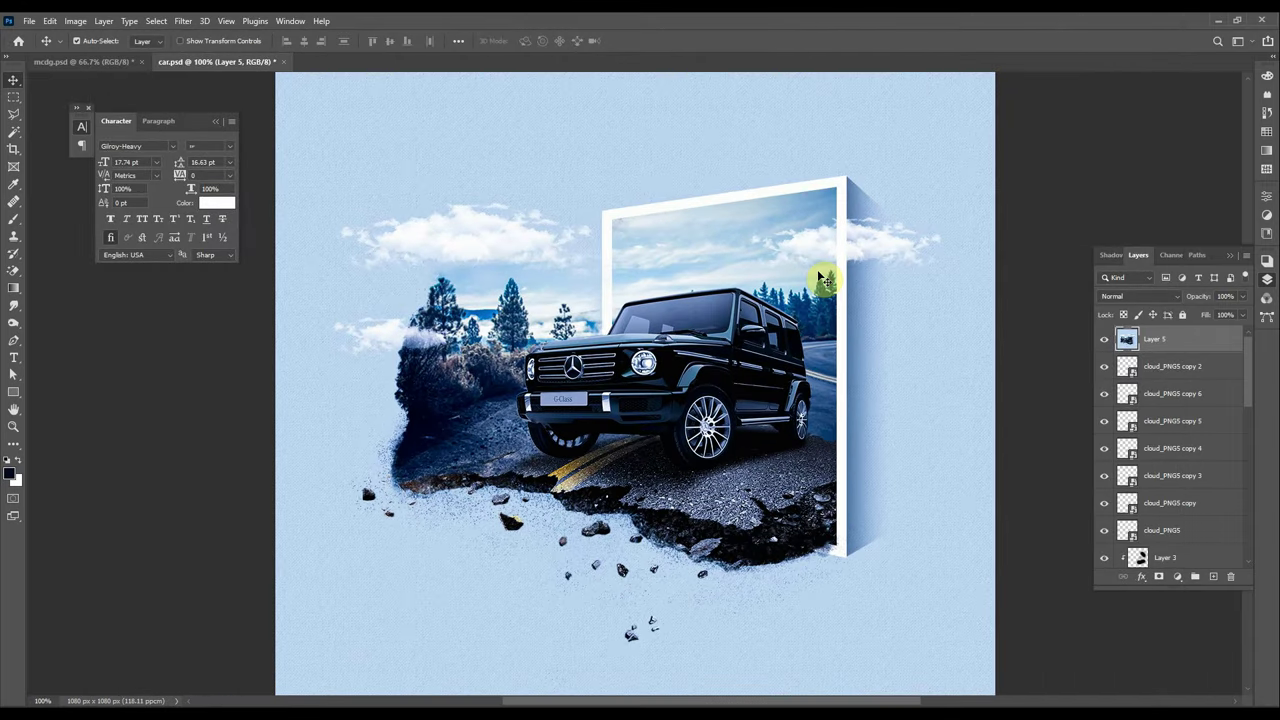
left_click(1102, 339)
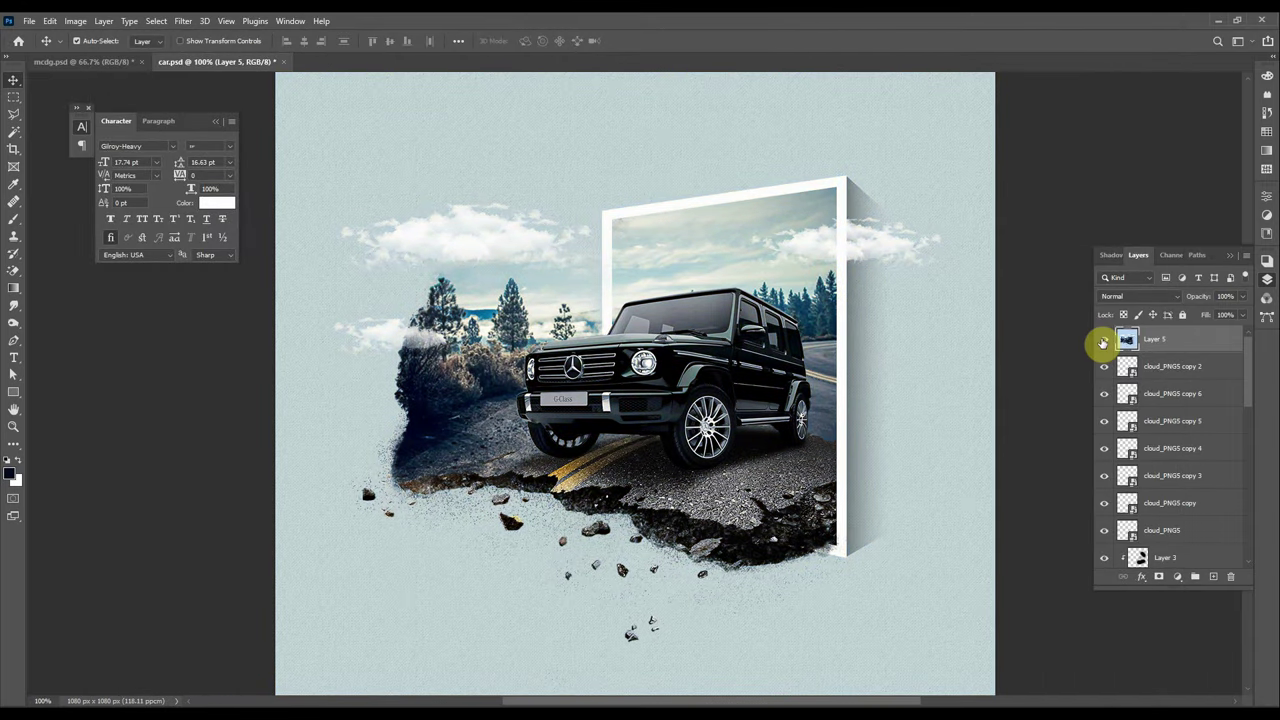